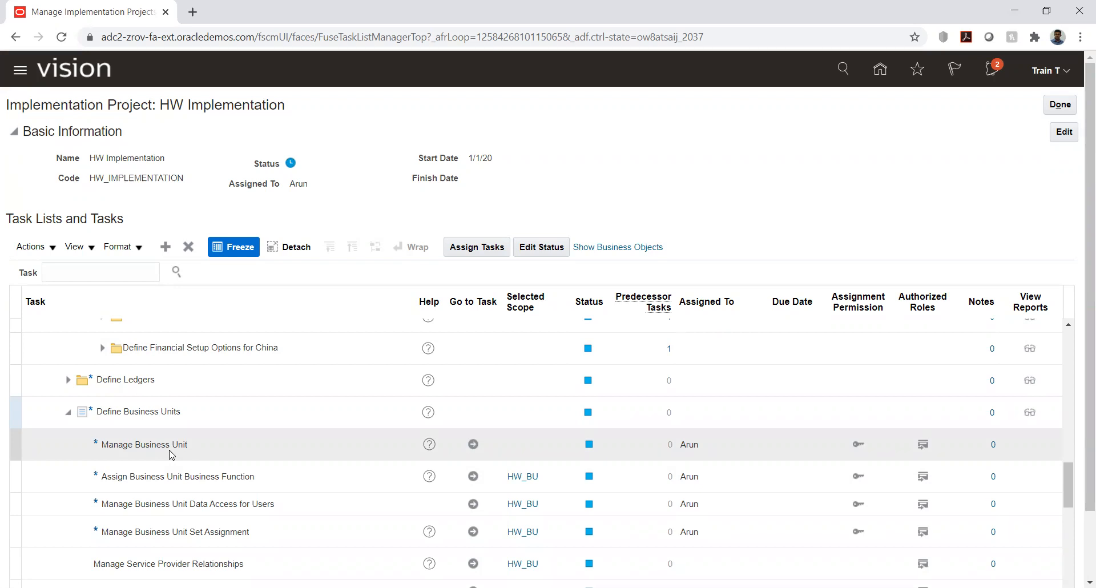
Step: Go to the Manage Business Unit task and start creating a new business unit
left_click(477, 445)
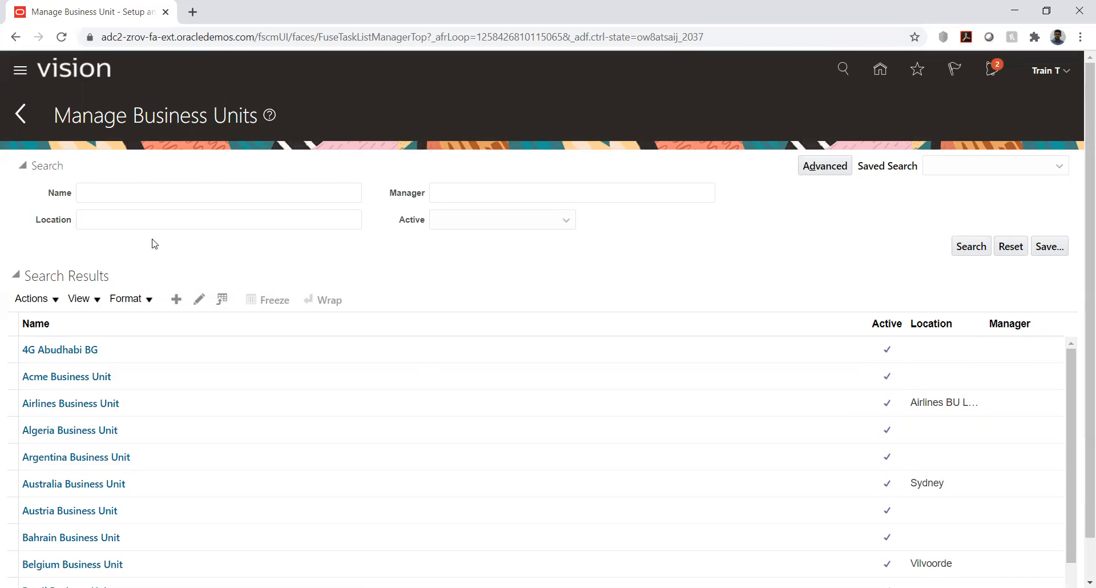
left_click(177, 302)
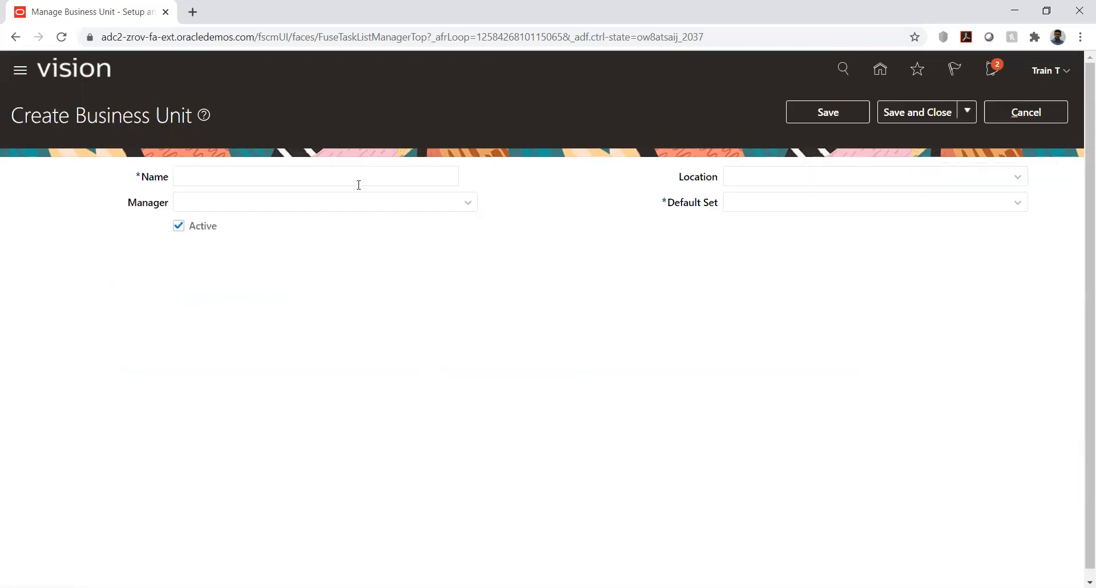
Step: View the form for creating a new reference data set from the business unit's Default Set choices, and dismiss it
left_click(1018, 207)
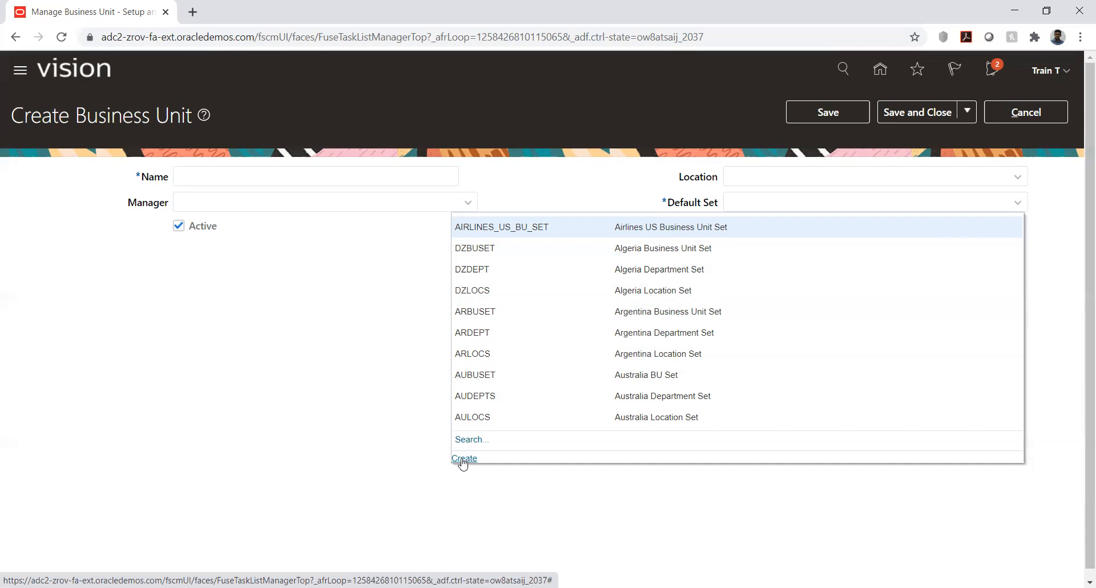
left_click(463, 460)
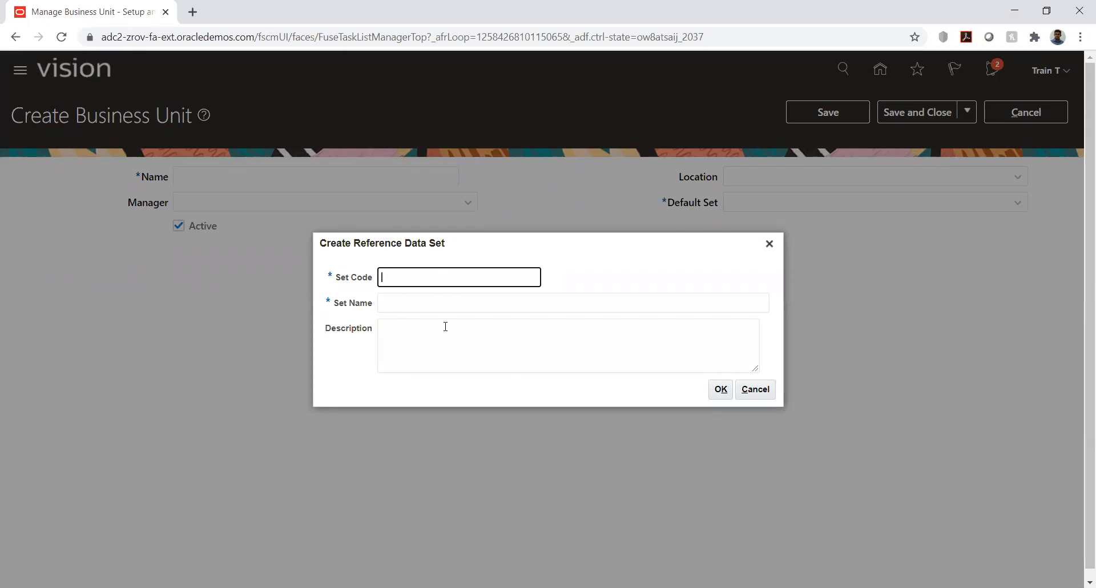
left_click(755, 390)
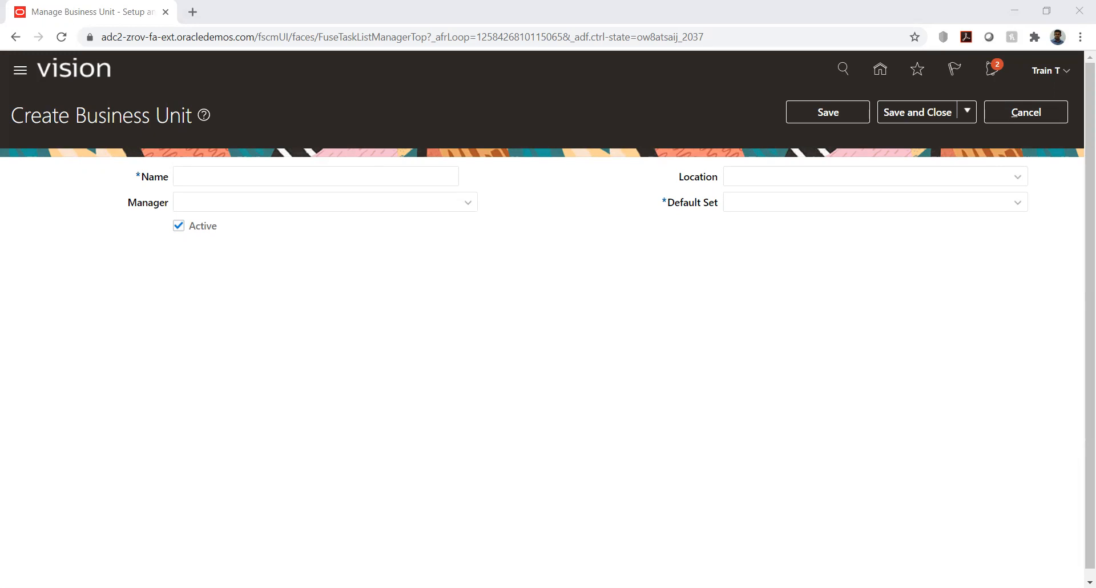
Step: Switch to the Use case.xlsx workbook in Excel and enter "Reference data set" in cell F6 of the Day 10 sheet
key("alt+Tab")
left_click(270, 267)
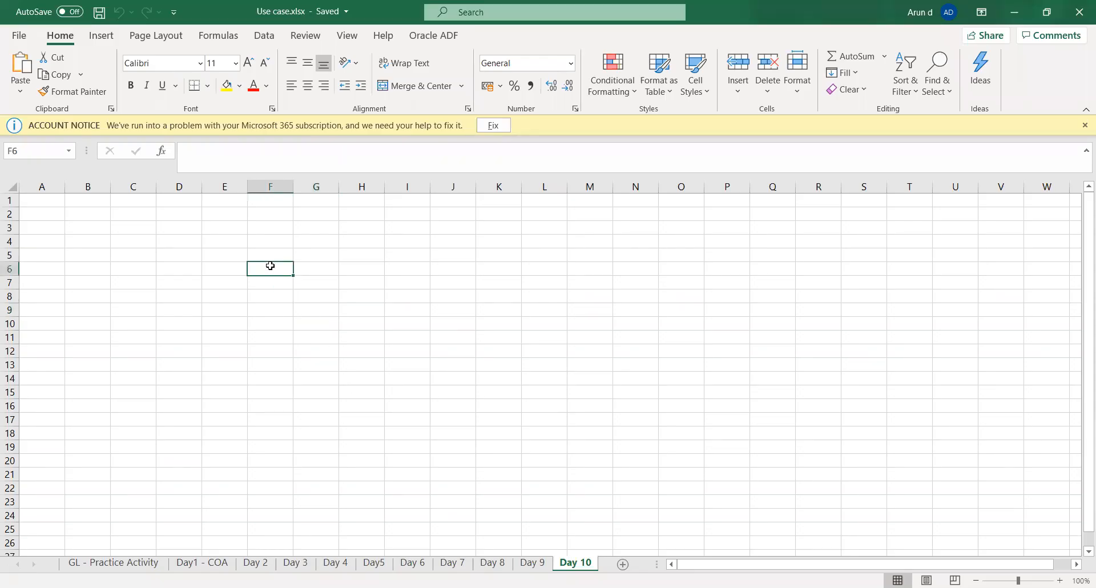
type("Reference data set")
key("Tab")
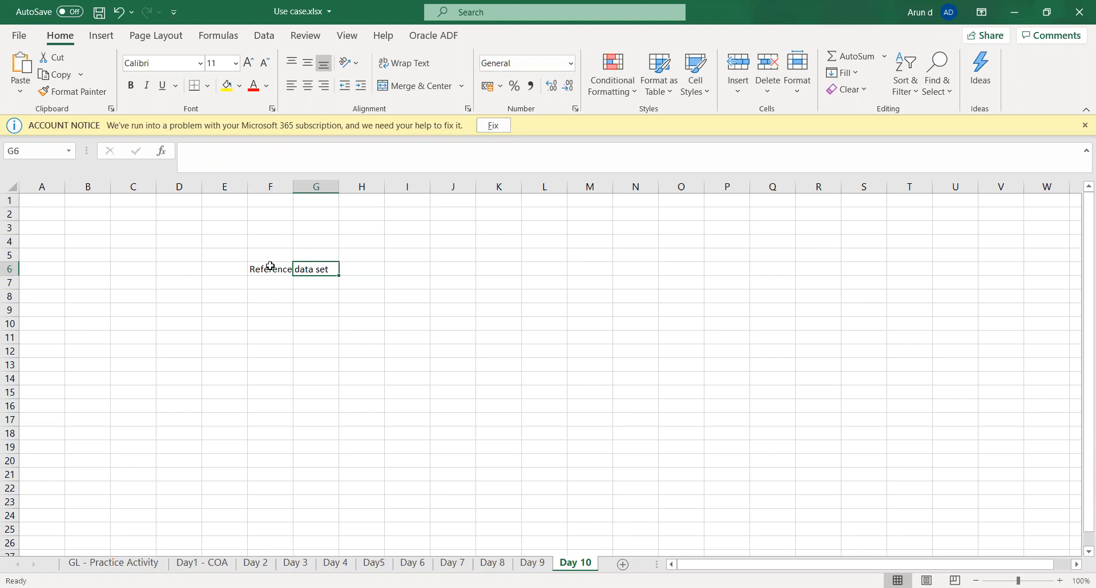
Step: Make the "Reference data set" heading bold and widen column F to fit it
left_click(271, 266)
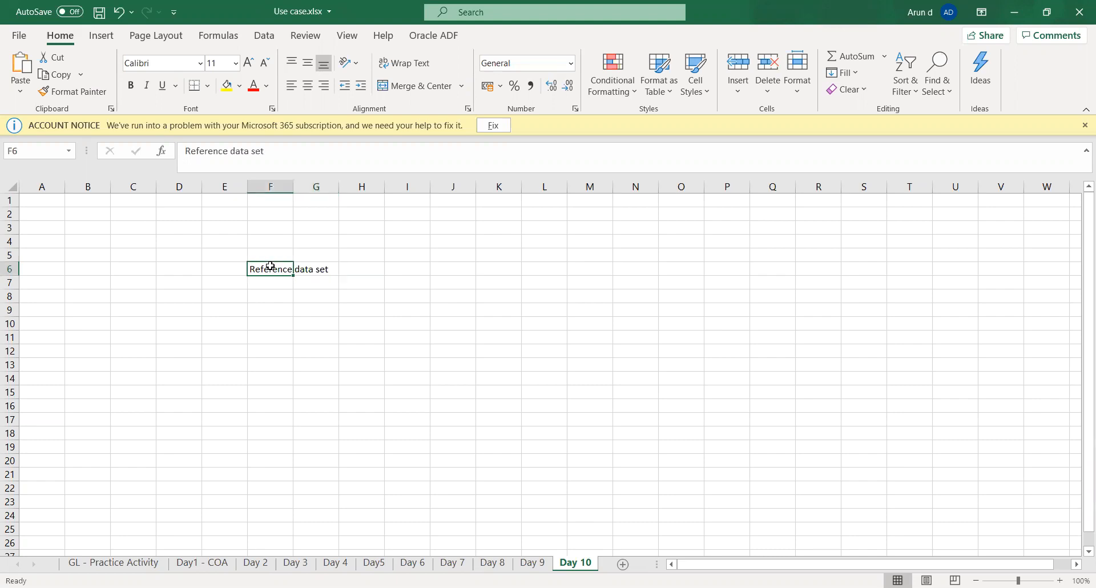
key("ctrl+b")
key("Return")
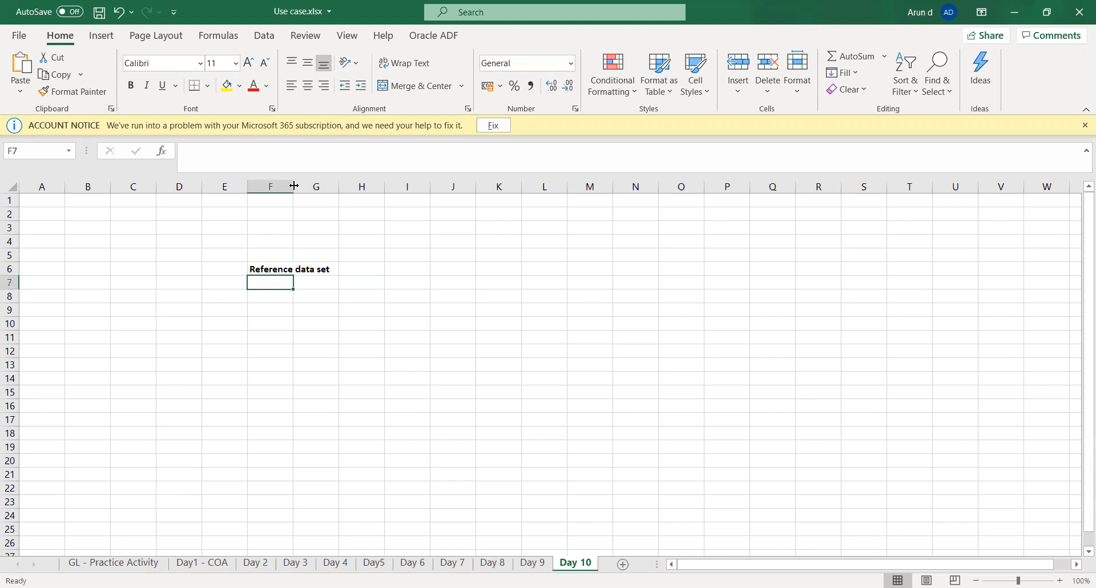
left_click_drag(294, 186, 333, 186)
Step: Enter "Ledger" in cell F9 below the heading
left_click(274, 308)
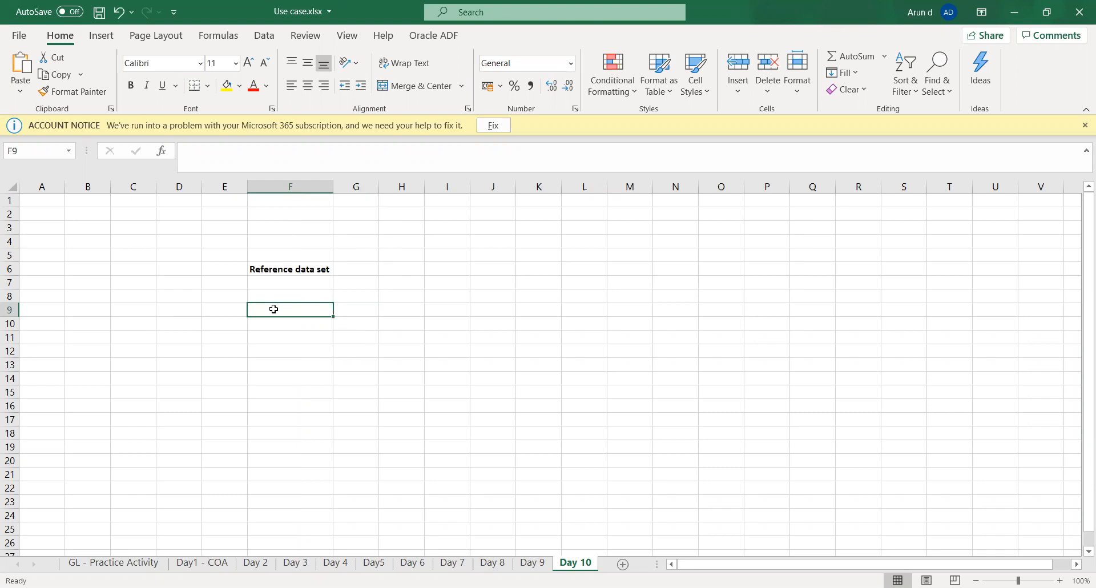
type("Ledger")
key("Tab")
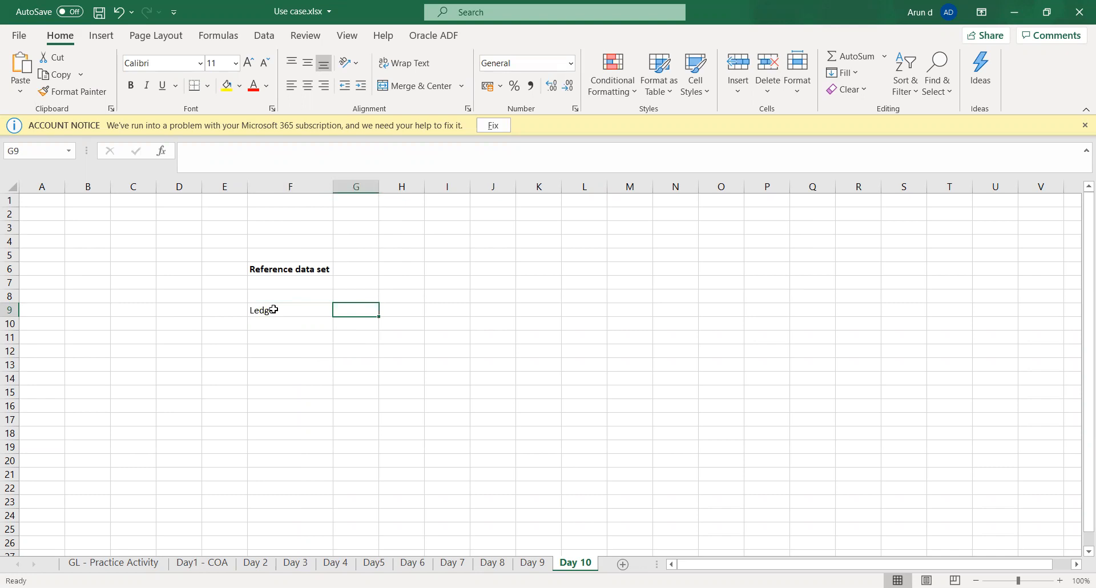
Step: Enter "LE 1" in cell E10 and "LE 2" in cell G10 below the Ledger cell
key("Left")
key("Down")
key("Left")
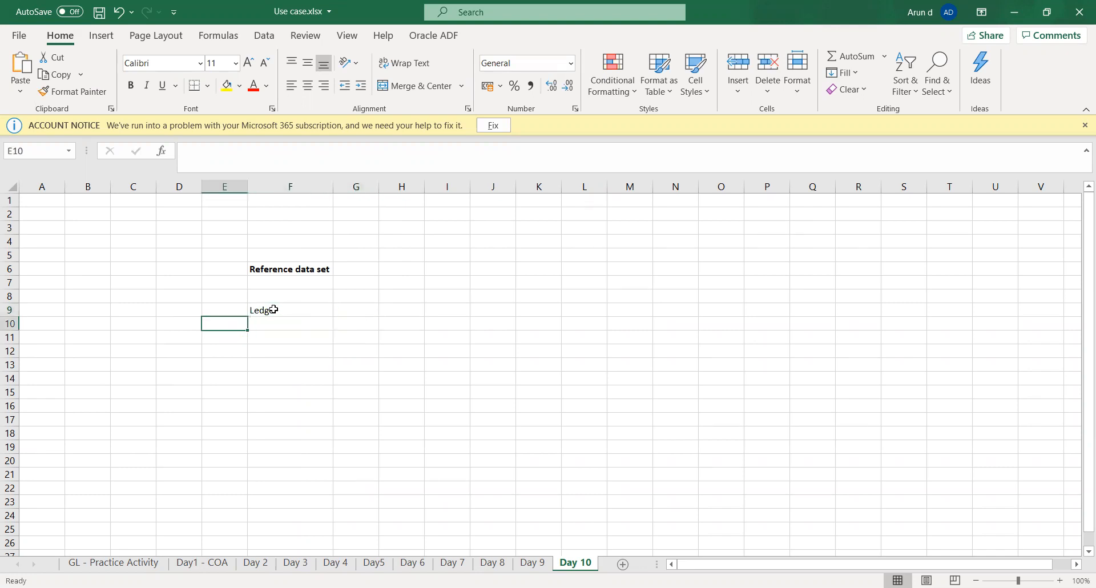
type("LE")
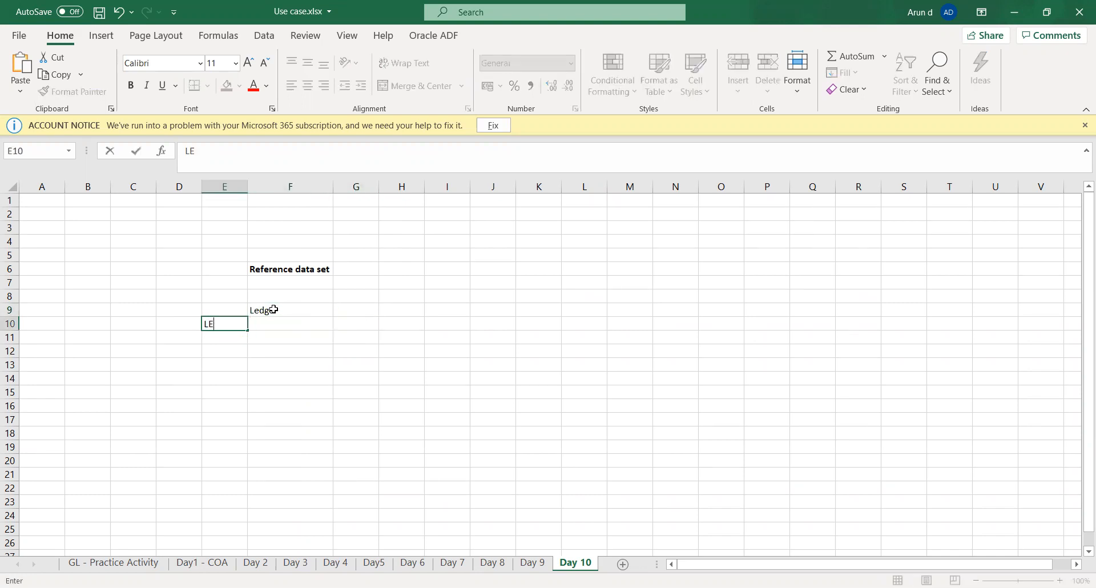
type(" 1")
key("Tab")
key("Tab")
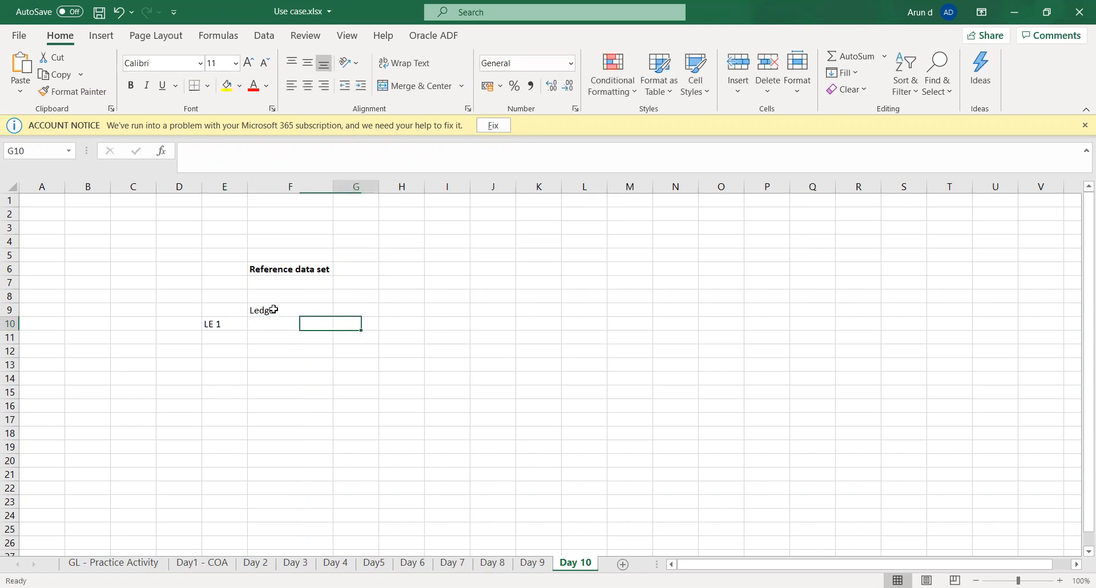
type("LE 2")
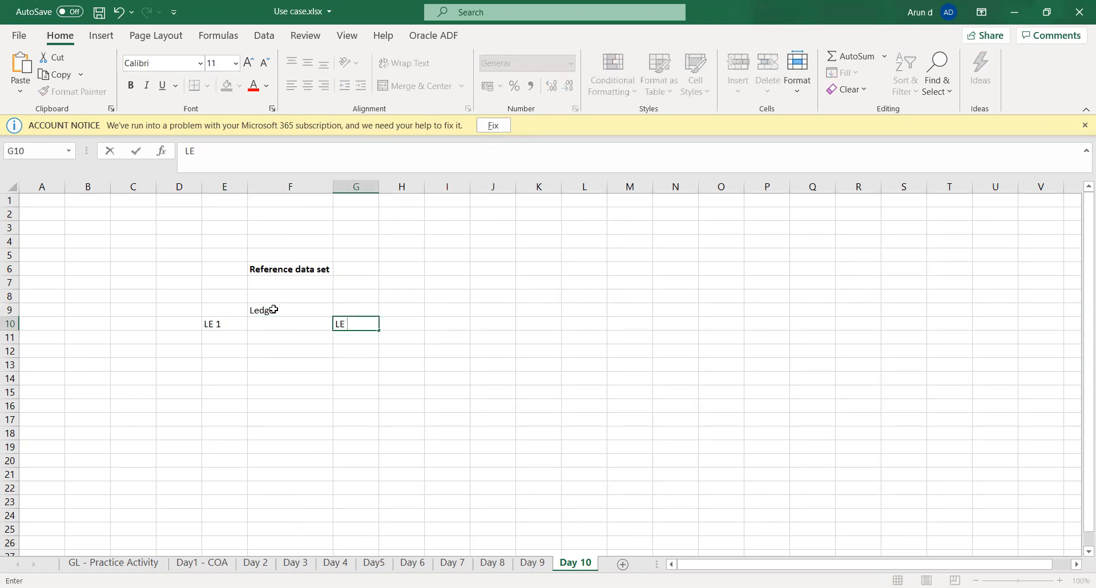
key("Tab")
Step: Enter "BU 1" in cell D11 and "BU 2" in cell E11 for LE 1
key("Down")
key("Left")
key("Left")
key("Left")
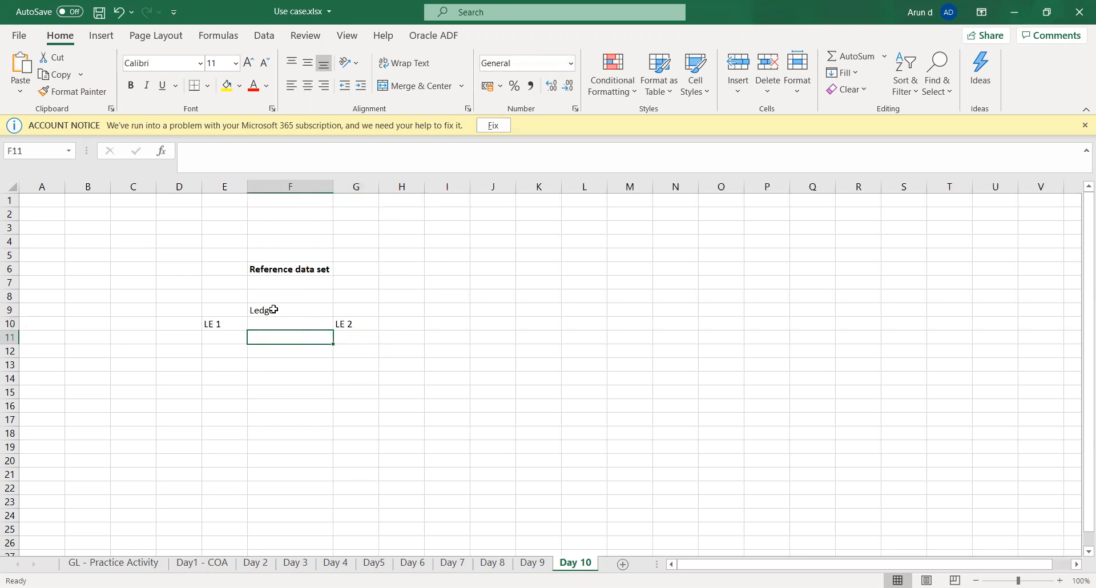
key("Left")
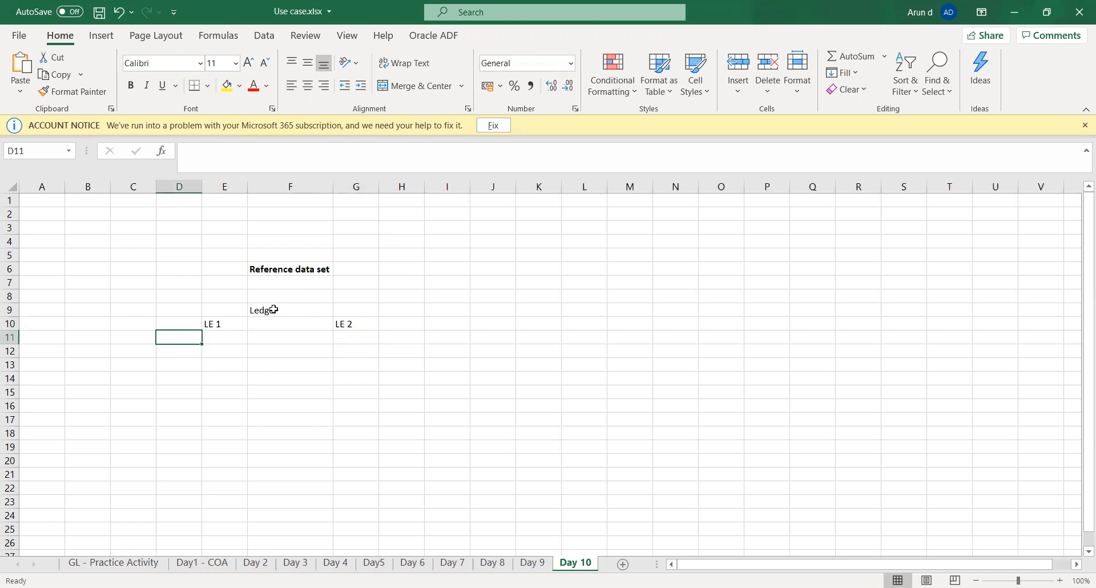
type("BU 1")
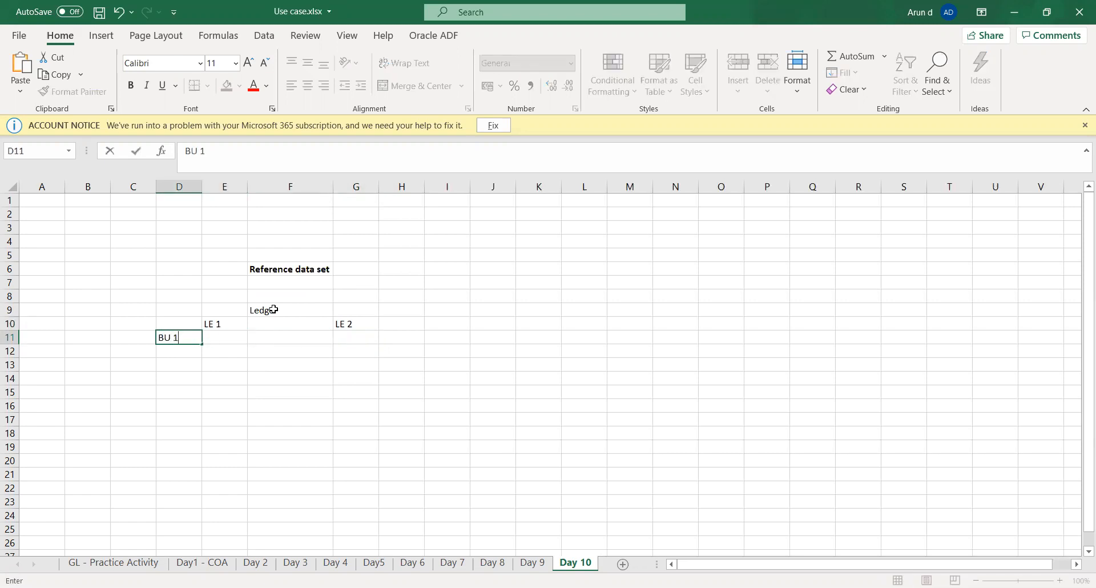
key("Tab")
type("BU 2")
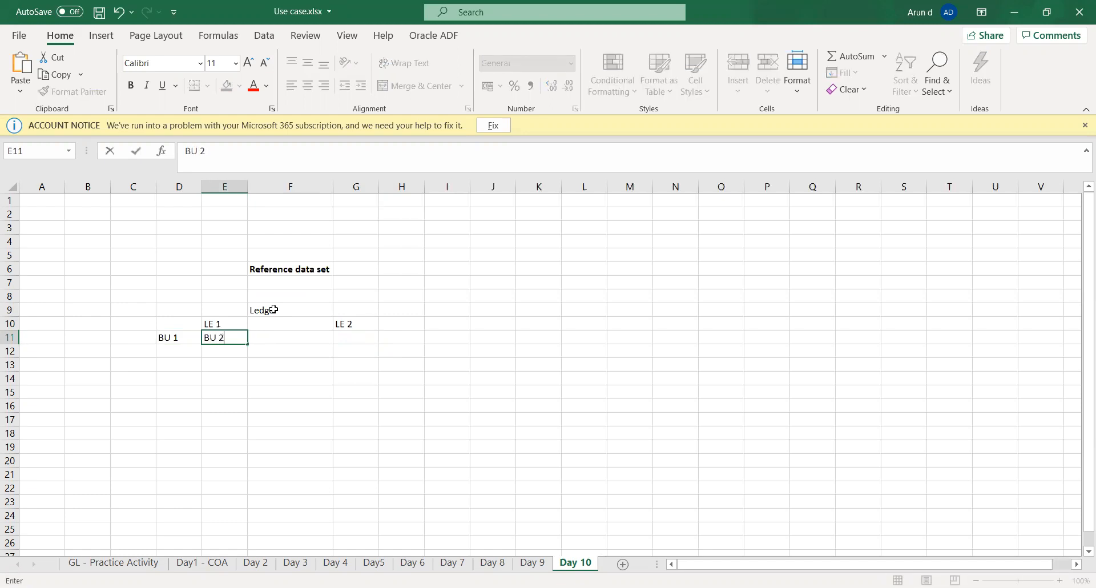
Step: Enter "BU 1", "BU 2" and "BU 3" in cells G11 to I11 for LE 2, and save the workbook
key("Tab")
key("Tab")
type("BU 1")
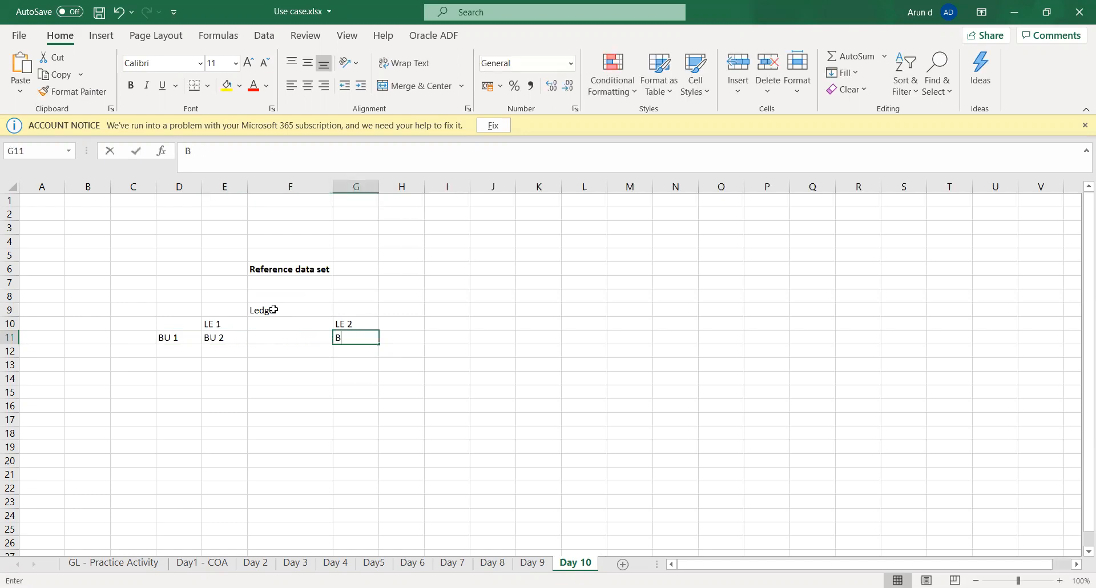
key("Tab")
type("BU 2")
key("Tab")
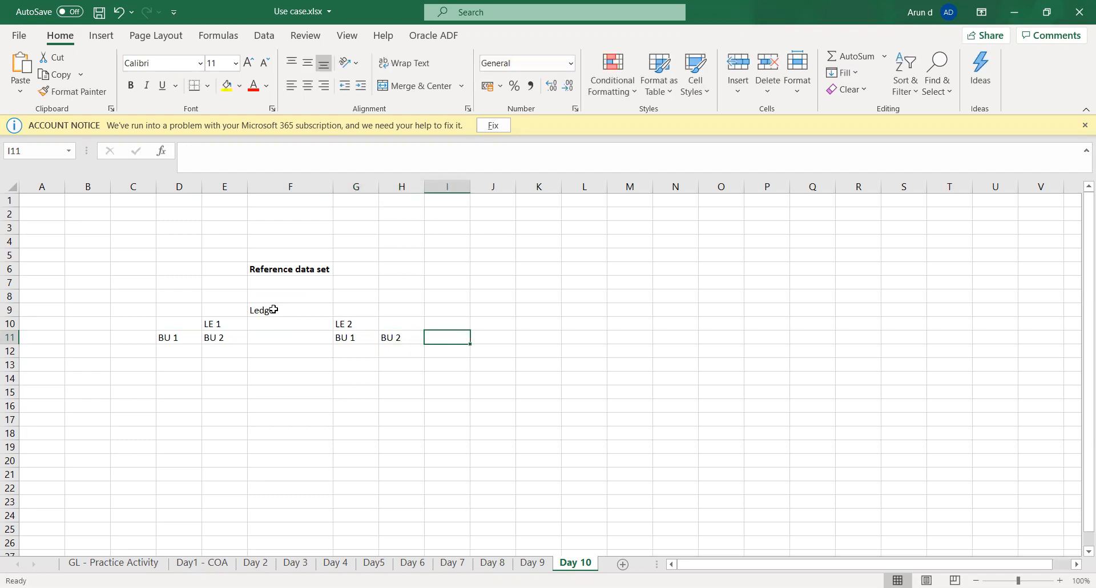
type("BU 3")
key("Tab")
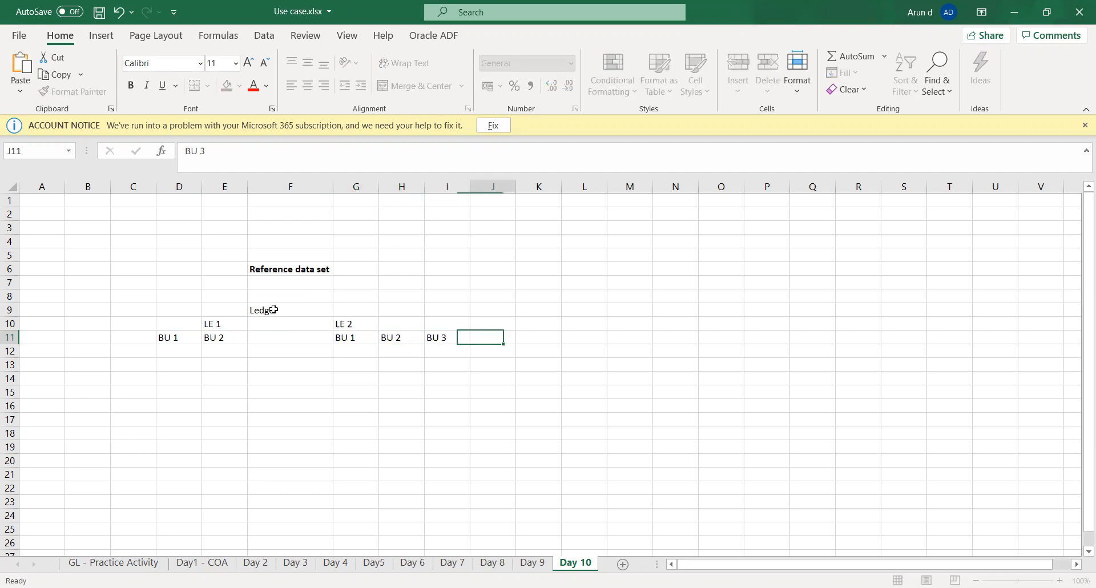
key("Down")
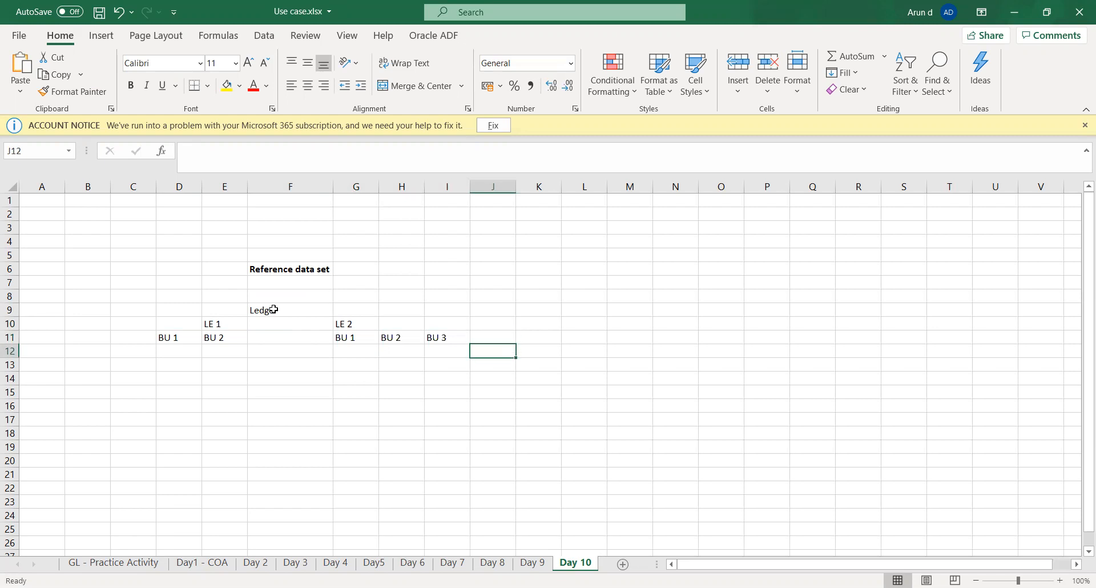
key("ctrl+s")
key("Left")
key("Left")
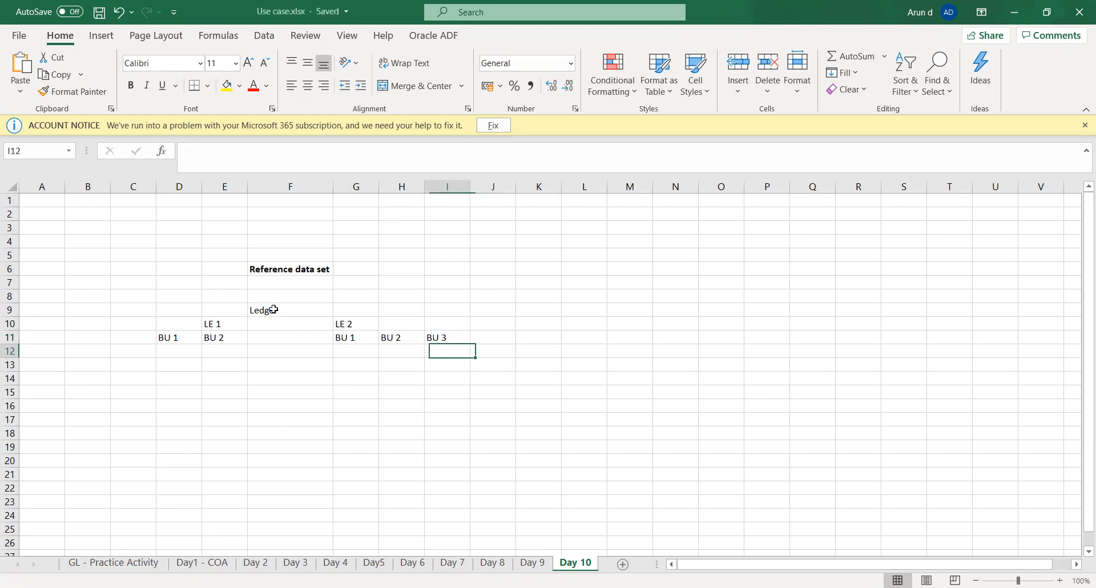
key("Left")
key("Left")
key("Left")
key("Left")
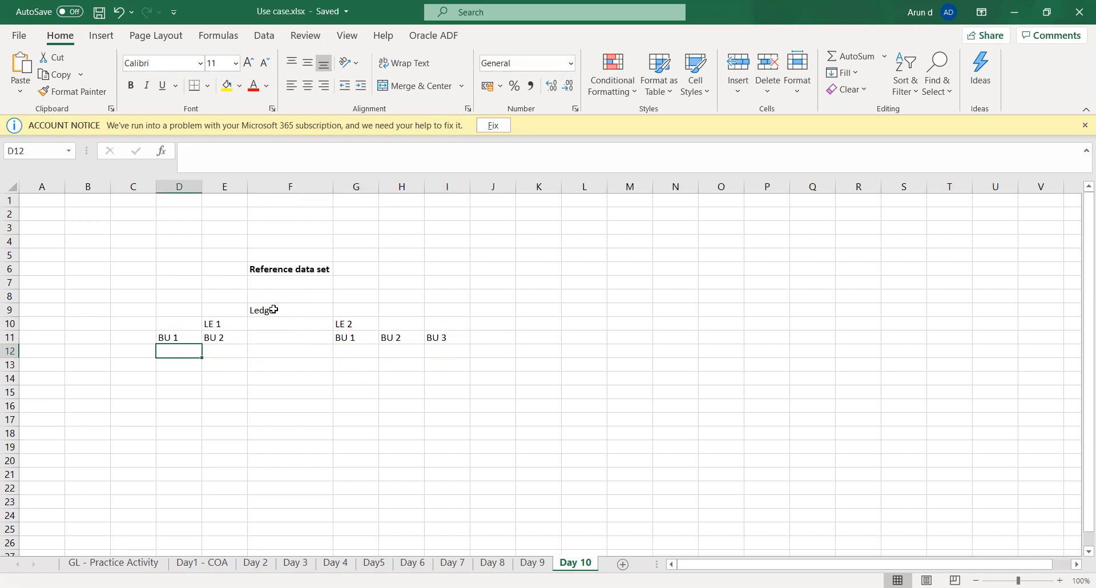
key("Up")
key("Up")
key("Right")
key("Right")
key("Up")
key("Down")
key("Down")
key("Left")
key("Left")
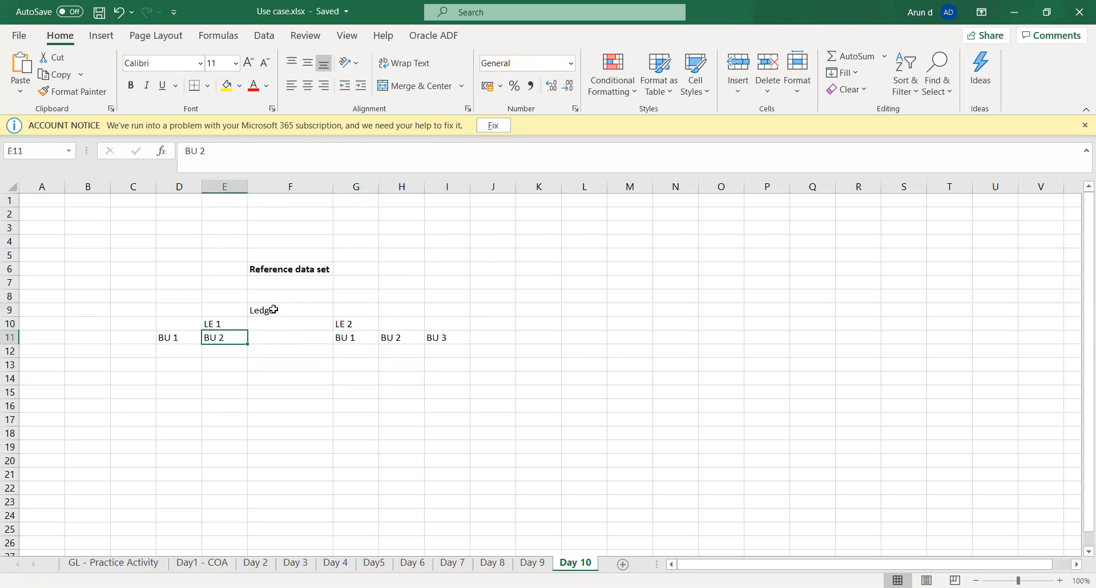
Step: Enter "NY" in cell D12 and "CAL" in cell E12 under the LE 1 business units
key("Down")
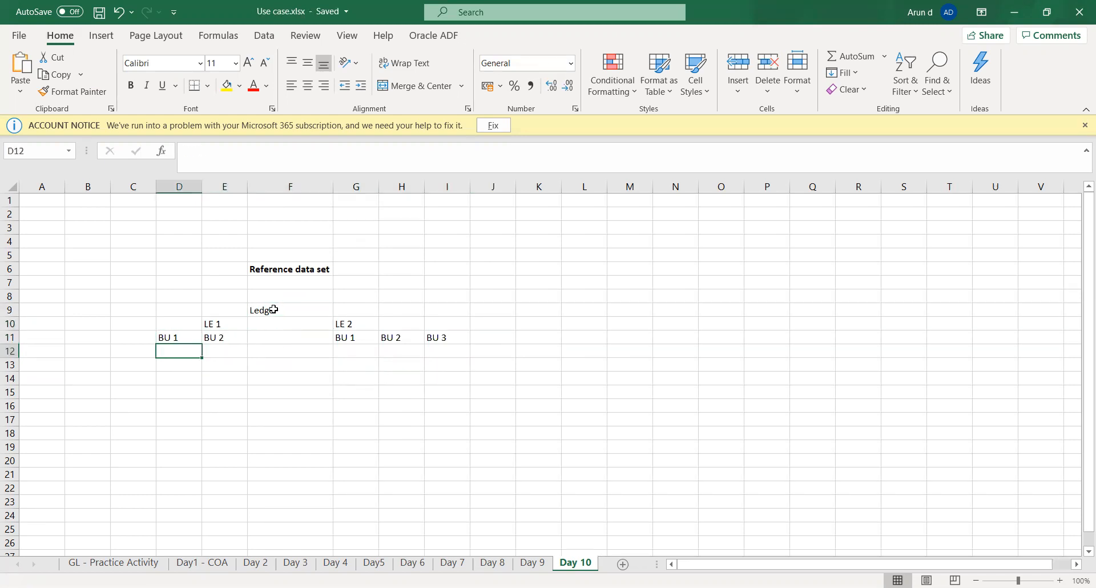
type("NY")
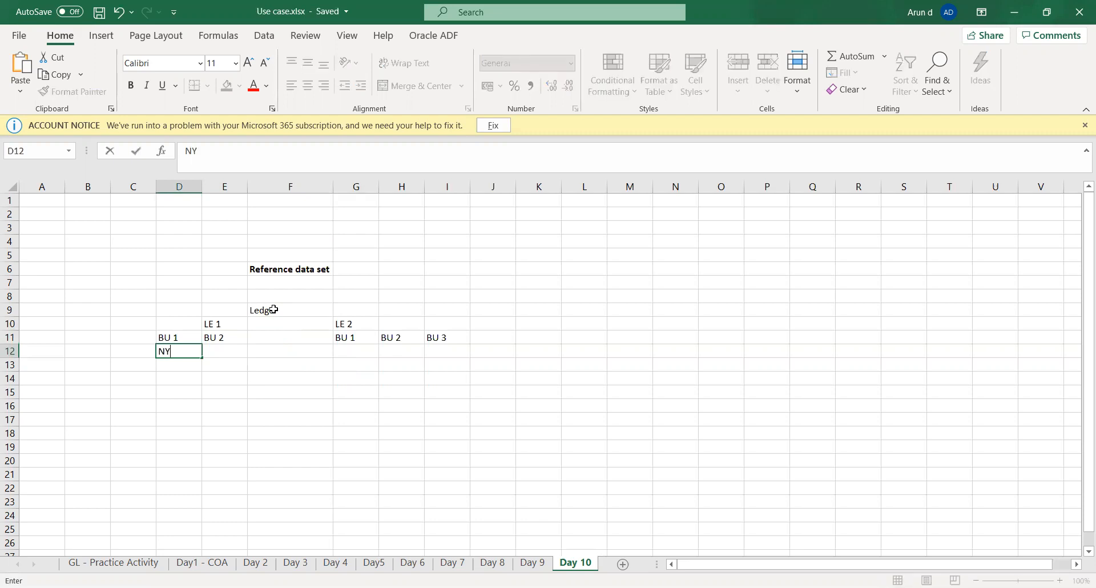
key("Right")
type("CAL")
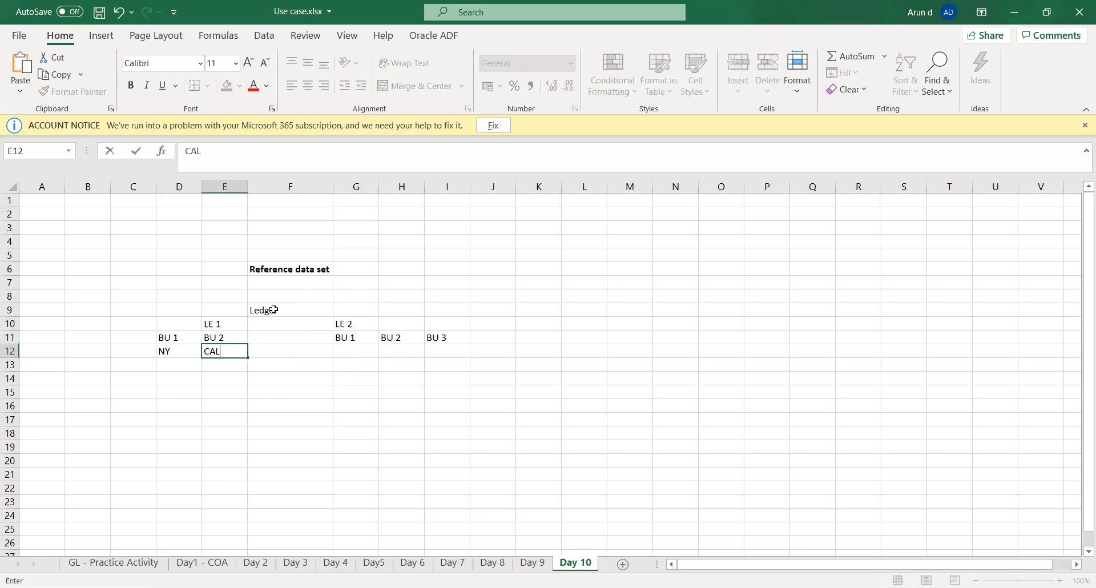
key("Right")
Step: Enter "MY", "MA" and "MA" in cells G12 to I12 under the LE 2 business units
key("Right")
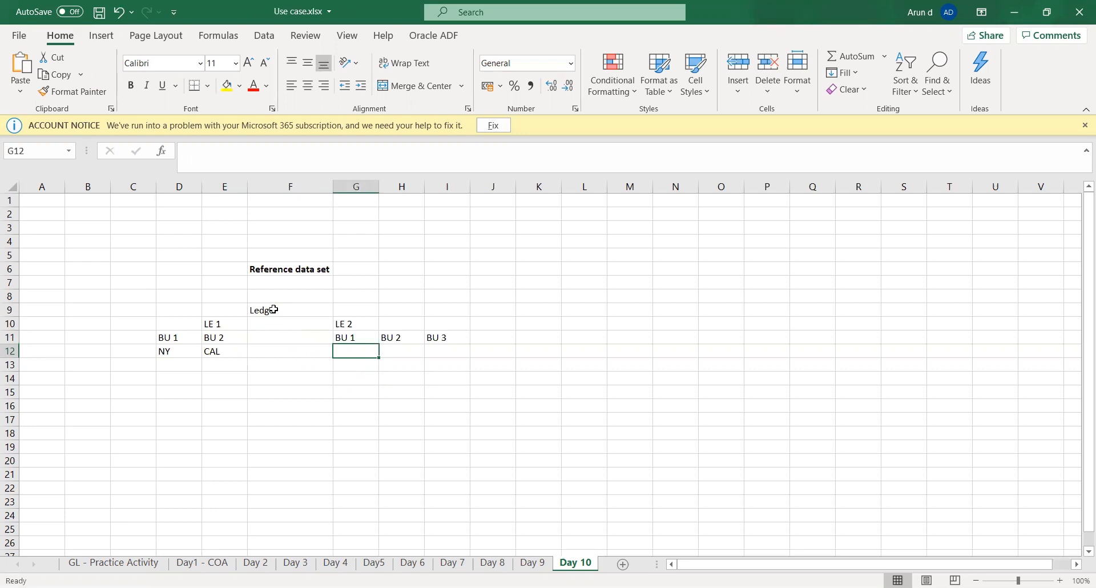
type("MY")
key("Right")
type("MA")
key("Right")
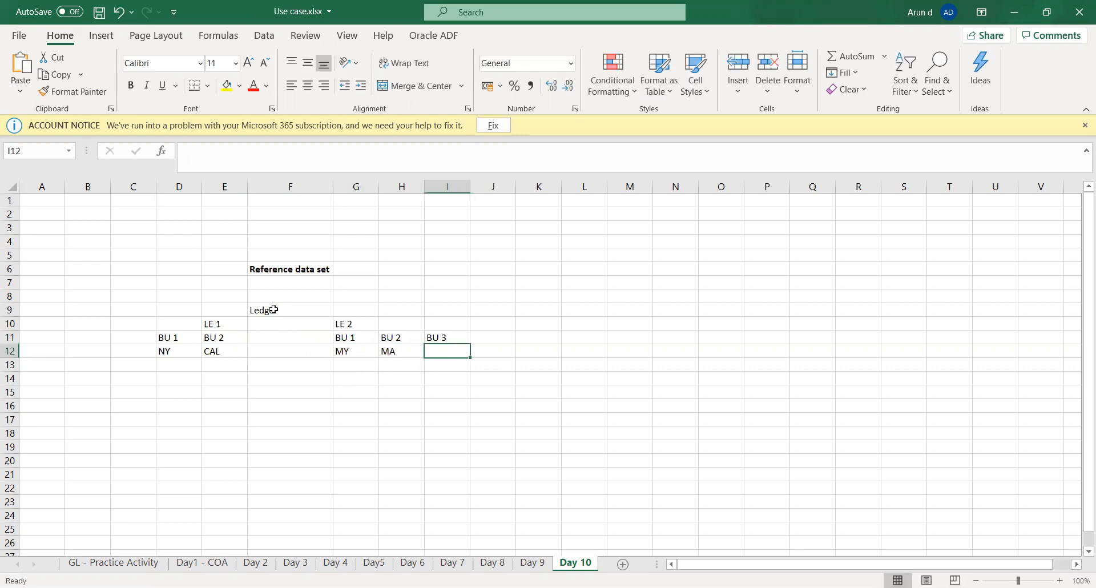
key("Tab")
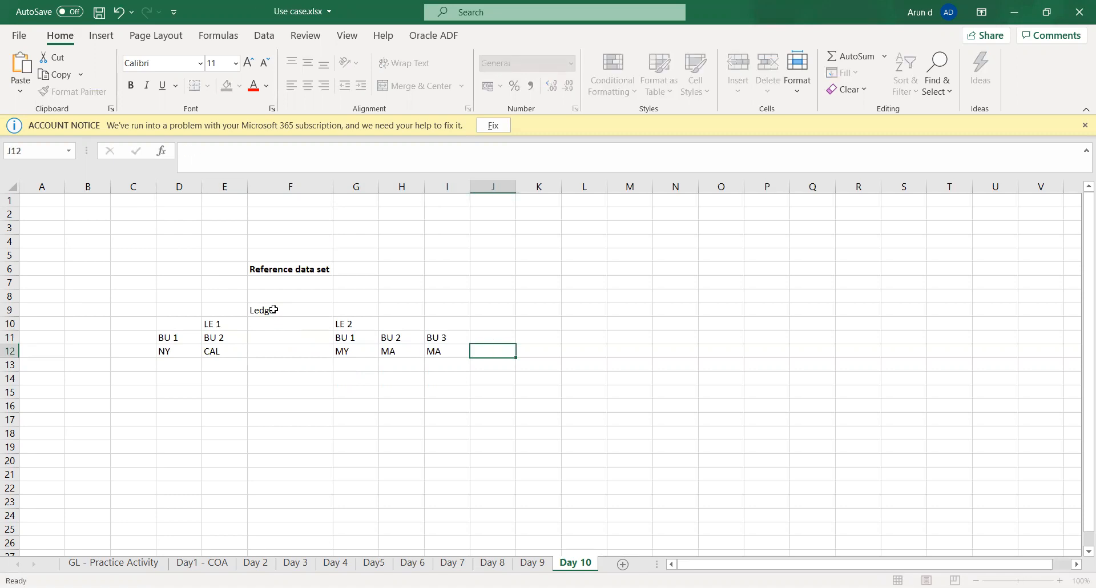
key("Left")
key("Left")
key("Left")
key("Left")
key("Left")
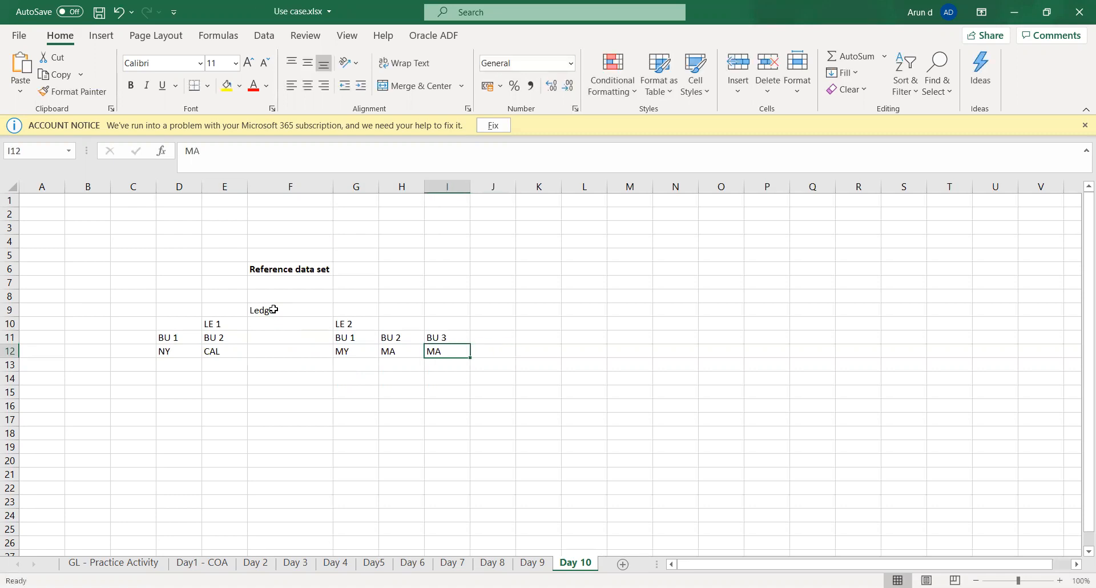
key("Left")
key("Up")
key("Up")
key("Right")
key("Right")
key("Down")
key("Down")
key("Down")
key("Left")
key("Left")
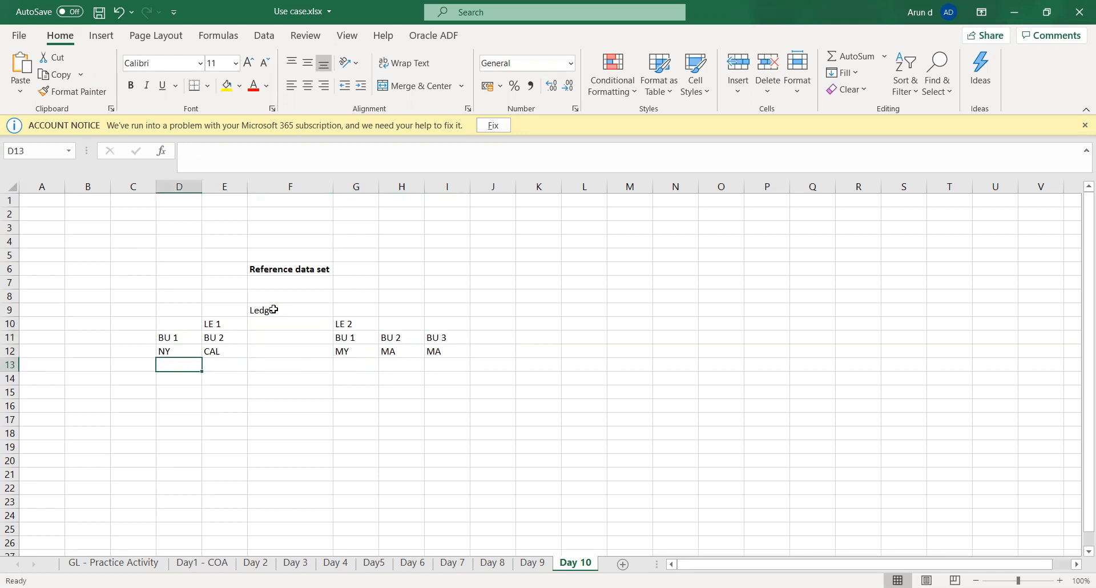
key("Down")
key("Up")
key("Up")
key("Up")
key("Up")
key("Up")
key("Up")
key("Up")
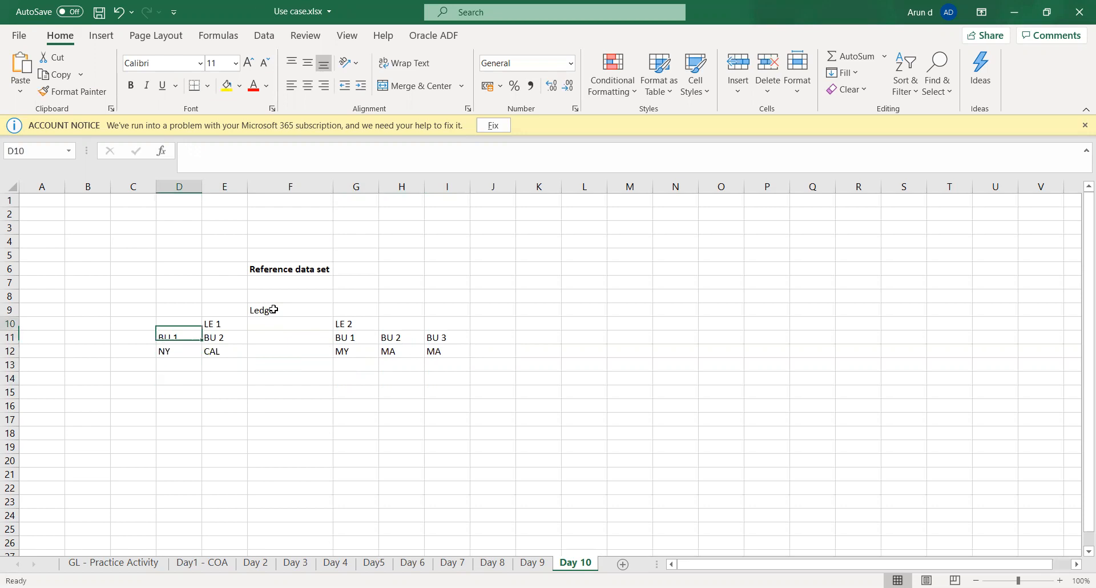
Step: Enter "HW RDS" in cell F7 under the Reference data set heading
key("Right")
key("Right")
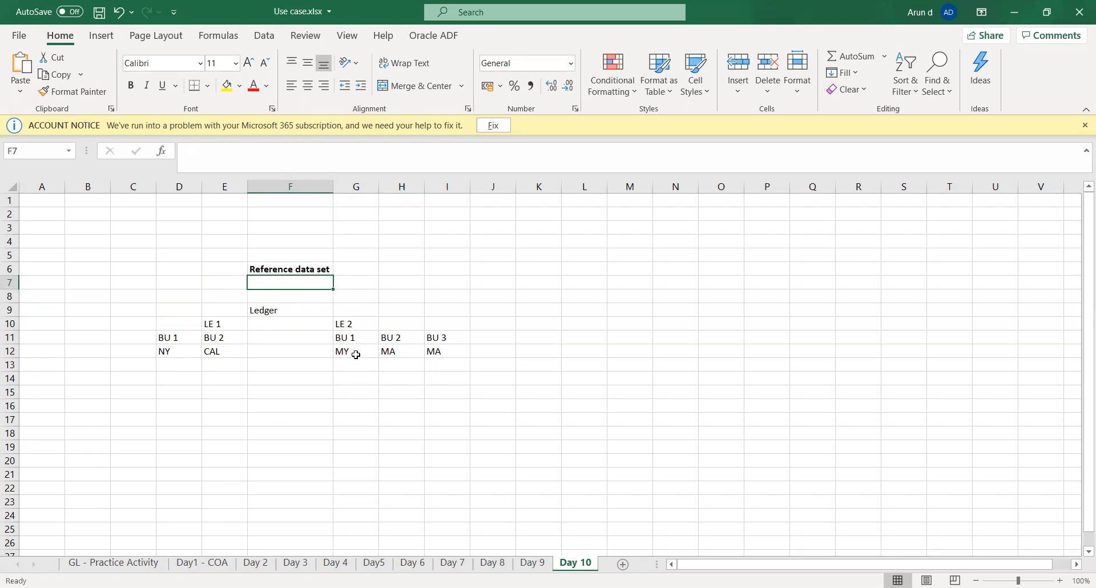
type("H")
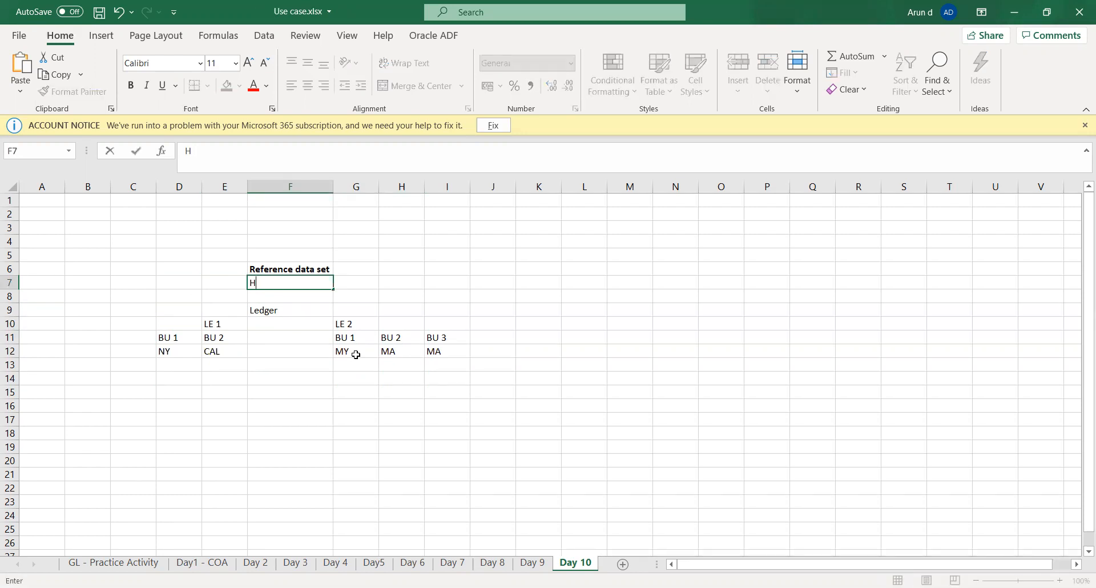
type("W RDS")
key("Tab")
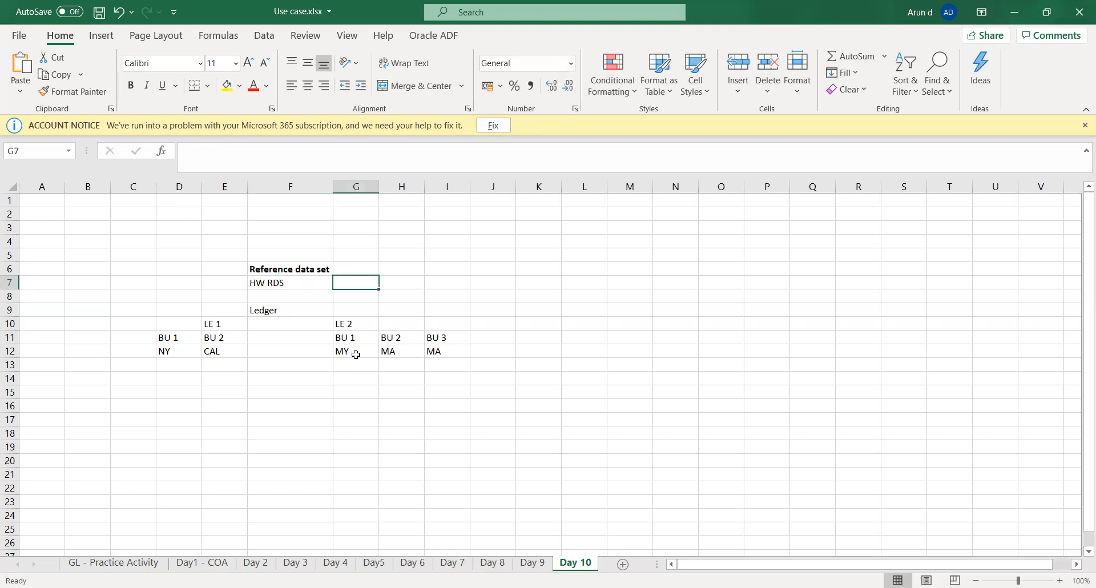
Step: Go through the LE 1 and LE 2 business units in row 11 and compare them with the HW RDS entry
key("Down")
key("Down")
key("Down")
key("Down")
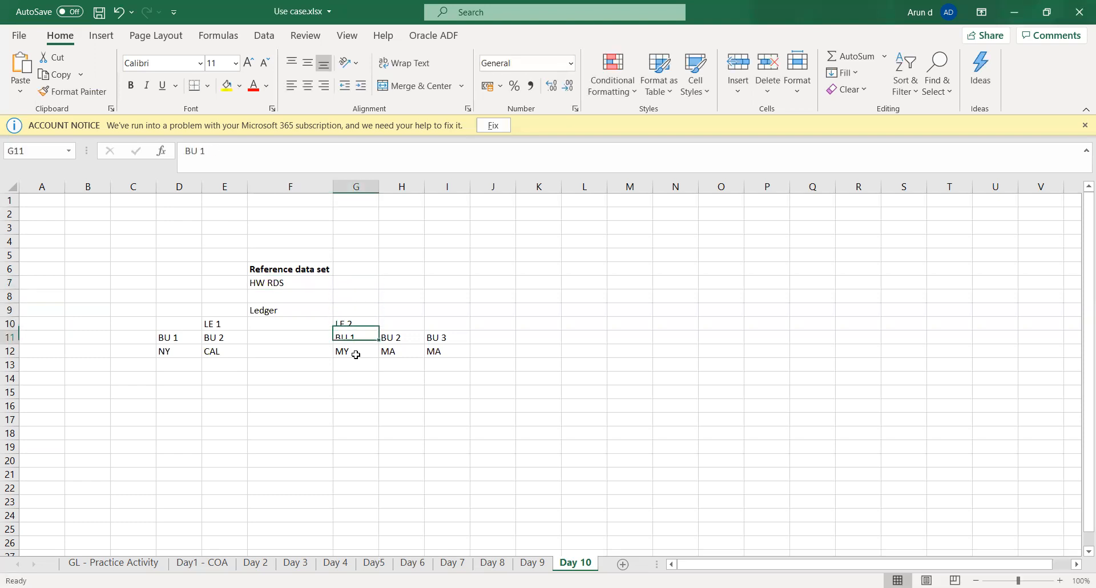
key("Left")
key("Left")
key("Left")
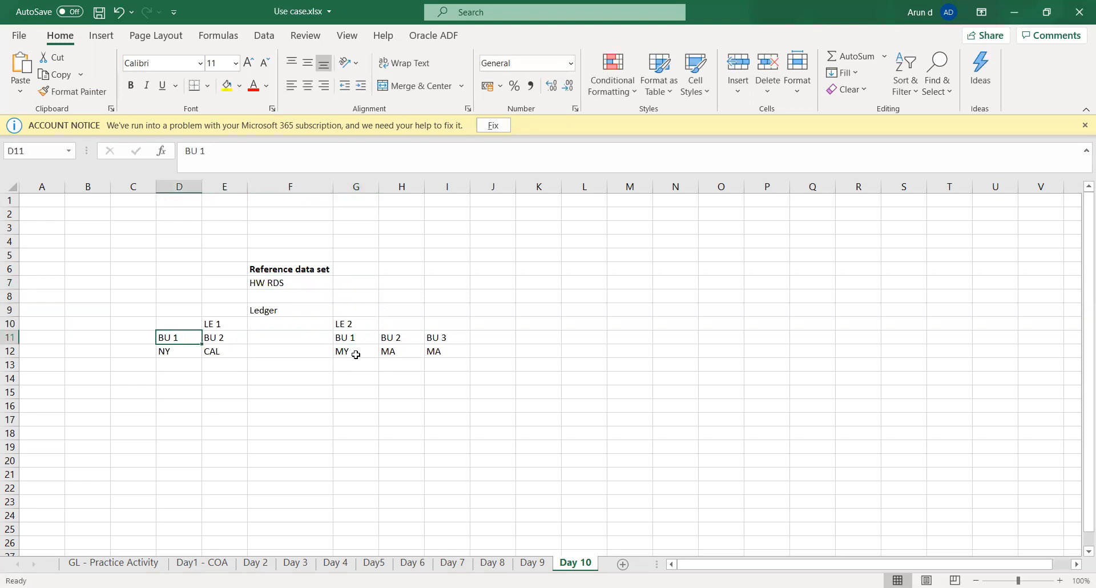
key("Right")
key("Right")
key("Right")
key("Right")
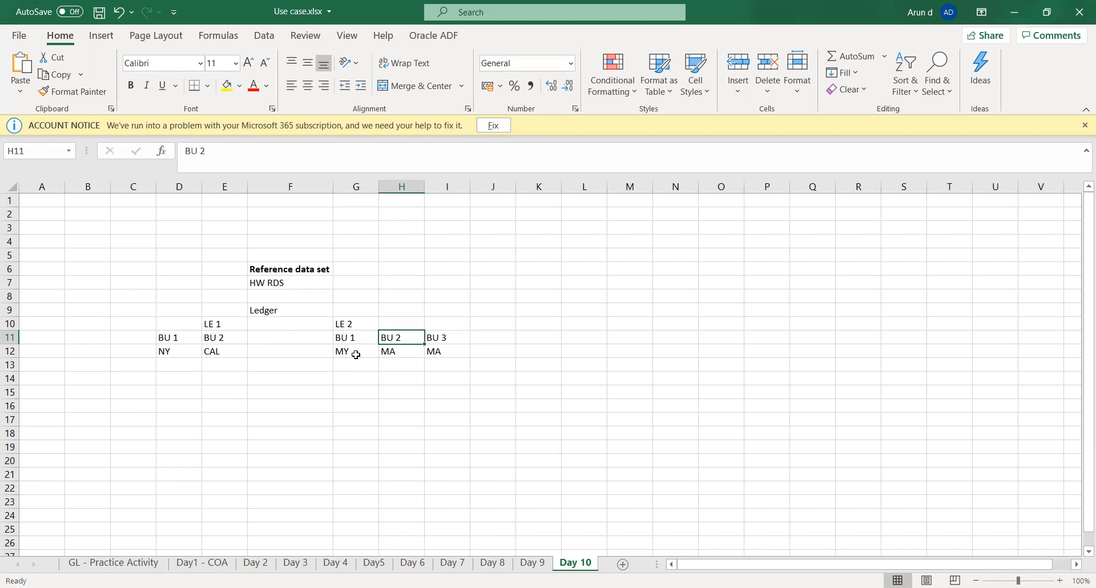
key("Left")
key("Left")
key("Up")
key("Up")
key("Up")
key("Up")
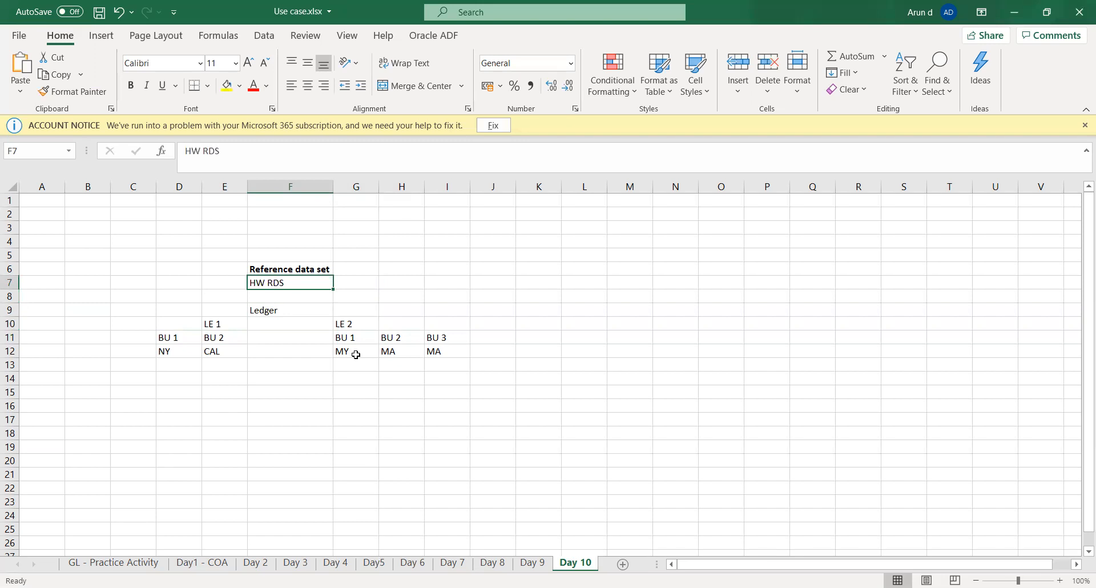
key("Down")
key("Down")
key("Down")
key("Down")
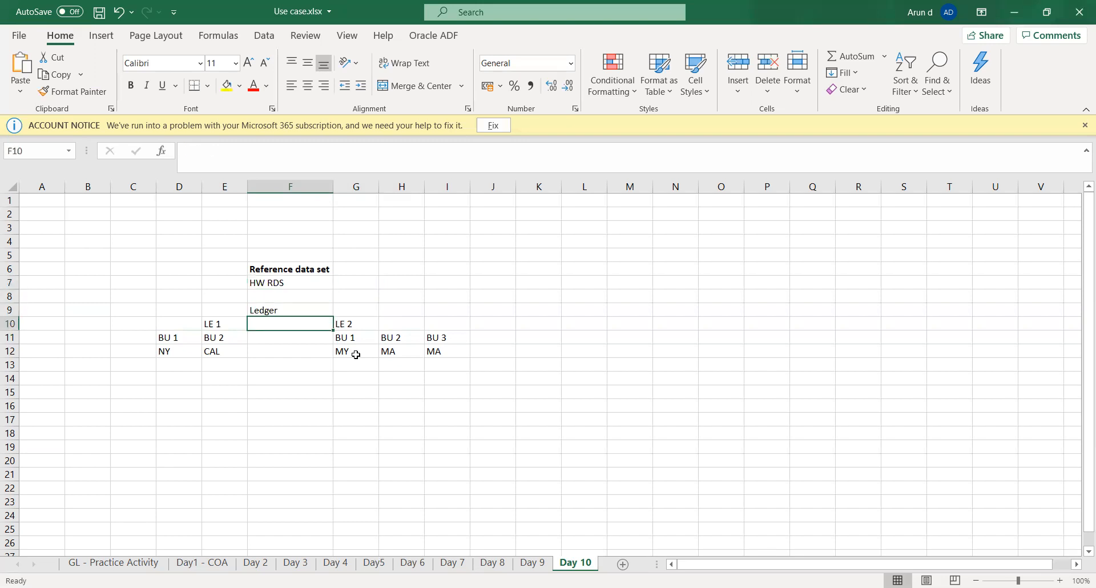
key("Left")
key("Right")
key("Right")
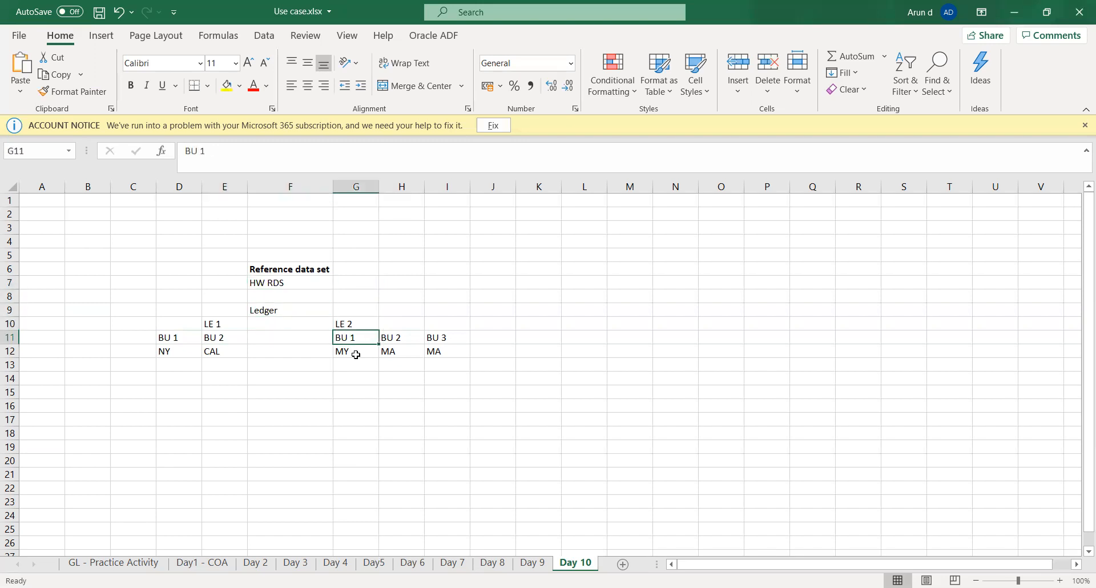
Step: Enter "Transaction type" in cell G14 below the LE 2 business units
key("Right")
key("Right")
key("Right")
key("Down")
key("Down")
key("Down")
key("Left")
key("Left")
key("Left")
key("Left")
key("Right")
type("Tr")
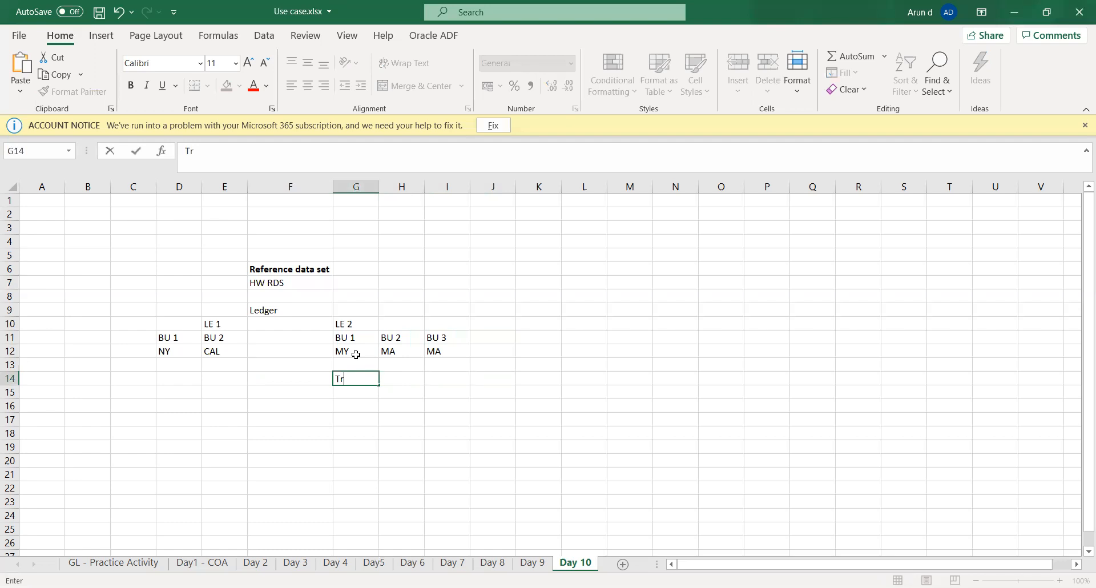
type("ansaction type")
key("Right")
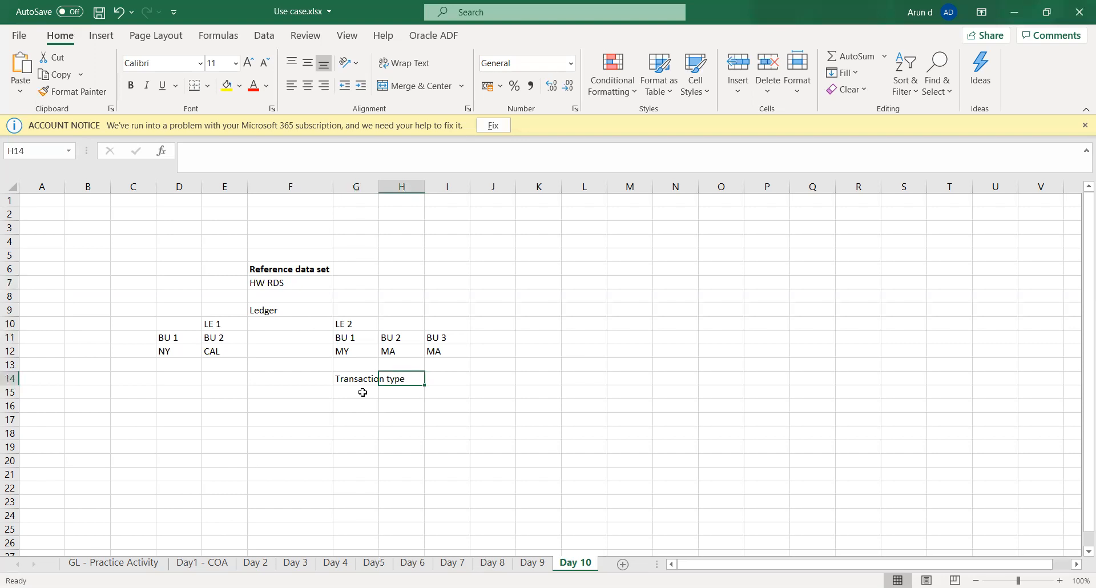
Step: Enter "Payment terms" in cell J9, on the same row as Ledger
key("Up")
key("Up")
key("Up")
key("Up")
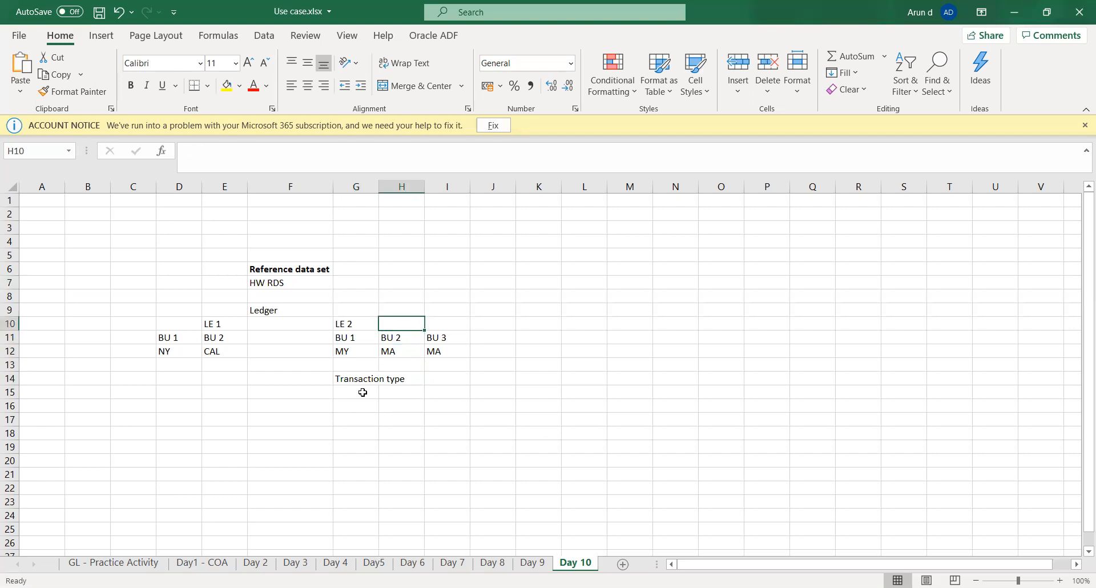
key("Up")
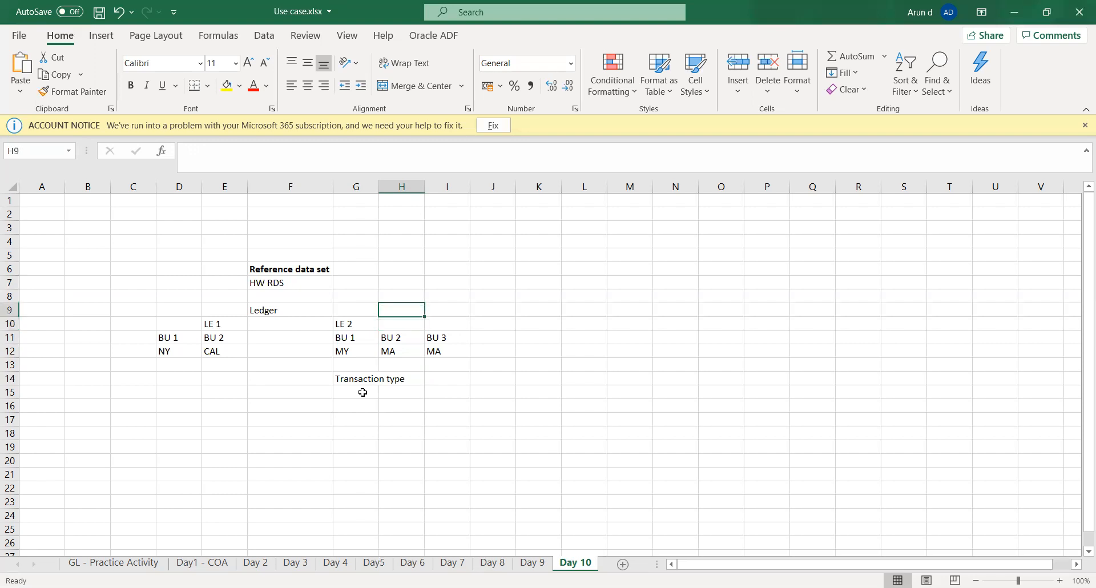
key("Left")
key("Left")
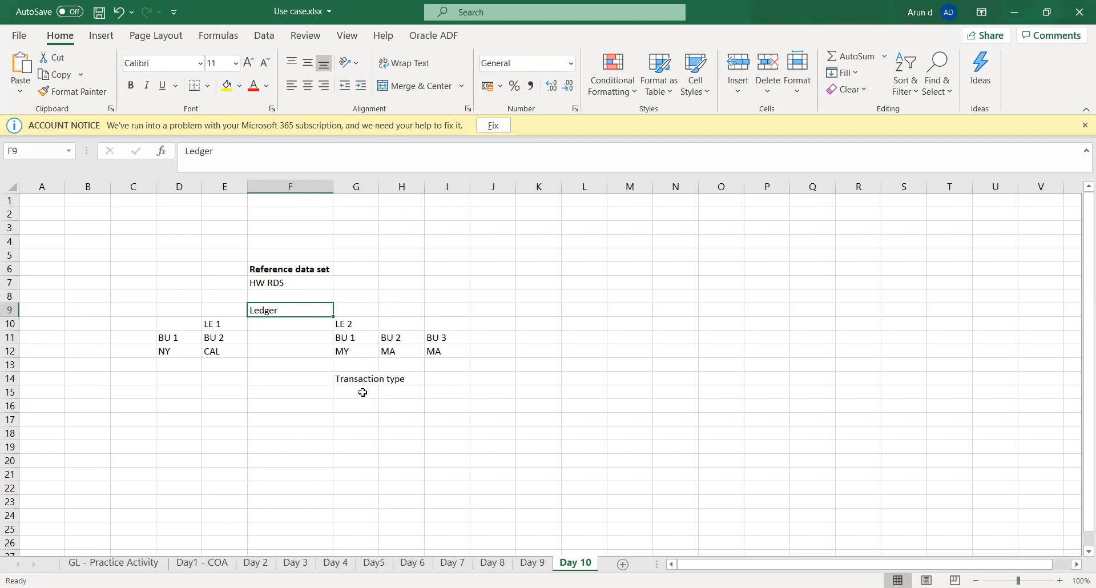
key("Right")
key("Right")
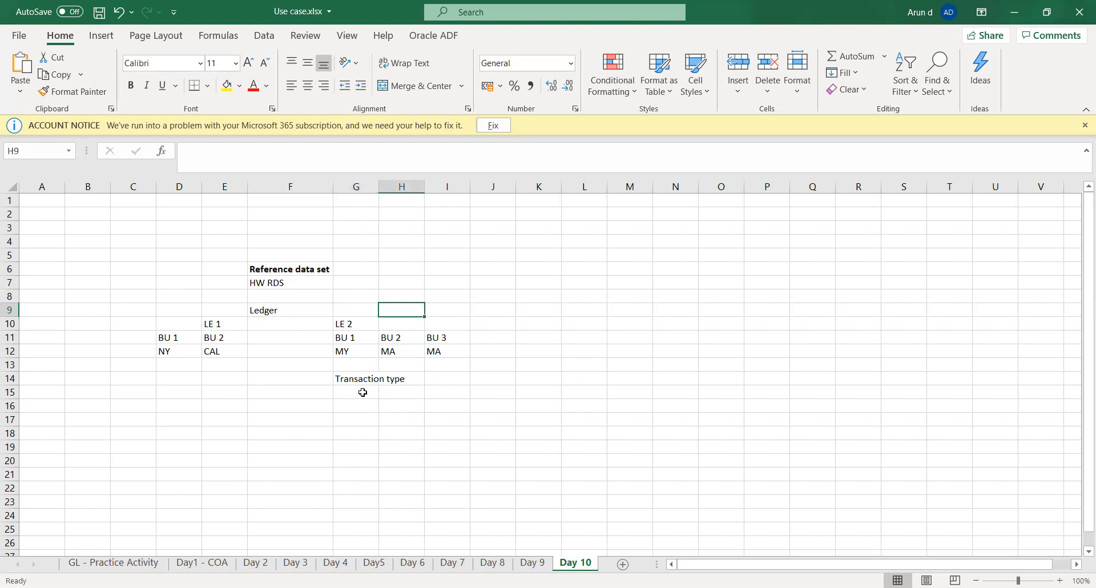
key("Right")
key("Right")
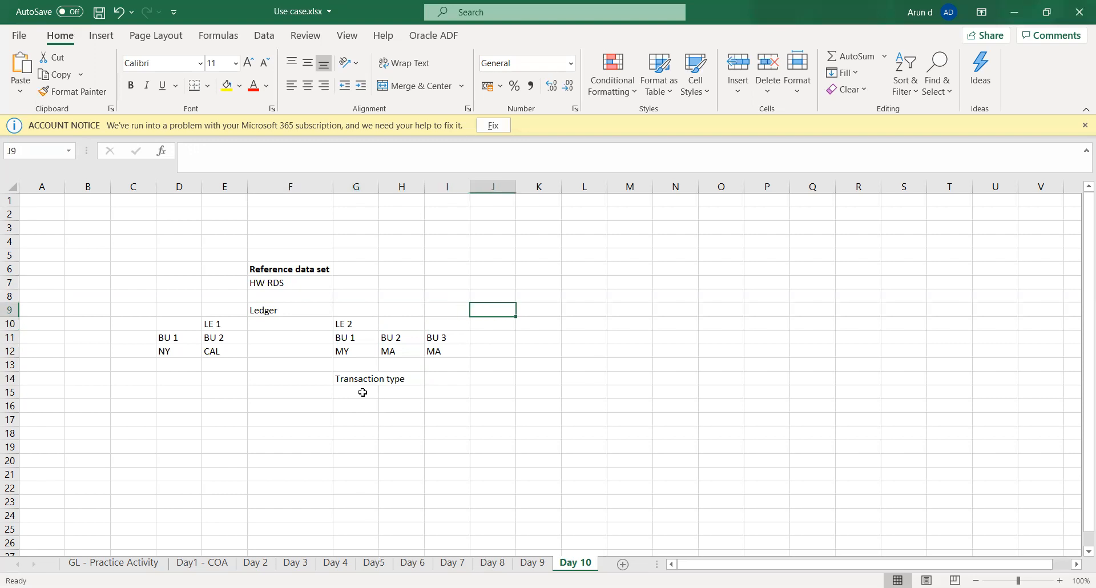
type("Pay")
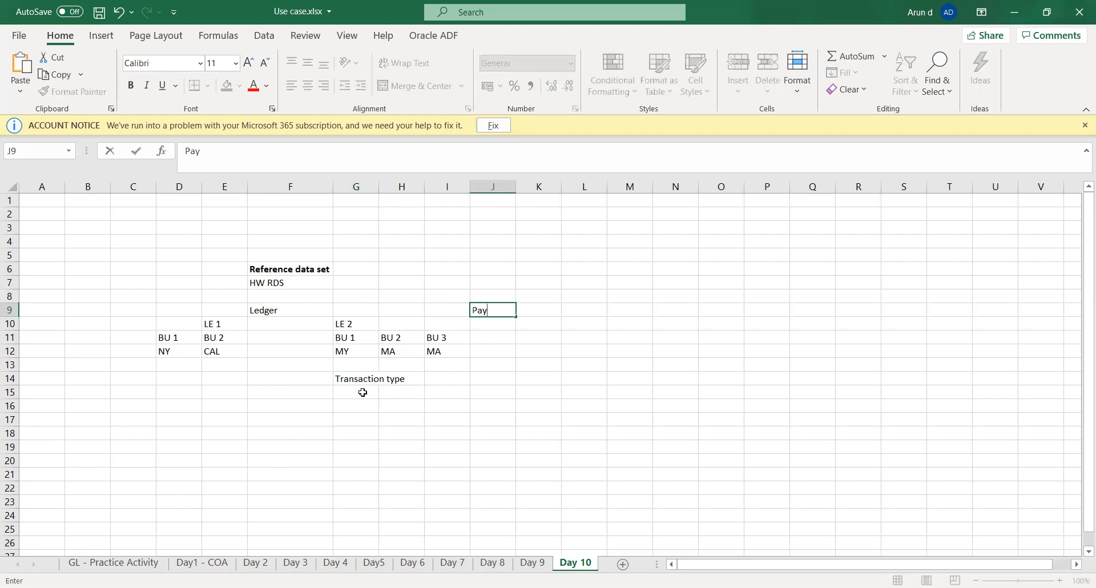
type("ment terms")
key("Tab")
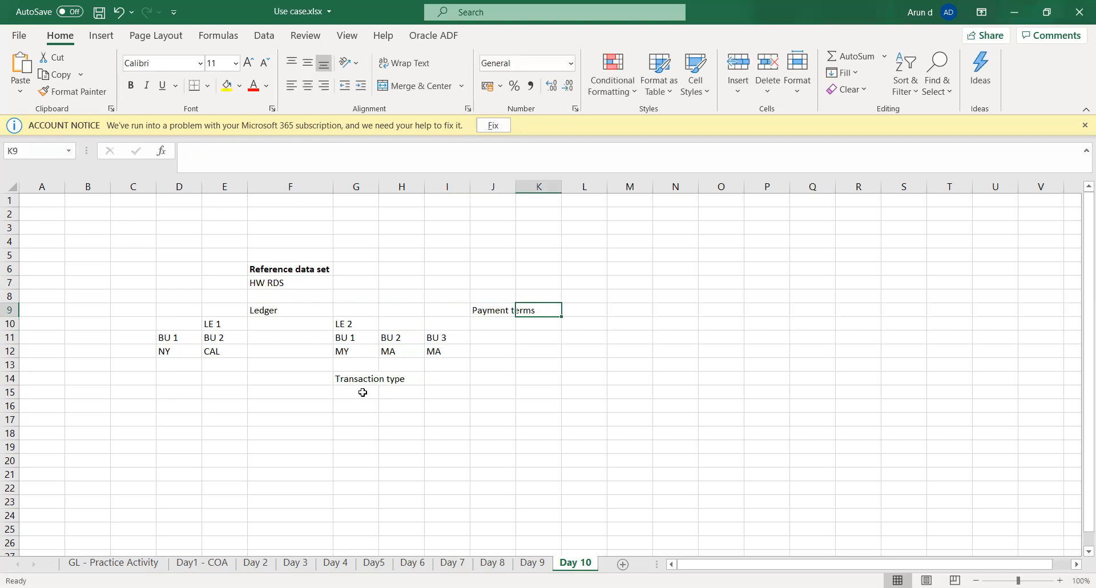
Step: Examine how the Payment terms entry relates to BU 3 of LE 2 and to the HW RDS reference data set
key("Left")
key("Down")
key("Down")
key("Down")
key("Up")
key("Left")
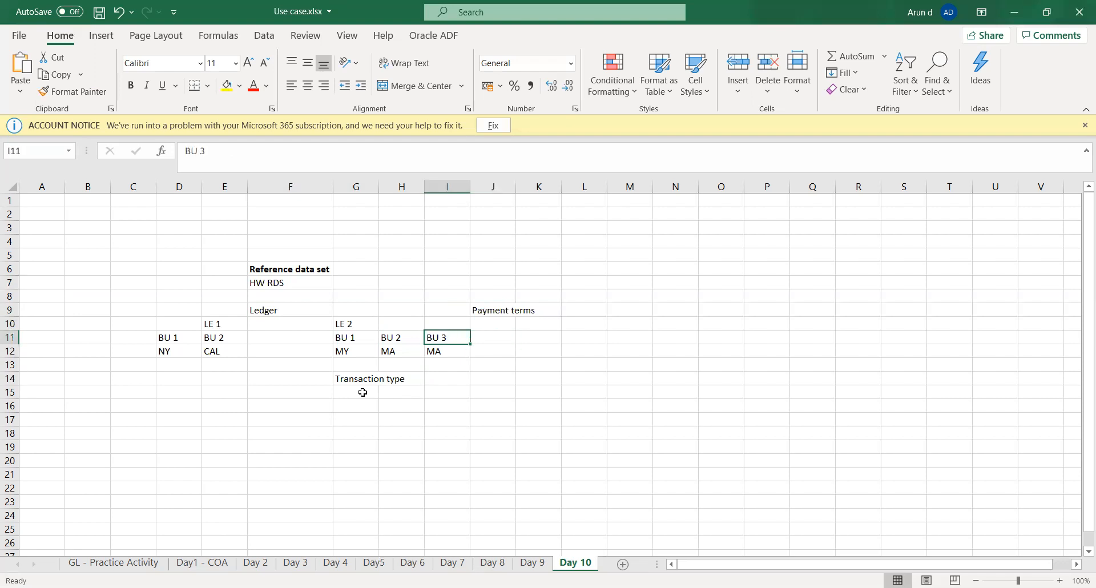
key("Right")
key("Up")
key("Up")
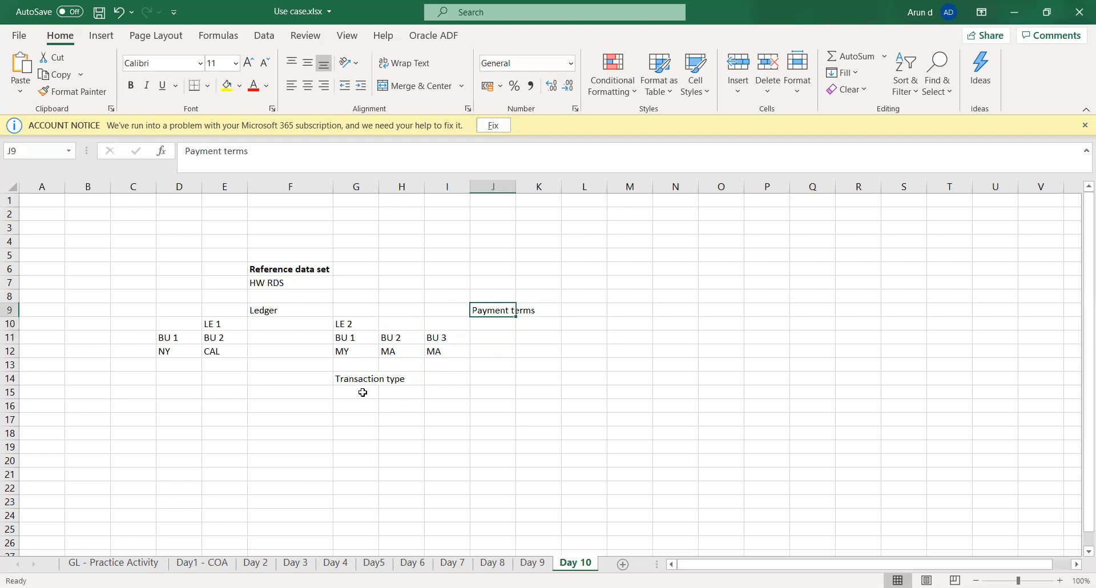
key("Left")
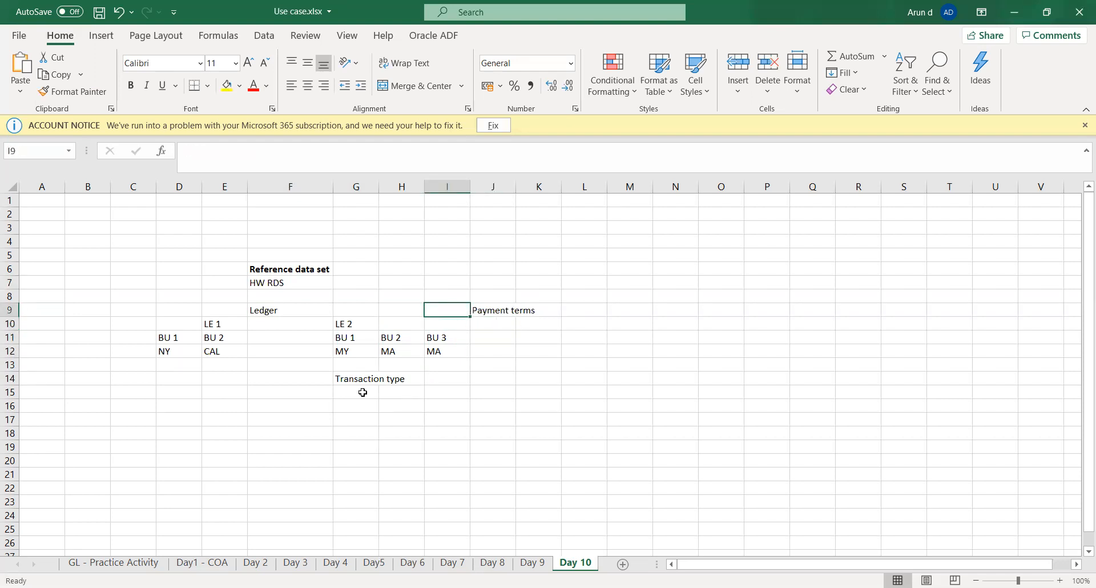
left_click(273, 281)
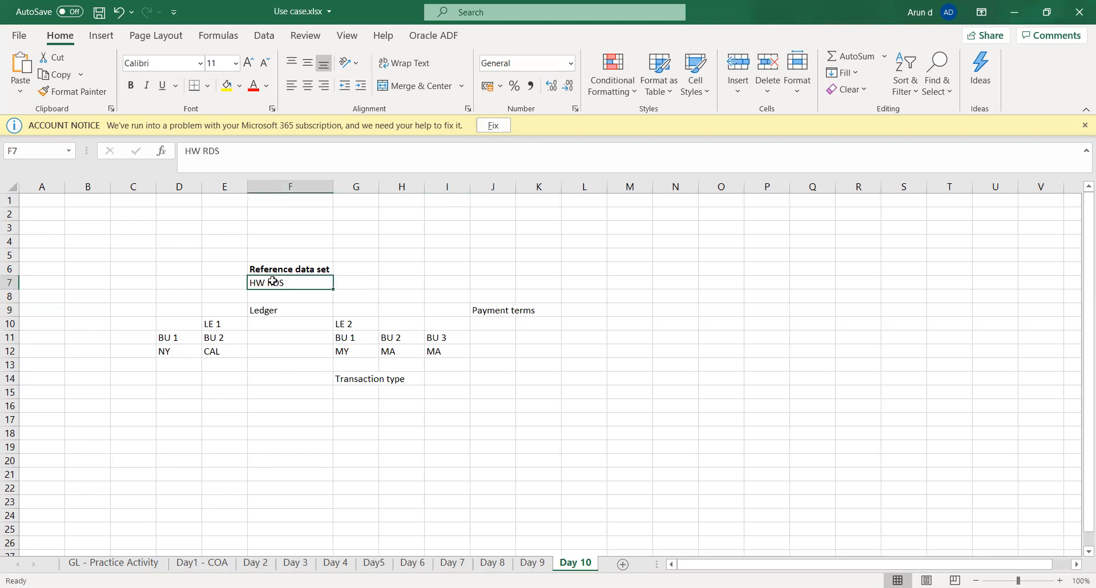
left_click(500, 314)
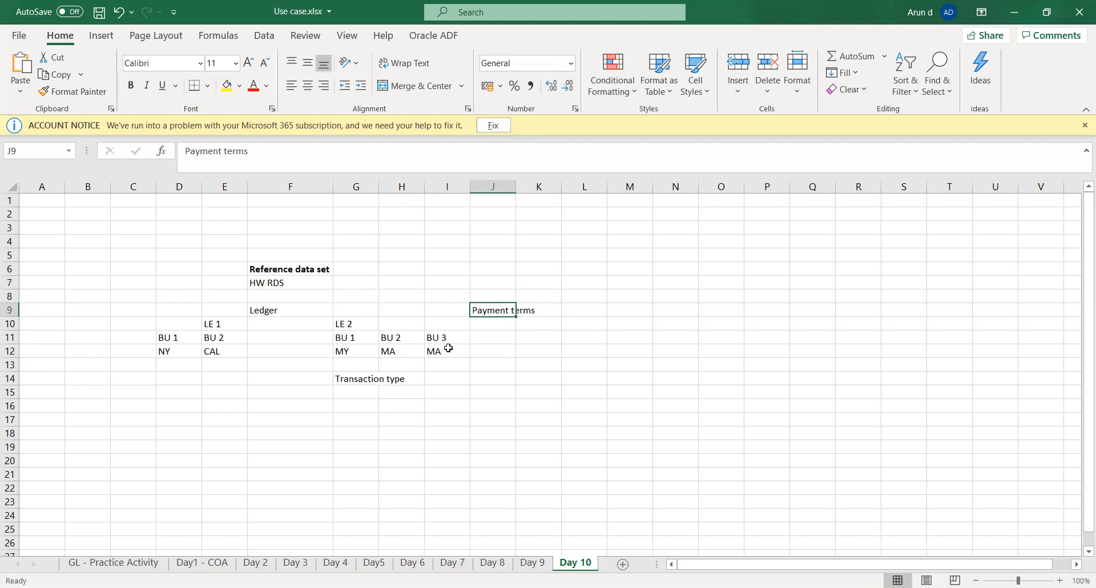
Step: List "Common", "Enterprise" and "Custom" in cells K11 to K13 below Payment terms
left_click(496, 340)
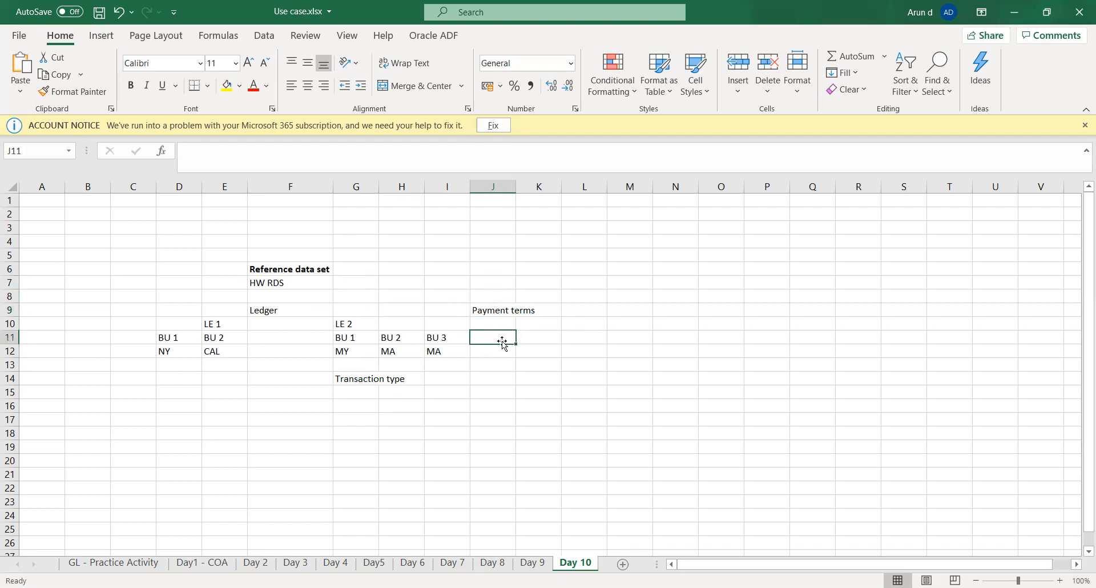
key("Right")
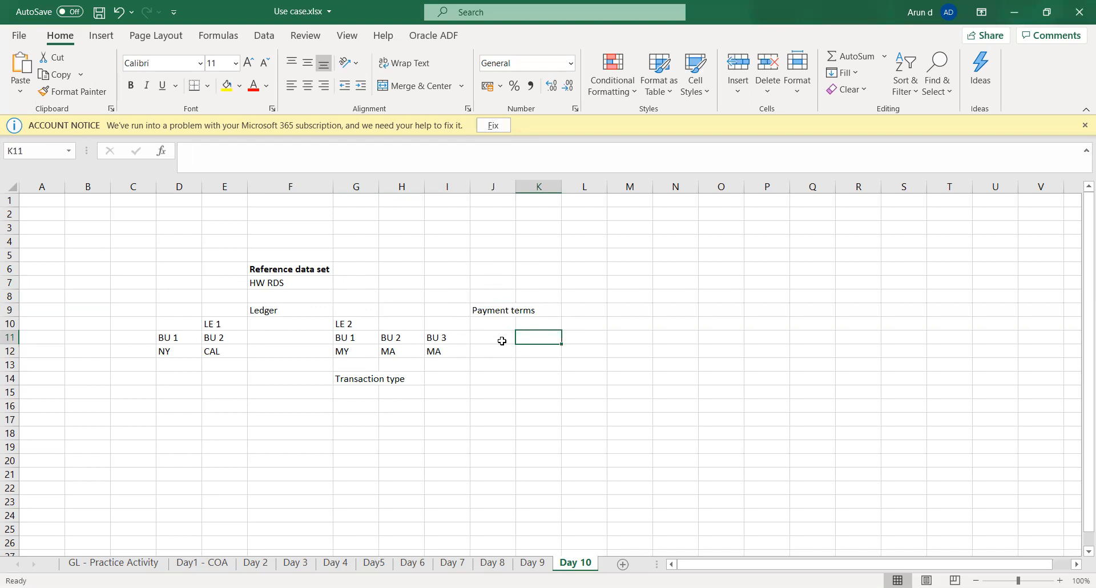
type("Common")
key("Return")
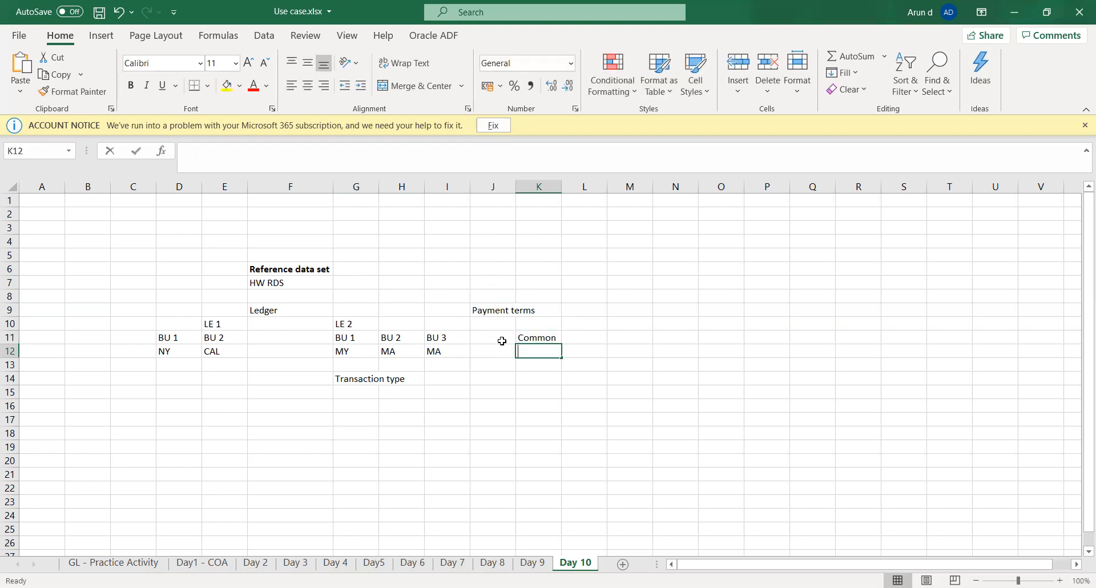
type("Enterprise")
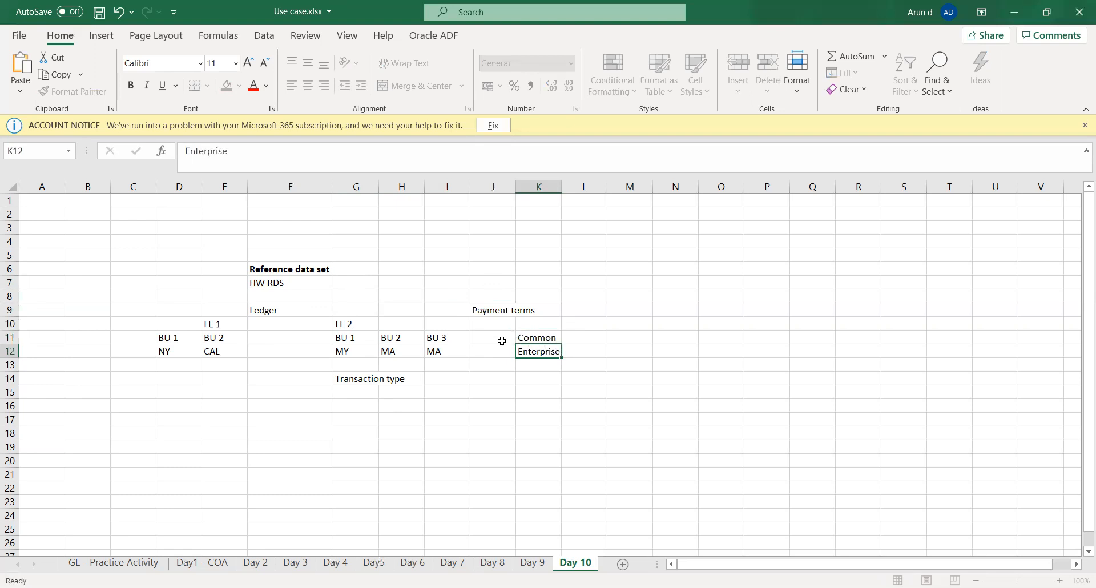
key("Return")
type("Custom")
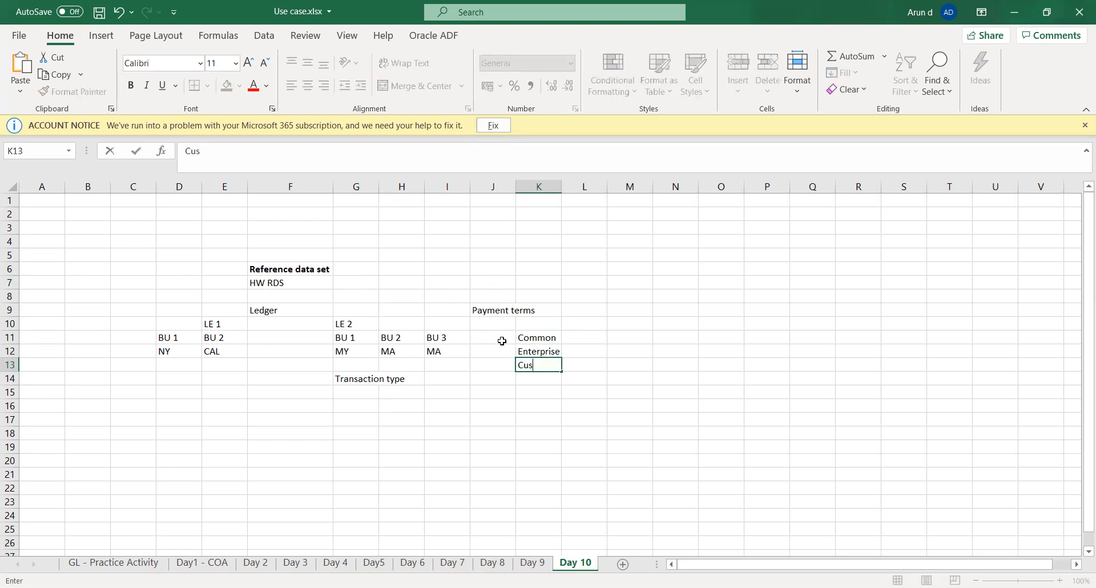
key("Tab")
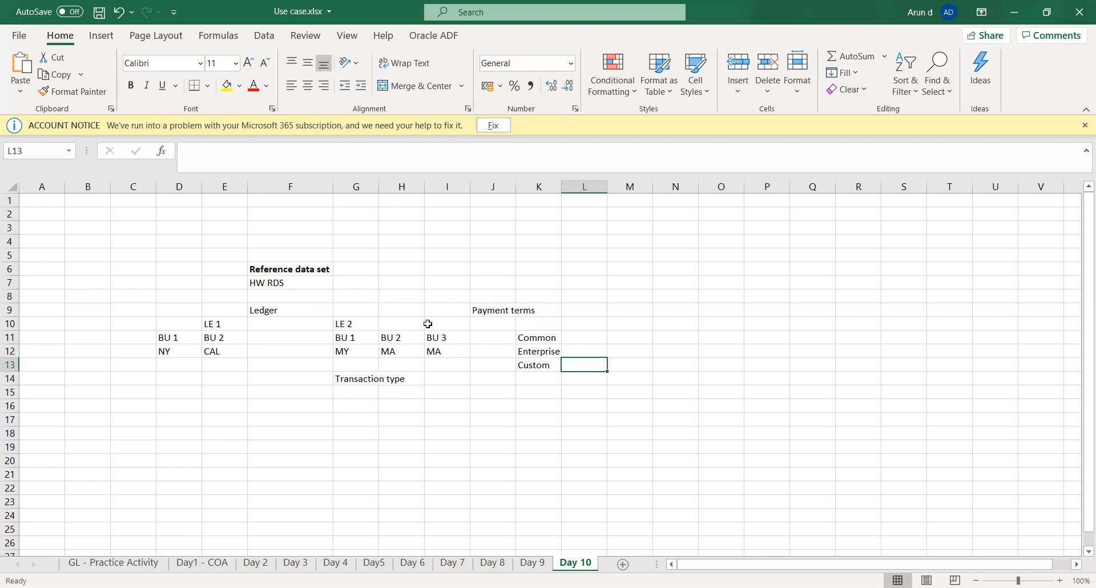
left_click(303, 282)
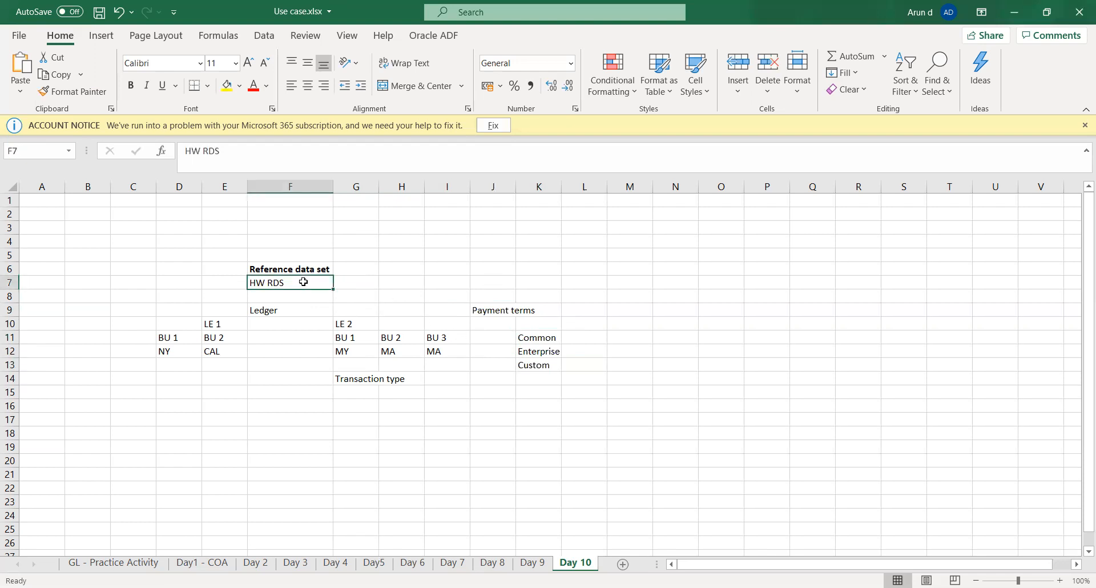
left_click(543, 340)
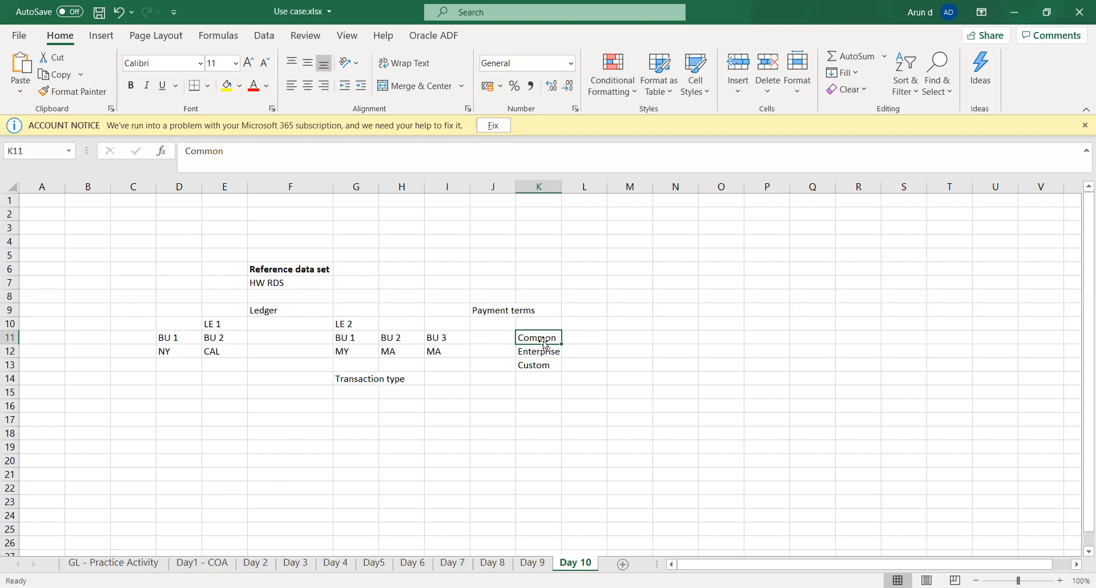
key("Down")
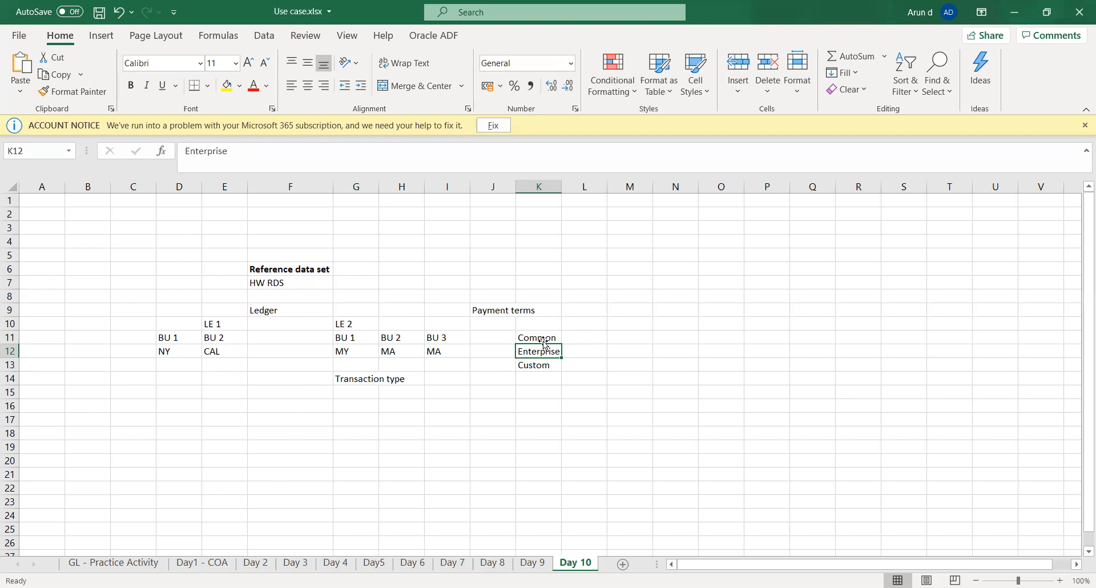
key("Up")
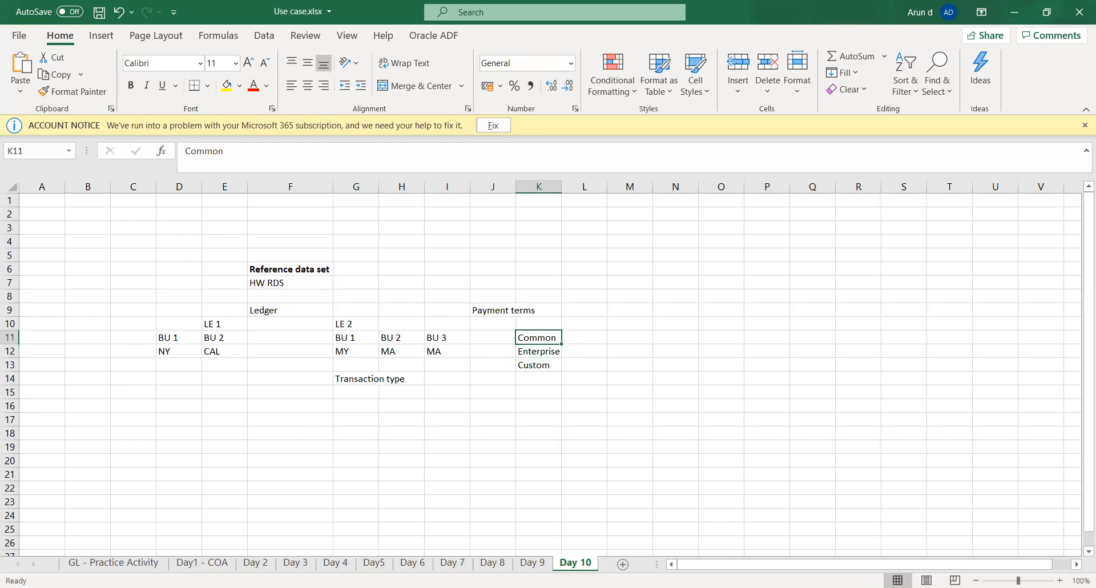
key("alt+Tab")
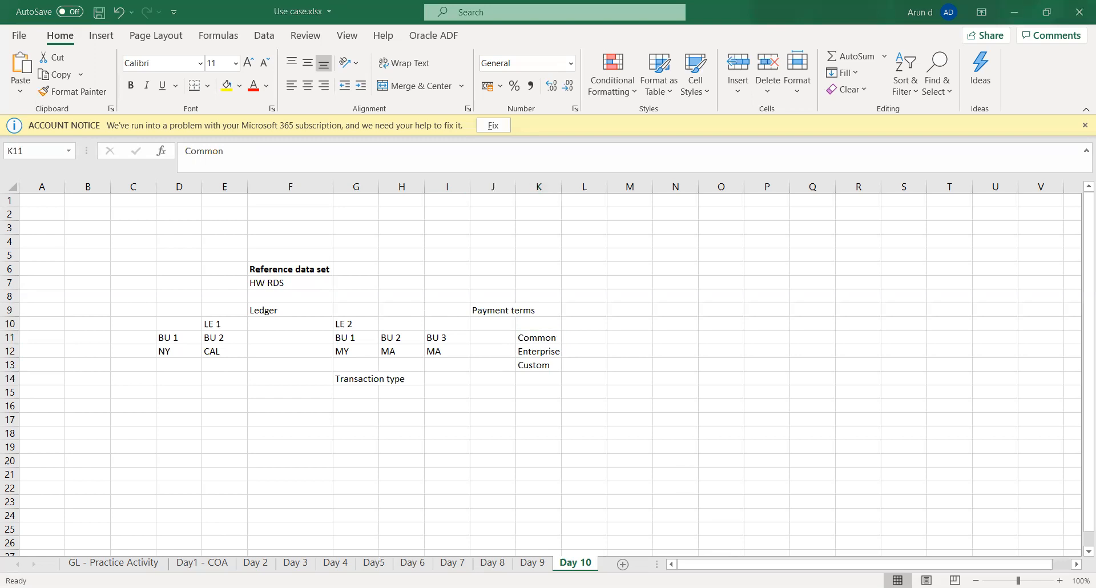
key("alt+Tab")
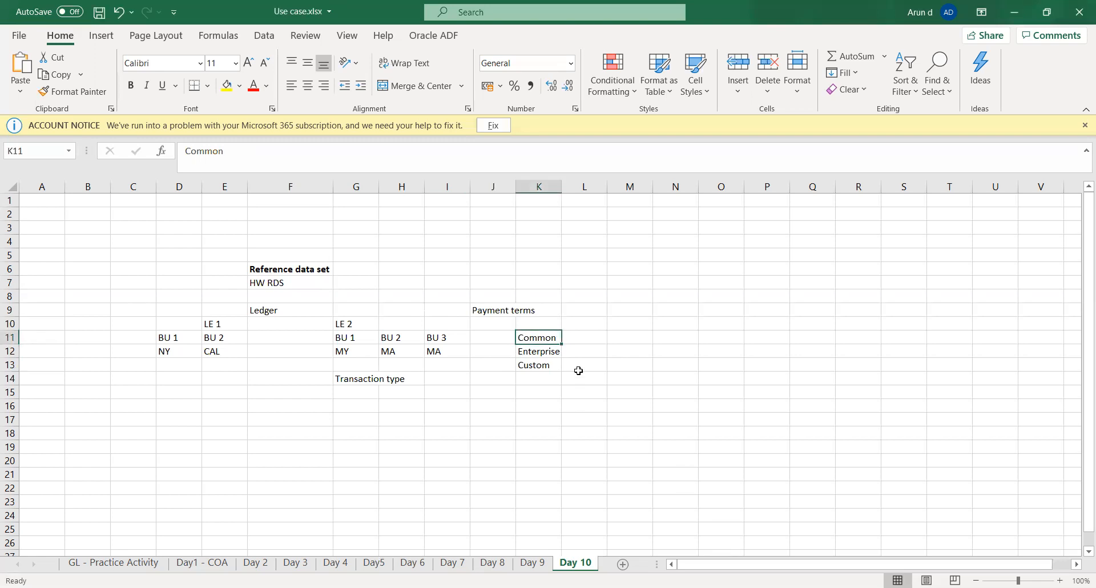
Step: Examine the Common, Enterprise and Custom set types listed below Payment terms
left_click(573, 337)
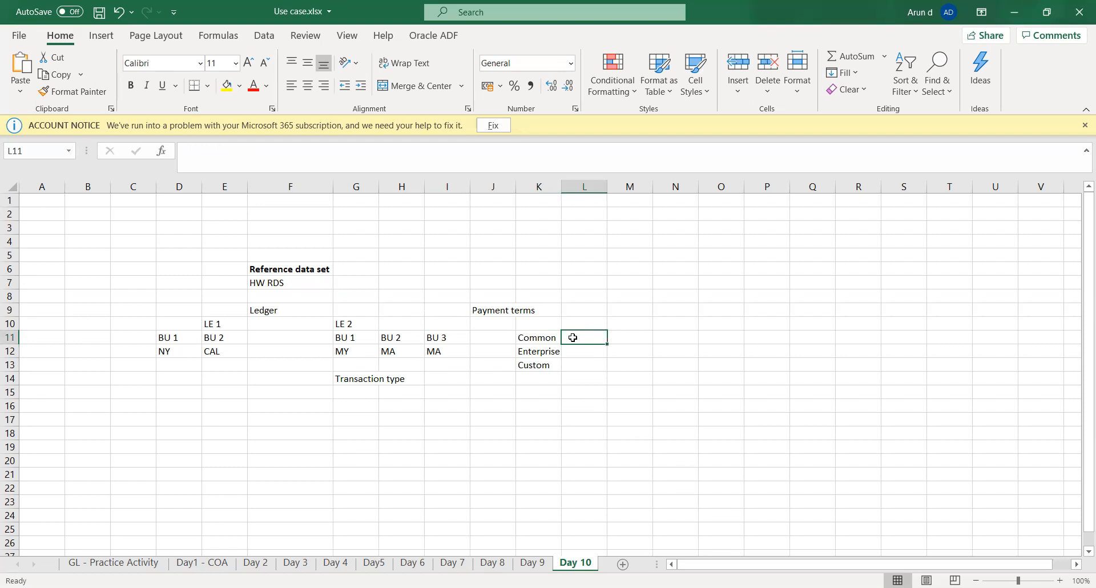
key("Left")
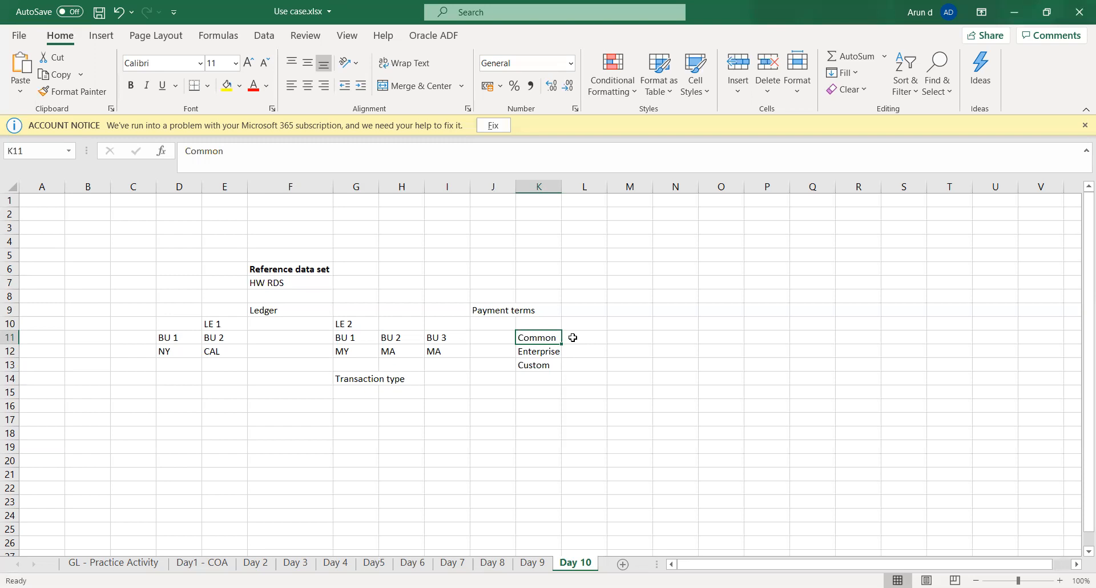
key("Down")
key("Down")
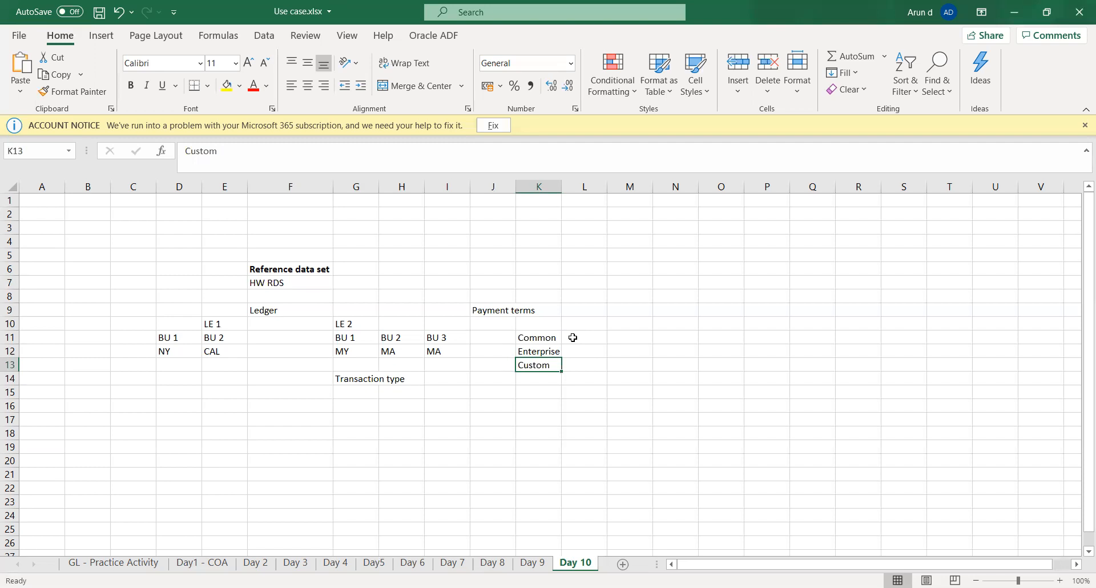
key("Left")
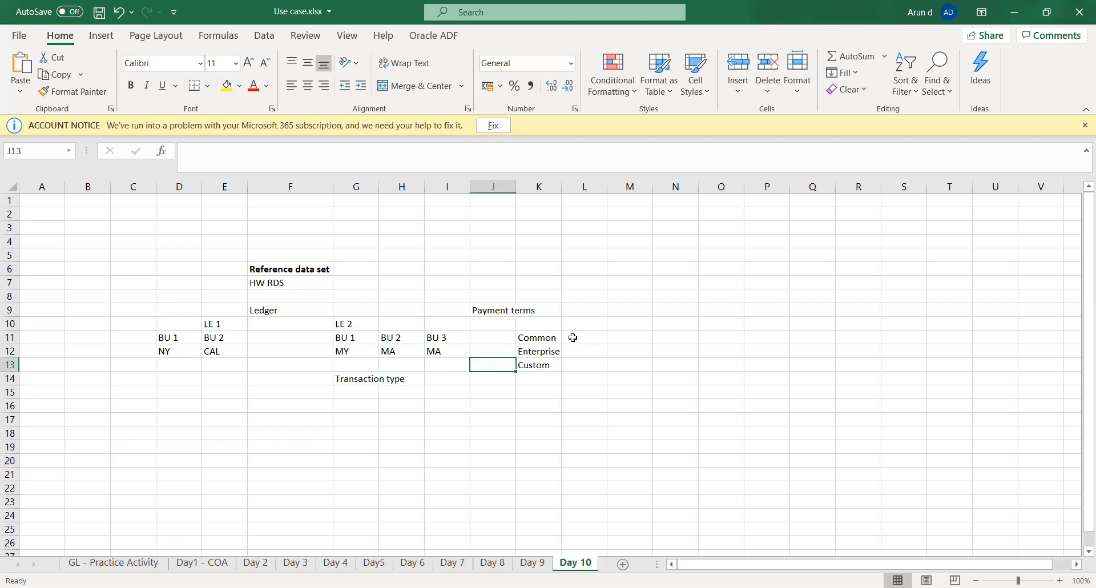
key("Right")
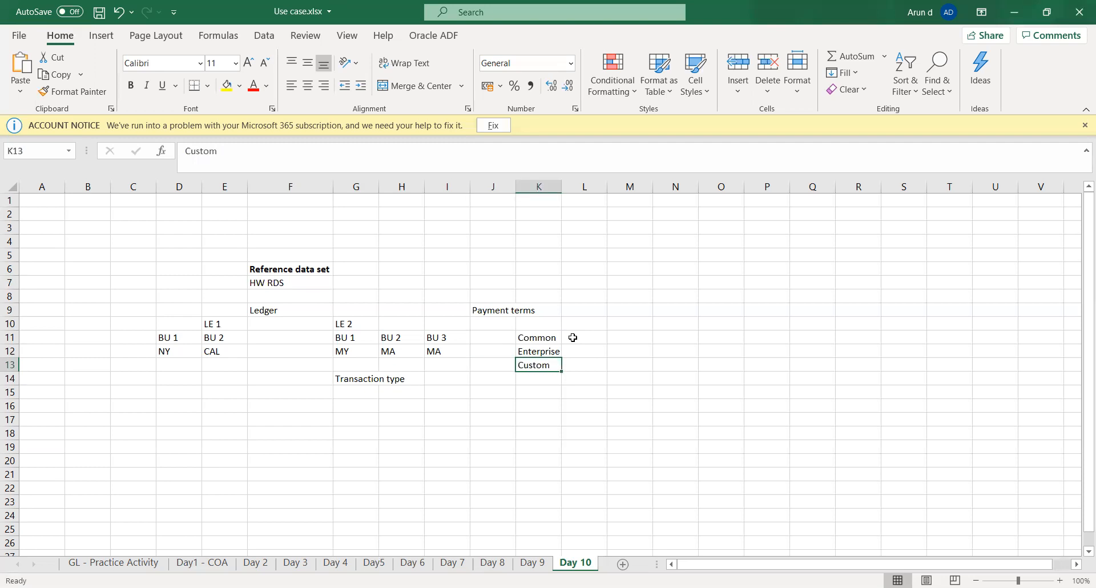
key("Down")
key("Down")
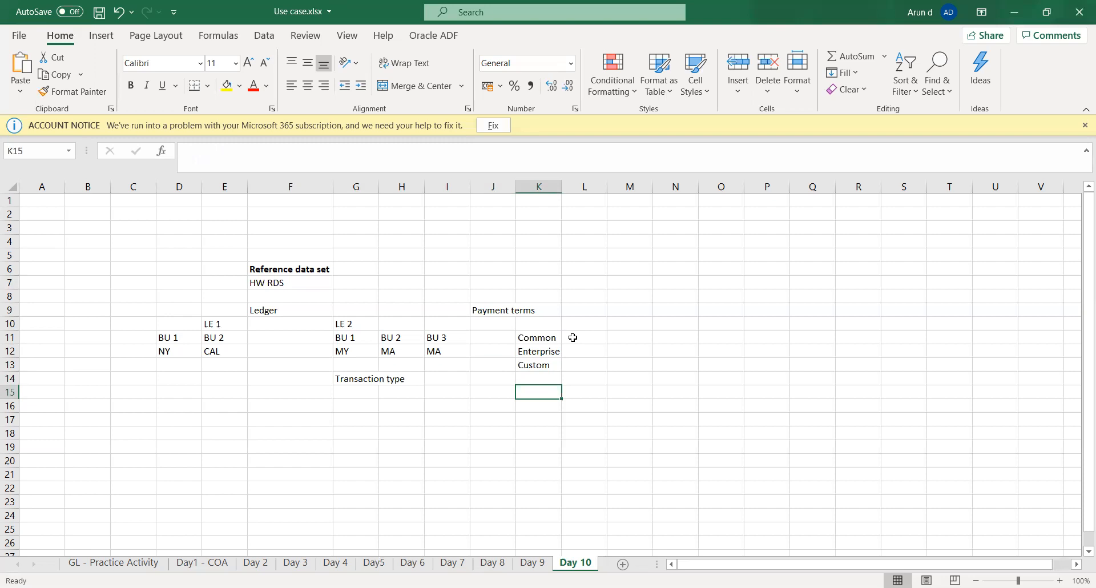
key("Up")
key("Up")
key("Up")
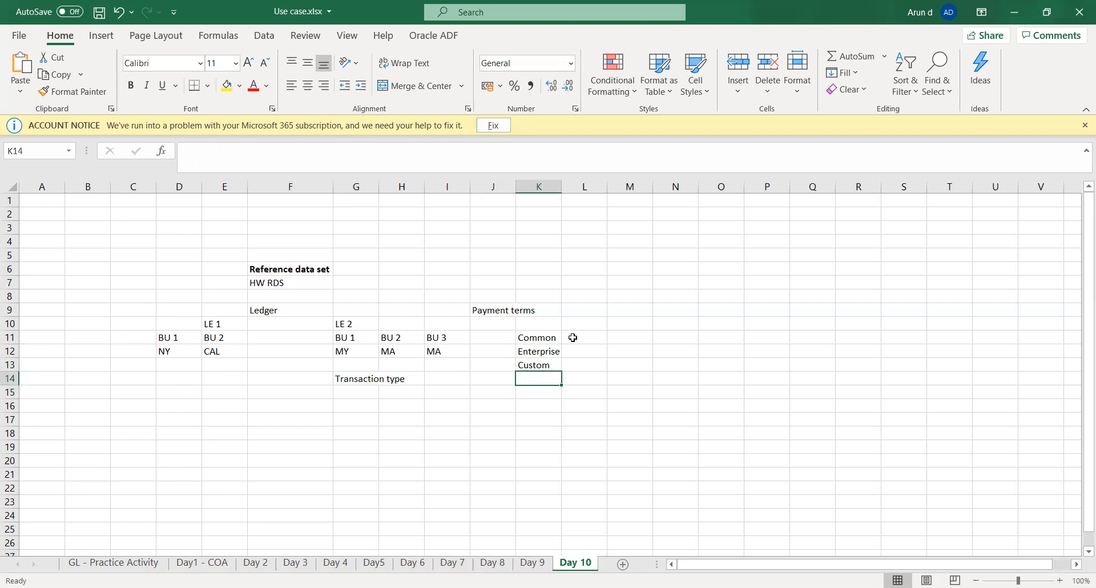
key("Down")
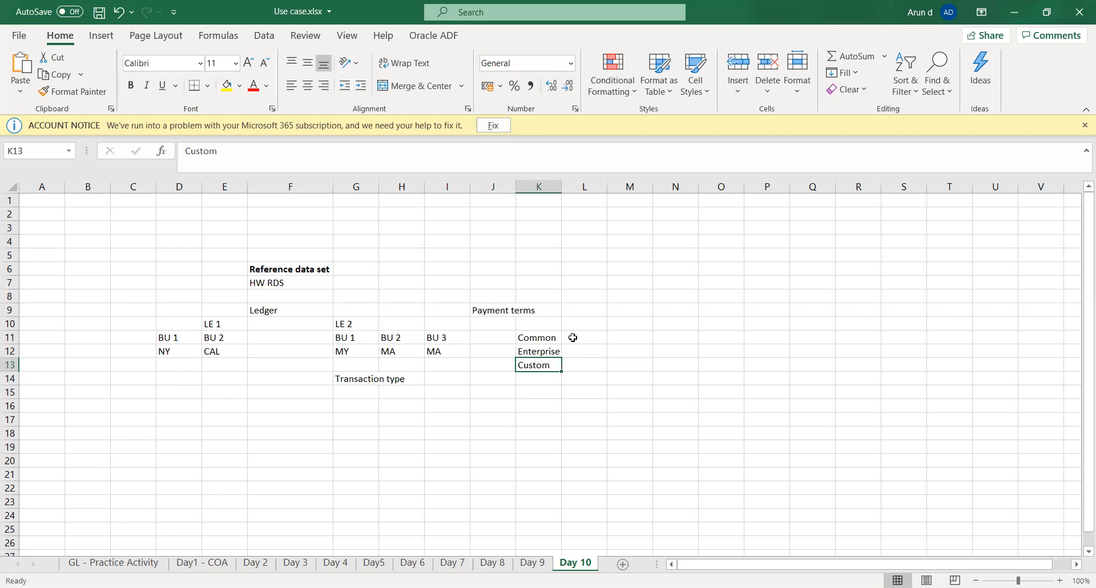
key("Up")
key("Up")
key("Up")
key("Up")
key("Up")
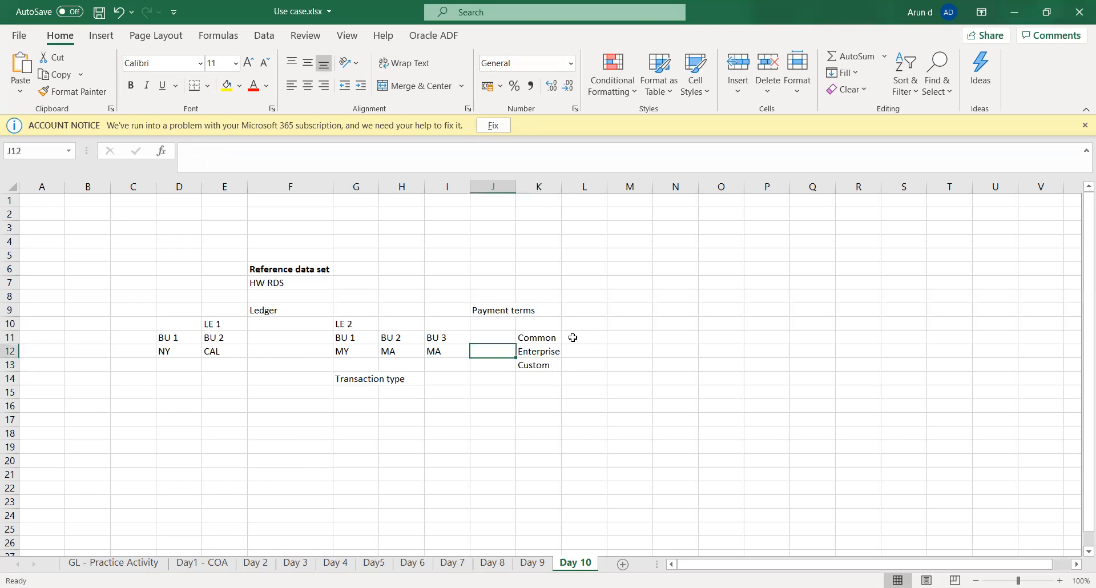
key("Down")
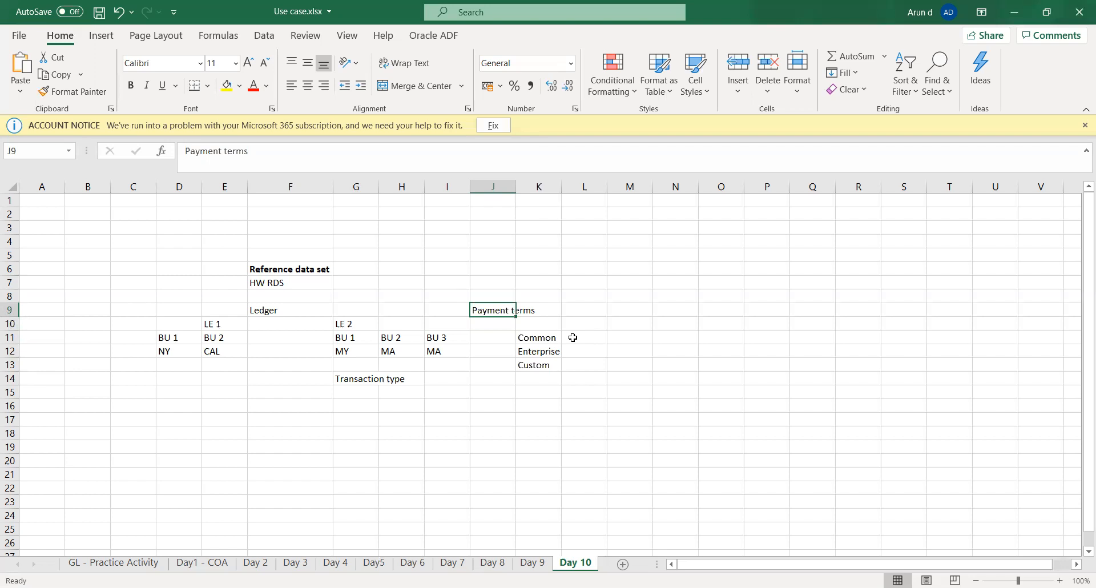
Step: Enter "Immediate" in cell K9, beside Payment terms
key("Right")
key("Left")
key("Right")
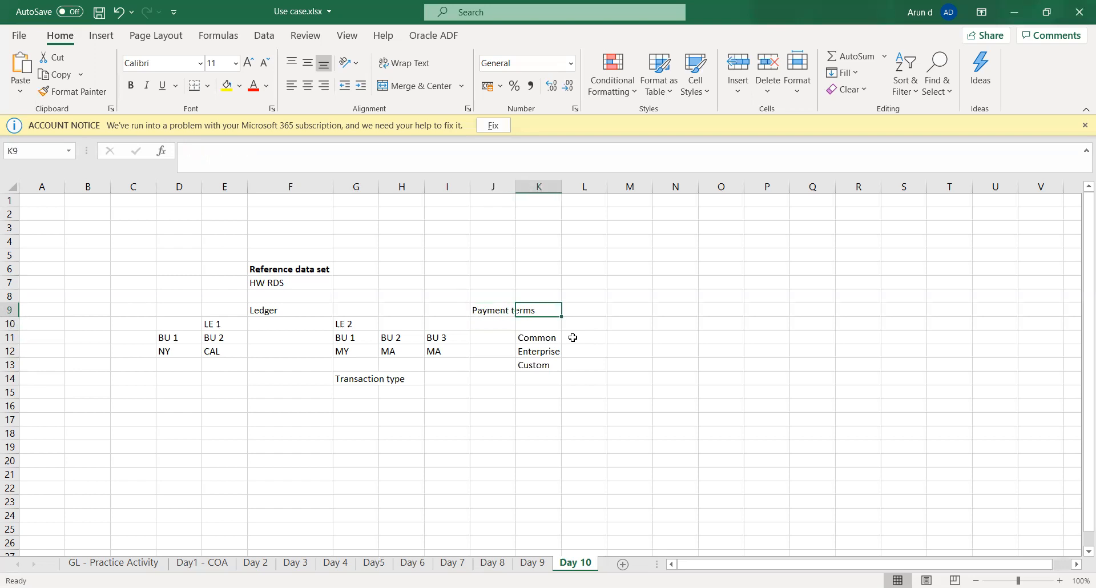
type("Immedit")
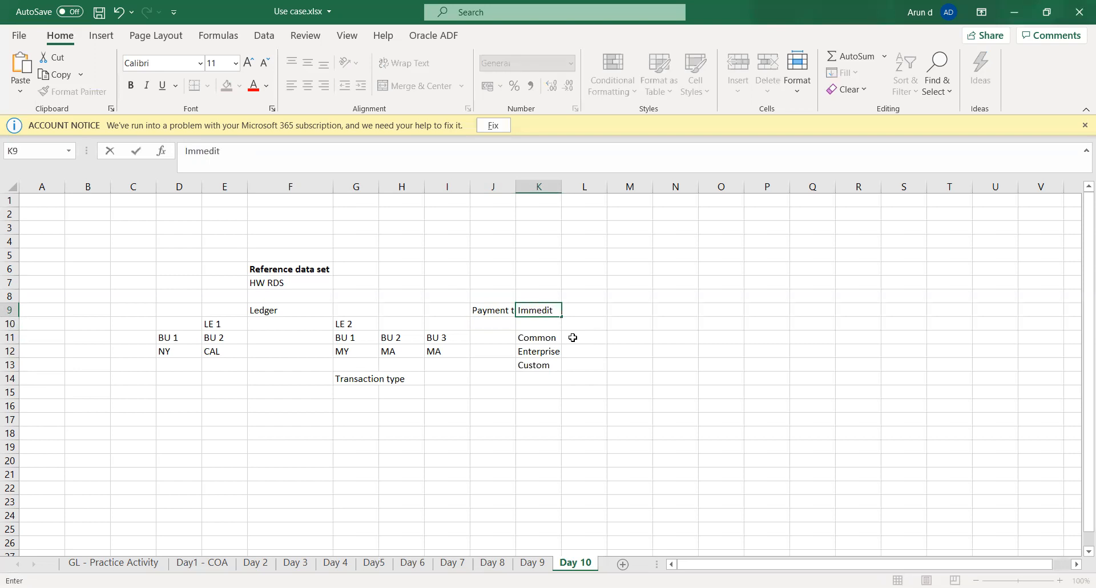
key("BackSpace")
type("ate")
key("Right")
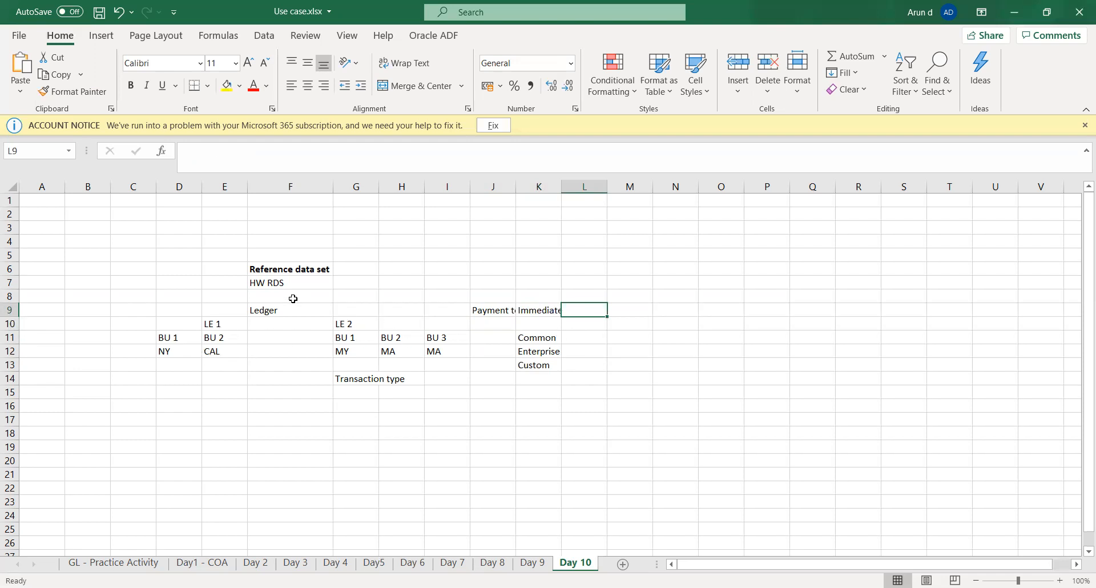
Step: Enter "Net 30" in cell L9 as a second payment term beside Immediate
left_click(269, 284)
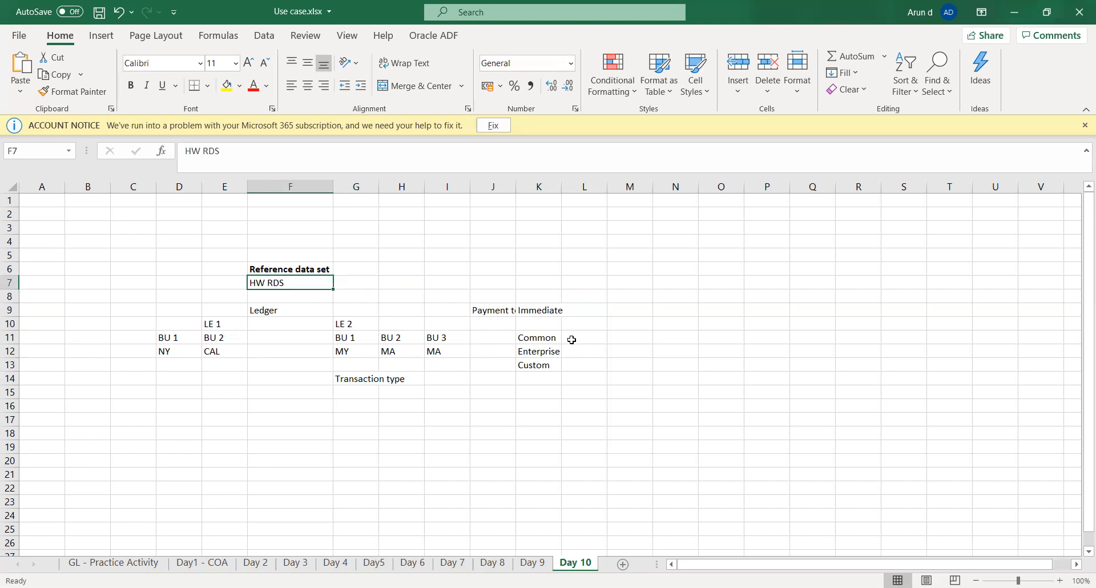
left_click(593, 310)
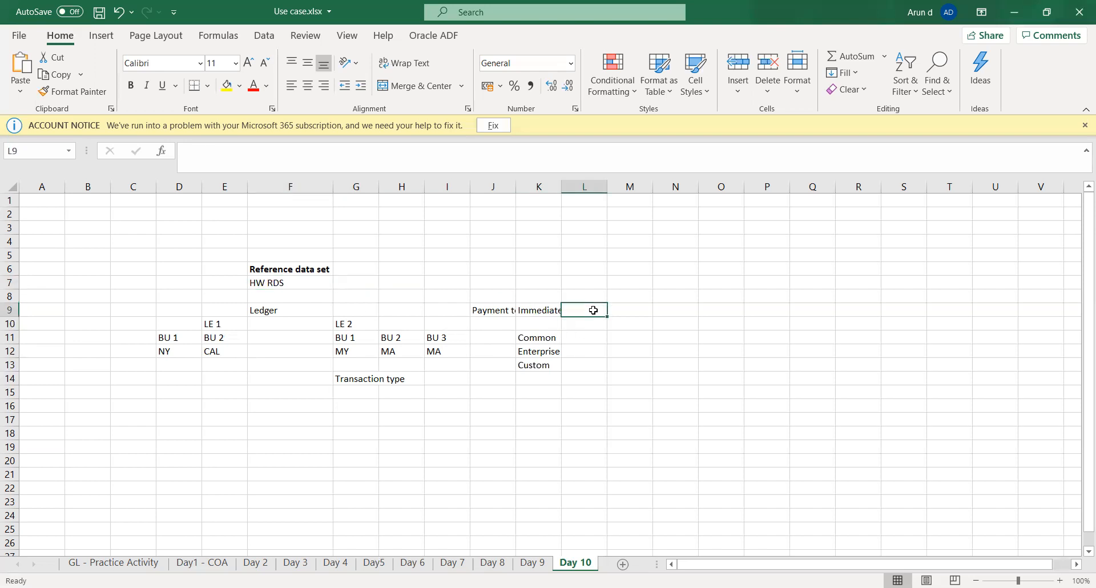
type("Net 30")
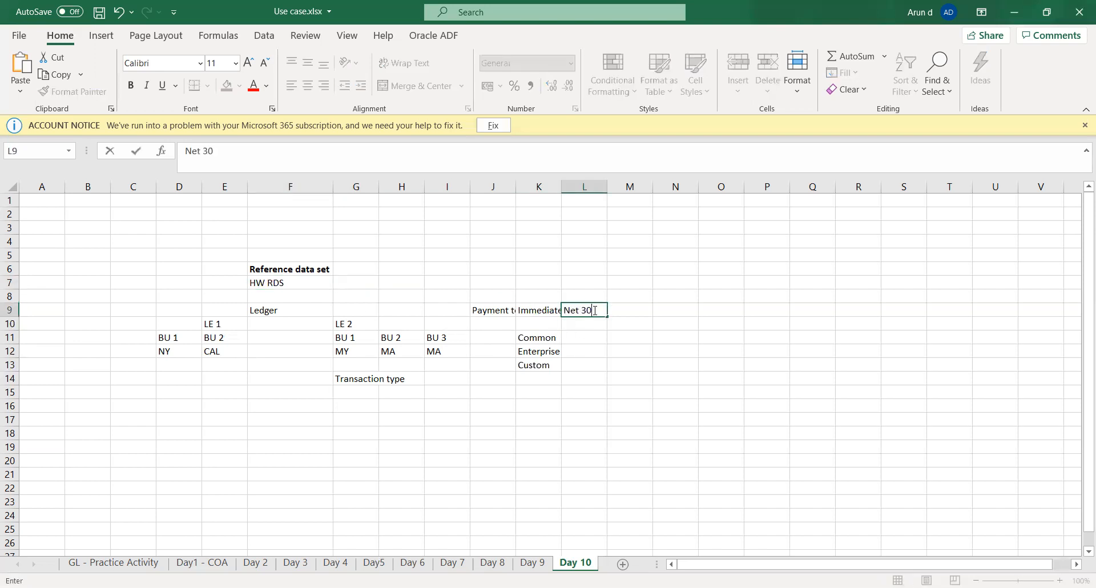
key("Tab")
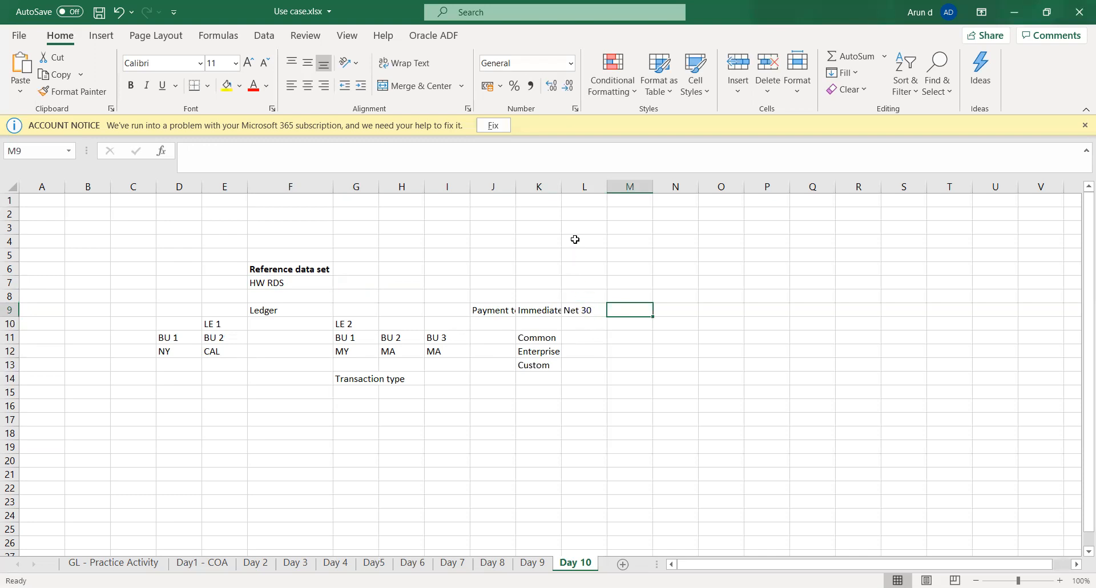
Step: Autofit the widths of columns K and J to their contents
double_click(561, 187)
double_click(518, 187)
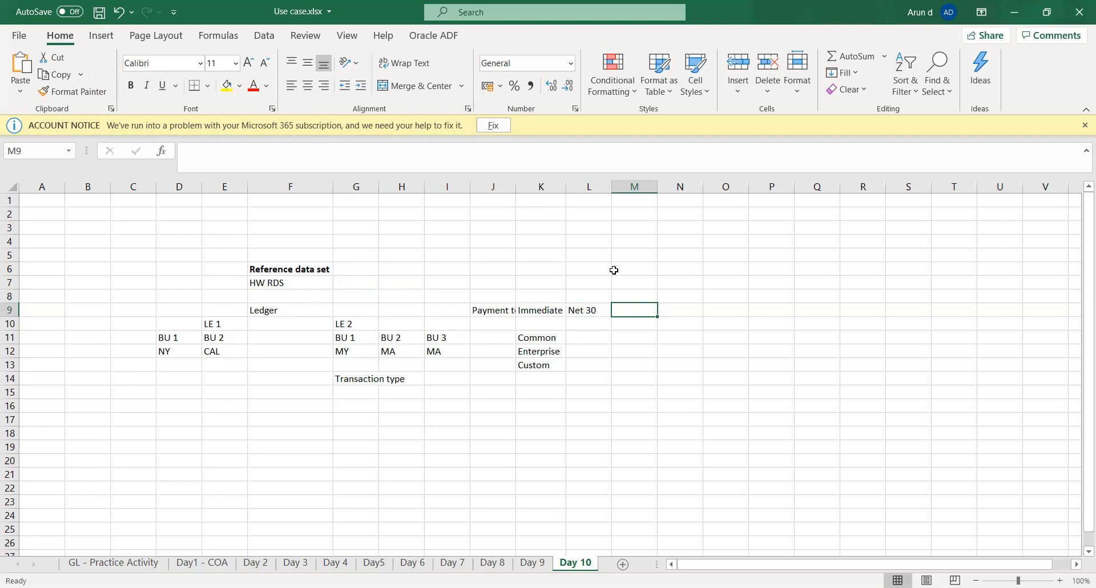
left_click(564, 310)
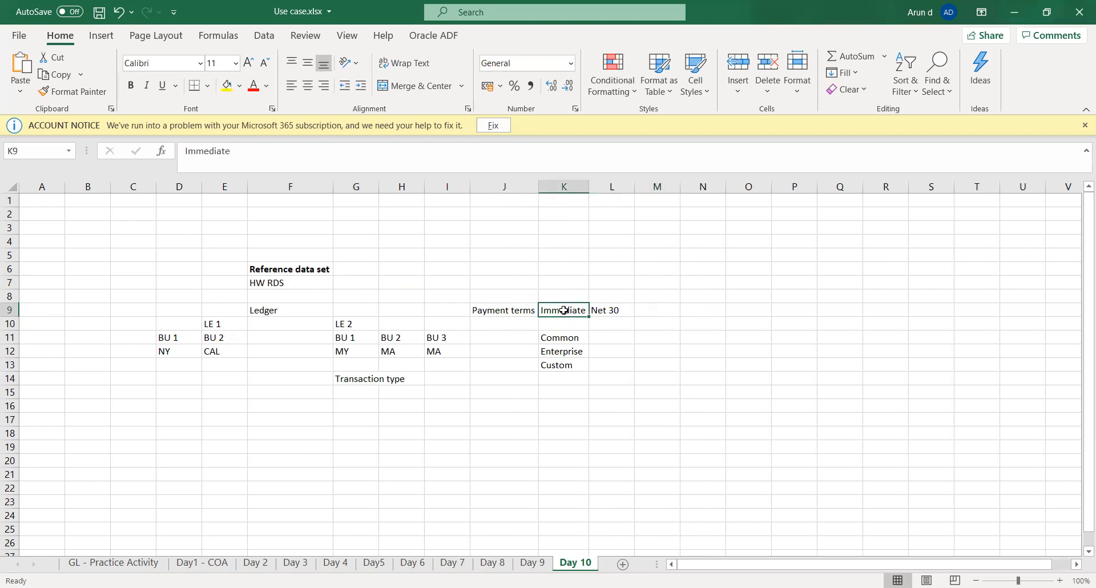
key("Right")
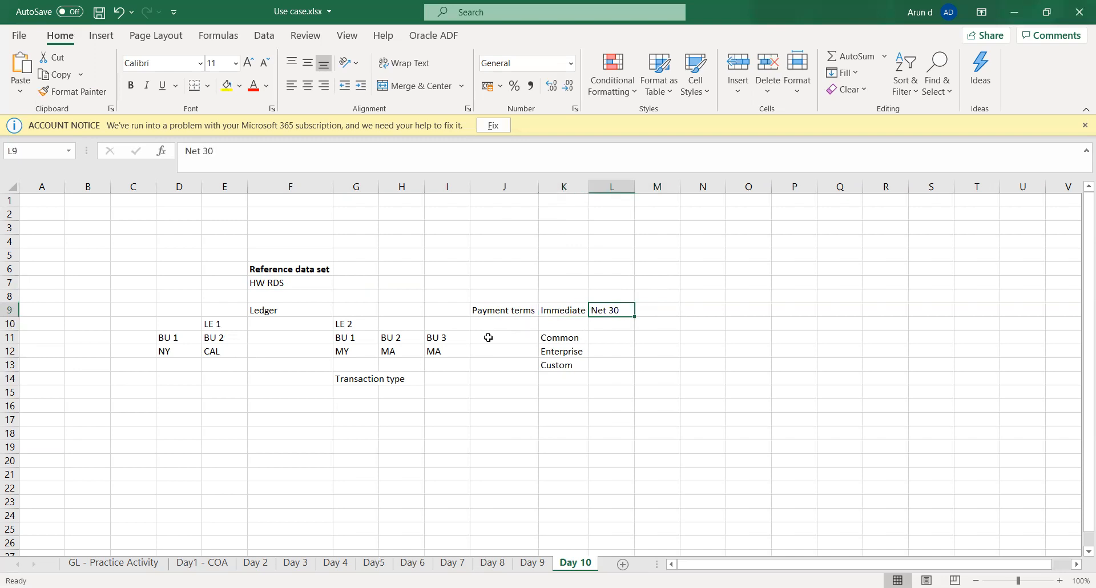
left_click(563, 311)
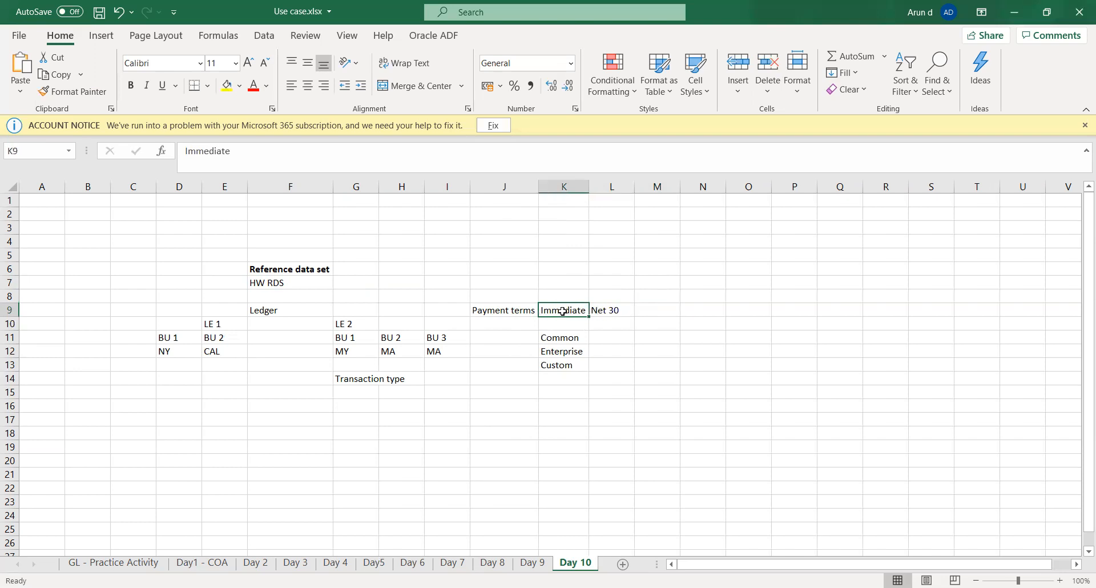
Step: Enter "RDS" in cell D13, below NY of LE 1's BU 1
key("Right")
key("Down")
key("Down")
key("Down")
key("Down")
key("Down")
key("Down")
key("Down")
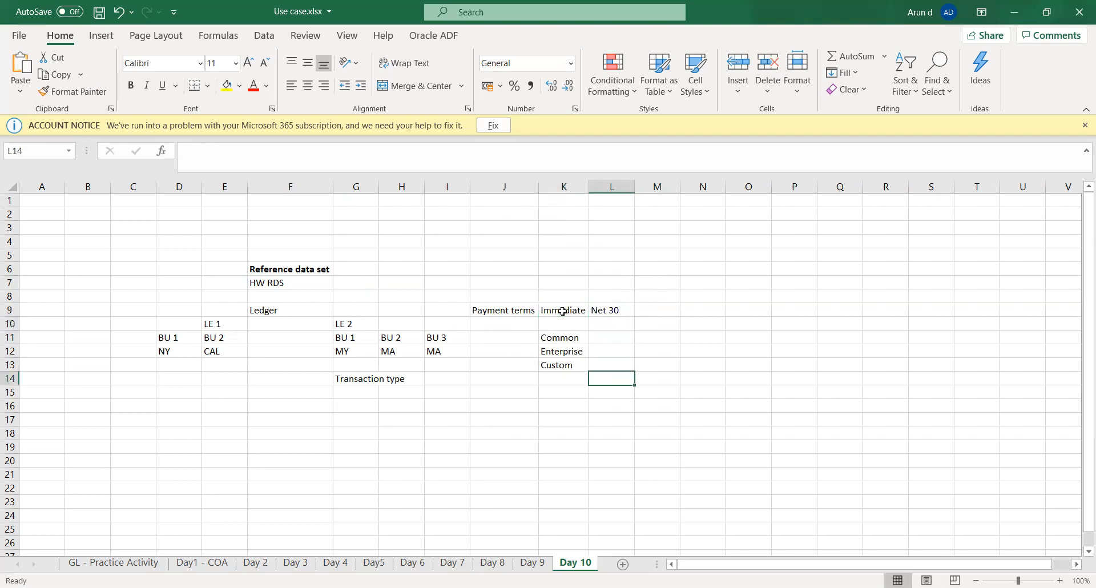
key("Down")
key("Left")
key("Left")
key("Left")
key("Left")
key("Left")
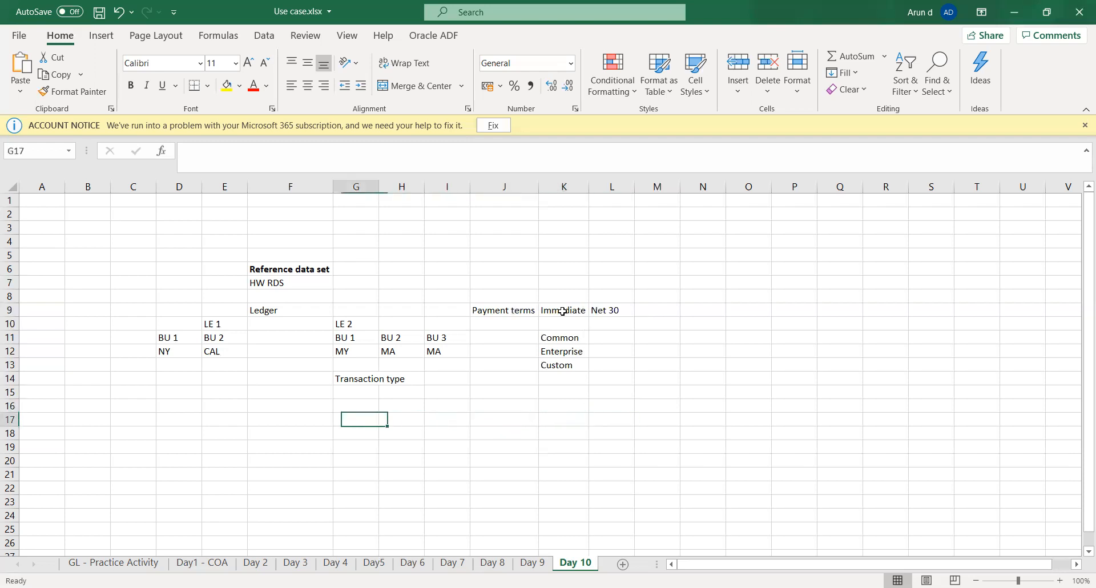
key("Up")
key("Left")
key("Left")
key("Left")
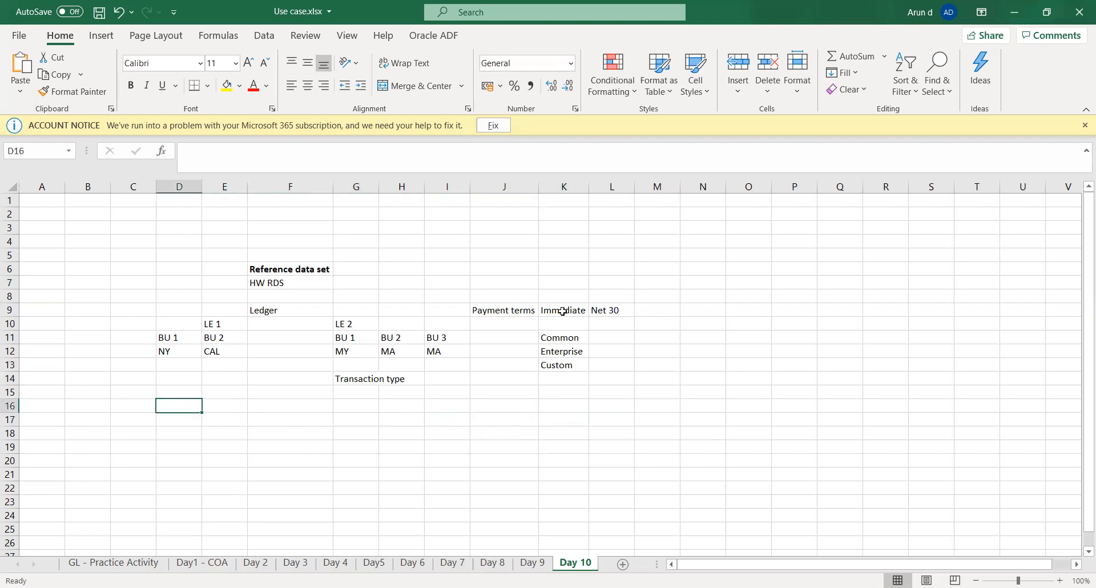
key("Up")
key("Up")
key("Up")
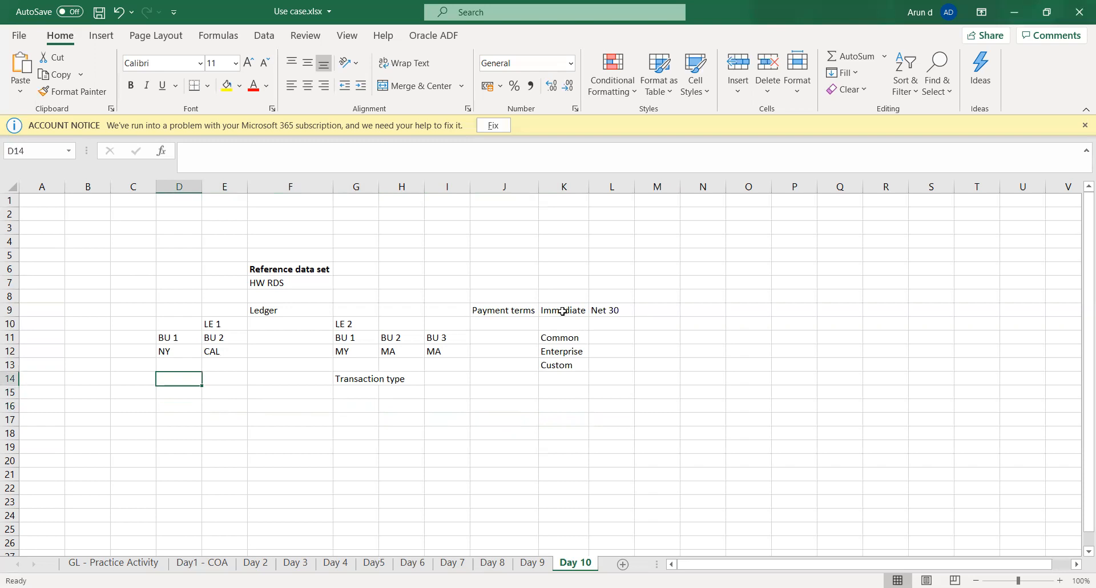
type("RDS")
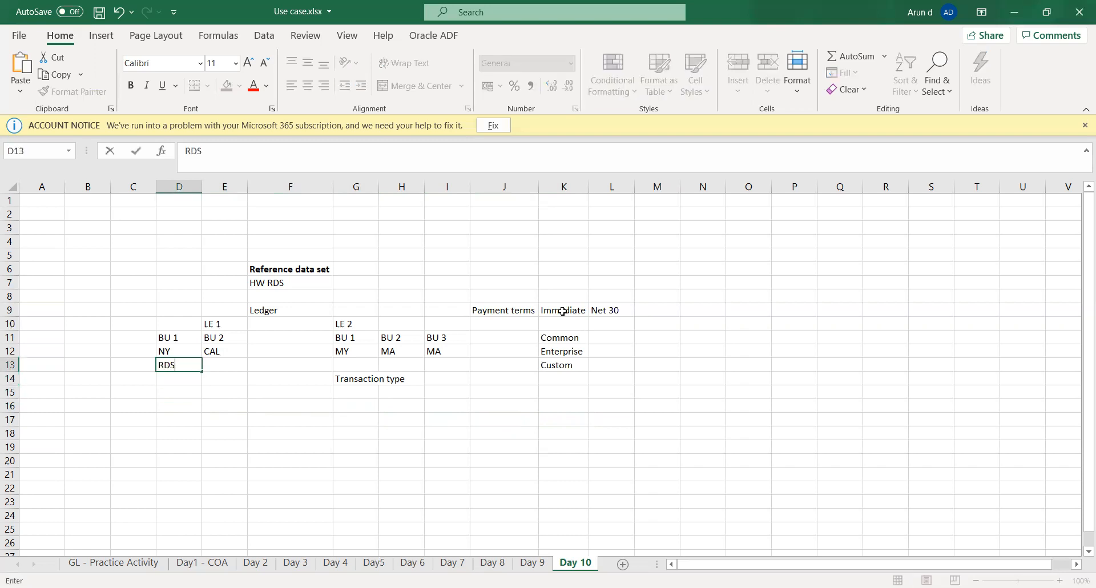
key("Tab")
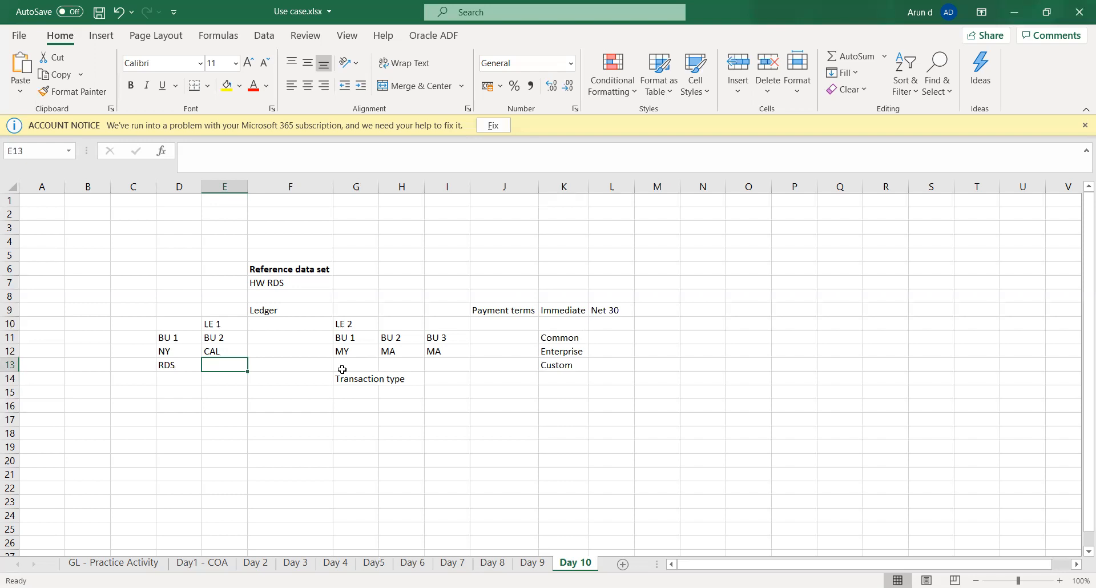
Step: Enter "User:" followed by the user's first name in cell E14, below the LE 1 business units
key("Up")
key("Left")
key("Left")
key("Right")
key("Right")
key("Down")
key("Down")
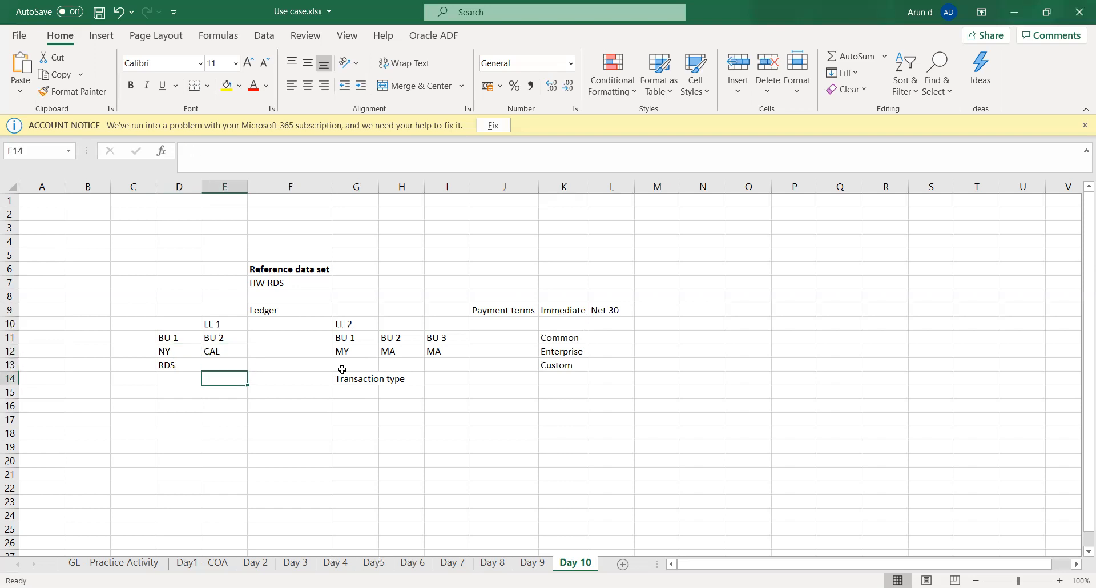
type("User")
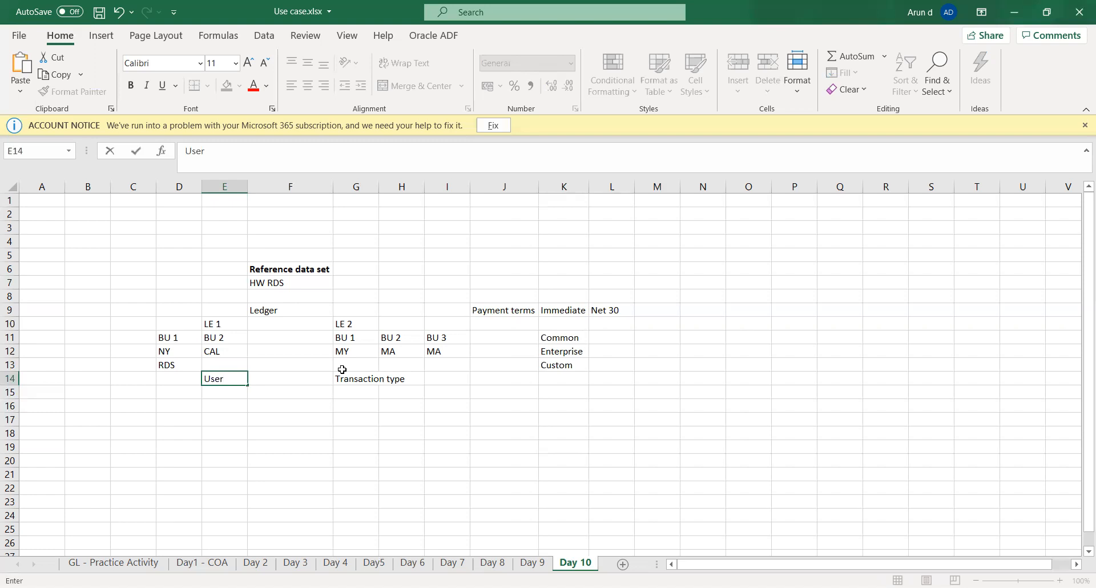
type(": Arun")
key("Tab")
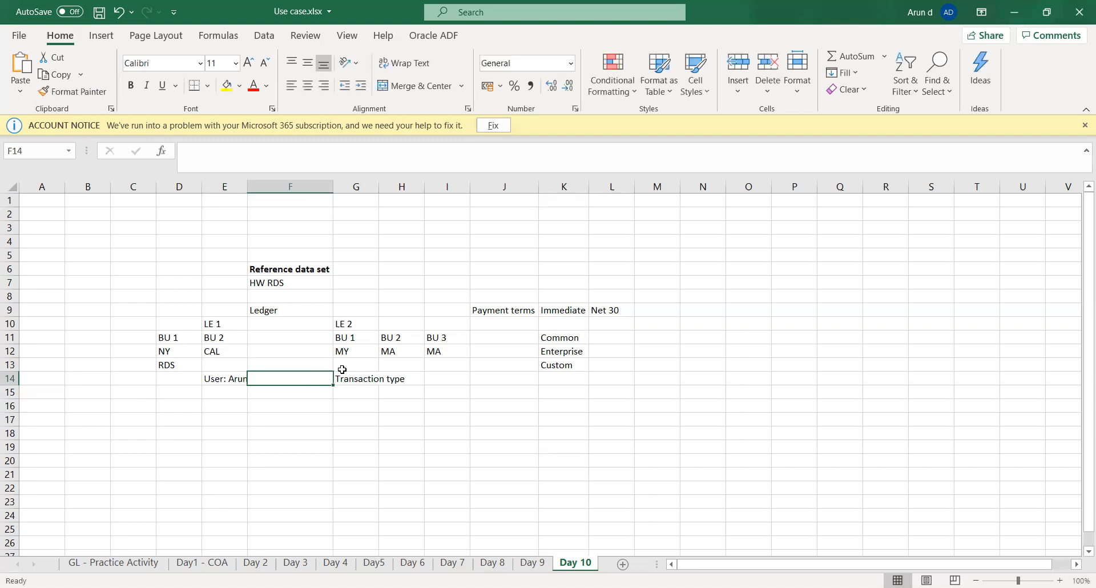
Step: Widen column E slightly to fit the user entry and save the workbook
key("Left")
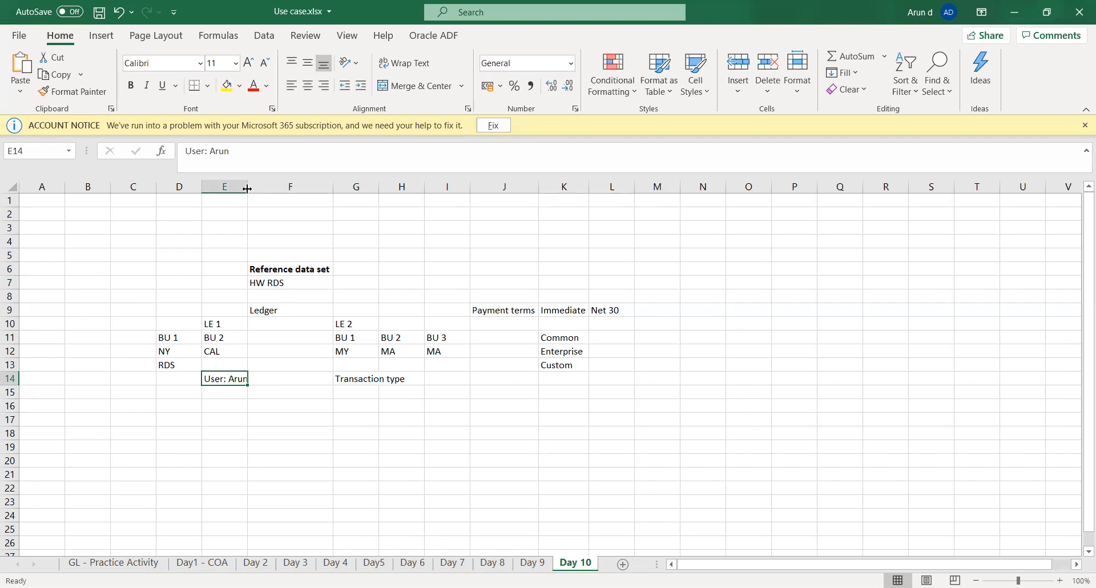
left_click_drag(247, 188, 250, 189)
left_click(239, 395)
left_click(239, 403)
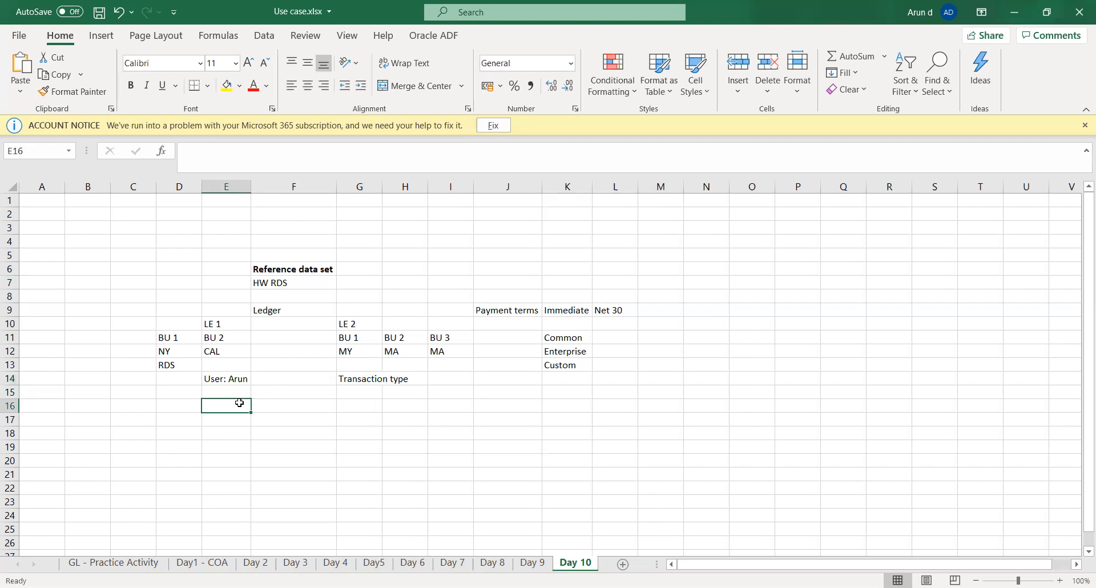
key("ctrl+s")
left_click(238, 378)
key("Left")
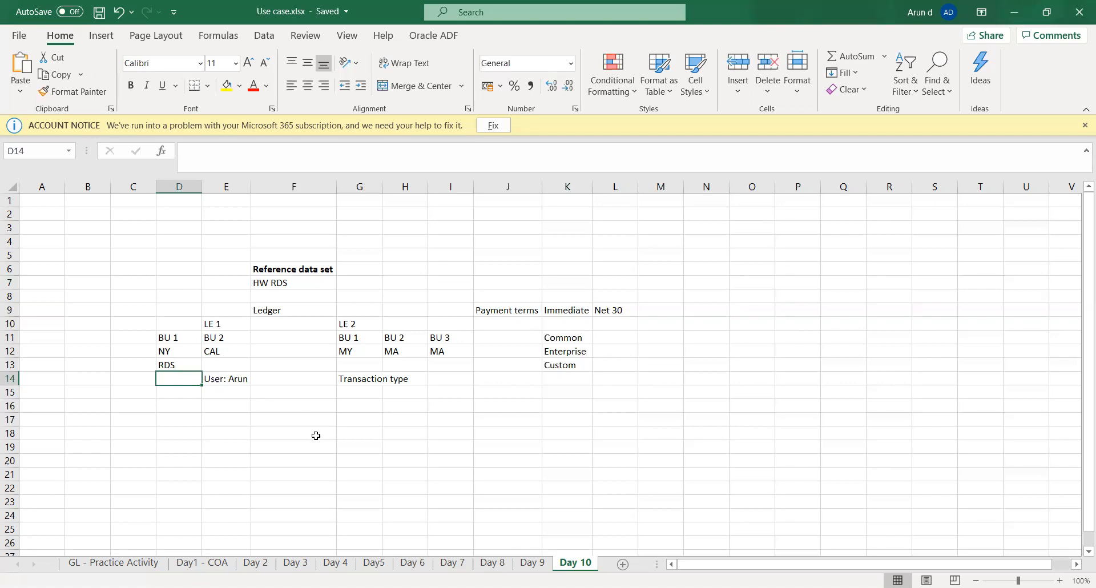
left_click(218, 418)
left_click(188, 380)
left_click(188, 391)
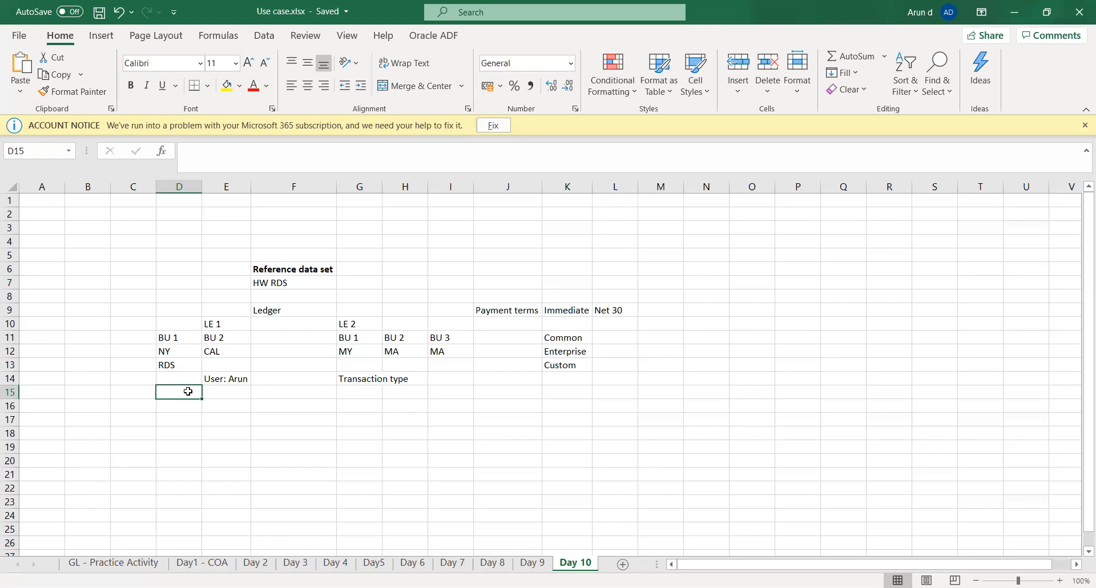
left_click(513, 310)
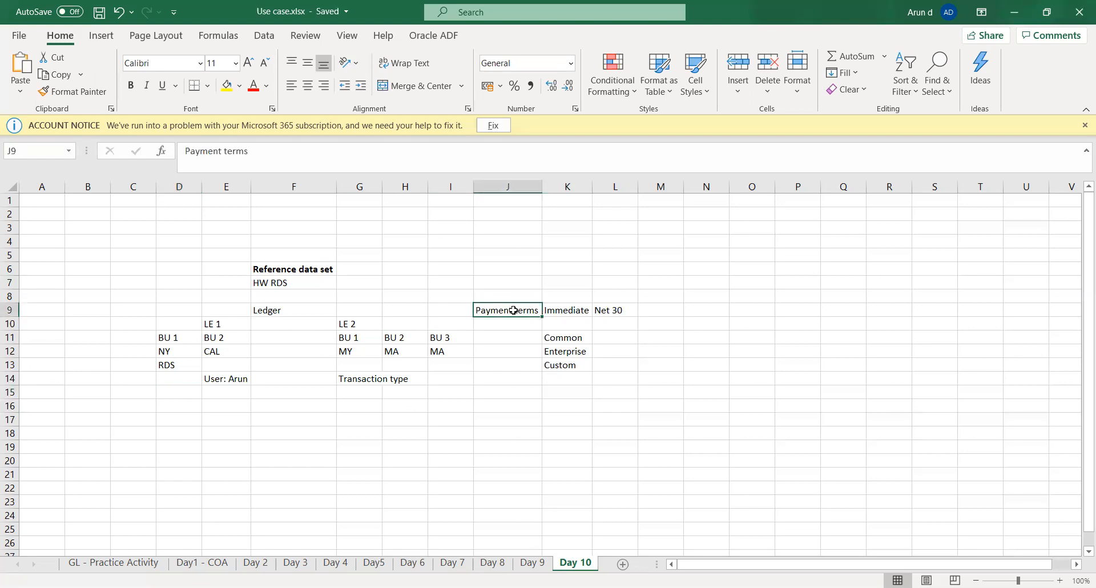
Step: Review the Immediate and Net 30 payment terms against the Common set type and the HW RDS reference data set
left_click(574, 314)
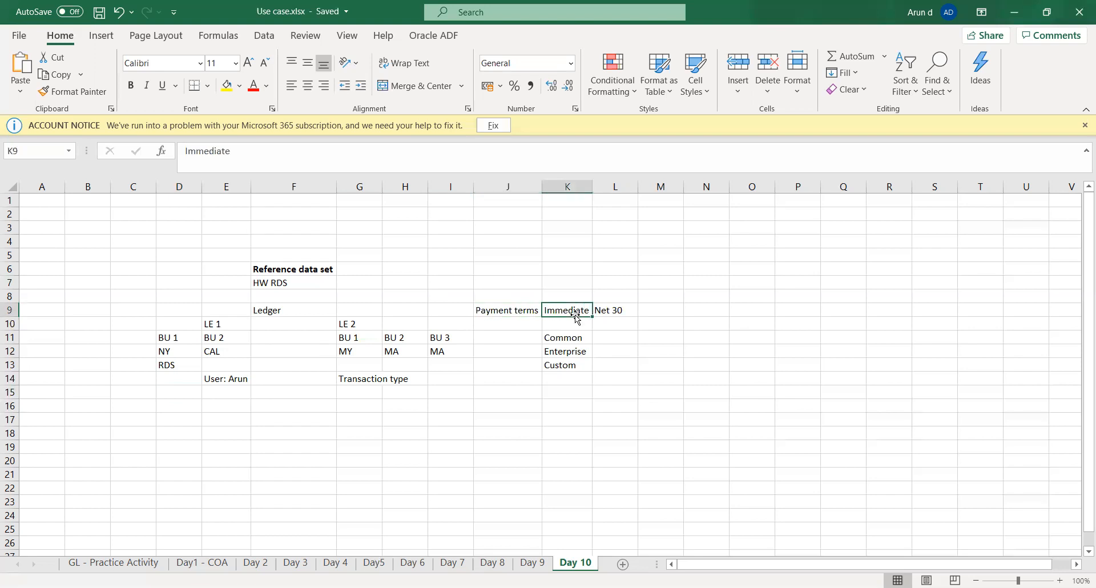
left_click(570, 340)
left_click(570, 312)
left_click(611, 310)
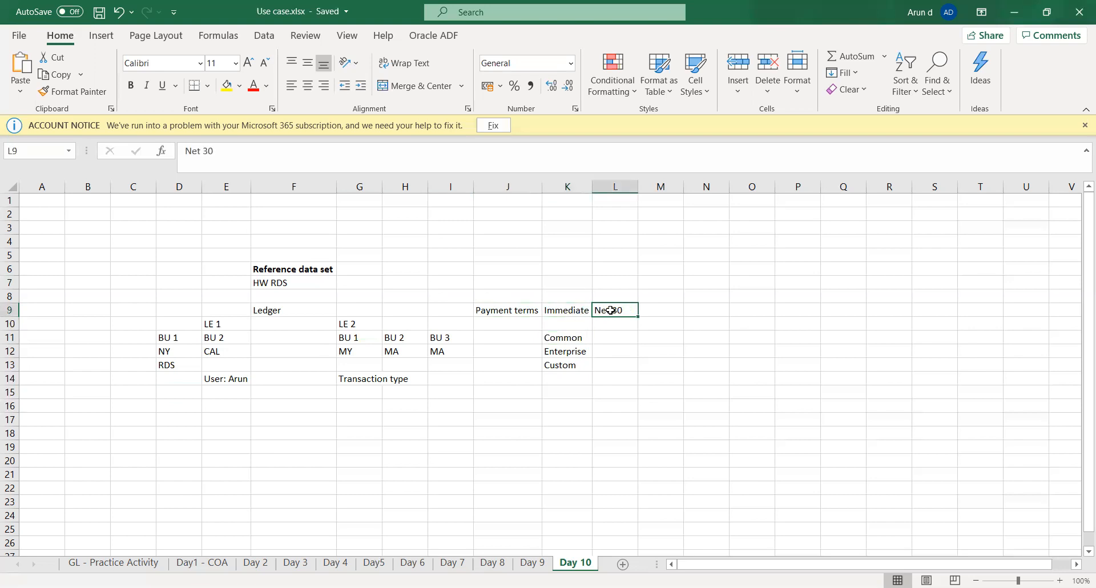
left_click(652, 312)
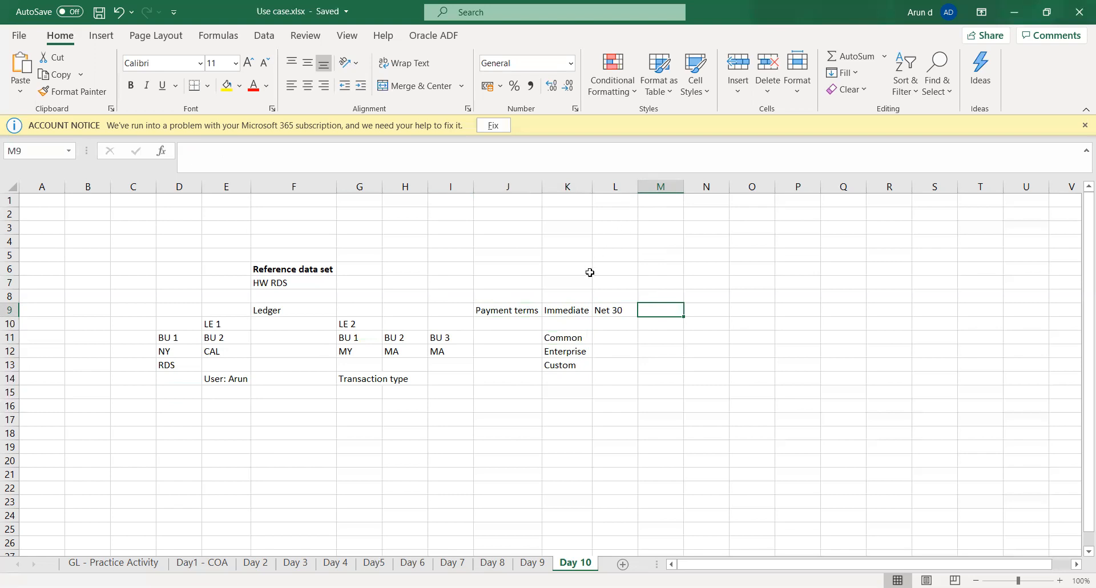
left_click(569, 308)
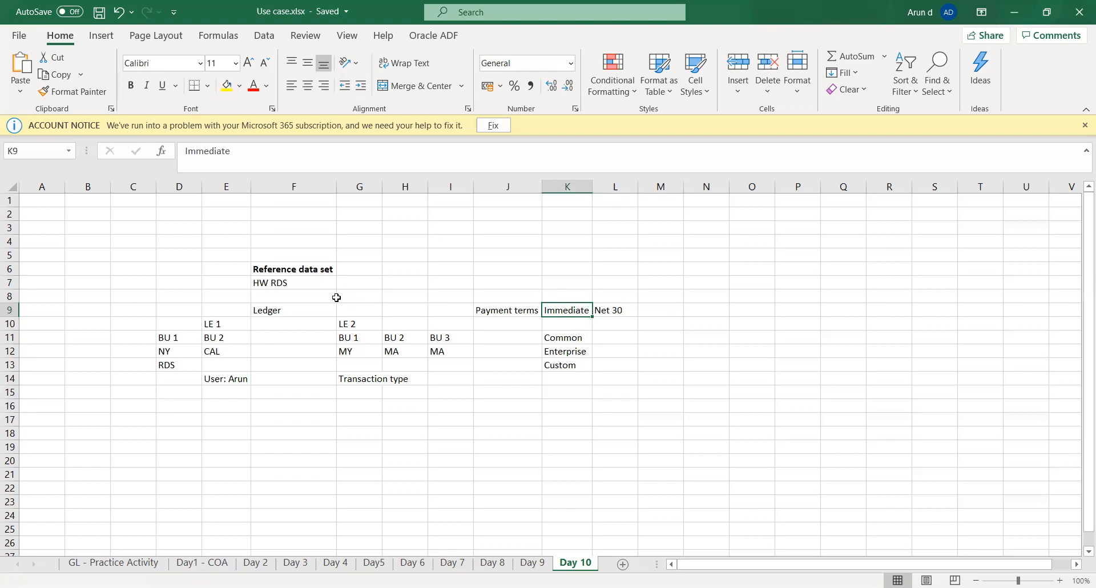
left_click(274, 284)
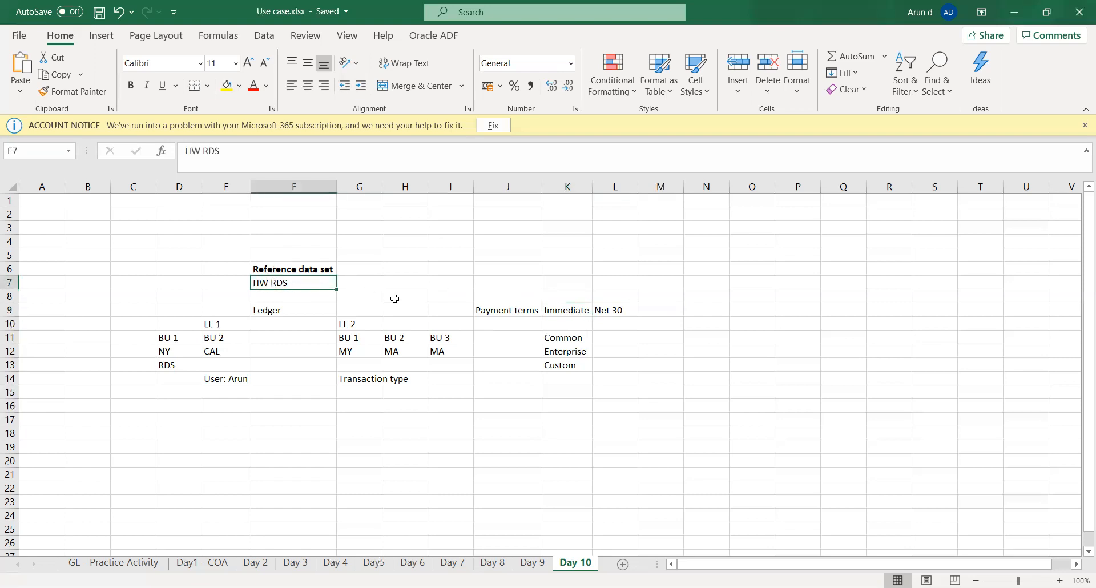
left_click(562, 310)
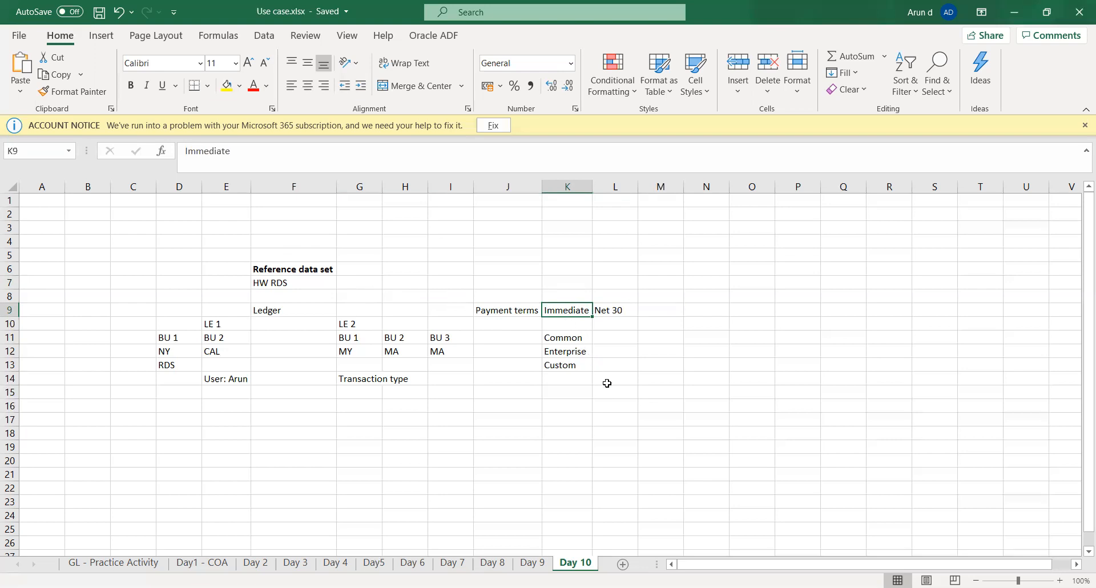
left_click(566, 387)
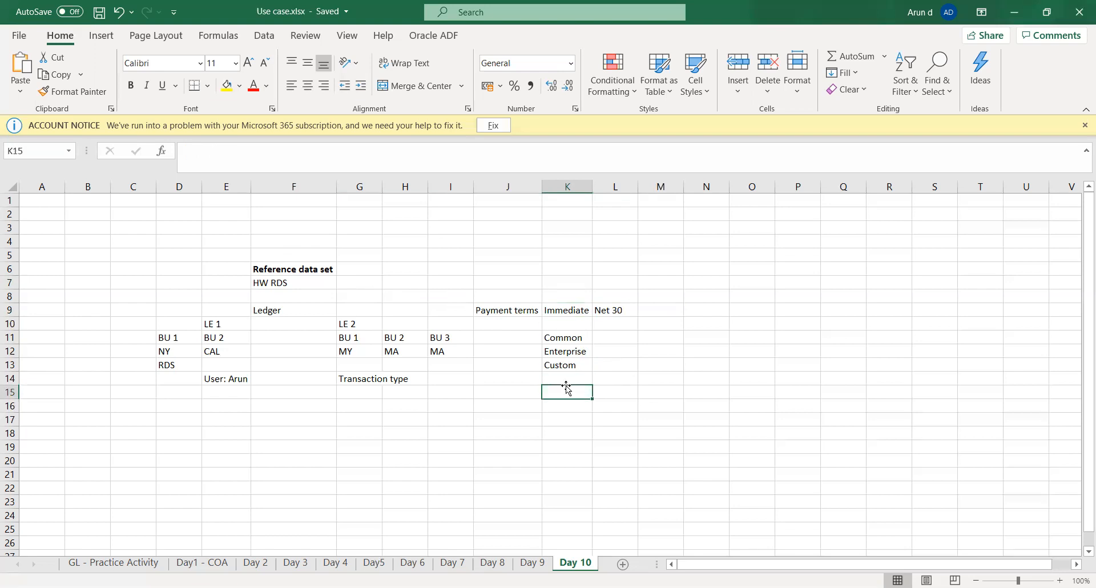
left_click(663, 259)
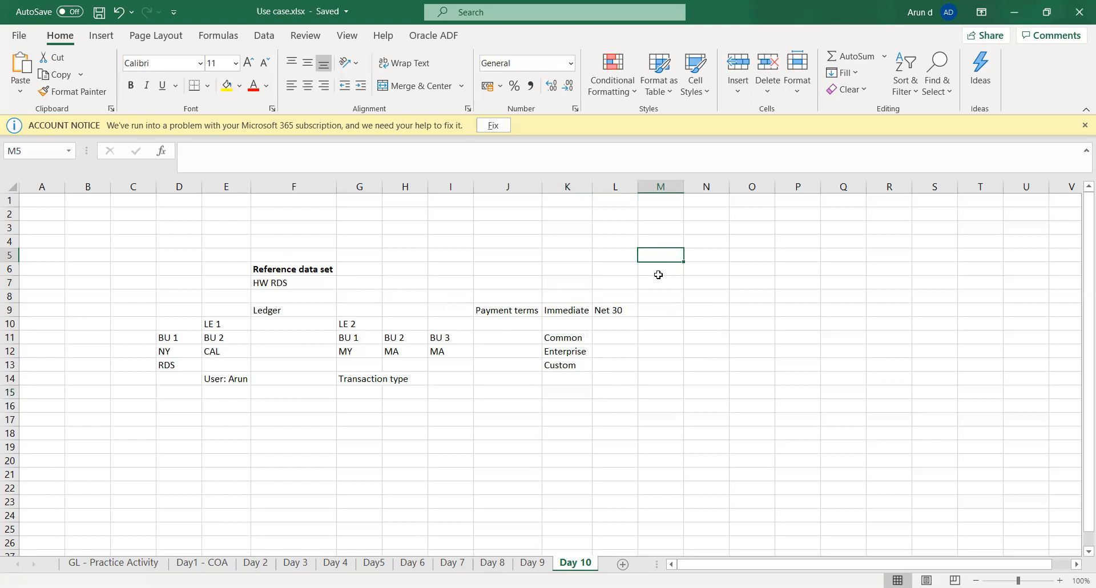
Step: Switch to the Oracle Fusion Create Business Unit page and start a new reference data set for the Default Set
left_click(571, 46)
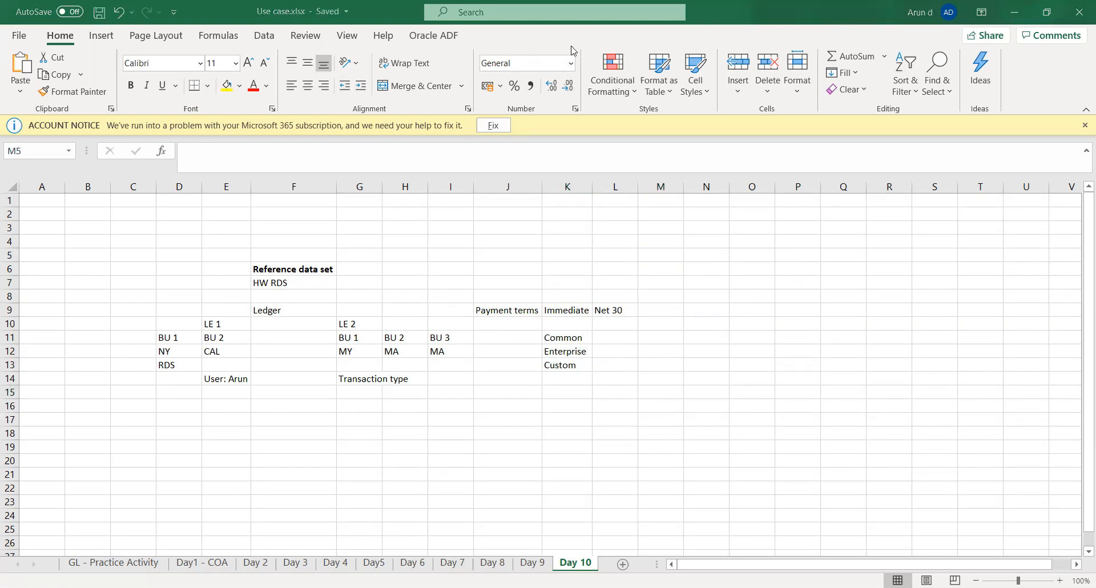
key("alt+Tab")
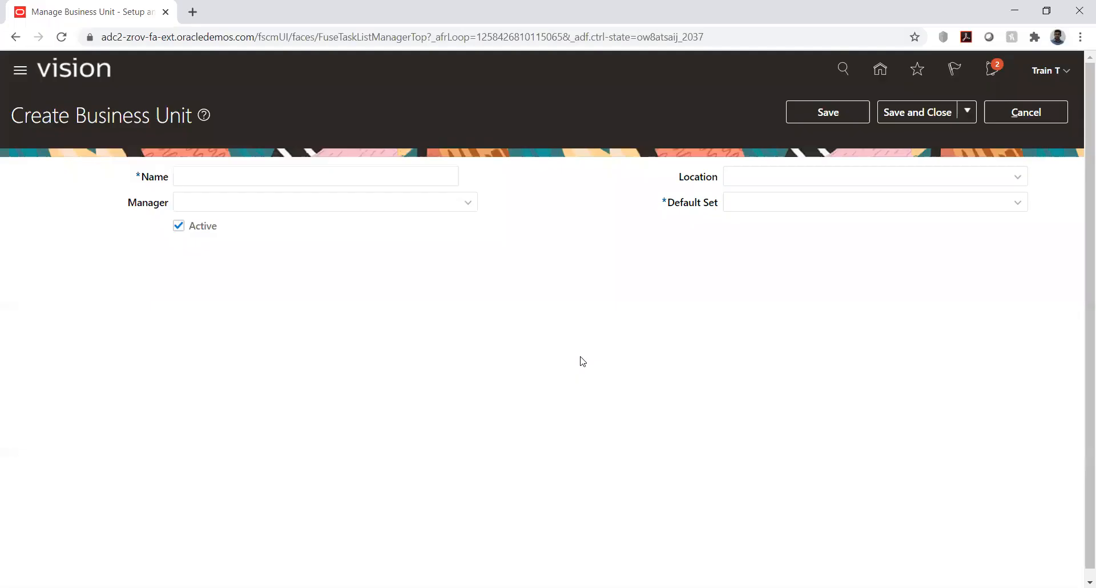
left_click(1002, 202)
left_click(1013, 203)
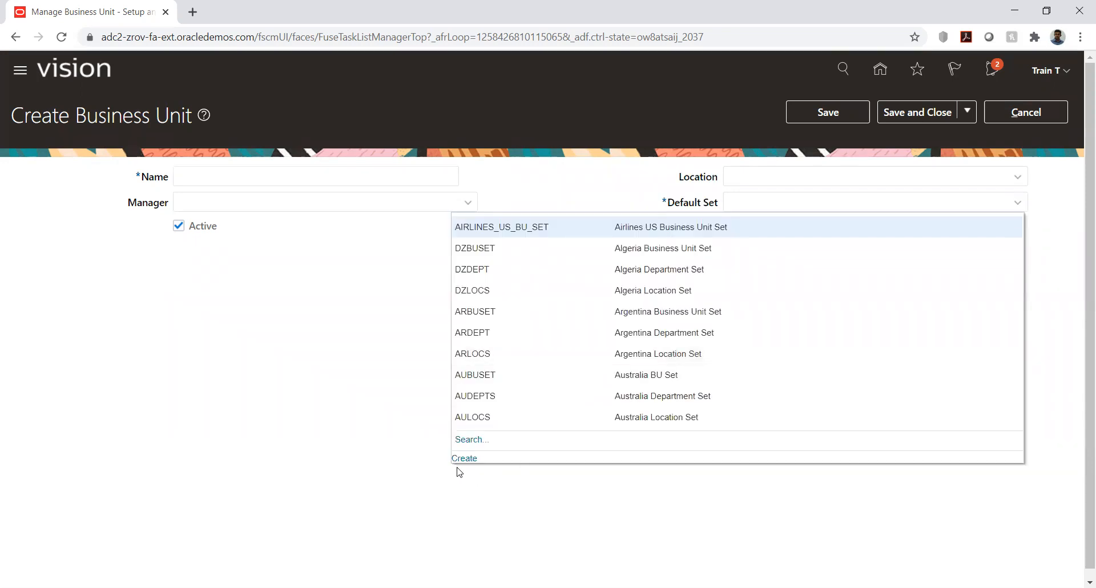
left_click(462, 458)
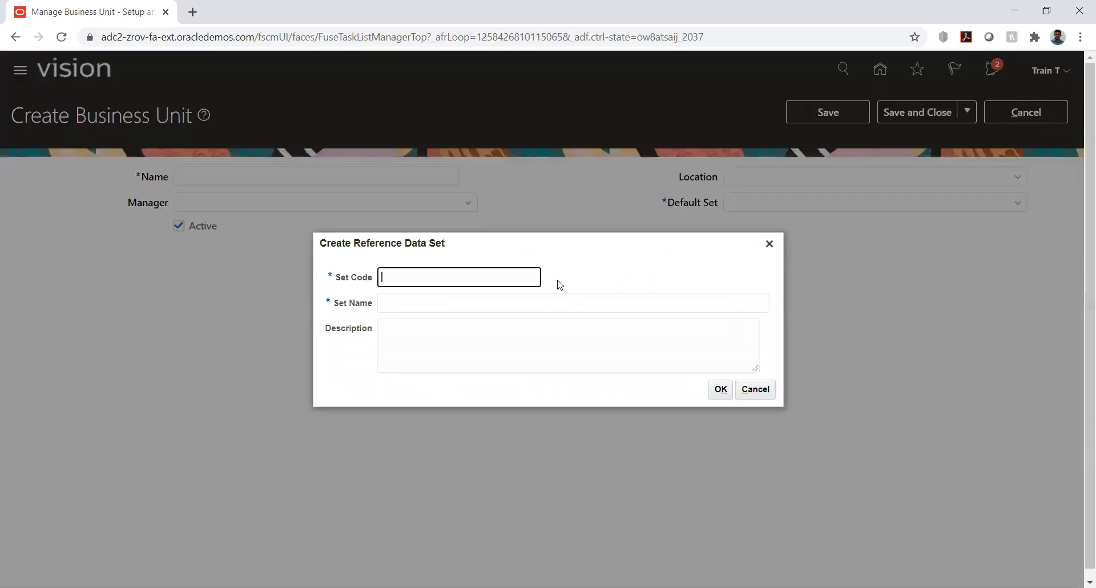
Step: Create the reference data set with set code and set name "HW RDS" and description "Reference data set"
type("HW RDS")
key("Tab")
type("HW RDS")
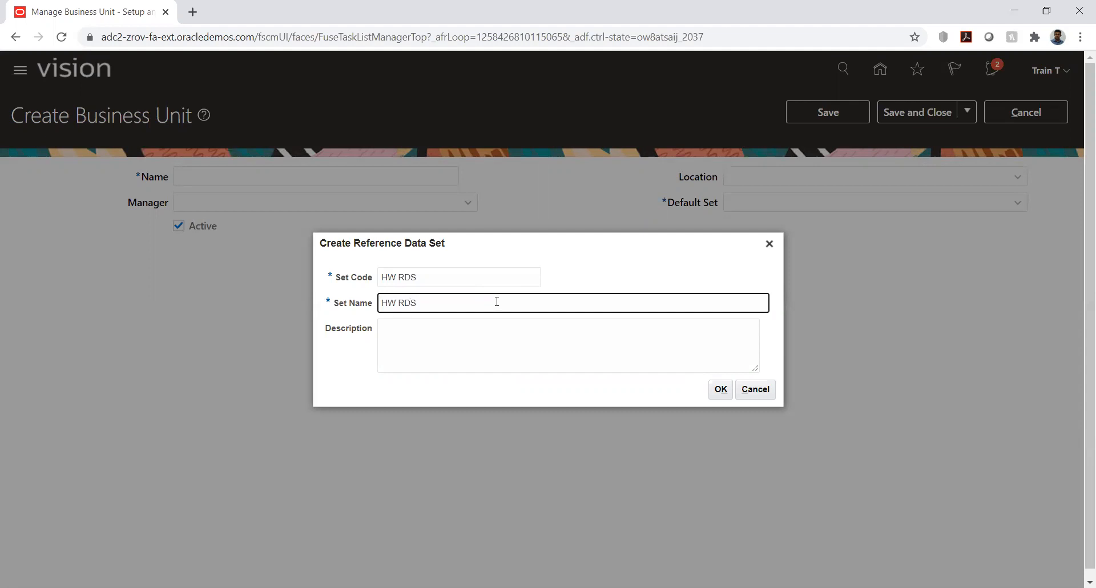
key("Tab")
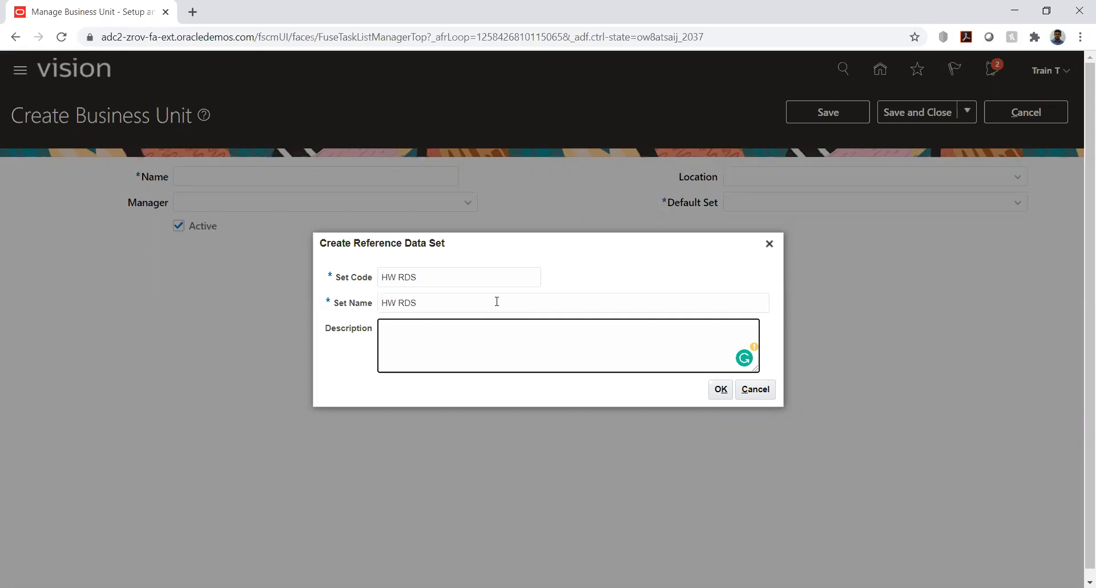
type("Reference data set")
left_click(720, 389)
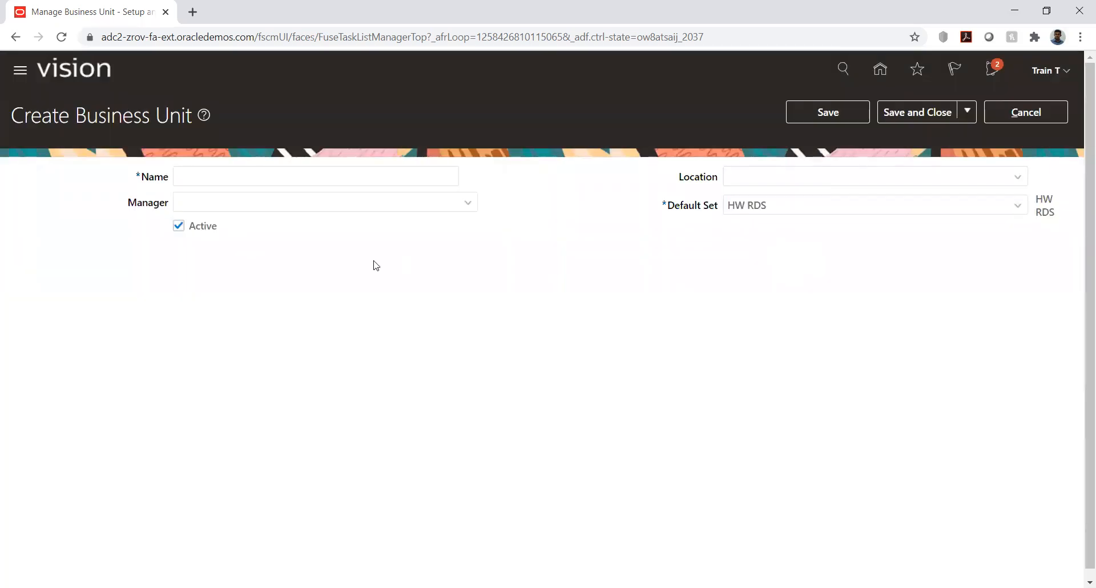
Step: Name the new business unit "HW_Business unit"
left_click(326, 178)
type("H")
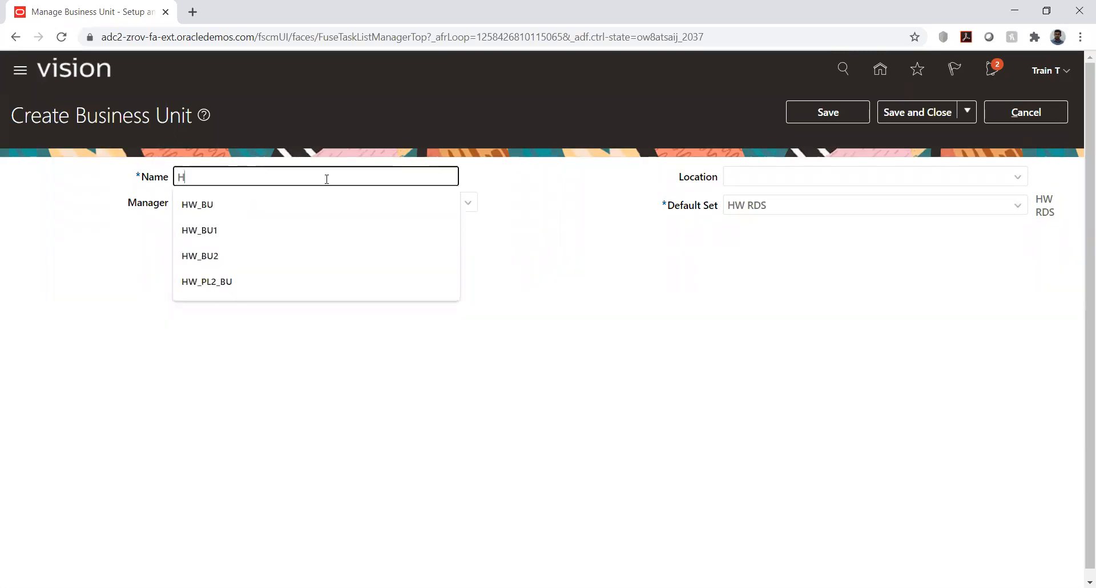
type("W_Business unit")
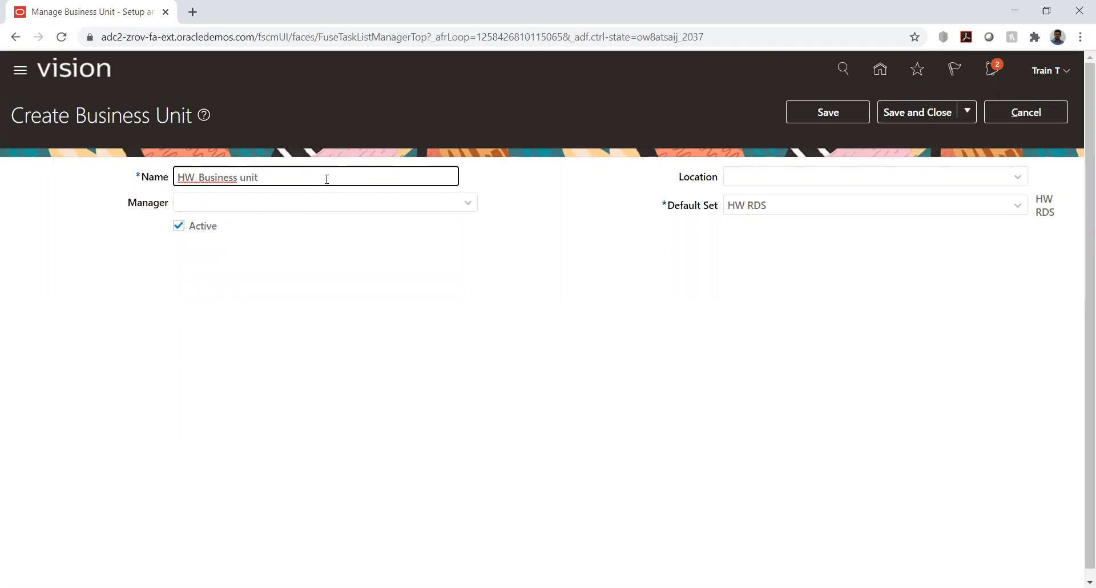
Step: Set the business unit's location to Vancouver, then save and close it
left_click(1013, 178)
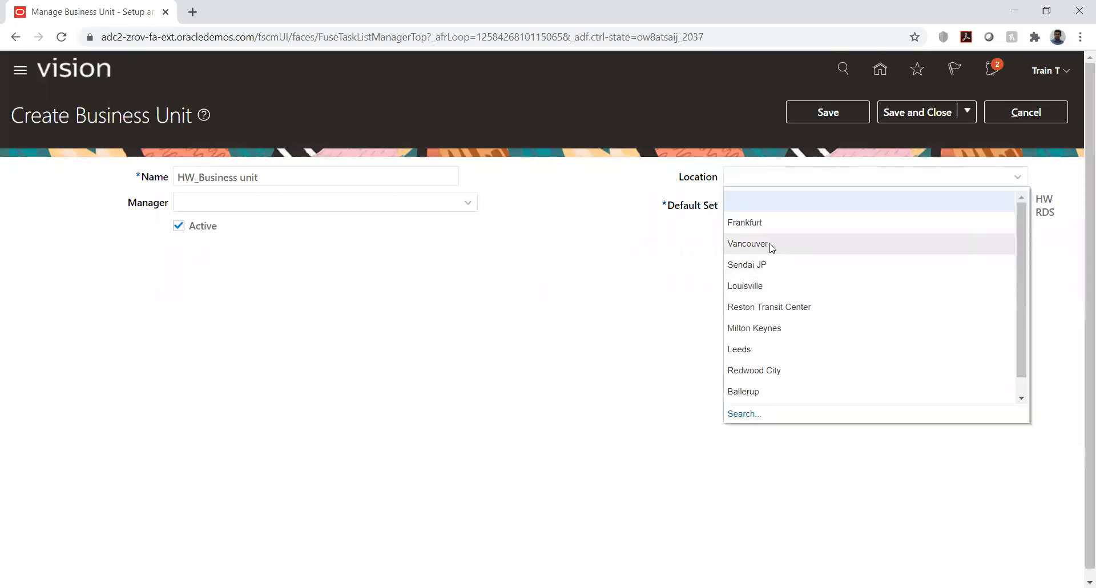
left_click(747, 244)
left_click(827, 112)
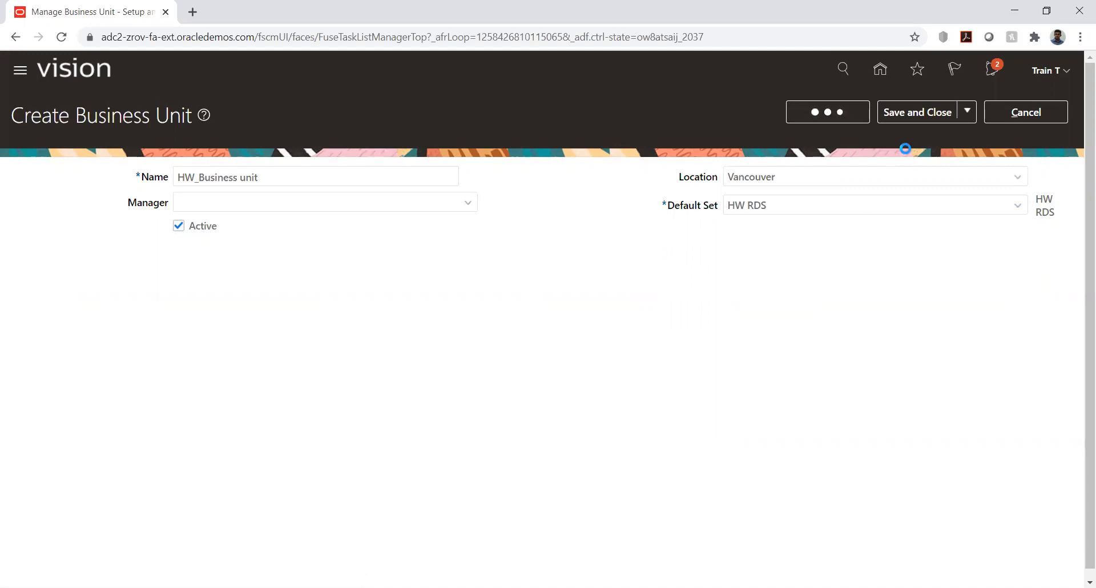
left_click(894, 115)
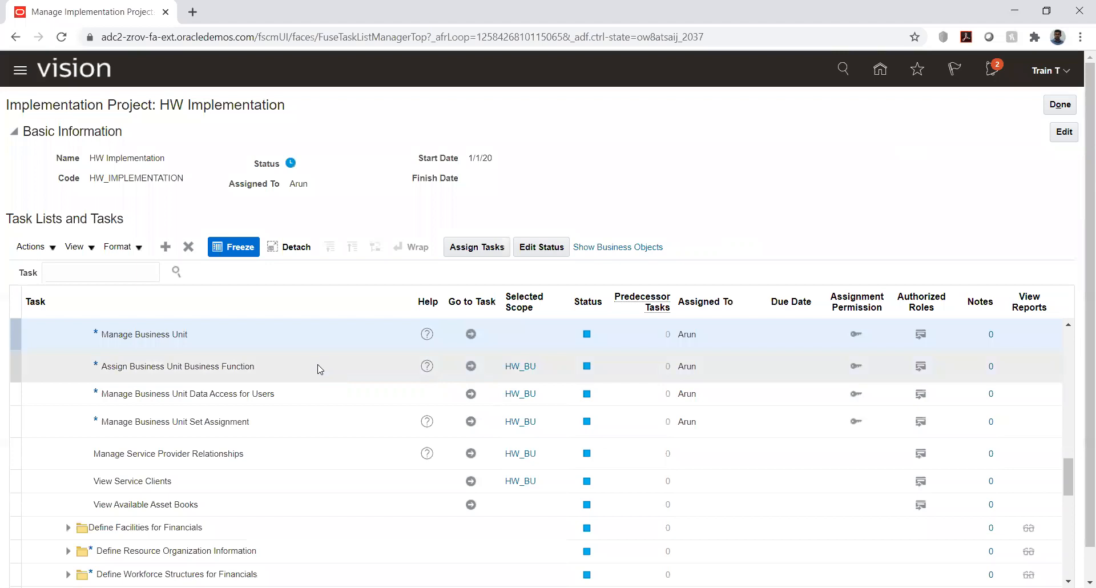
Step: Open the Assign Business Unit Business Function task for HW_BU and examine its enabled functions and financial reporting settings
left_click(471, 366)
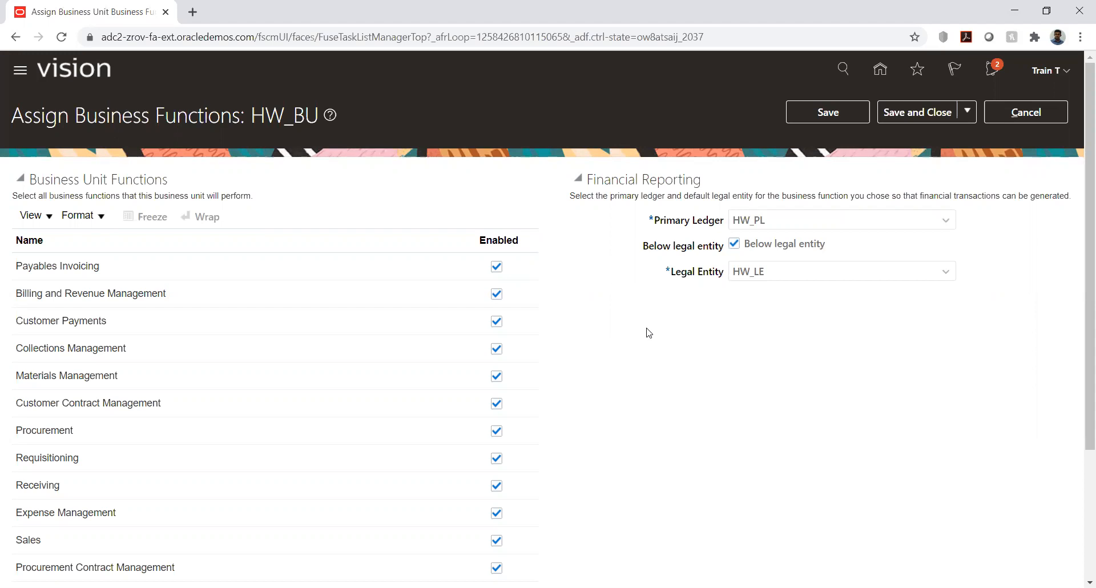
scroll(649, 333, "down", 3)
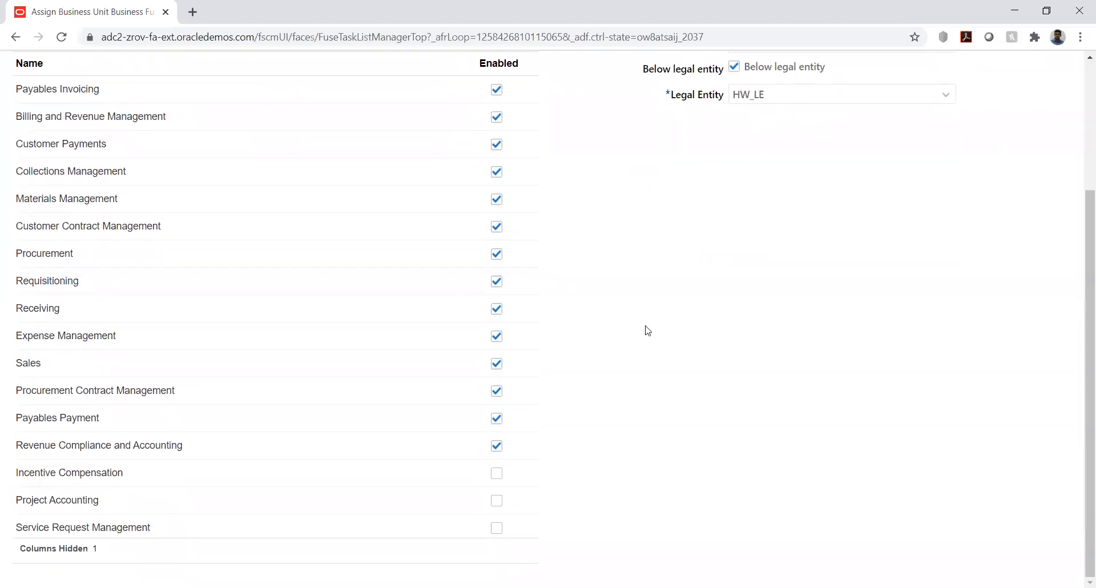
scroll(648, 331, "up", 3)
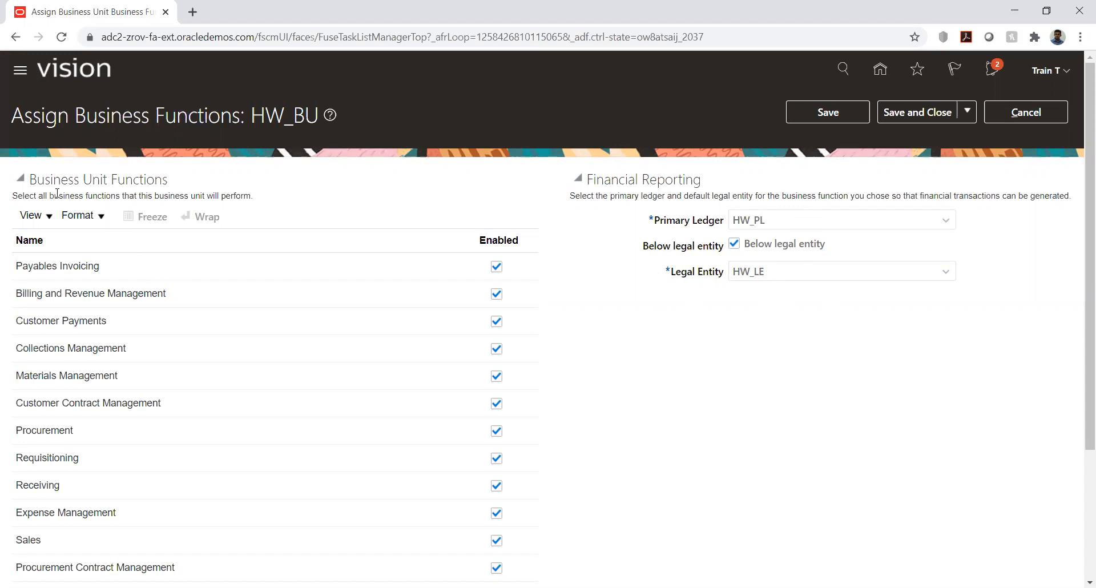
left_click_drag(28, 179, 170, 182)
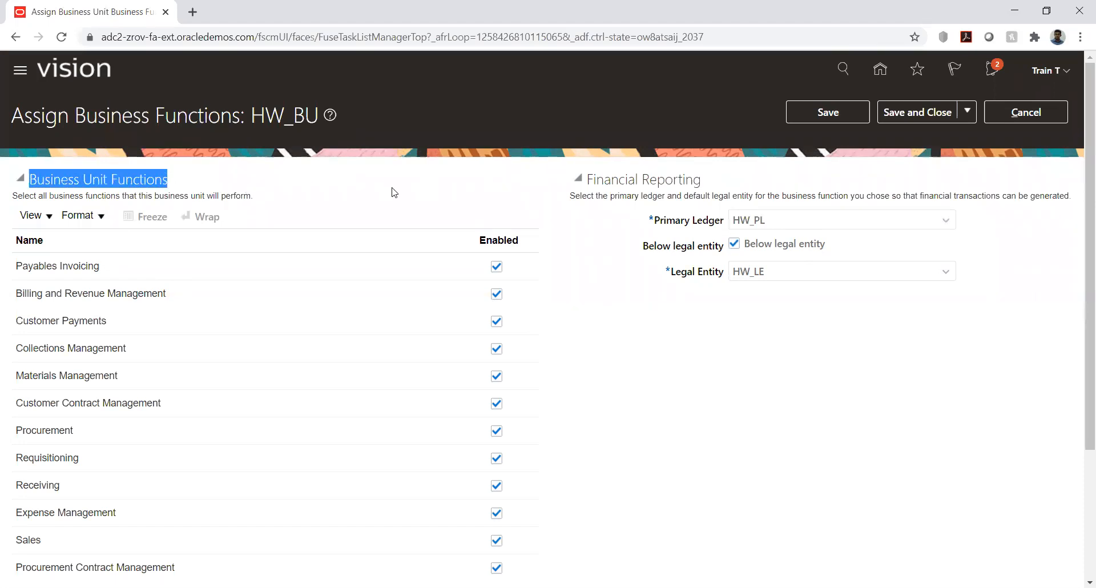
left_click(364, 198)
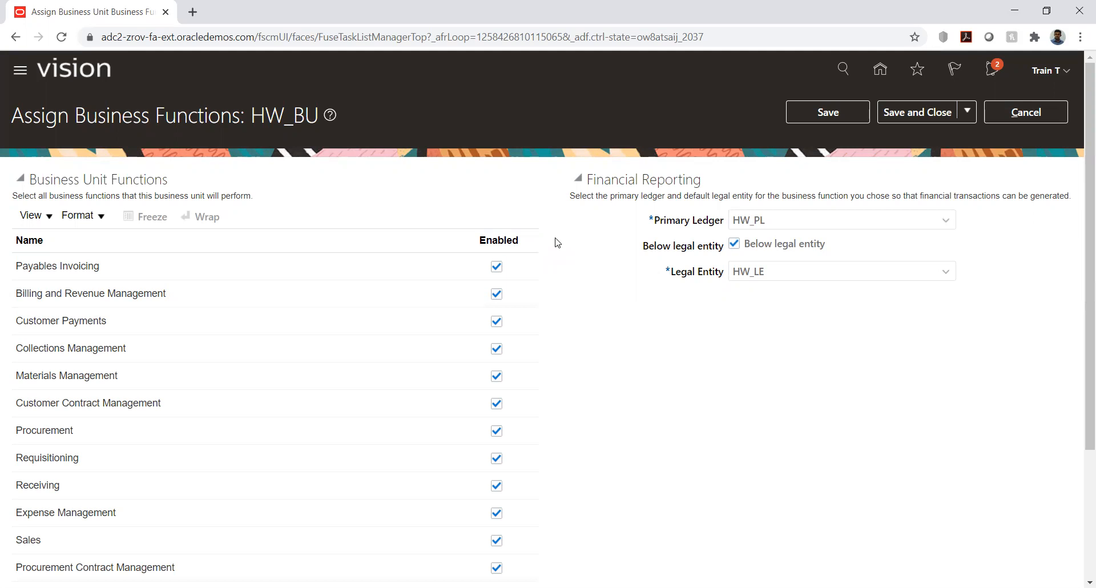
scroll(557, 243, "down", 1)
scroll(556, 242, "down", 1)
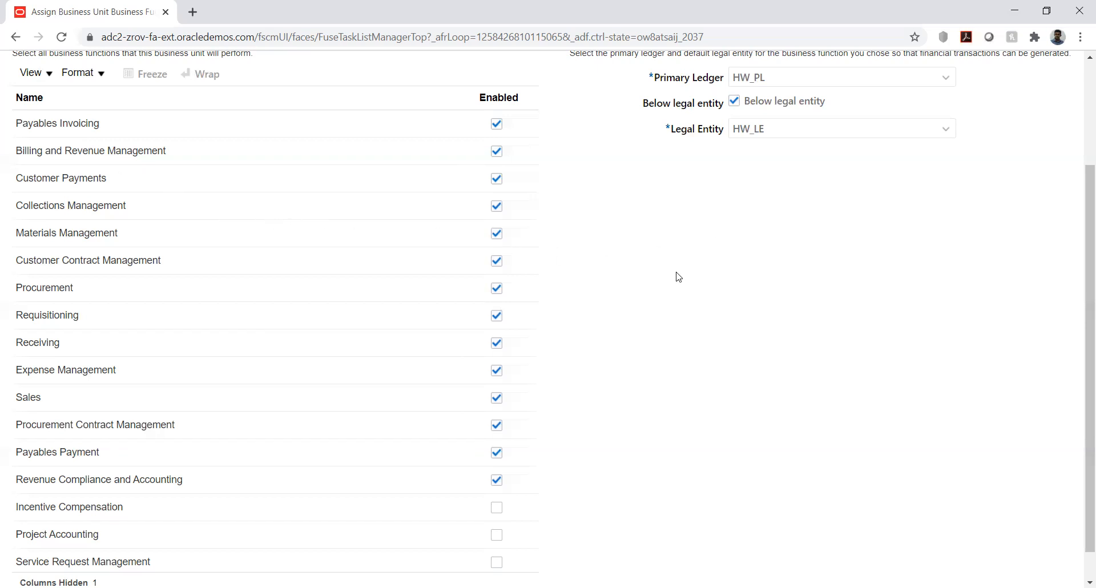
Step: Examine the full list of business functions for HW_BU, focusing on Procurement and the financial reporting settings
scroll(678, 277, "down", 1)
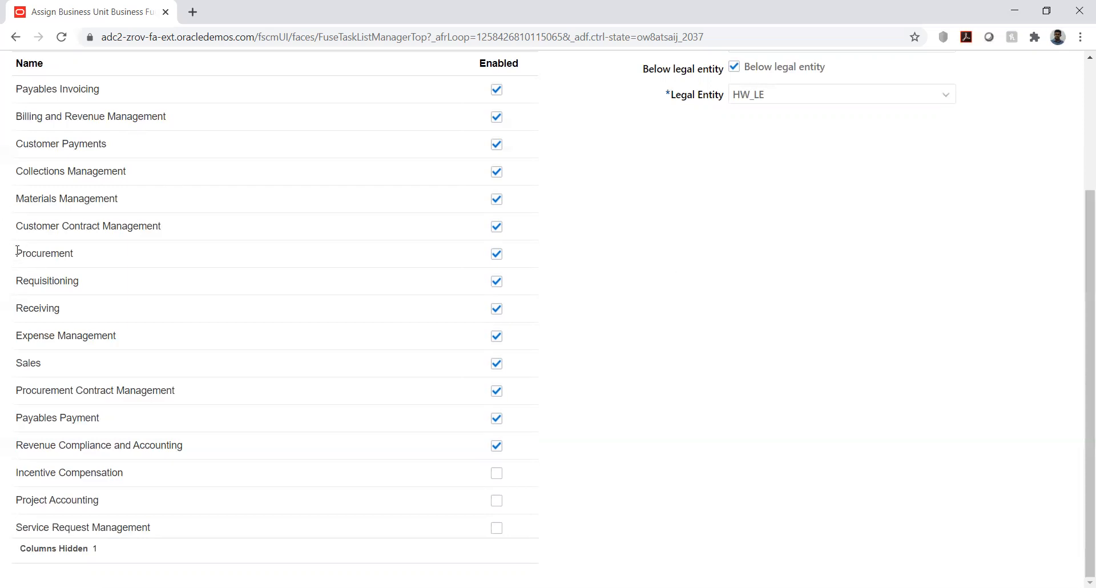
left_click_drag(18, 250, 77, 261)
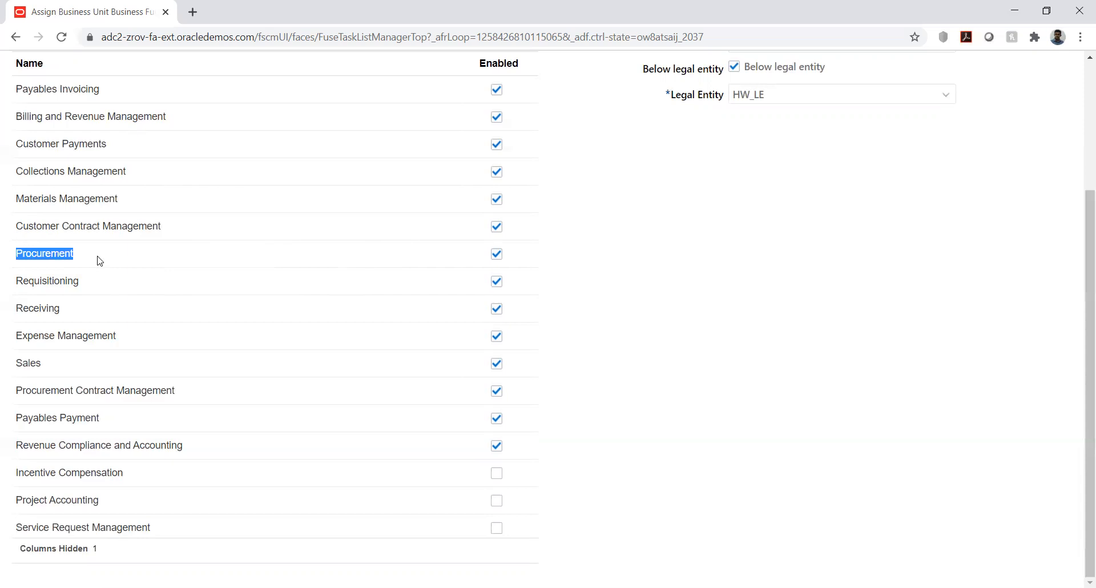
left_click(19, 252)
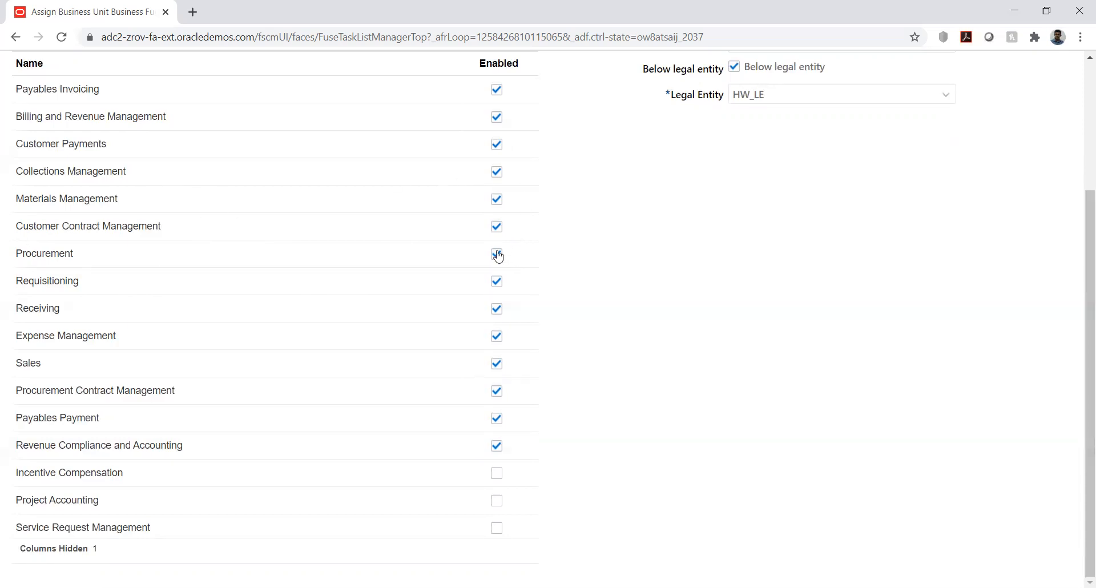
scroll(818, 282, "up", 1)
scroll(817, 282, "up", 2)
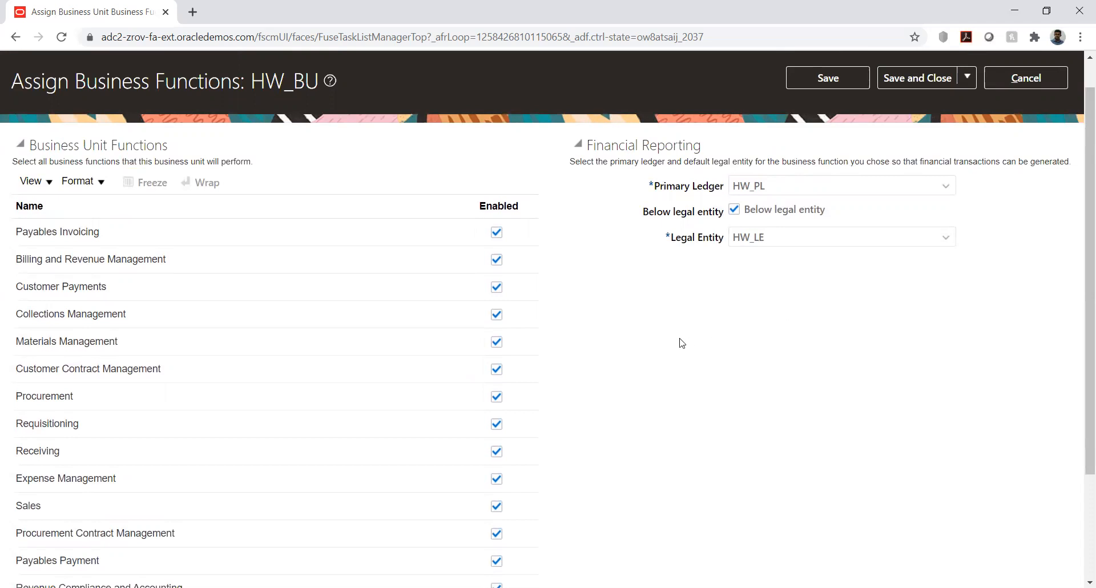
scroll(590, 358, "down", 3)
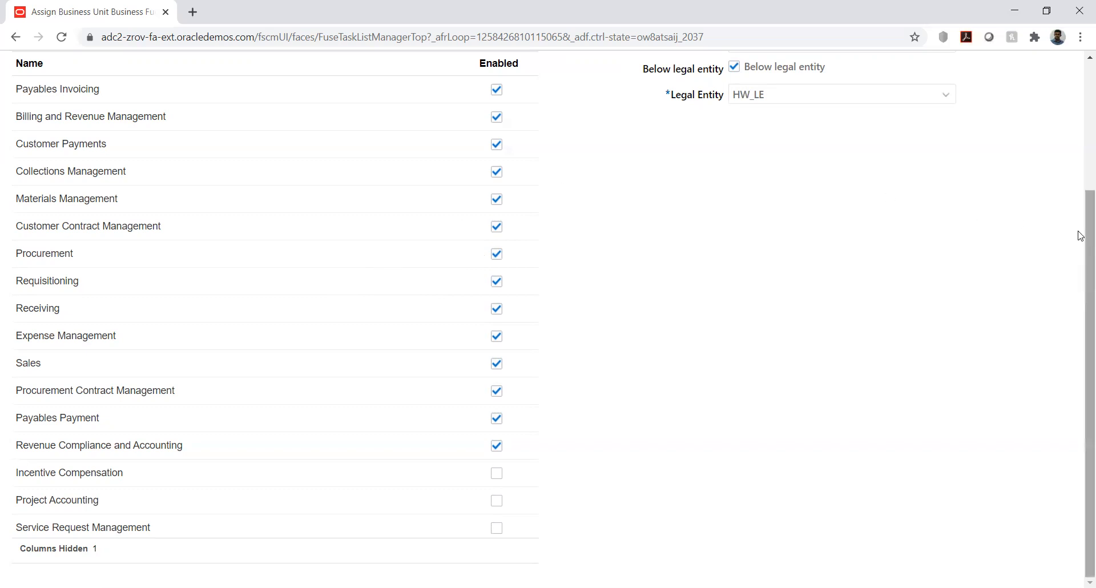
left_click_drag(1080, 234, 1057, 153)
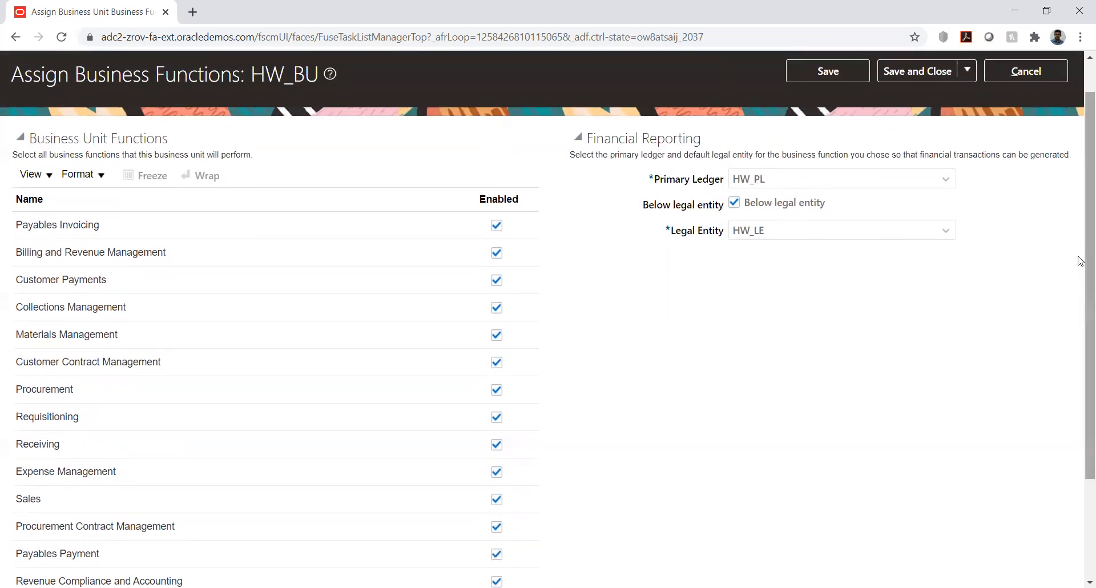
left_click_drag(1080, 273, 1079, 374)
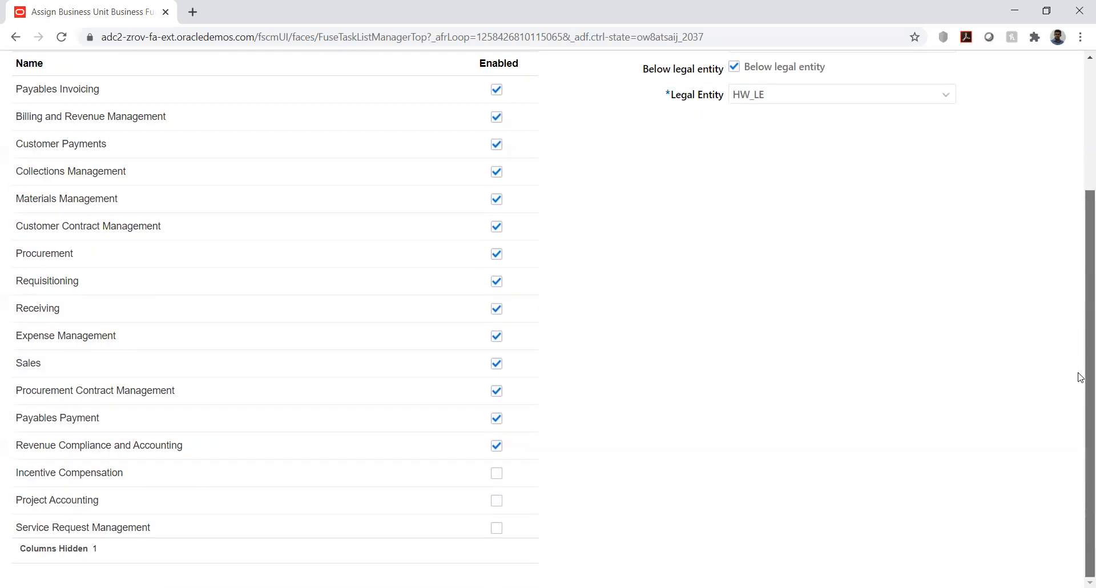
Step: Enable the Project Accounting function for HW_BU, then save the assignment and accept the below legal entity warning
left_click(497, 501)
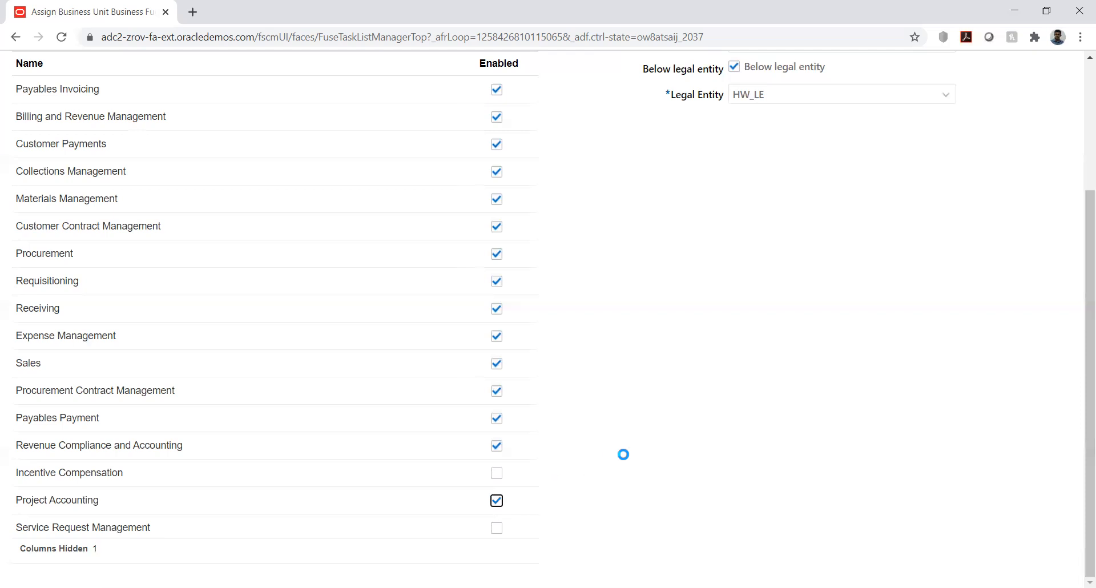
left_click_drag(1081, 400, 1076, 245)
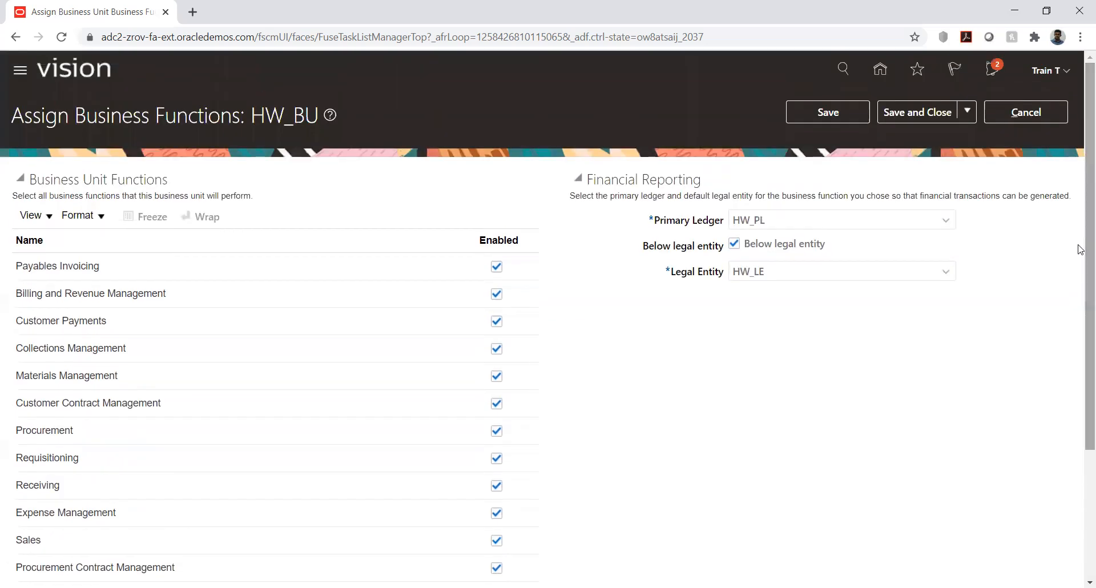
left_click(814, 114)
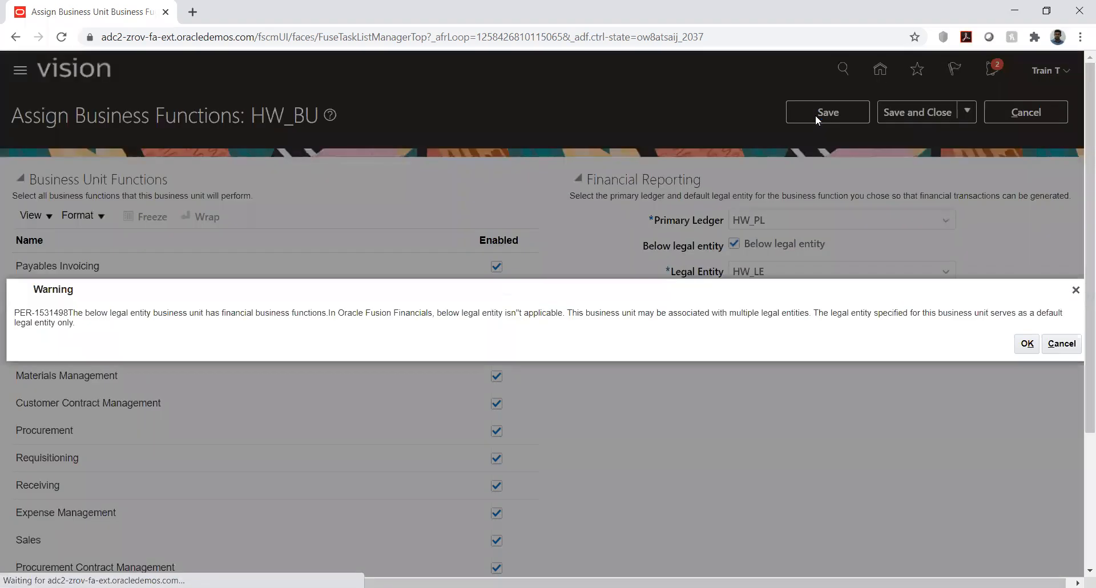
left_click(1022, 344)
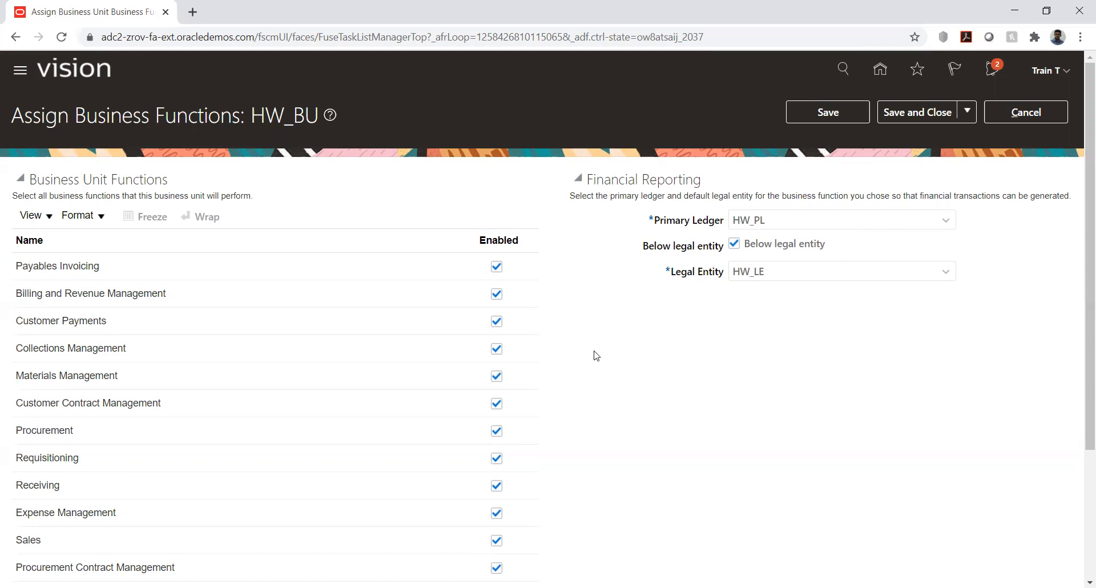
Step: Go through HW_BU's enabled functions one by one, including billing, collections, materials, payables invoicing and customer payments
scroll(595, 356, "down", 1)
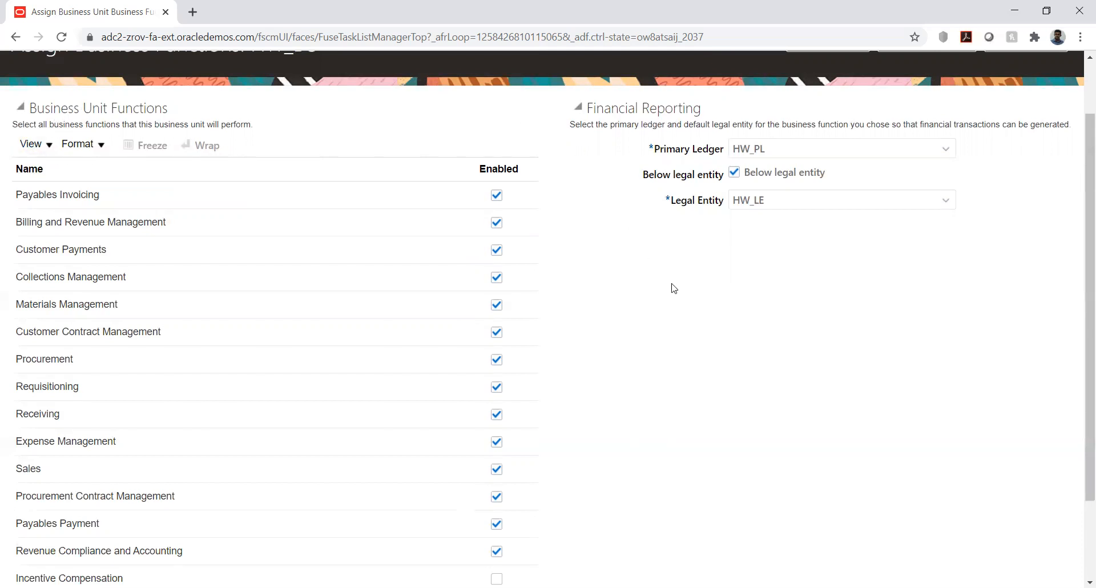
scroll(665, 287, "down", 2)
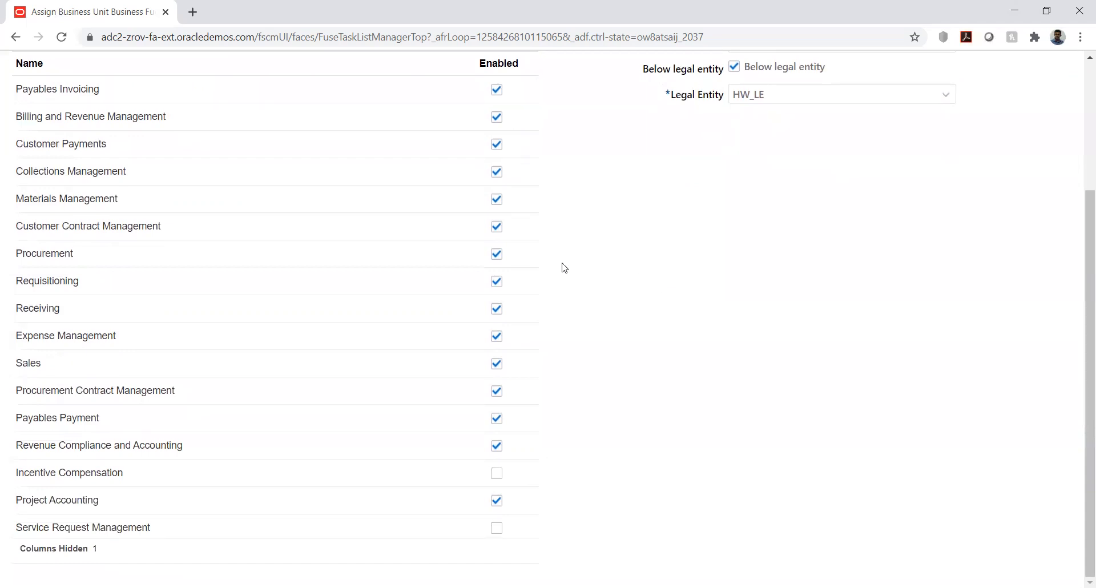
left_click_drag(46, 116, 99, 127)
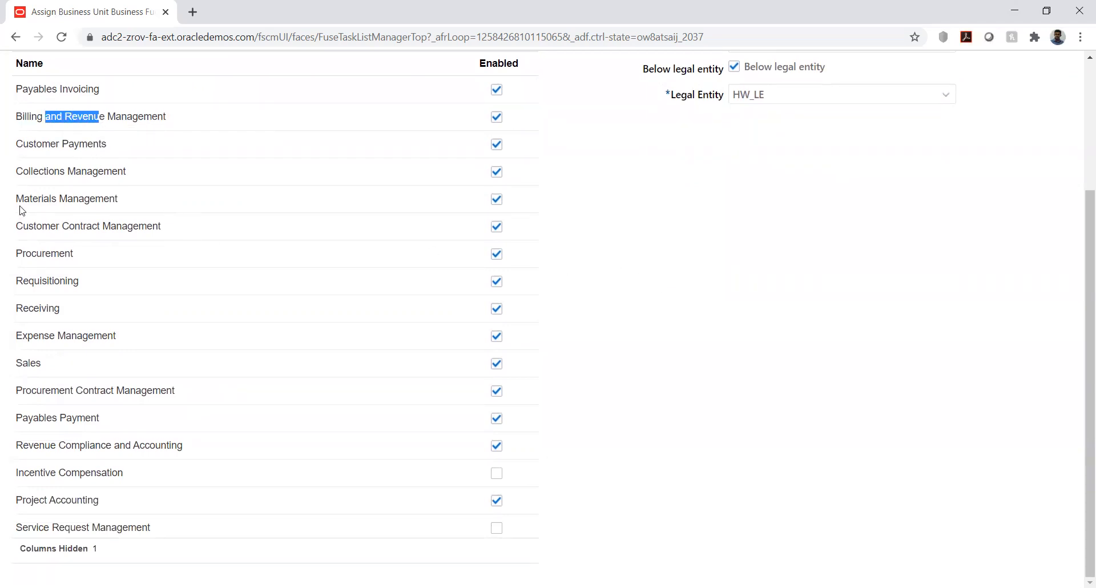
left_click_drag(22, 171, 124, 170)
left_click_drag(51, 198, 110, 226)
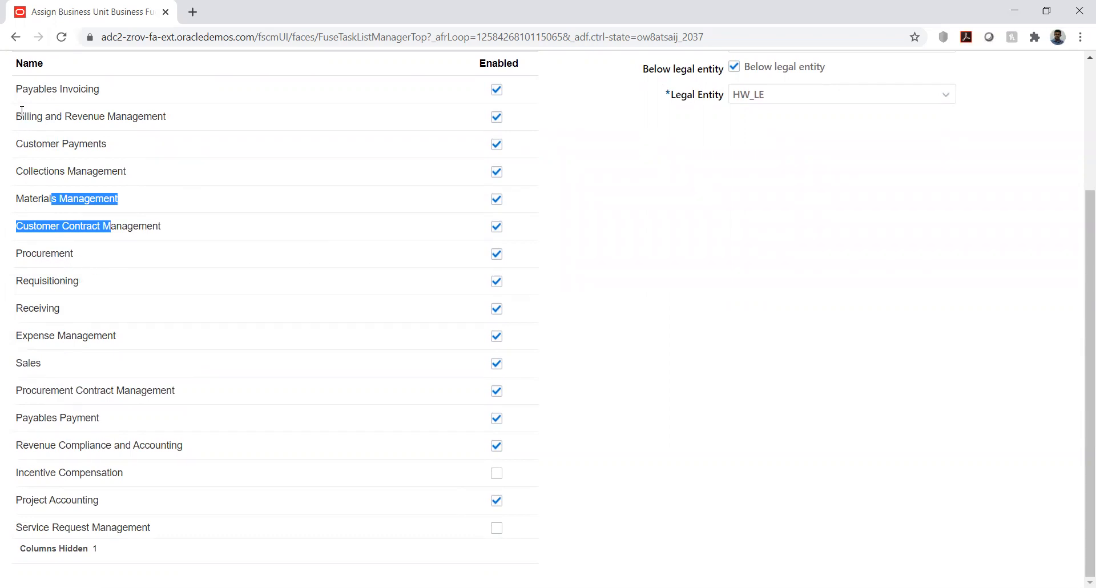
left_click_drag(18, 89, 99, 90)
left_click_drag(19, 140, 114, 146)
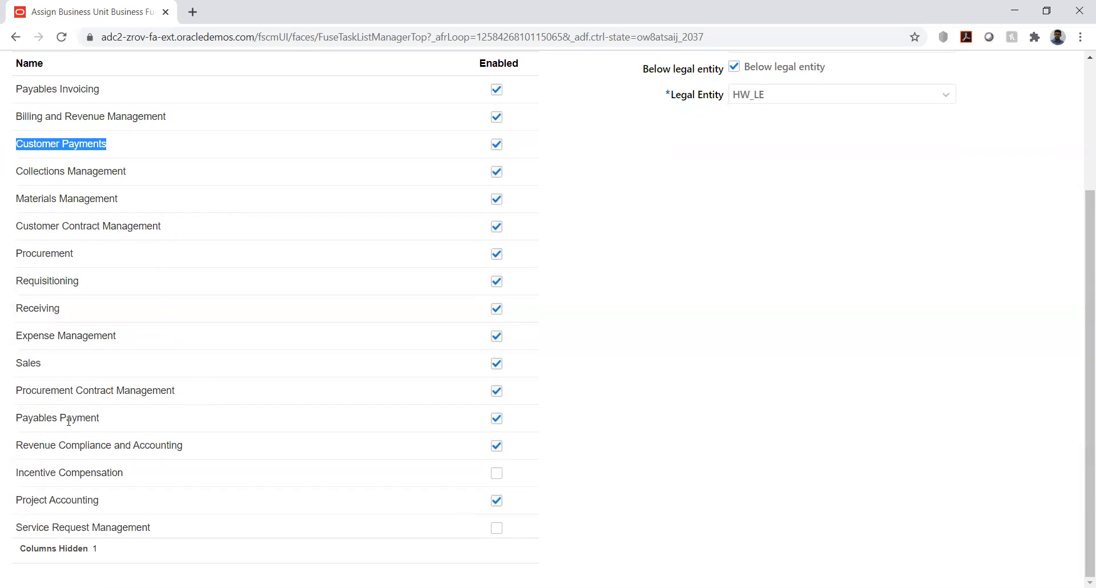
mouse_move(73, 419)
left_click(907, 287)
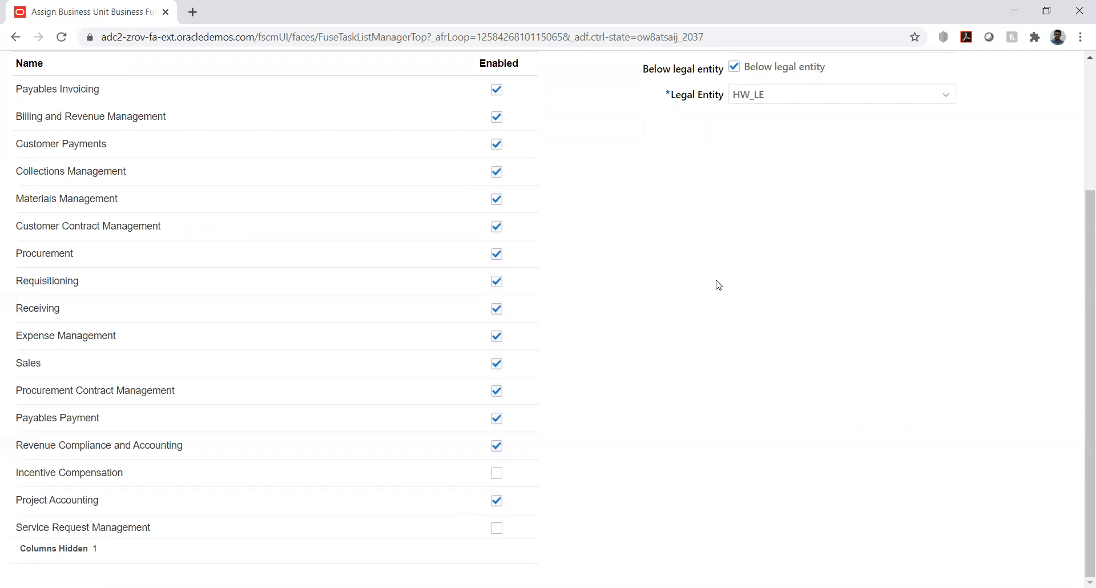
scroll(704, 287, "up", 1)
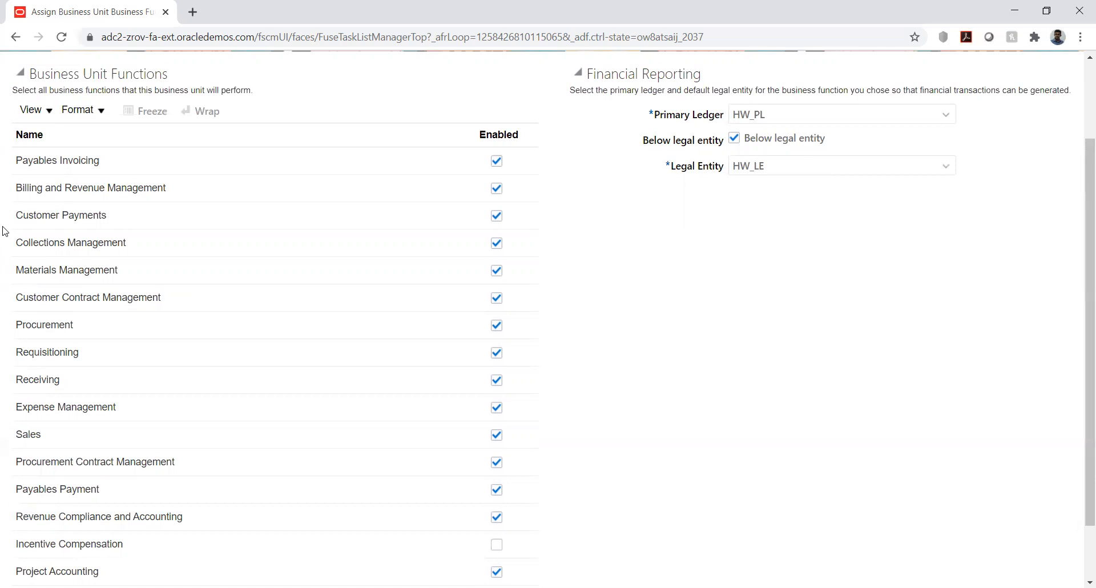
scroll(95, 340, "down", 2)
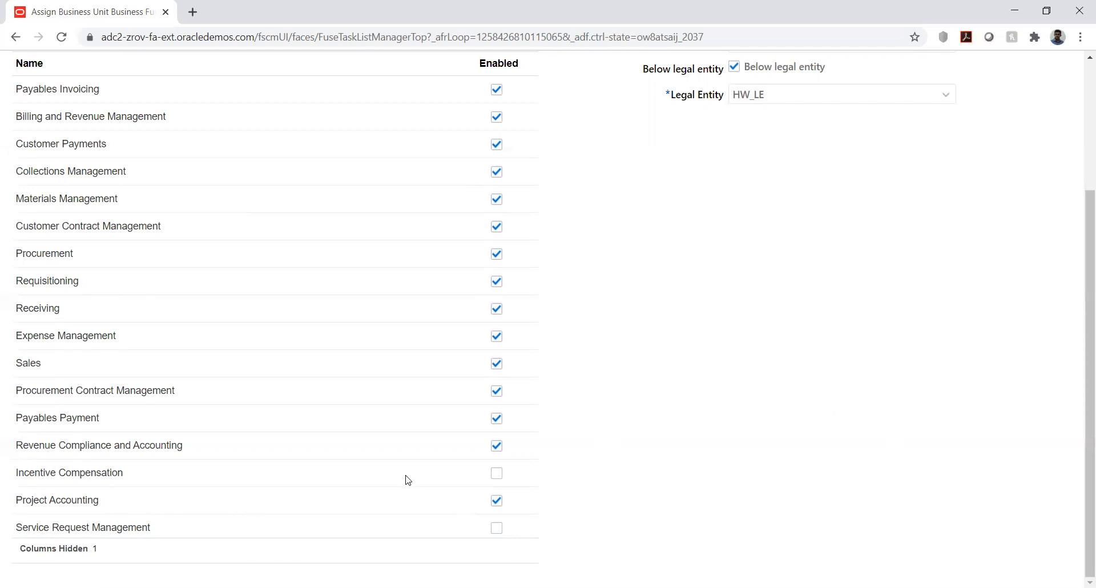
Step: Save and close HW_BU's business function assignment, accepting the below legal entity warning
scroll(835, 394, "up", 3)
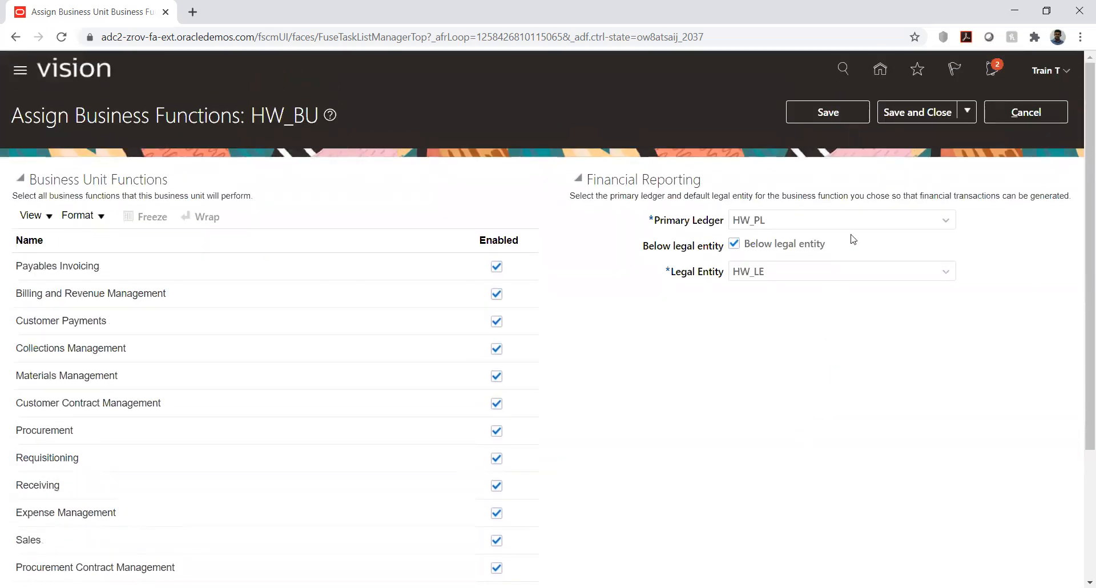
left_click(900, 116)
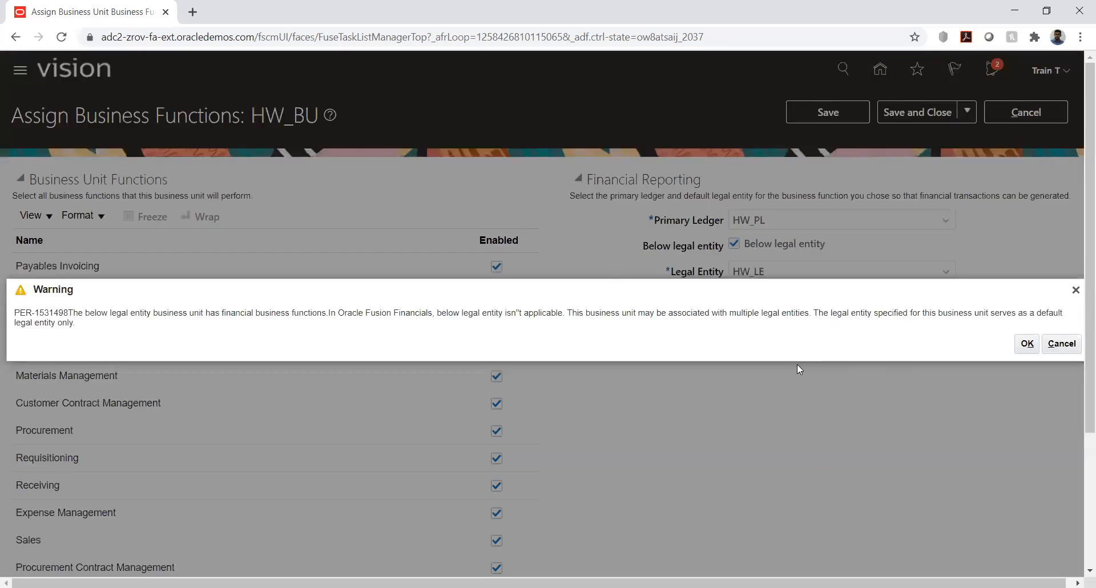
left_click(1027, 343)
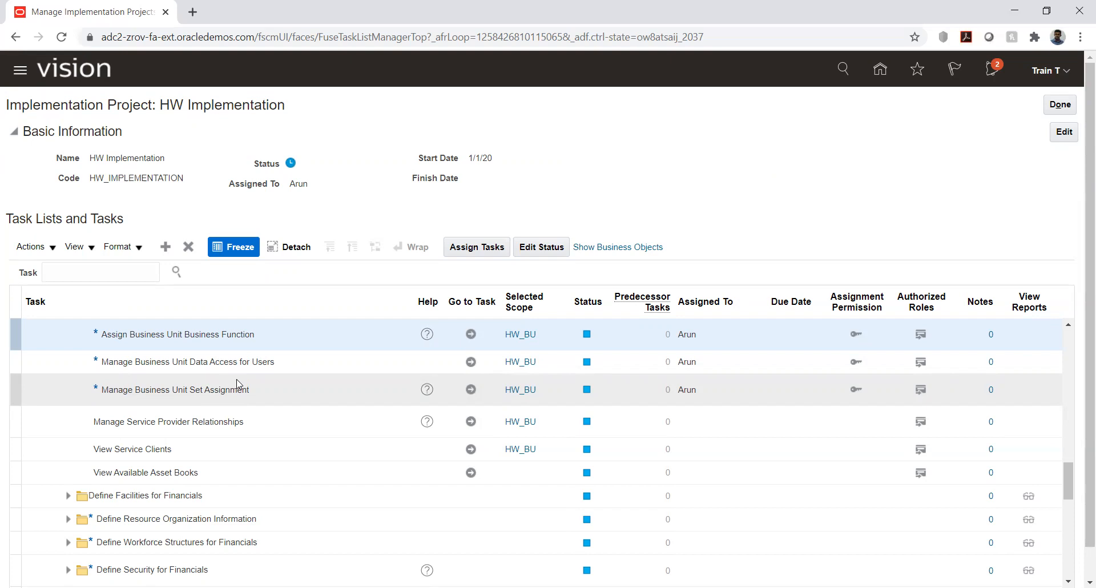
Step: Open the Manage Business Unit Data Access for Users task and start a new data access record for the signed-in user
left_click(388, 368)
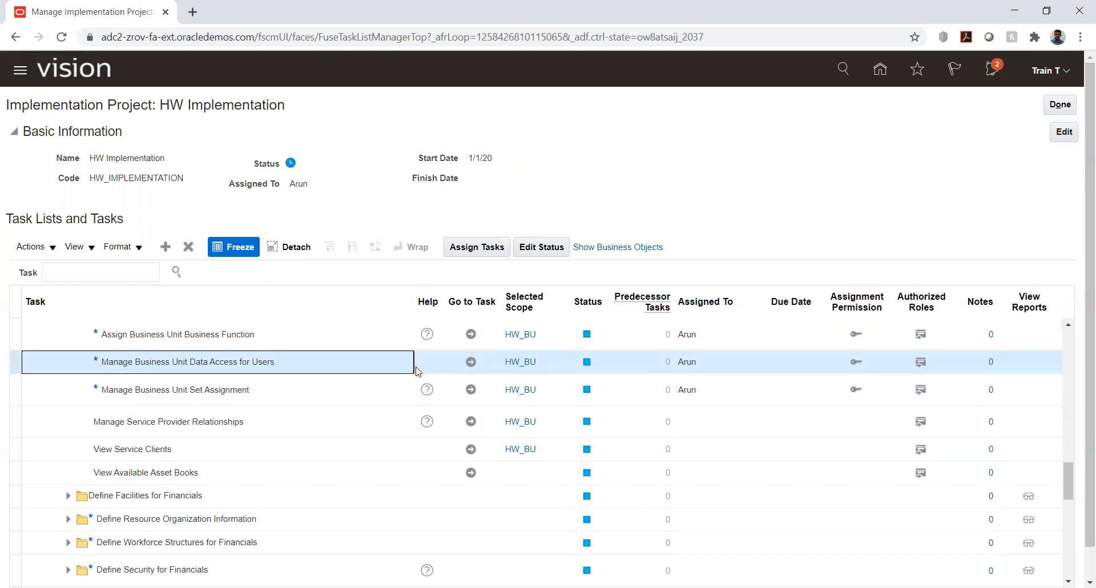
left_click(472, 363)
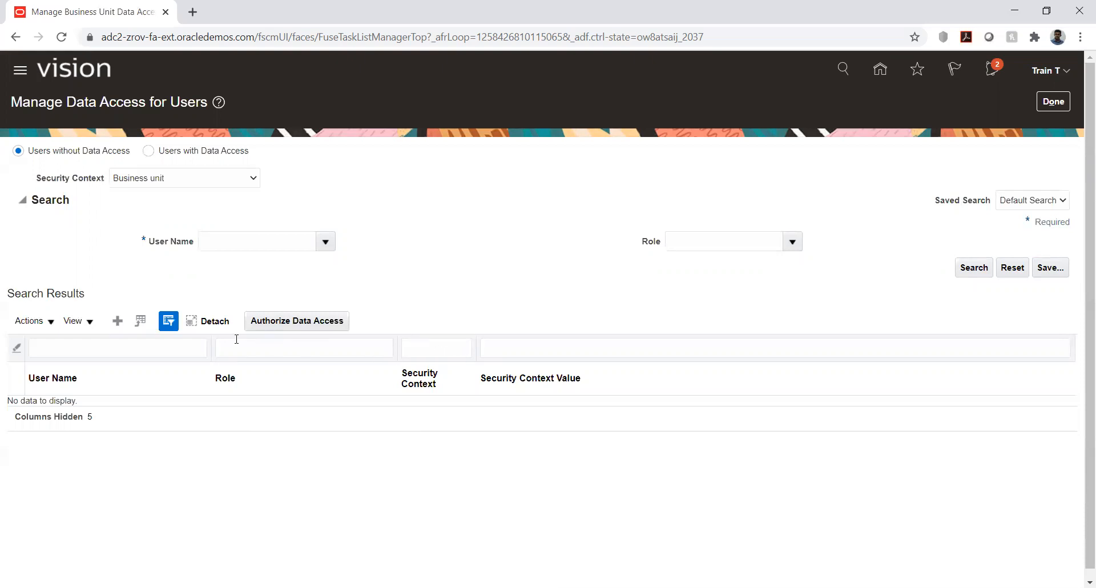
left_click(118, 321)
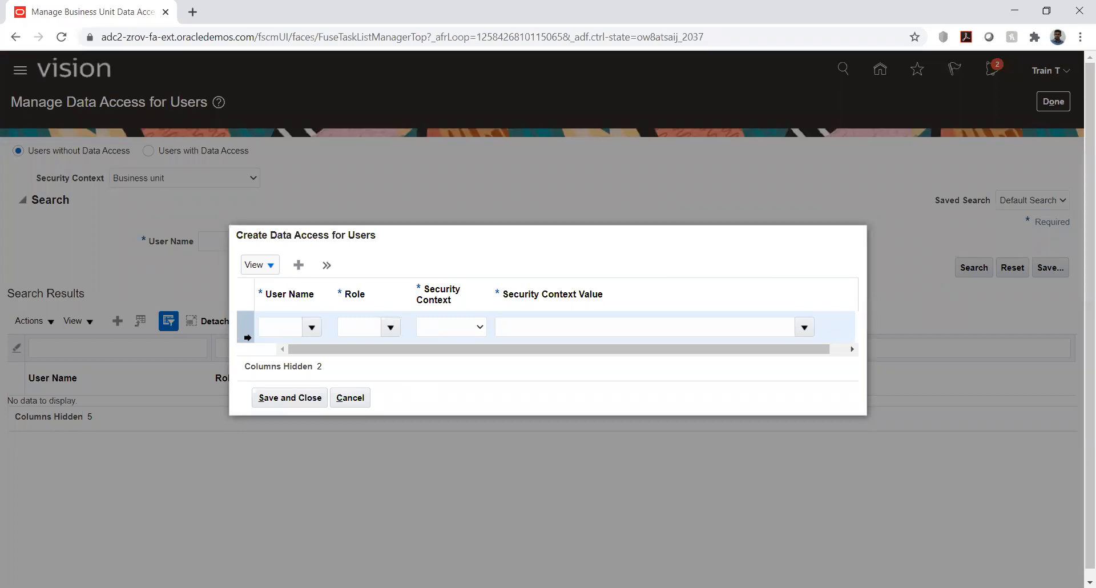
left_click(266, 330)
type("trai")
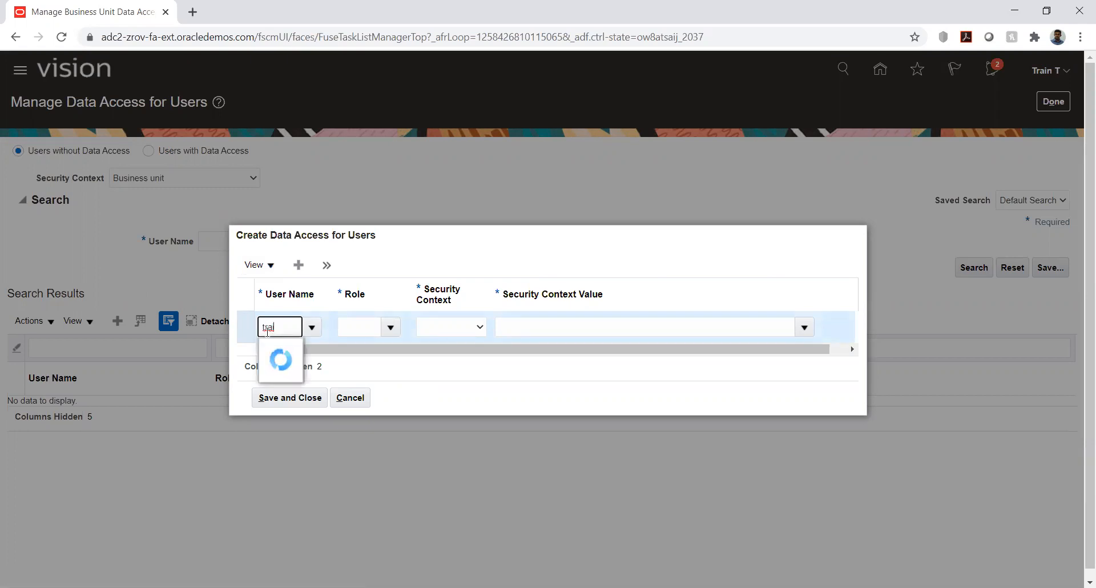
left_click(284, 350)
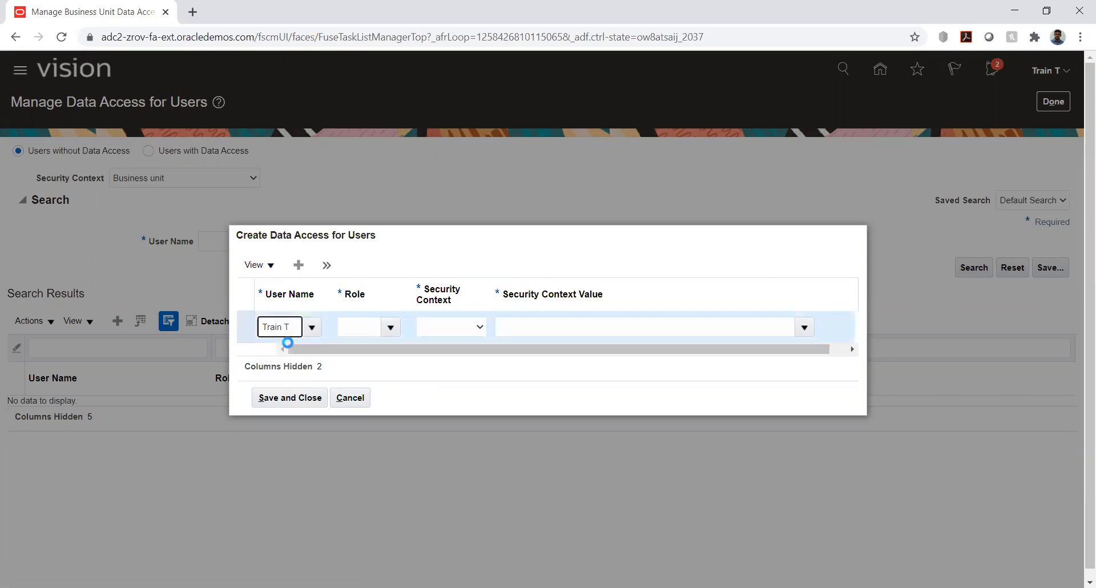
Step: Try an Accounts manager role for the data access record and open its security context choices
left_click(370, 328)
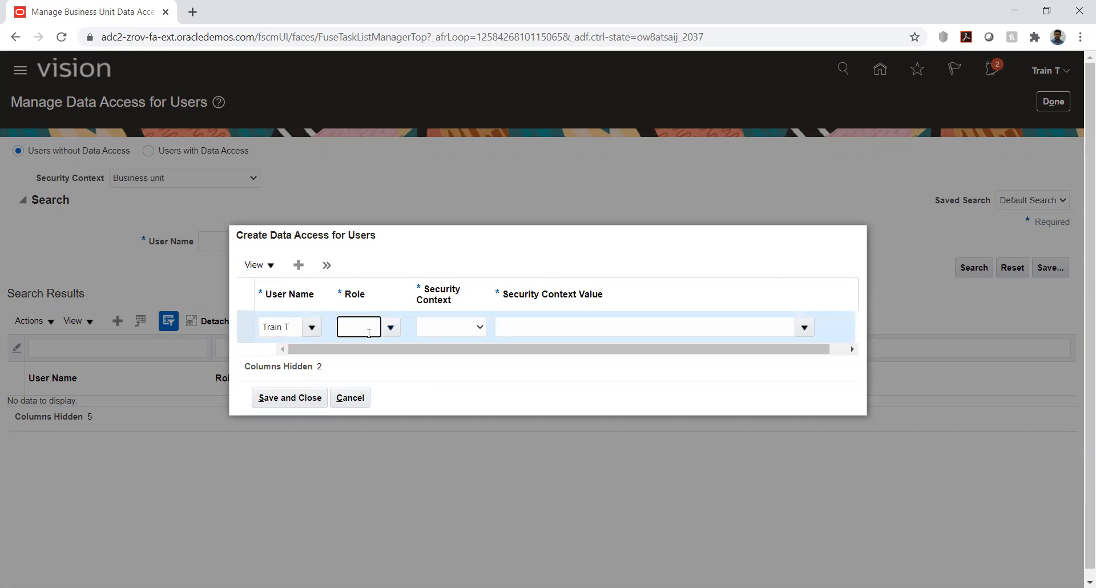
type("acc")
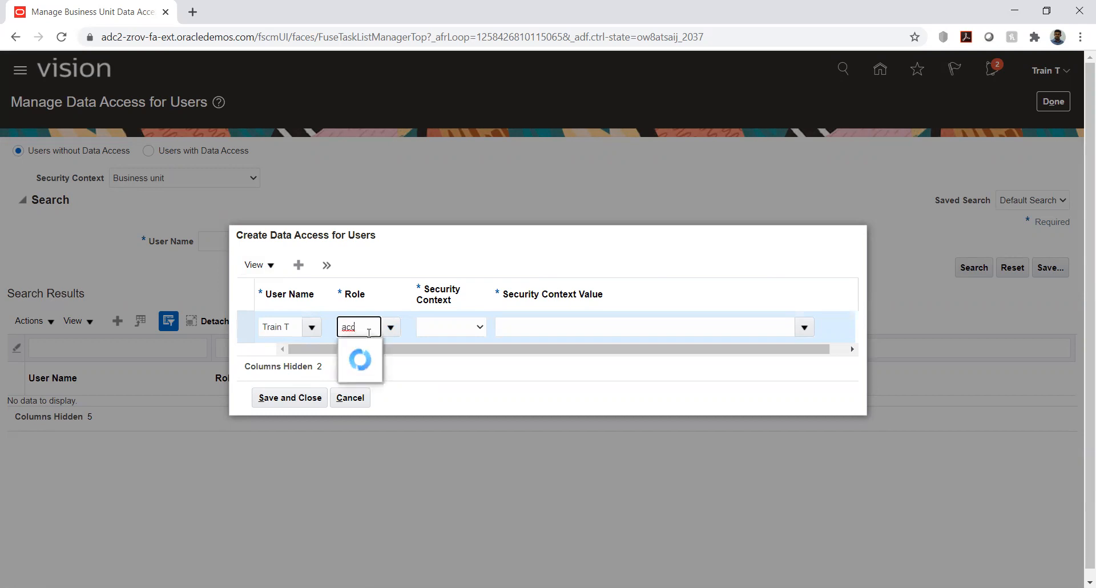
left_click(371, 349)
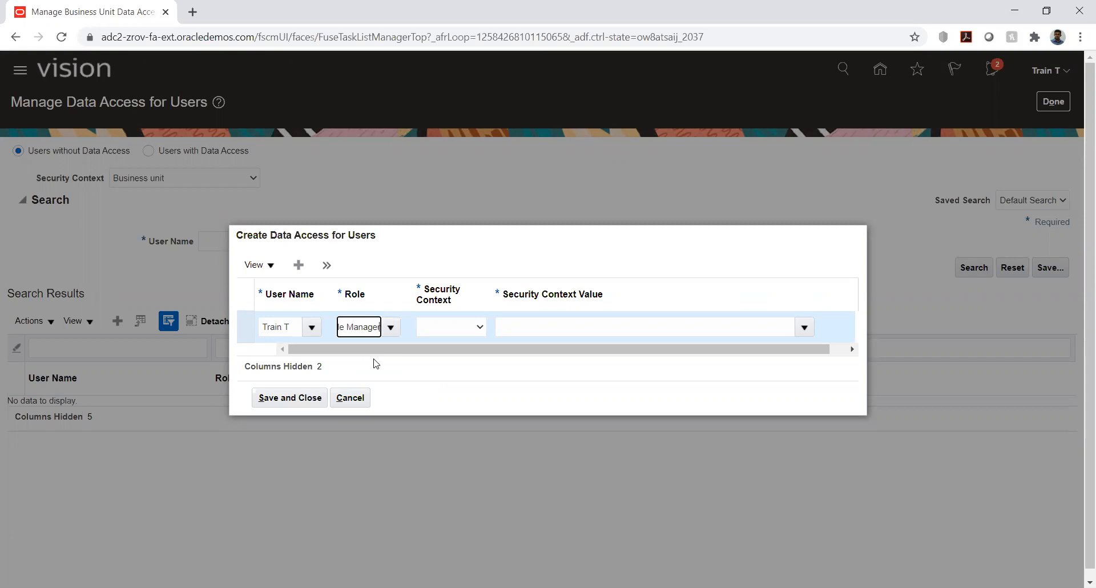
left_click(437, 330)
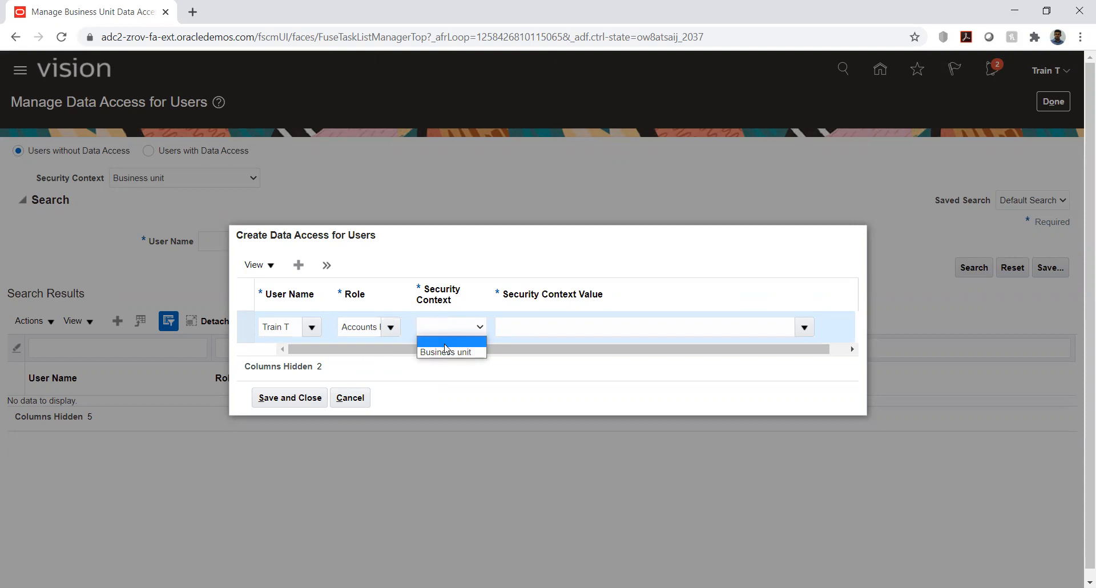
left_click(455, 326)
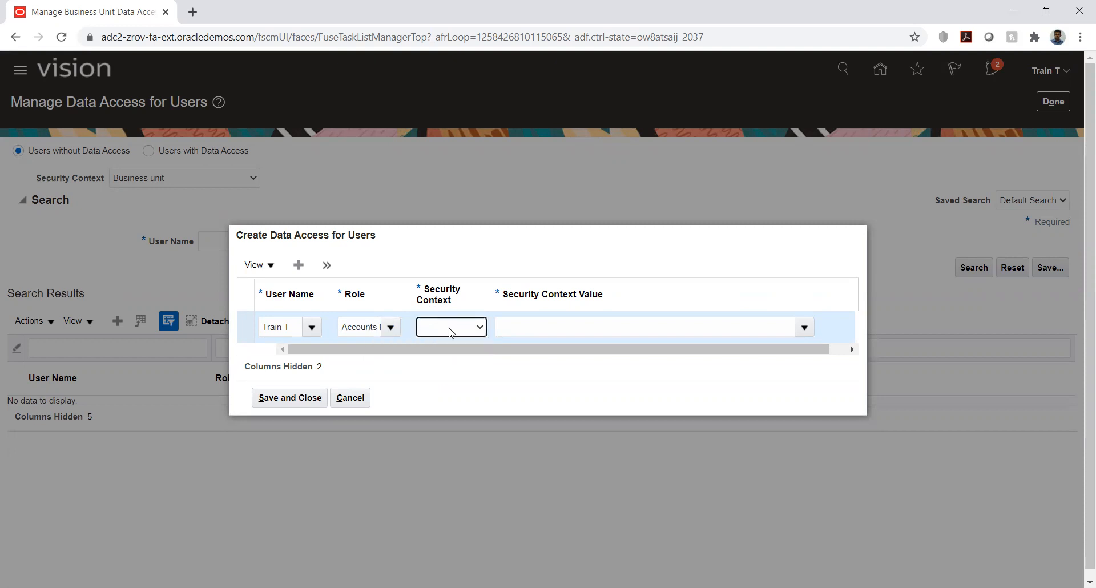
left_click(450, 330)
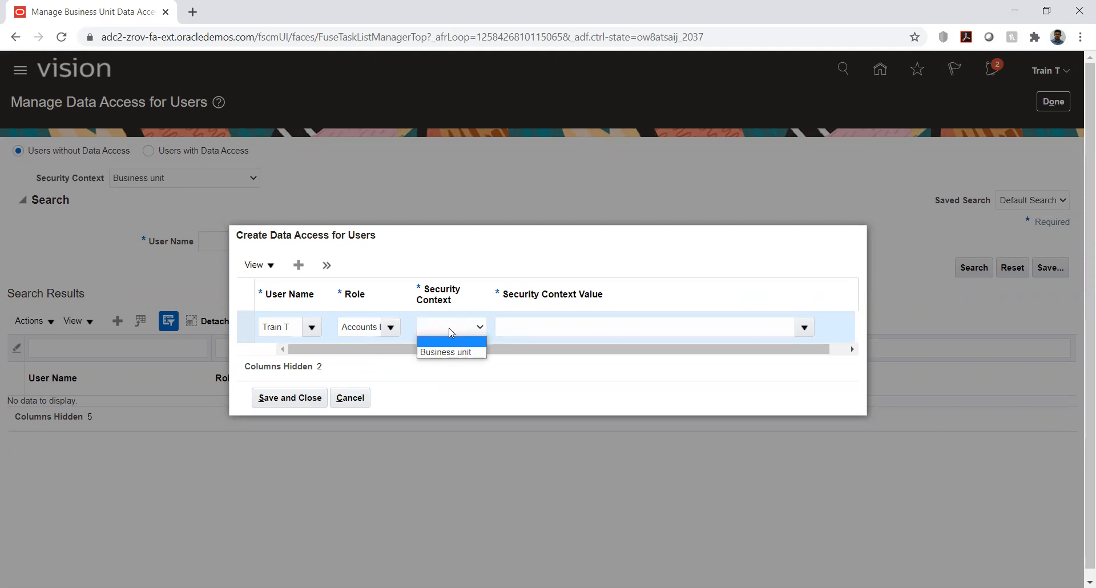
Step: Set the role in the data access record to General Accountant
left_click(366, 327)
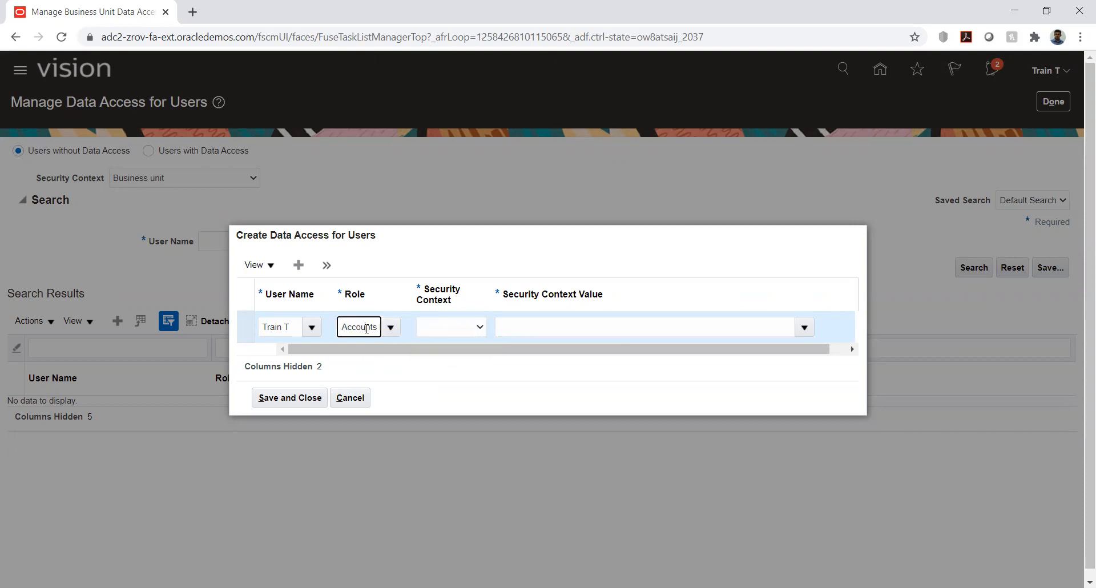
type("gene")
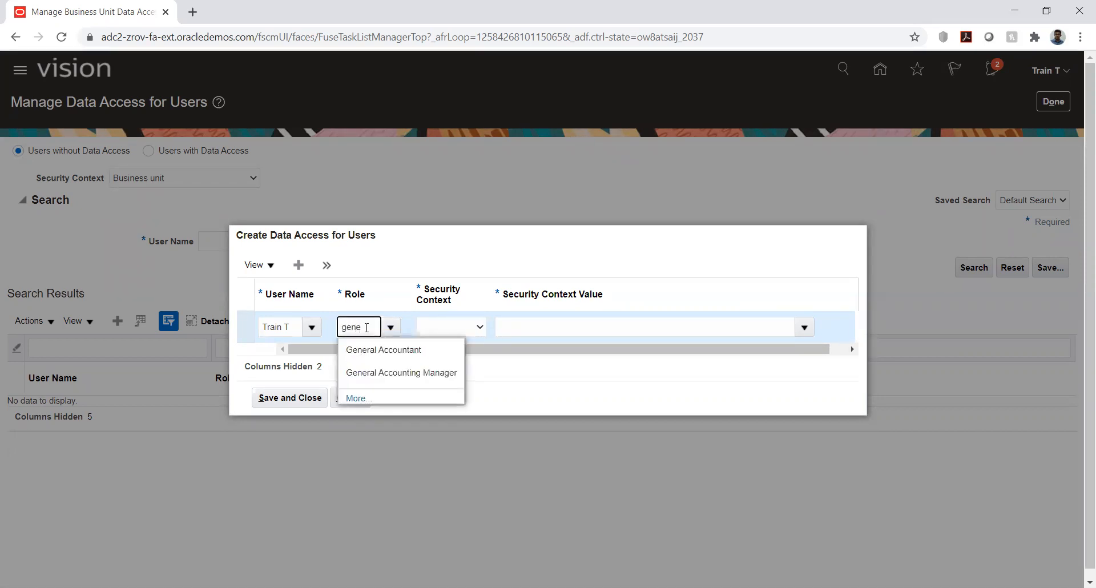
left_click(368, 352)
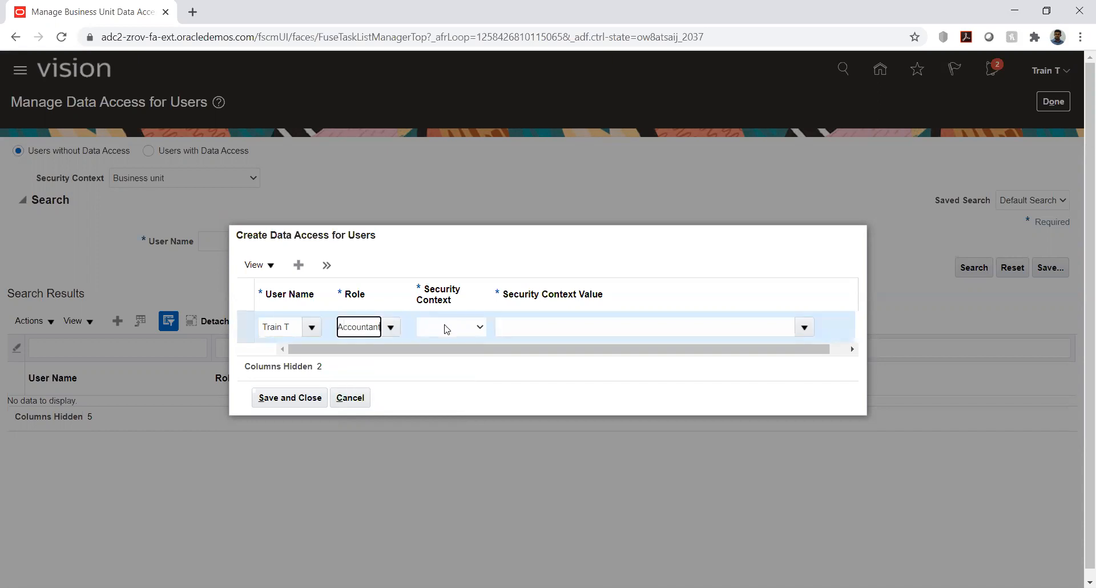
Step: Change the data access record's role to Accounts Payable Manager and set its security context to Business unit
left_click(447, 327)
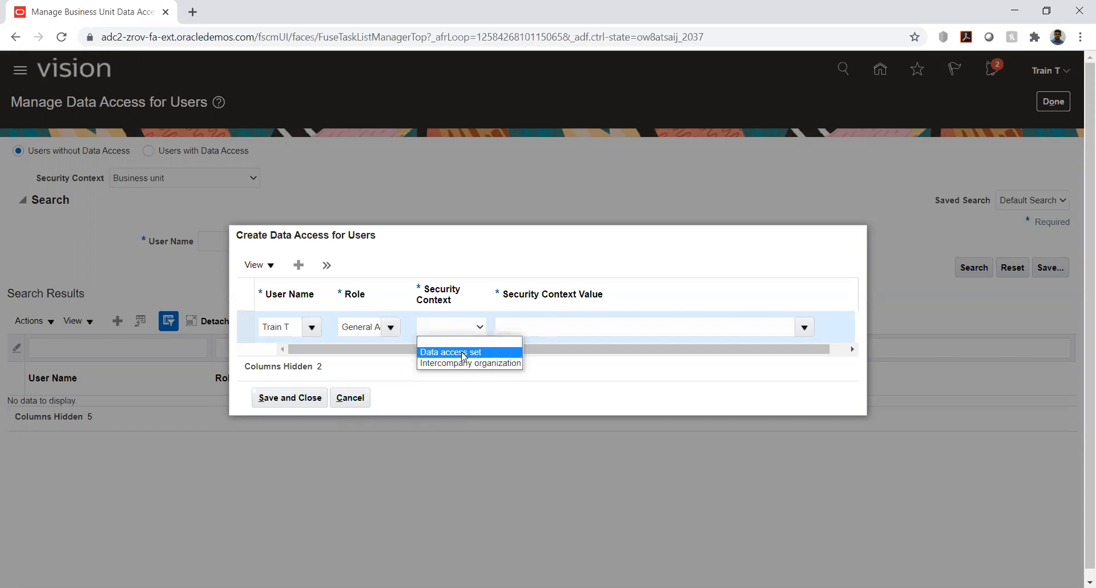
left_click(368, 326)
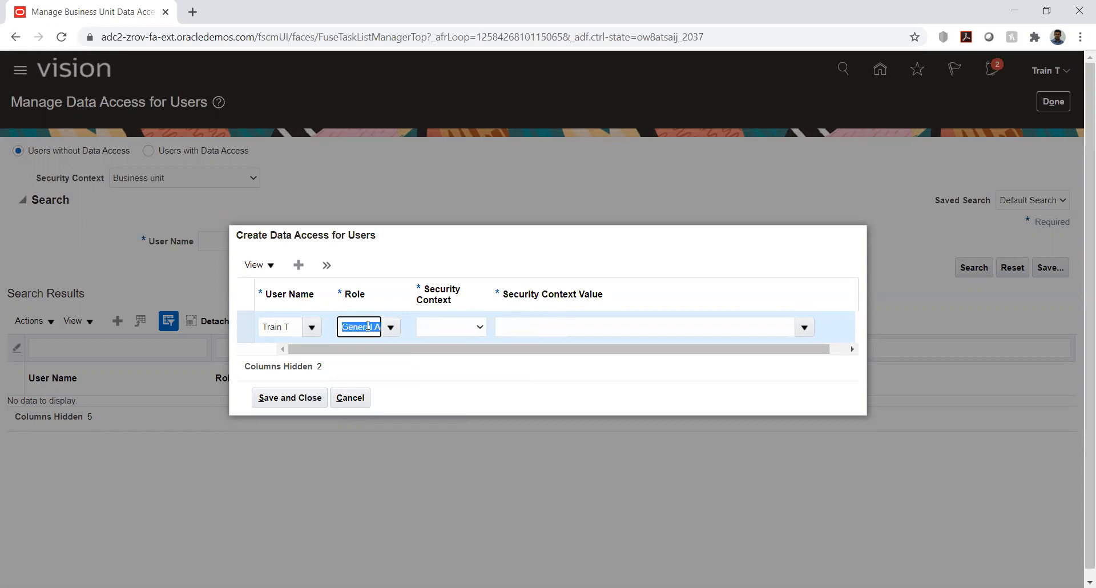
type("ad")
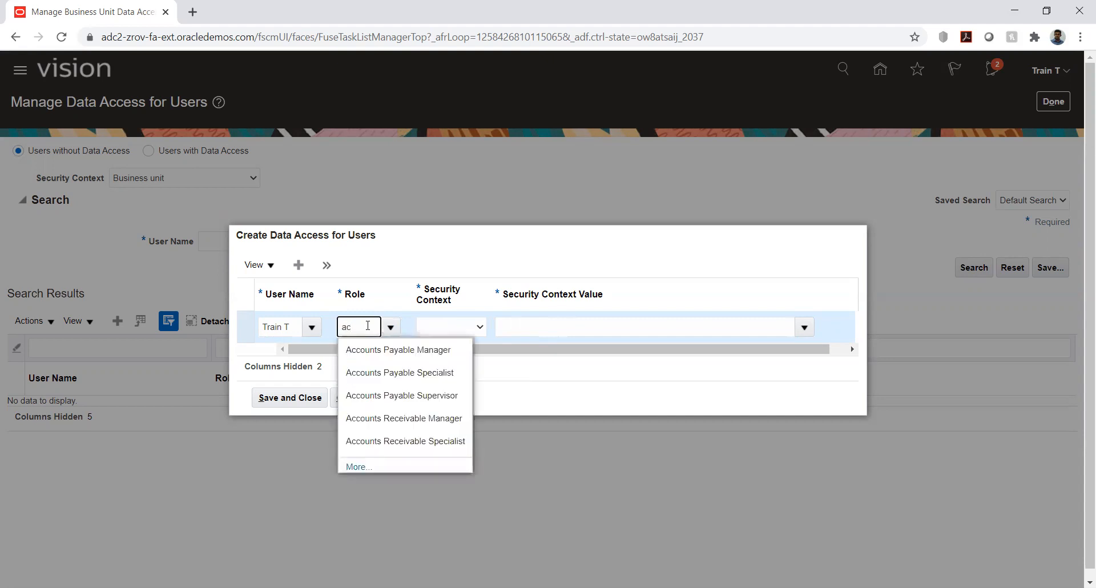
left_click(391, 354)
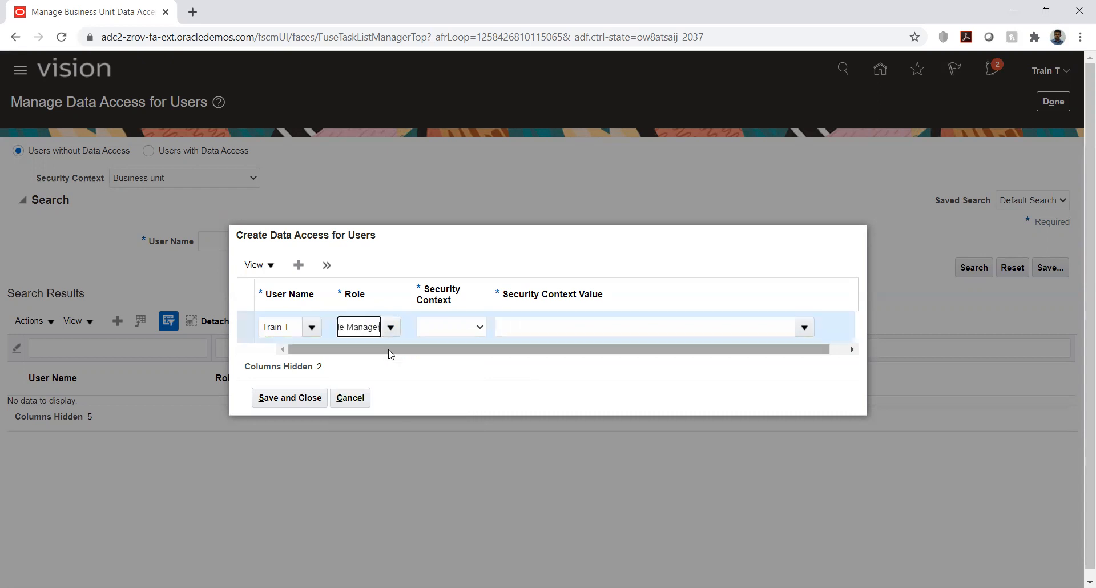
left_click(452, 333)
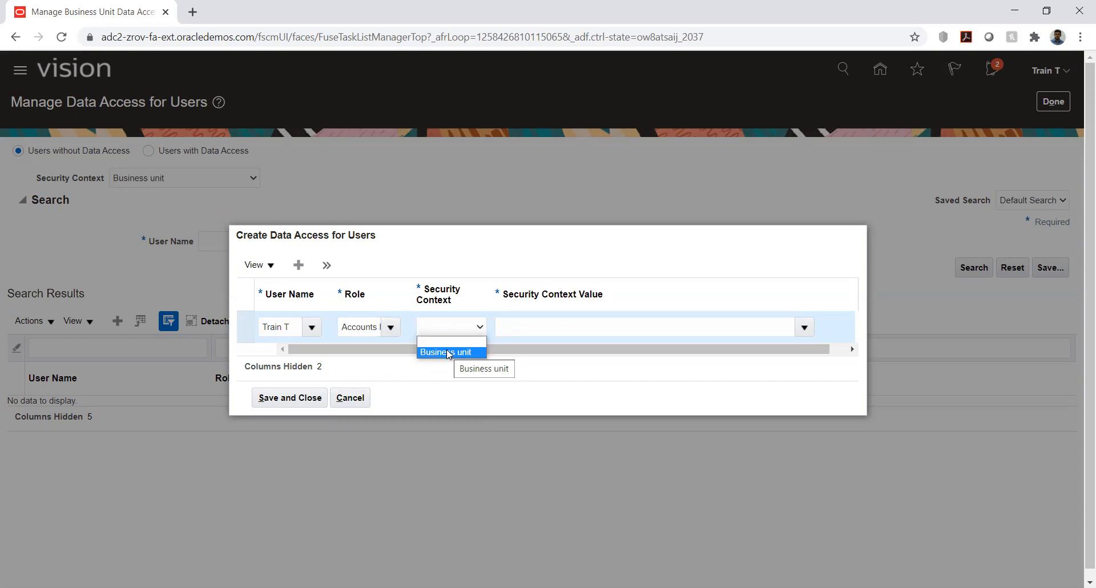
left_click(449, 352)
Step: Set the security context value to HW_Business unit, and save and close the data access record
left_click(544, 325)
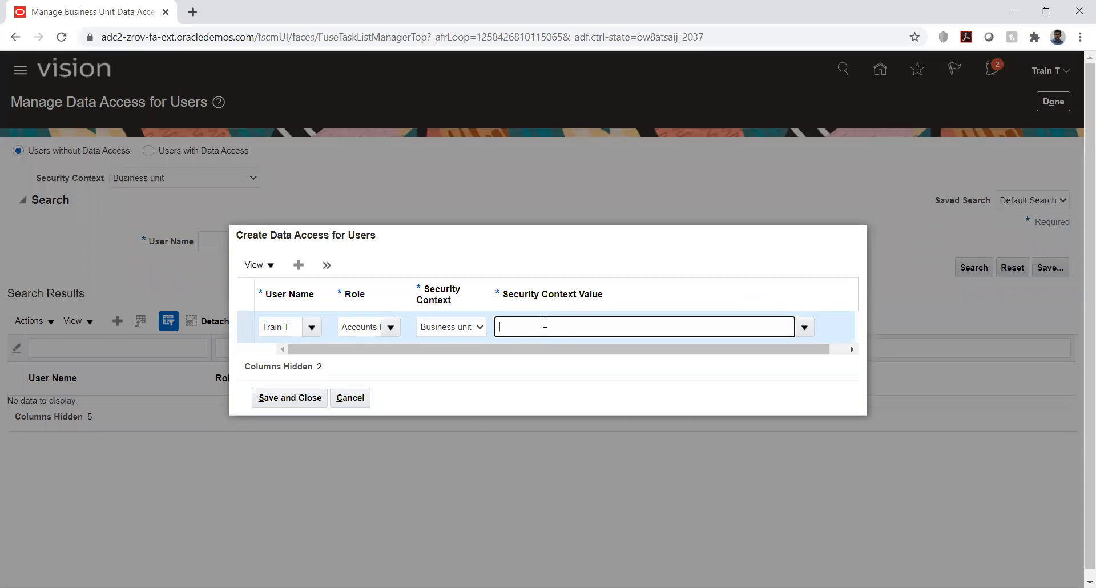
type("hw")
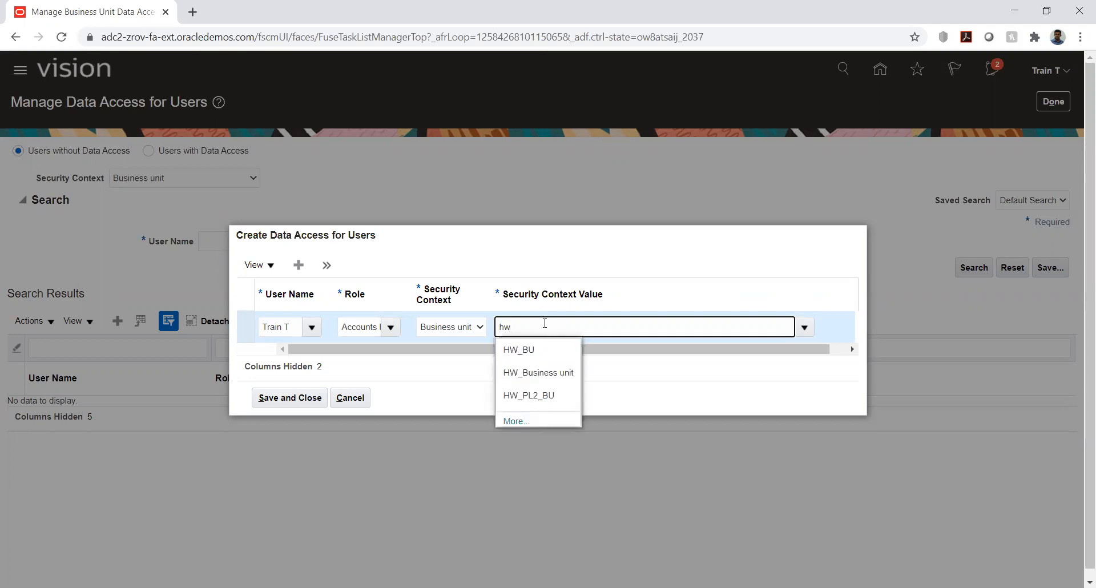
left_click(537, 374)
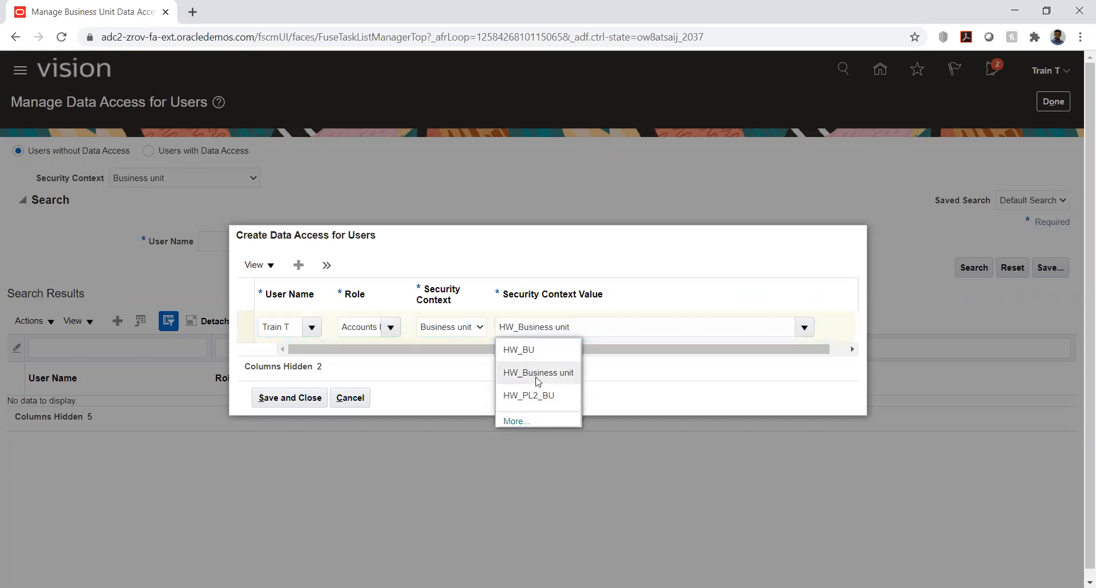
left_click(303, 398)
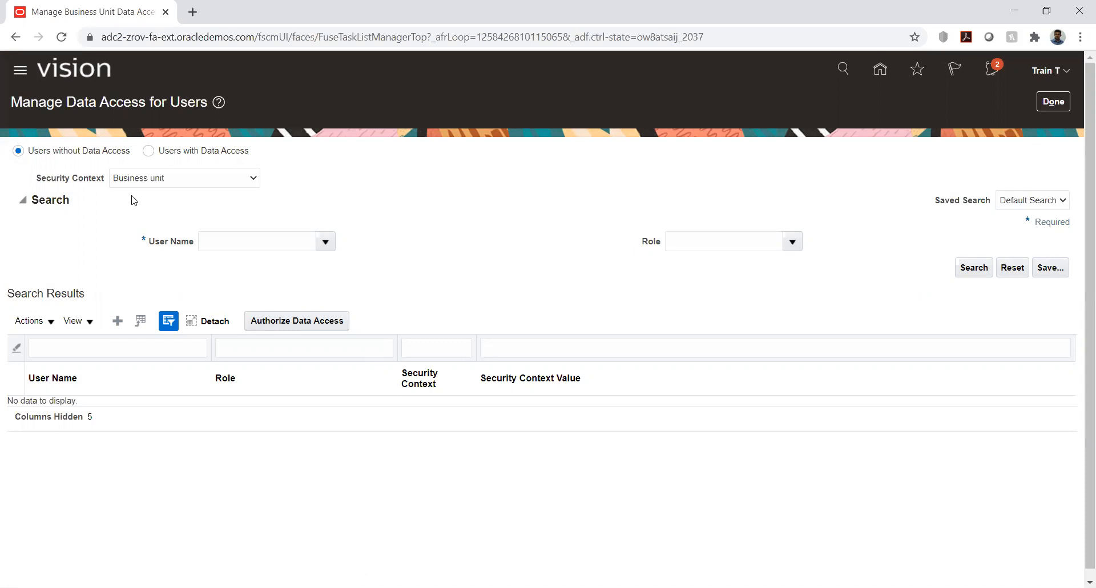
Step: Switch the search to users with data access, check the available security contexts, and return to the implementation project
left_click(148, 154)
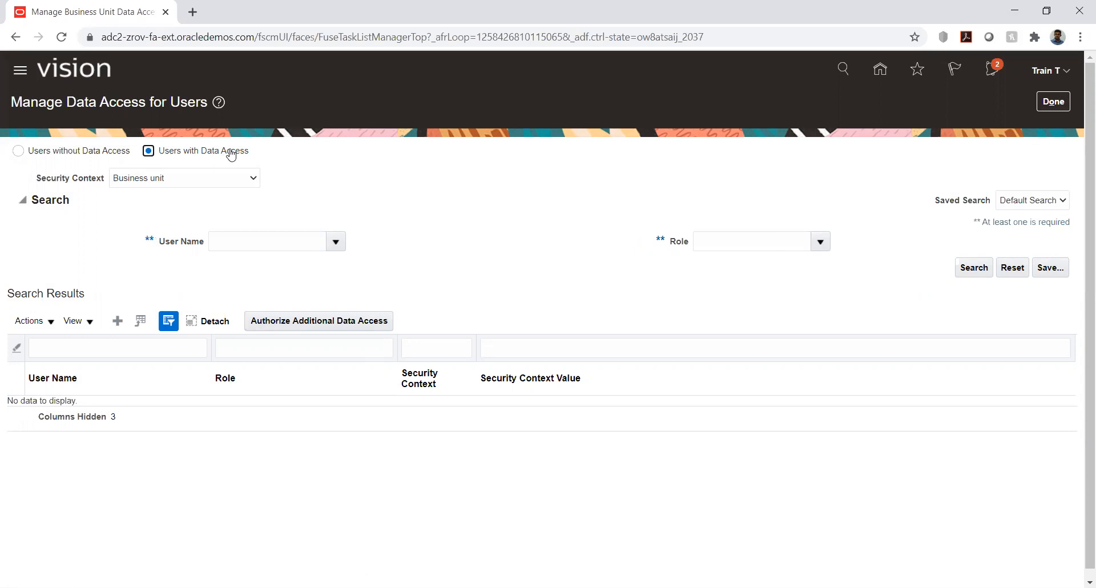
left_click(189, 178)
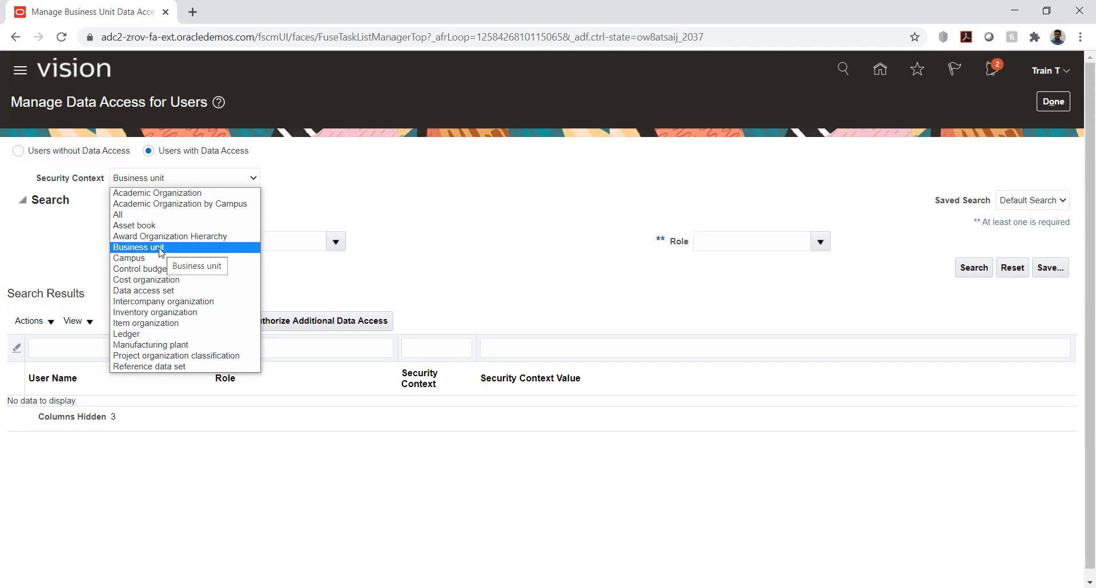
left_click(361, 193)
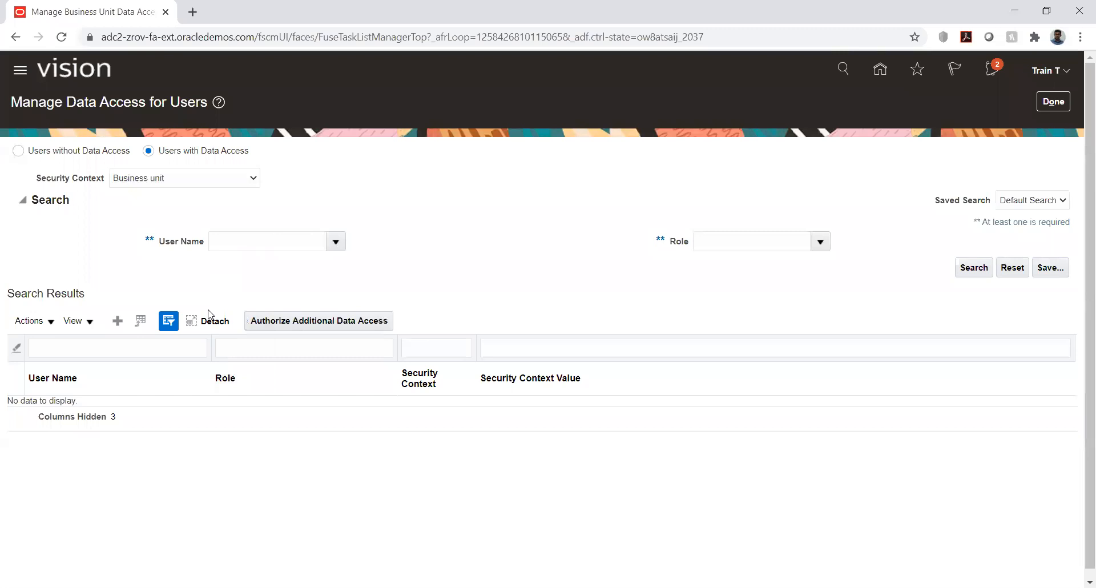
left_click(1053, 102)
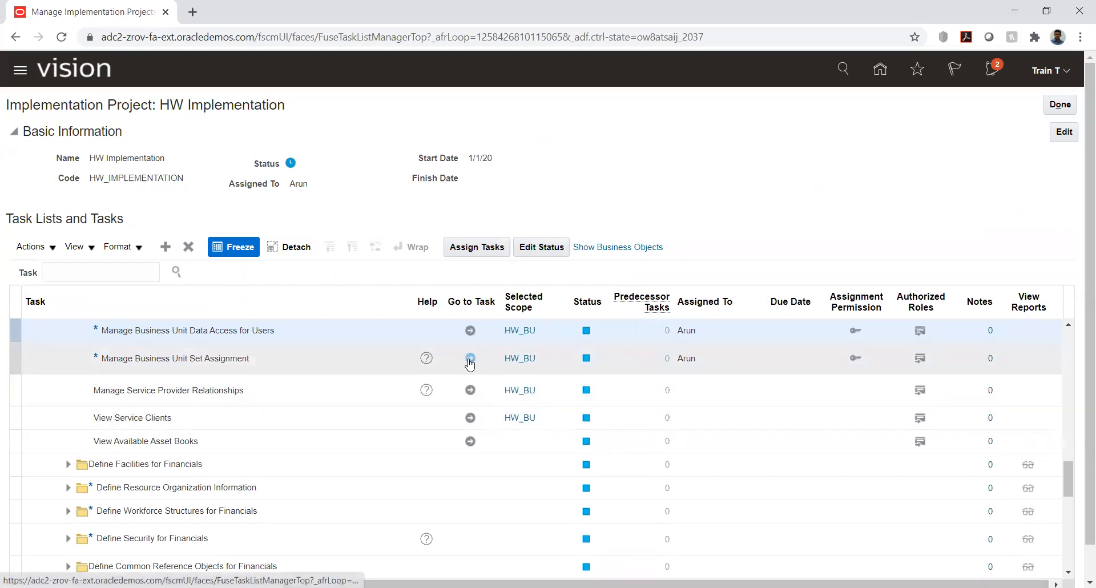
Step: Open the Manage Business Unit Set Assignment task for HW_BU and view the set code choices for Apply Hold Reasons
left_click(470, 360)
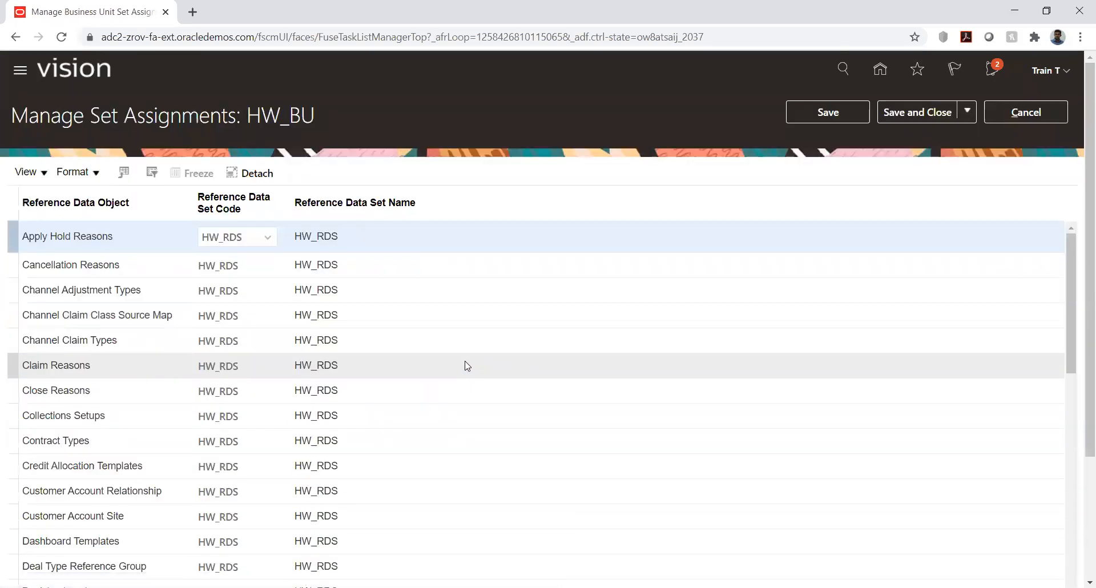
left_click(257, 242)
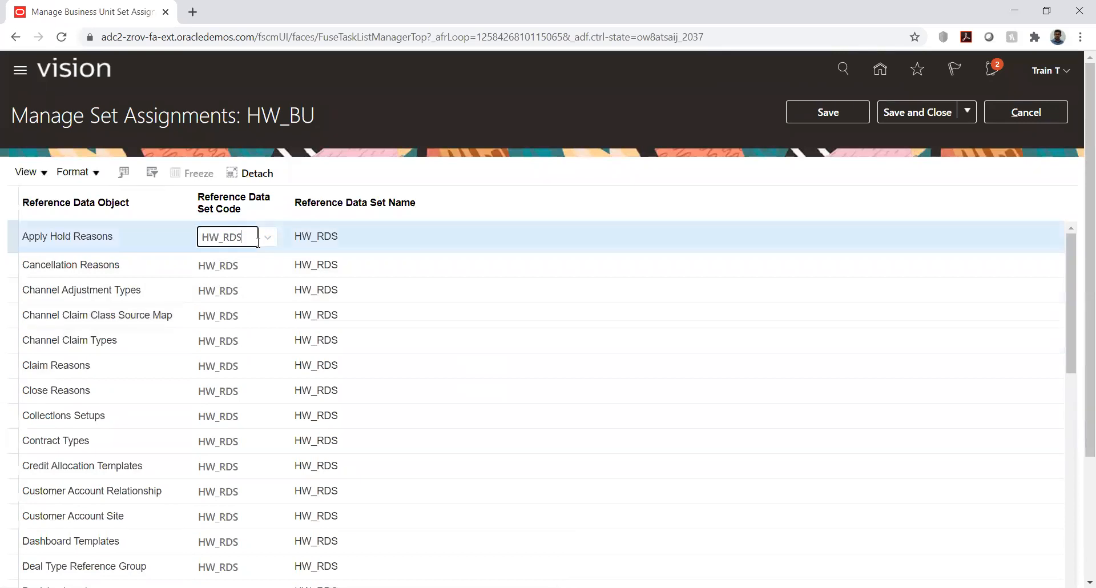
left_click(268, 238)
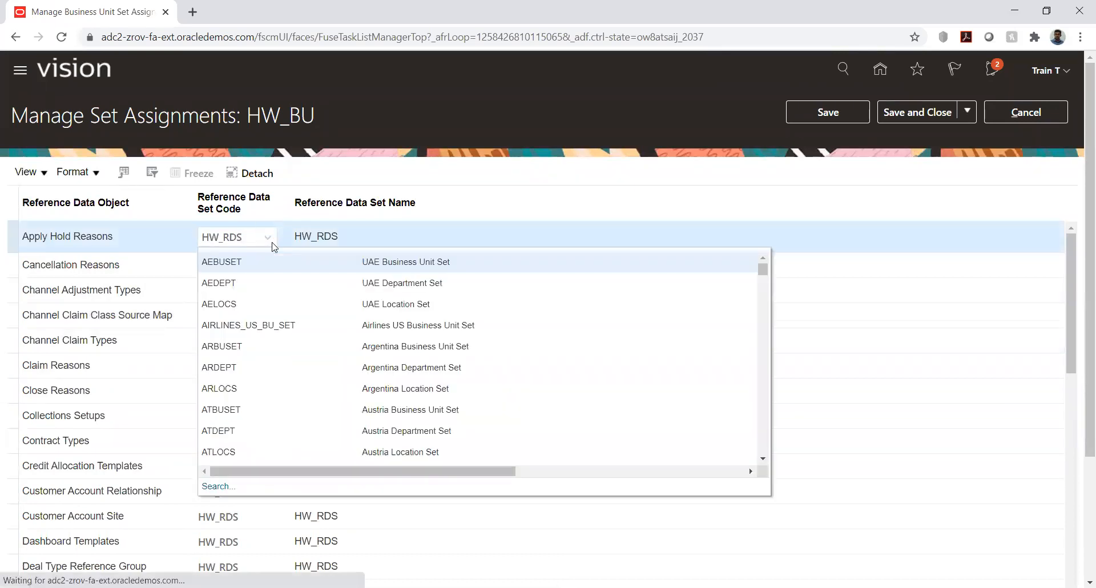
left_click(377, 171)
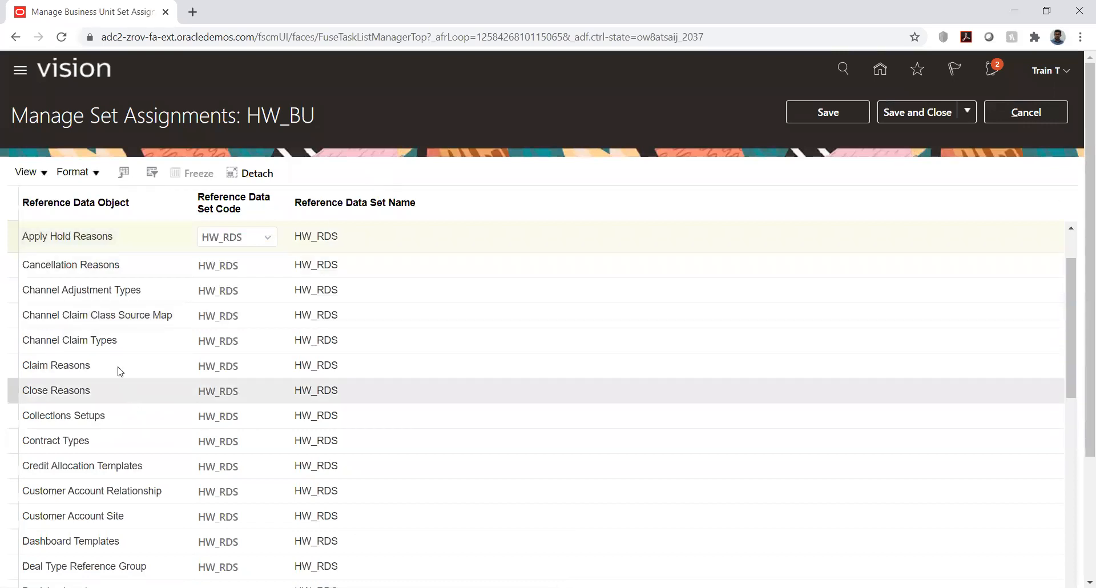
Step: Examine HW_BU's reference data objects and view the set code choices for Cancellation Reasons
scroll(97, 314, "down", 2)
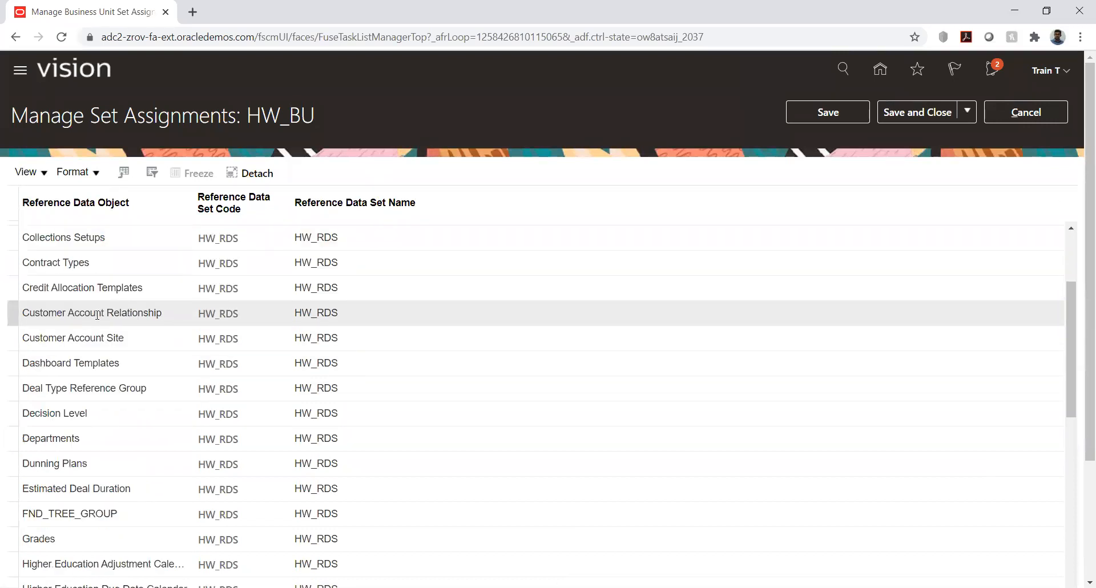
scroll(97, 314, "down", 5)
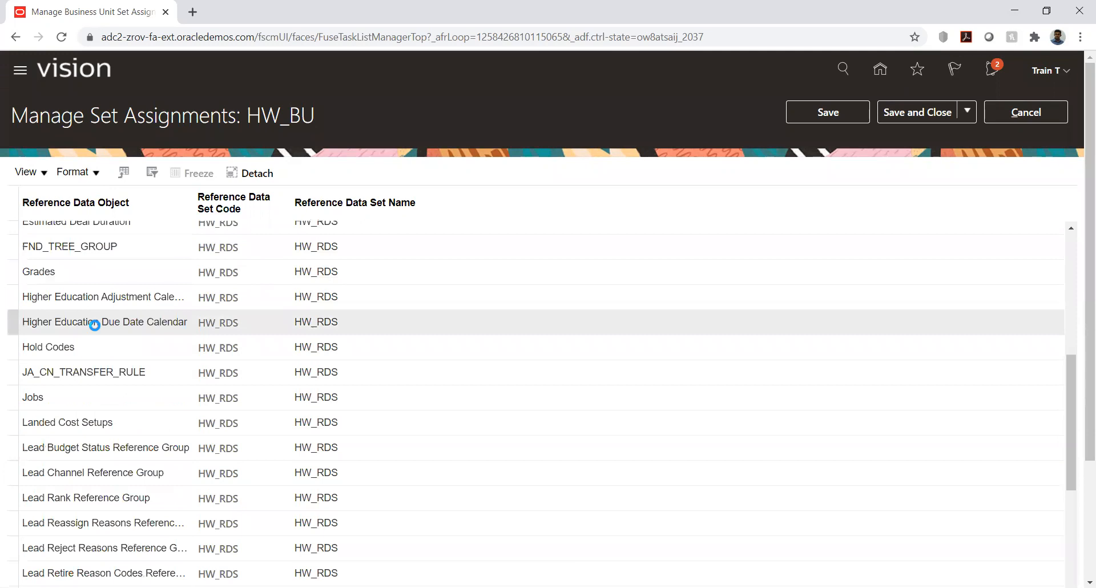
scroll(94, 325, "up", 3)
scroll(97, 330, "up", 5)
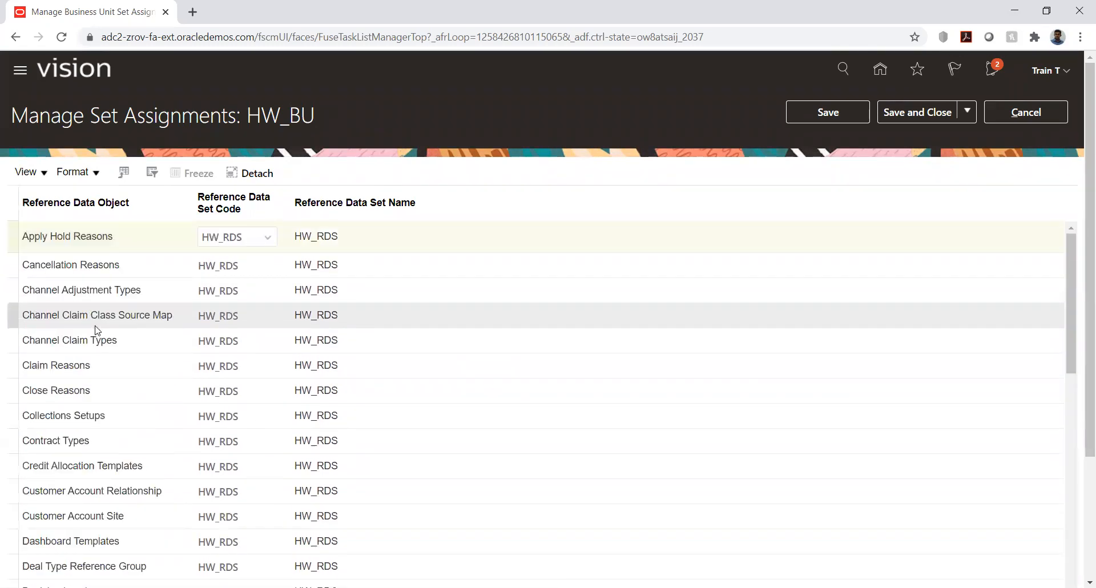
left_click(94, 266)
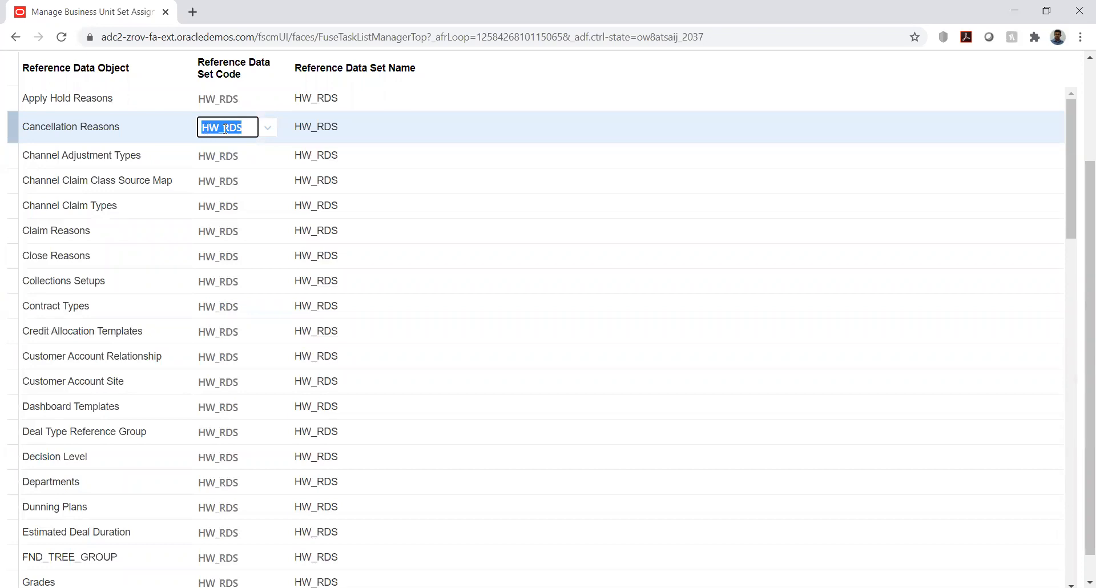
left_click(267, 127)
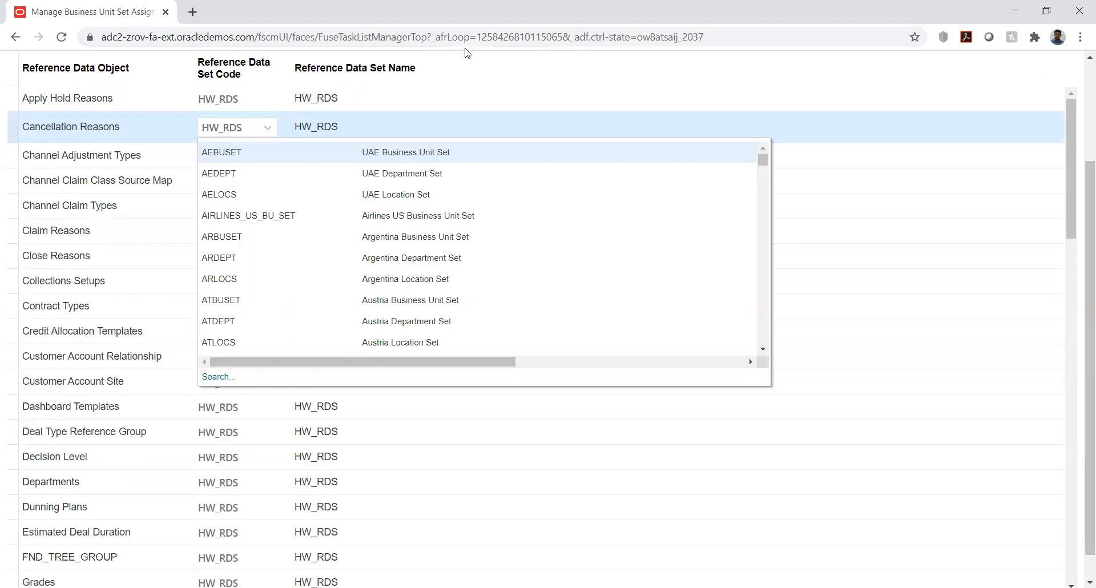
scroll(1080, 126, "up", 3)
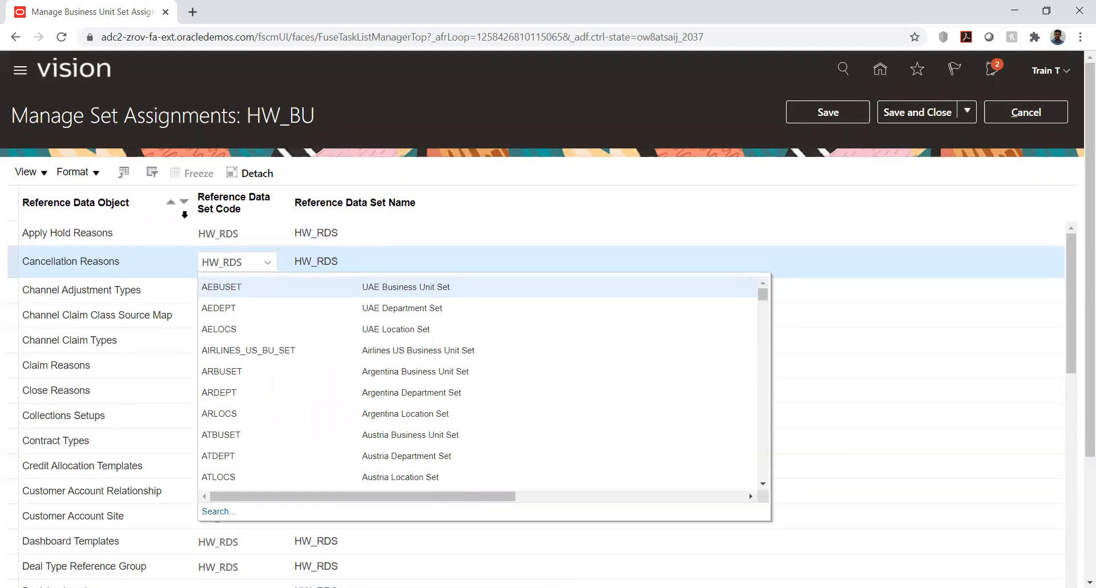
left_click(100, 234)
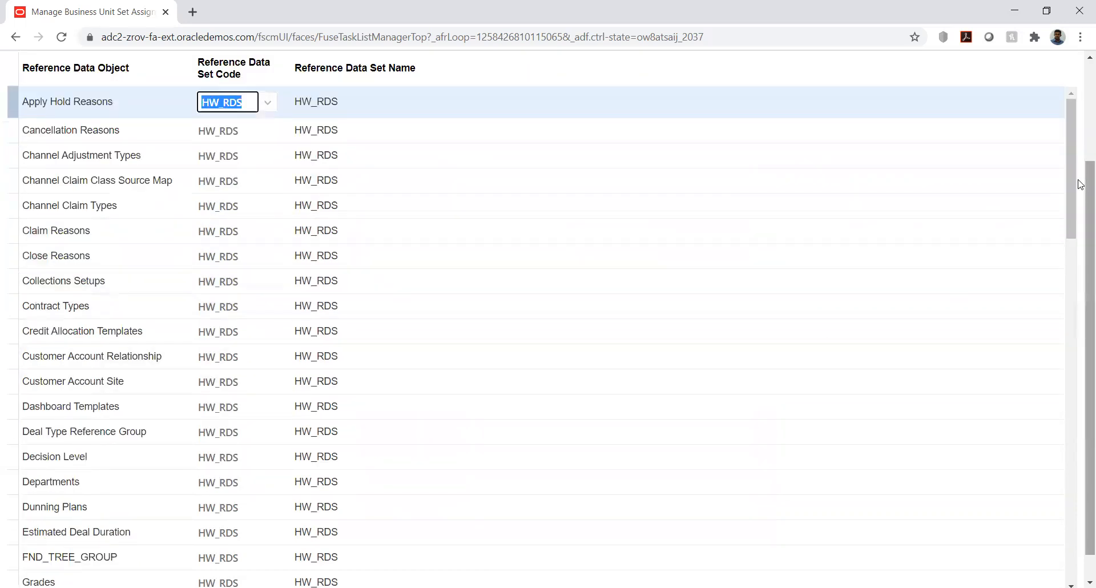
Step: Review the remaining reference data set assignments, including Payables Payment Terms, and leave the set assignments without saving
left_click_drag(1071, 171, 1080, 404)
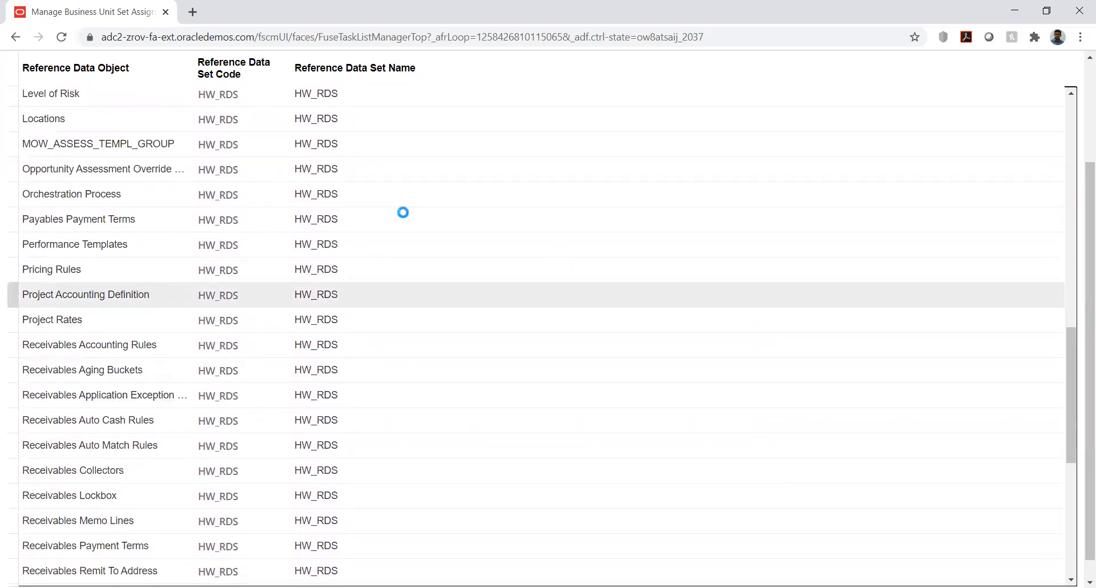
left_click(131, 217)
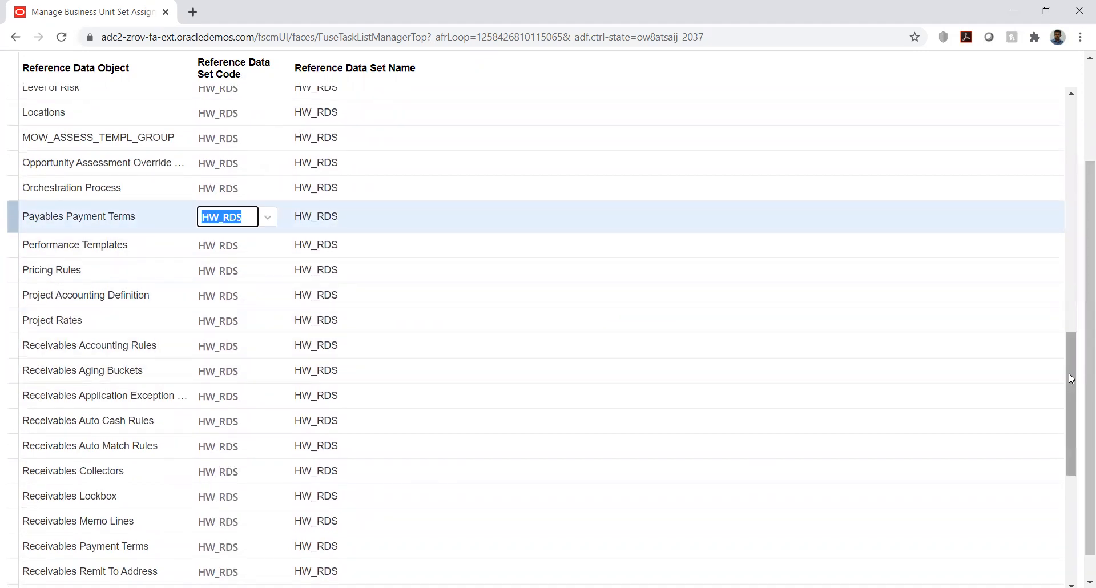
left_click(1068, 373)
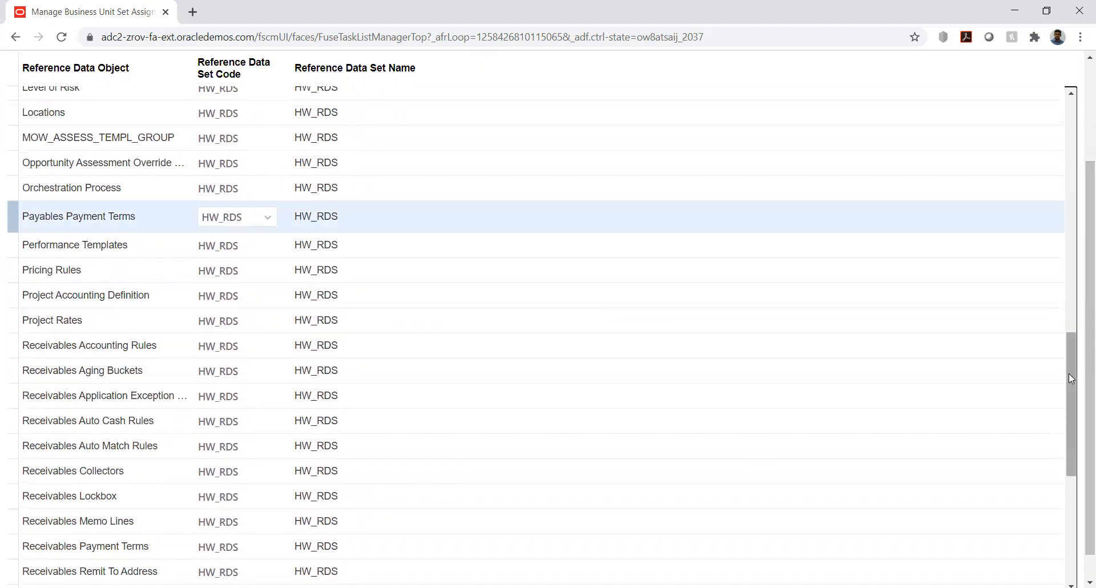
right_click(1070, 405)
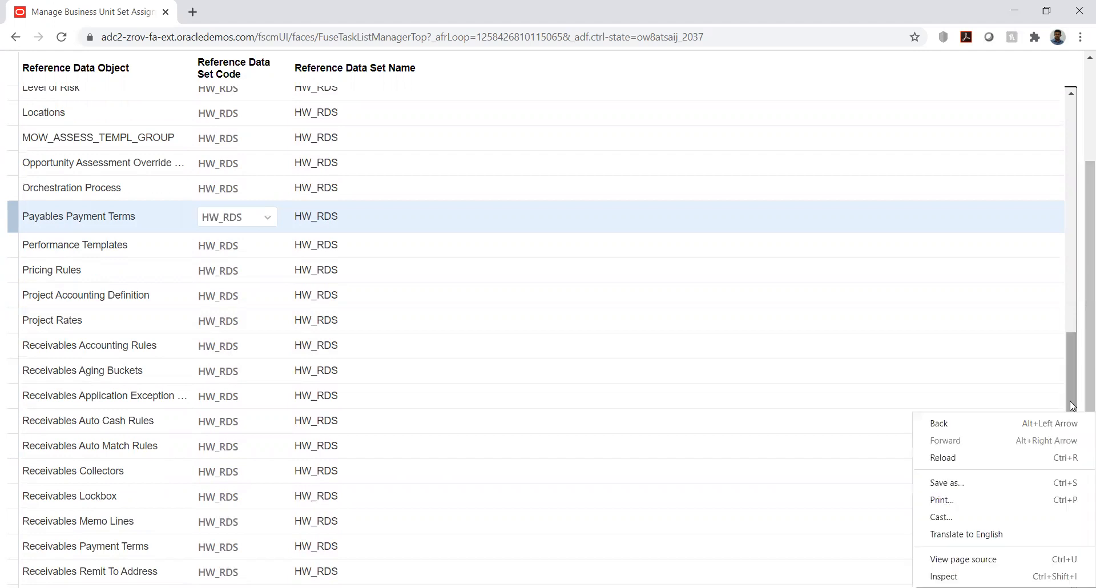
left_click(1069, 400)
scroll(1068, 421, "down", 1)
left_click_drag(1069, 422, 1066, 514)
left_click_drag(1080, 383, 1079, 116)
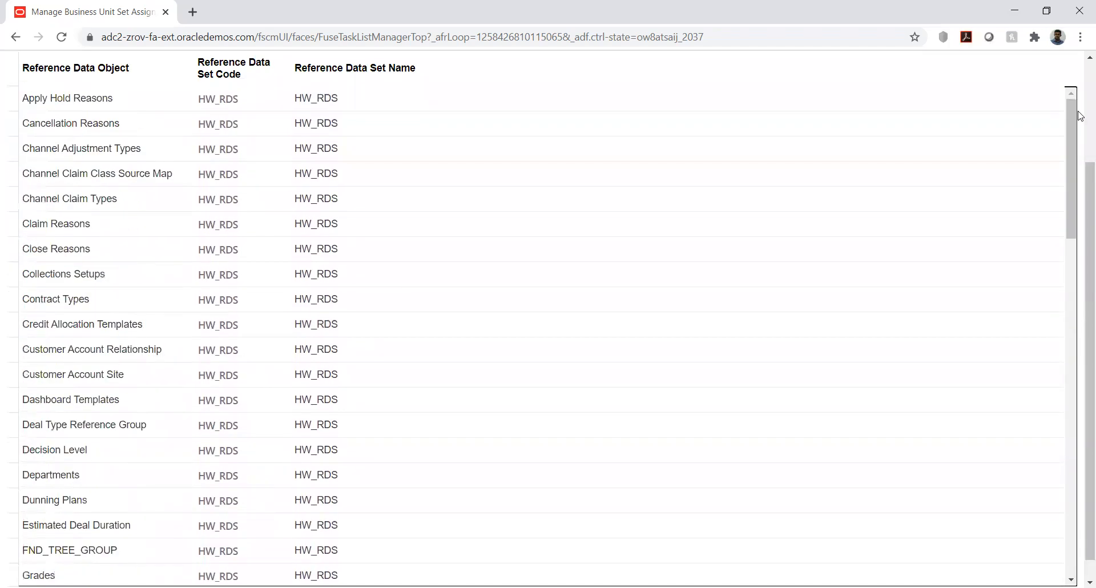
scroll(1080, 116, "up", 3)
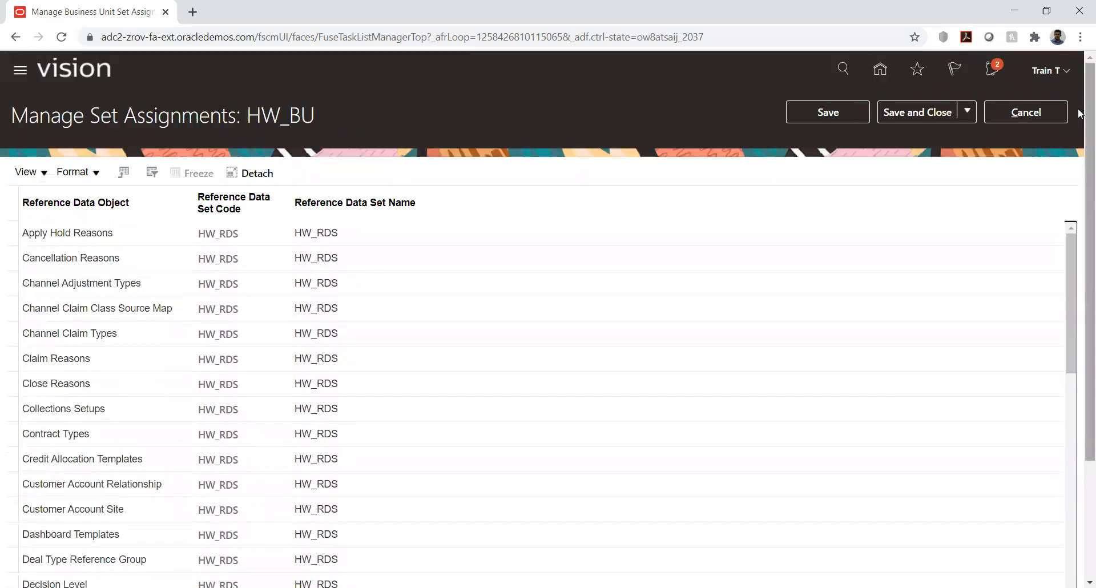
left_click(1030, 109)
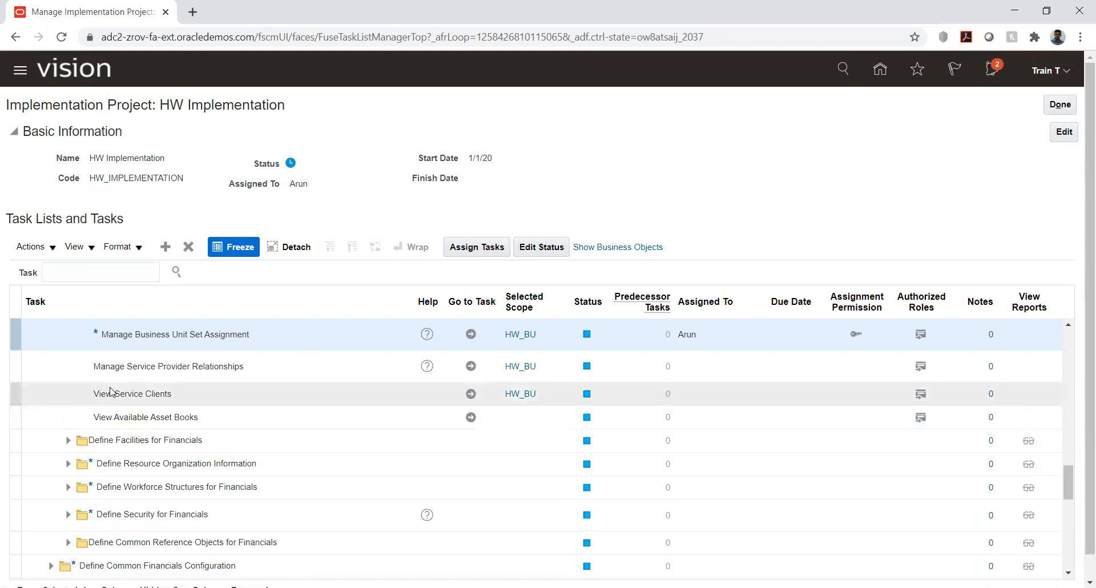
Step: Expand Define Invoicing and Payments Configuration and its Define Supplier Configuration for Financials task list
scroll(86, 402, "down", 2)
scroll(64, 422, "down", 2)
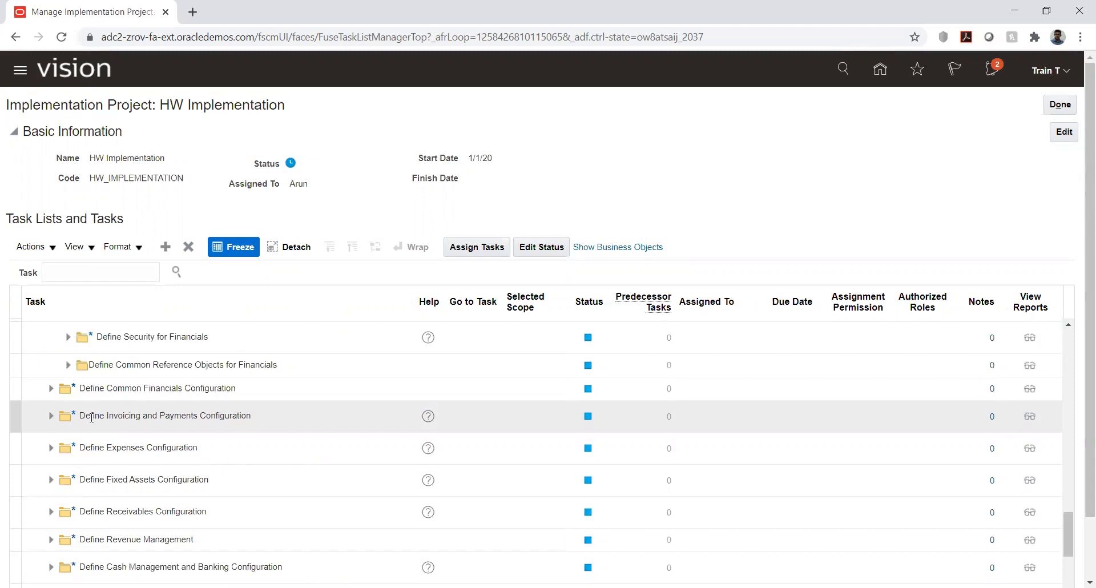
left_click(51, 415)
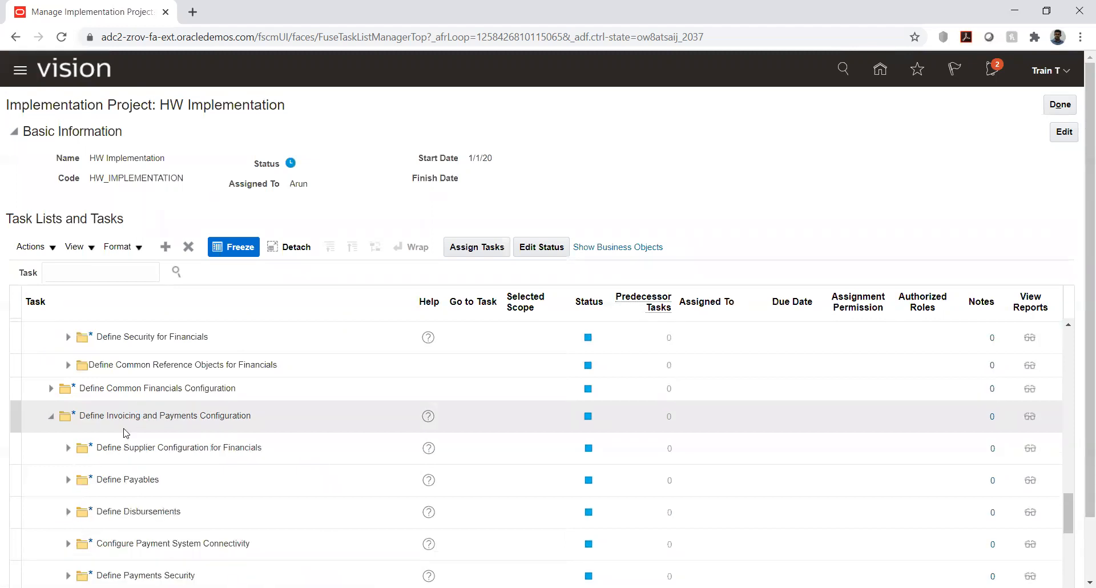
scroll(107, 435, "down", 2)
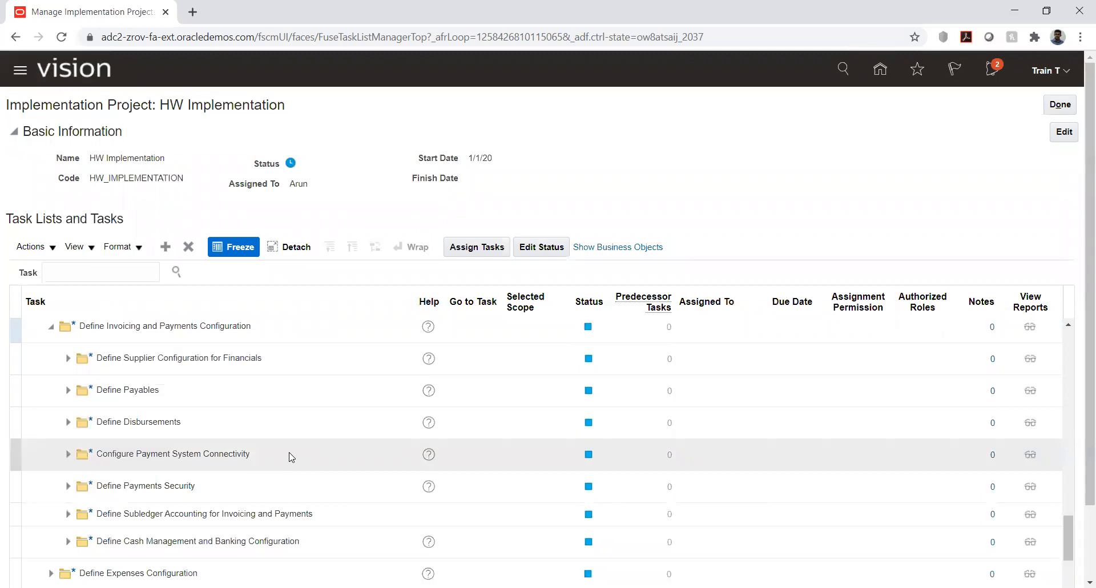
left_click(67, 358)
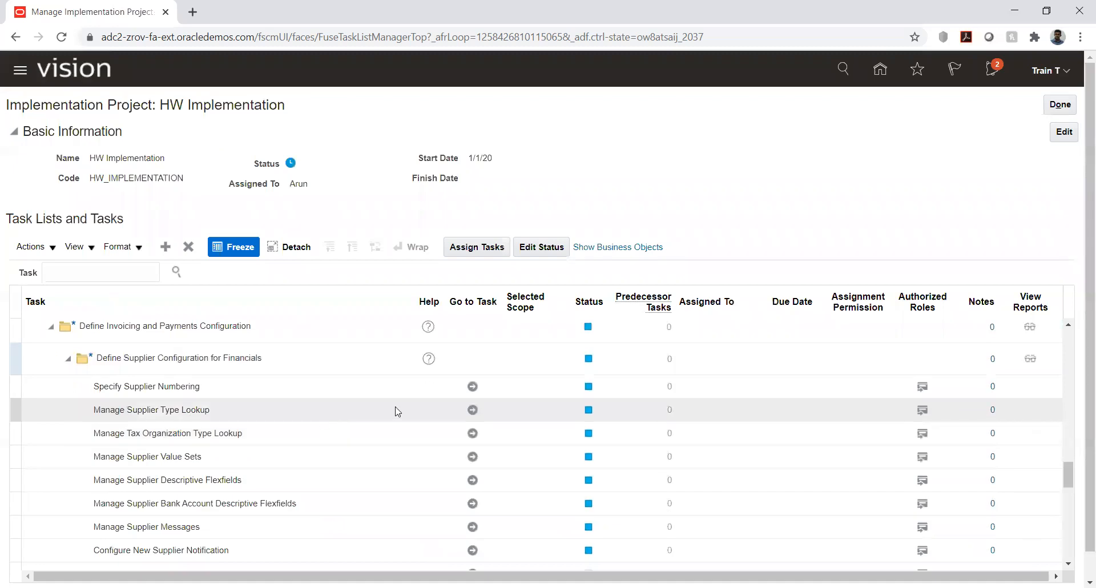
Step: Open the Specify Supplier Numbering task to view its setting, and cancel back to the HW Implementation task list
left_click(471, 387)
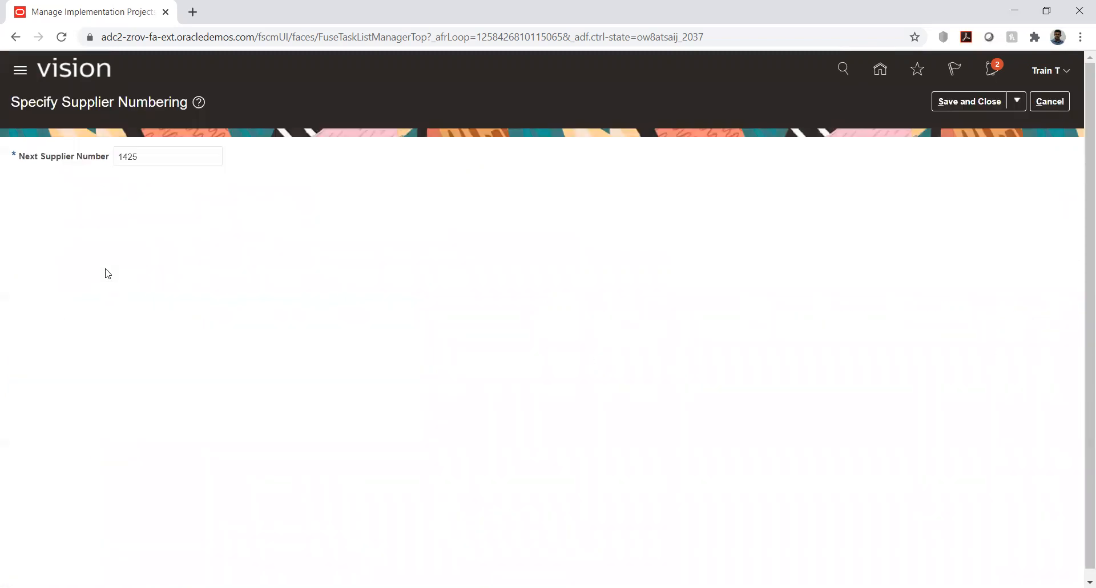
left_click(1050, 102)
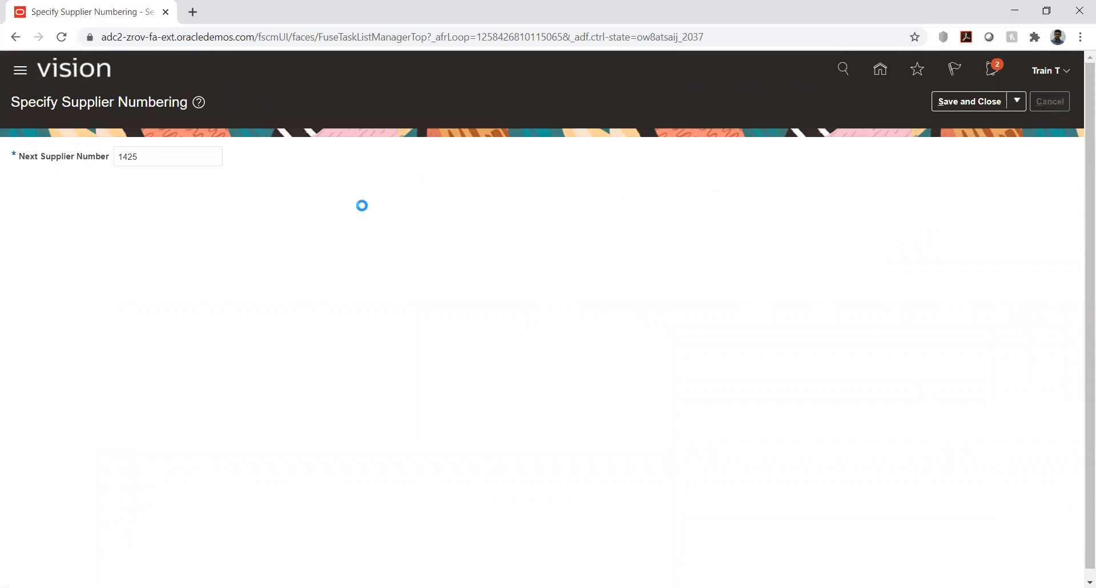
left_click(129, 272)
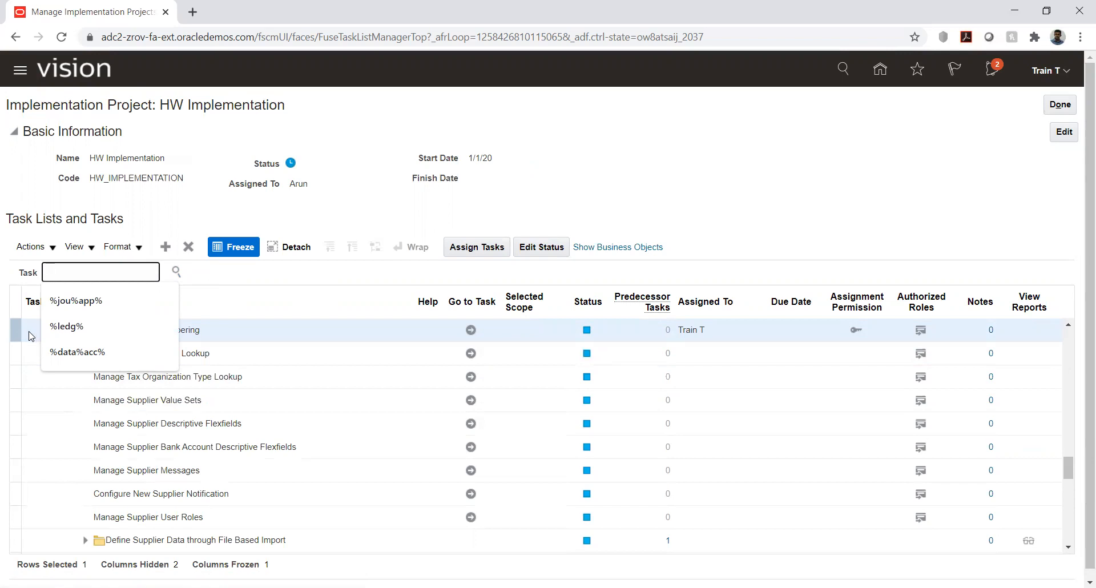
left_click(10, 183)
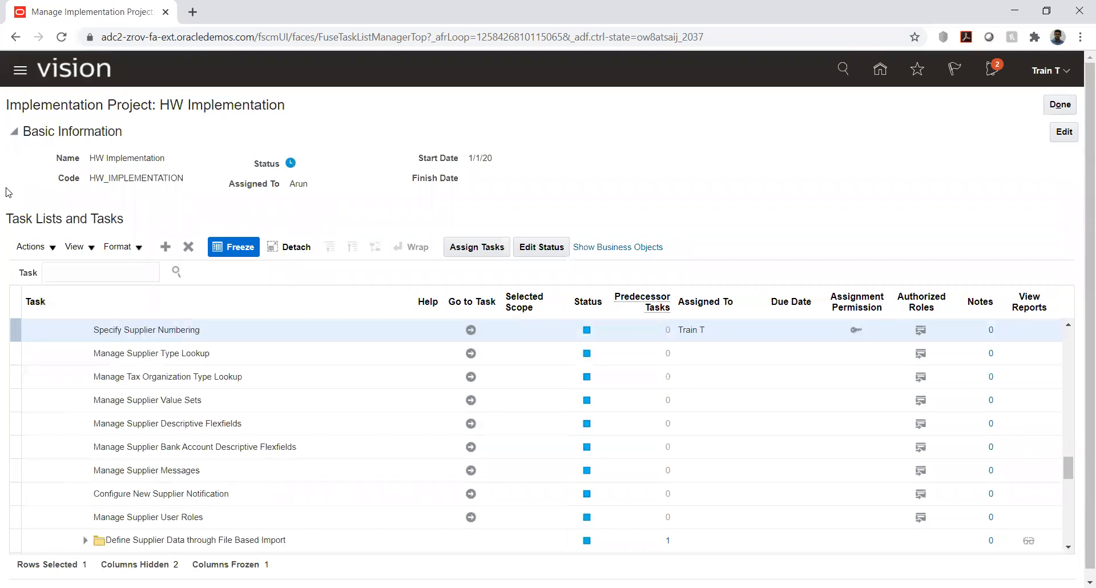
Step: Reopen Specify Supplier Numbering, examine the Next Supplier Number field and leave the task without saving
left_click(471, 329)
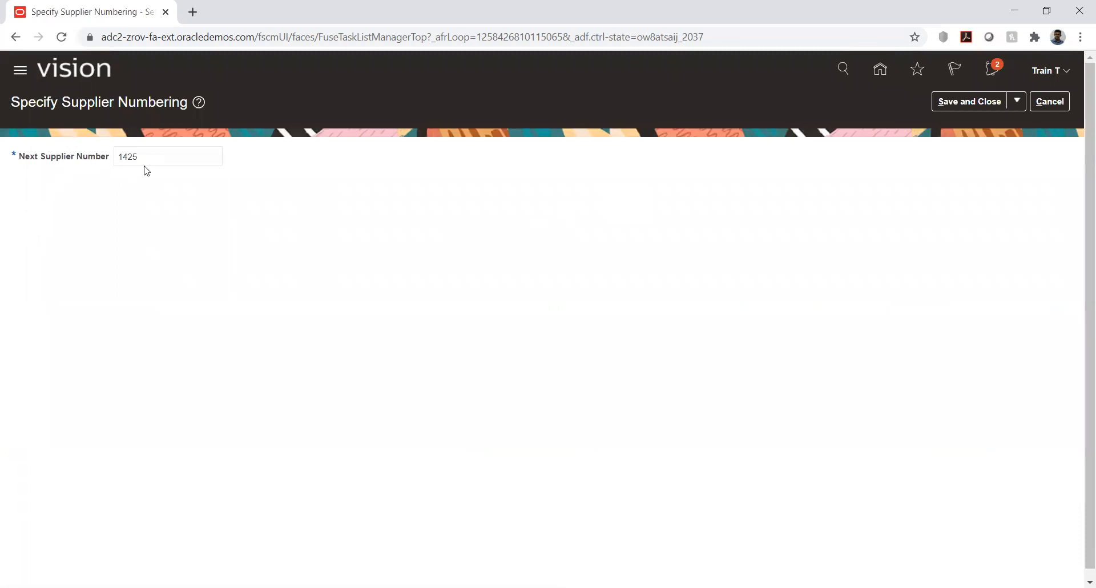
left_click_drag(155, 159, 115, 158)
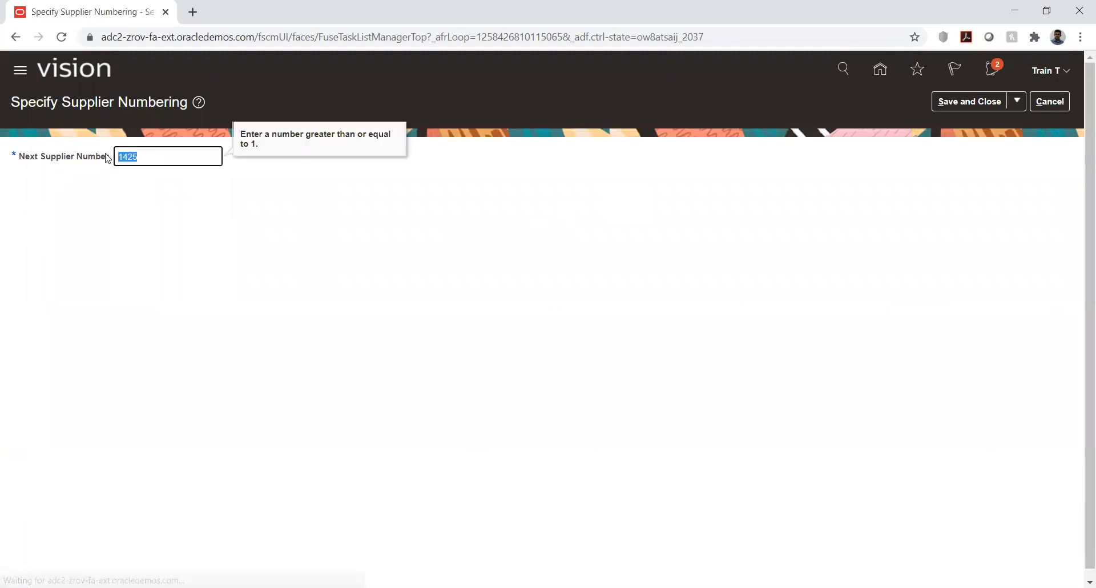
left_click(97, 226)
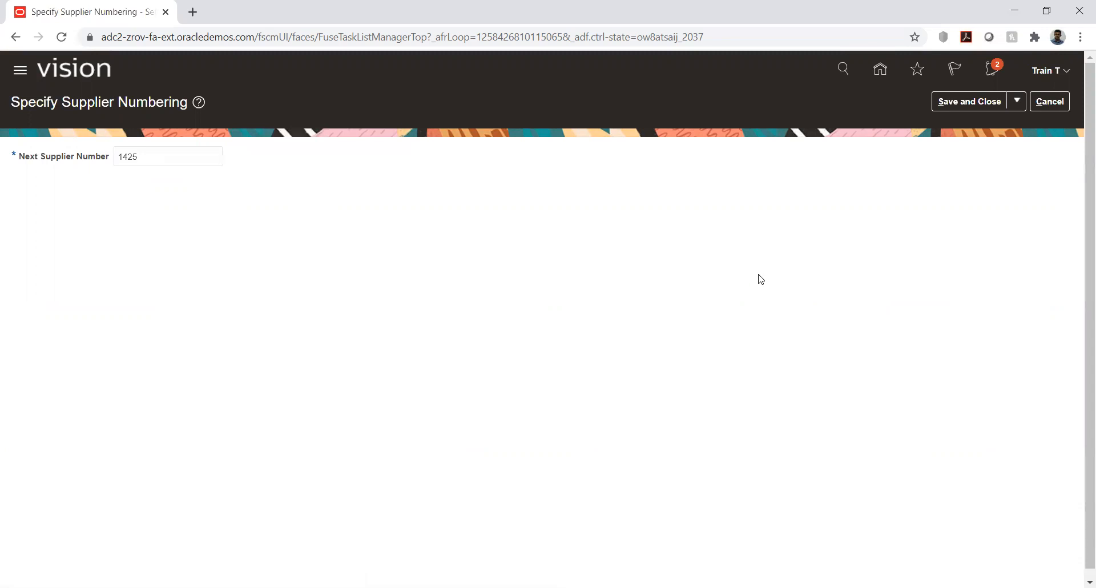
left_click(175, 152)
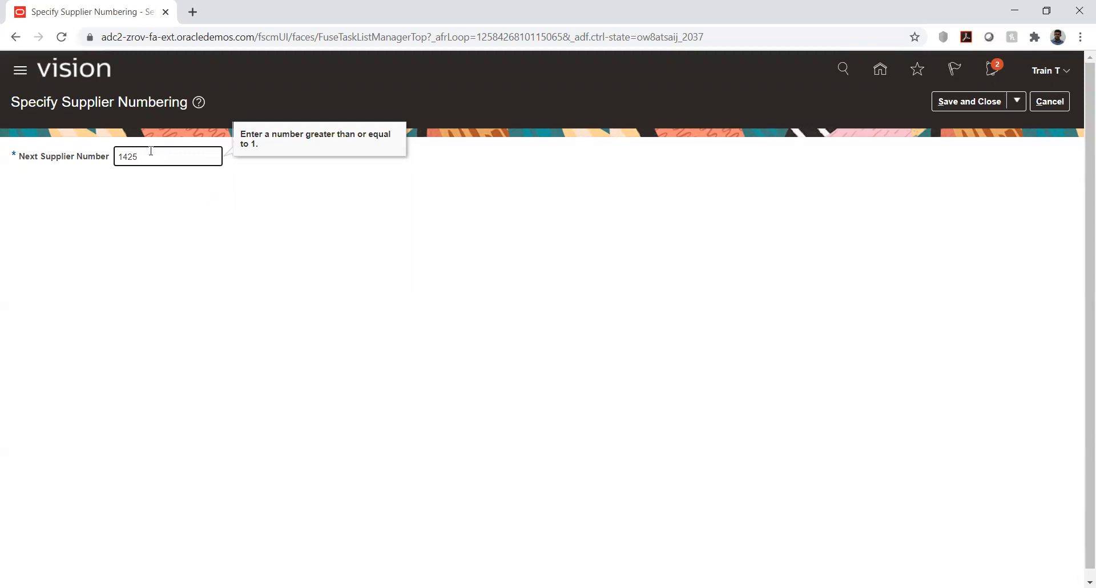
left_click(140, 209)
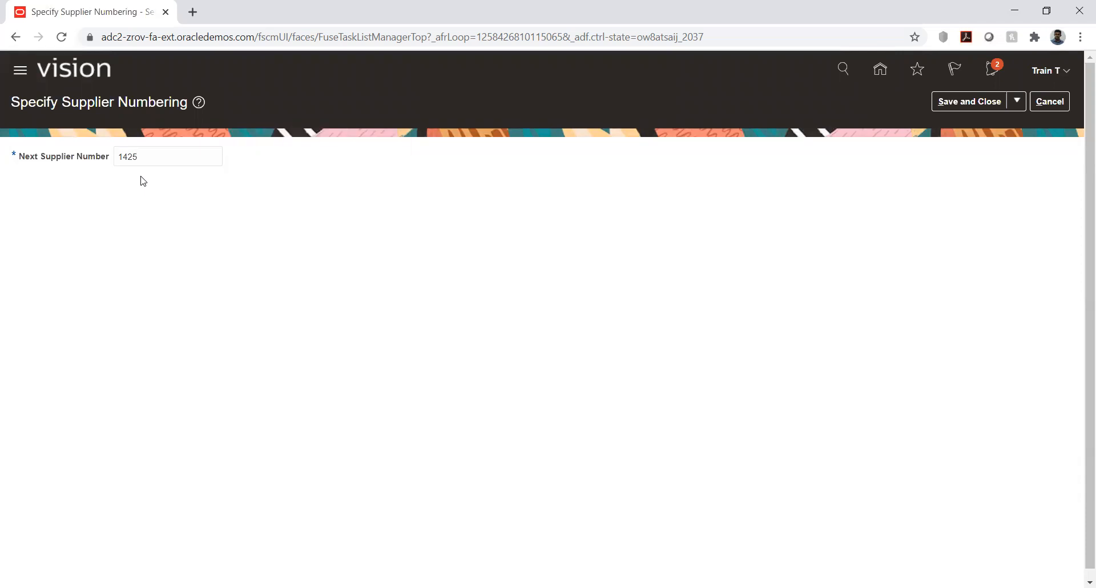
left_click(150, 157)
left_click(122, 257)
left_click(1049, 97)
Step: Expand the Define Payables task list and select the Manage Supplier Bank Account Descriptive Flexfields task above it
scroll(64, 309, "down", 3)
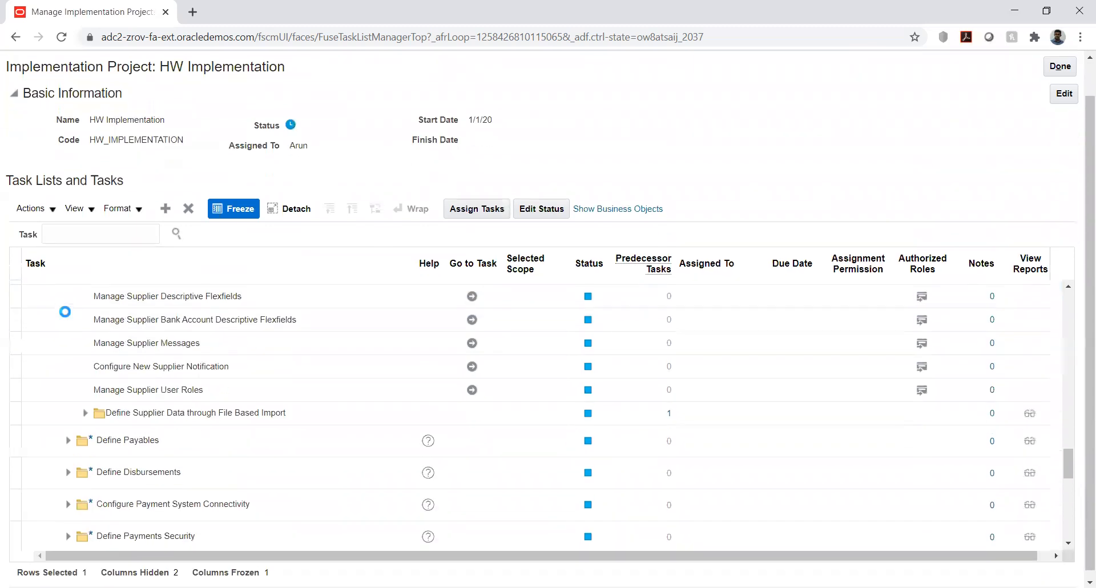
scroll(57, 354, "down", 3)
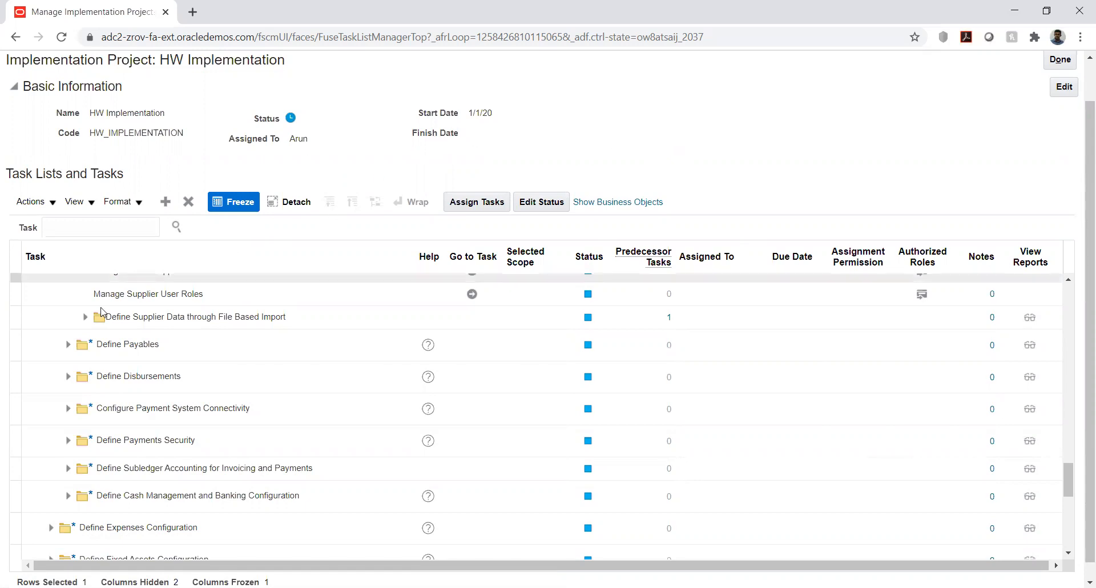
left_click(67, 346)
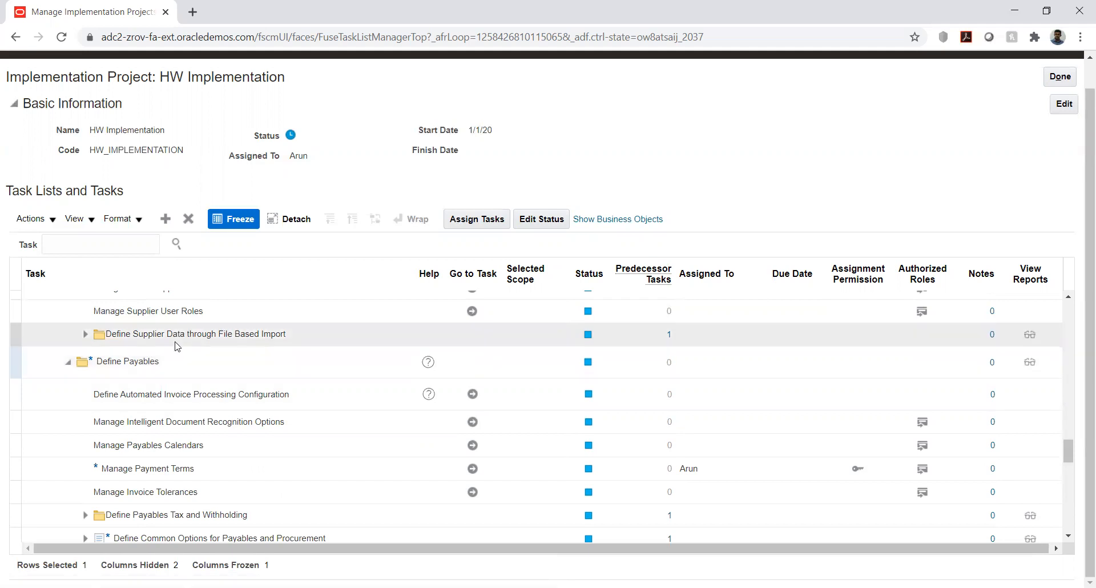
scroll(177, 347, "up", 2)
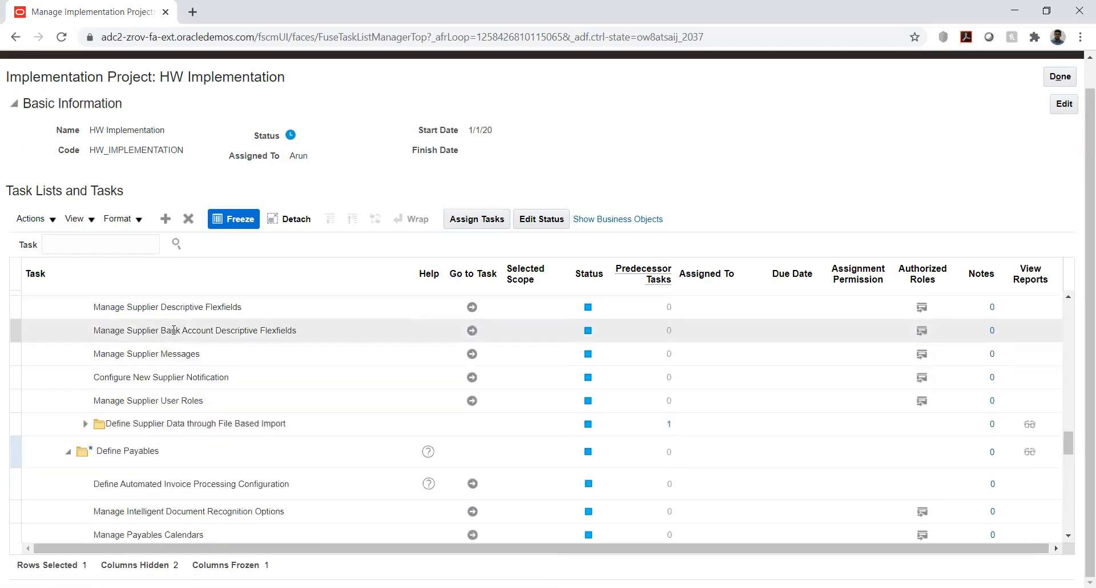
left_click(167, 329)
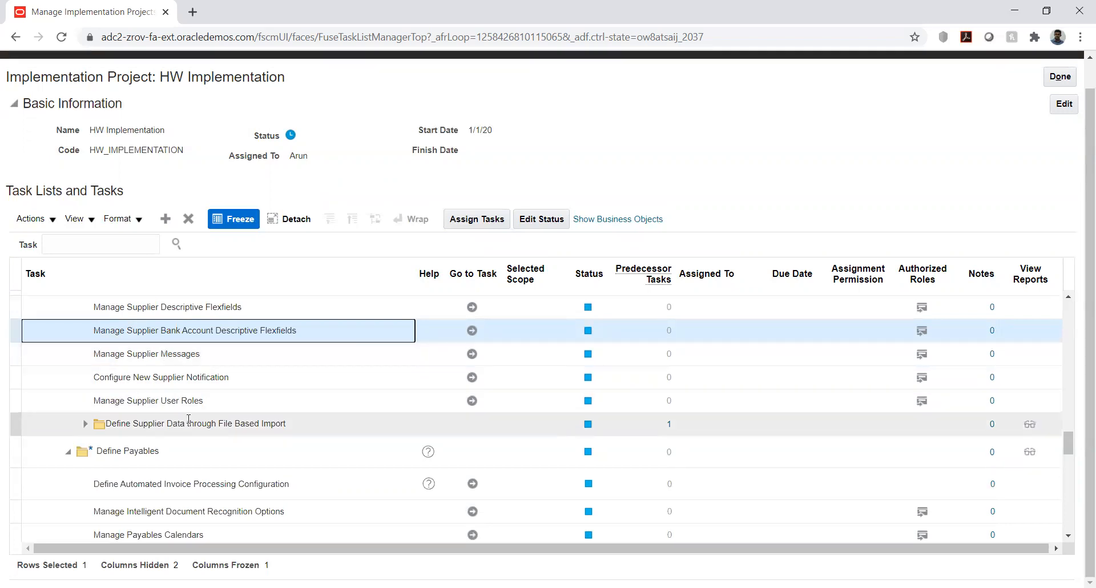
scroll(1017, 184, "up", 1)
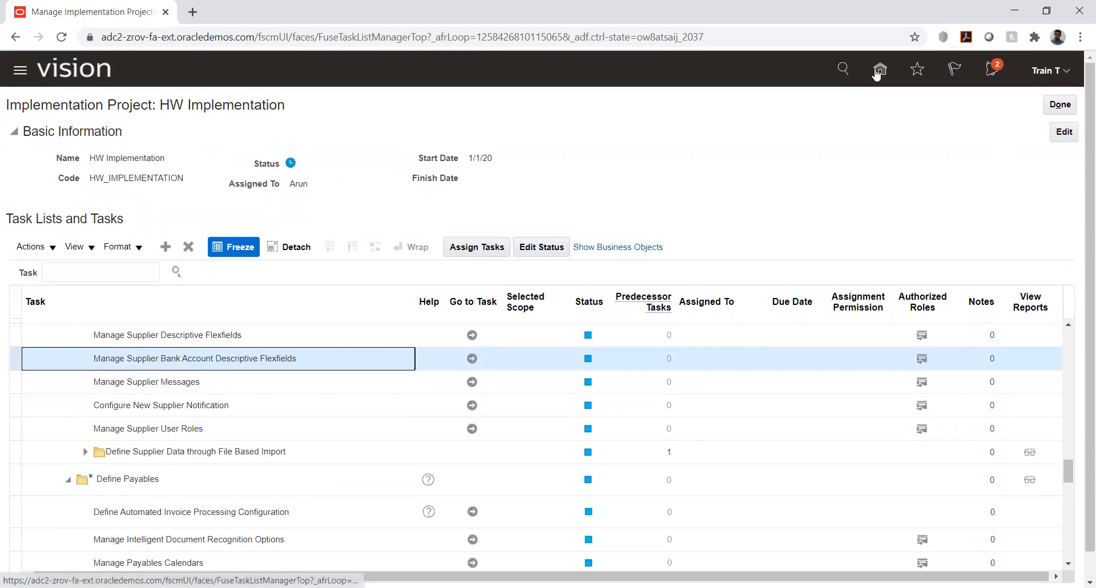
Step: From the home page, view the Payables apps and open Manage Suppliers in the Procurement Suppliers work area
left_click(879, 72)
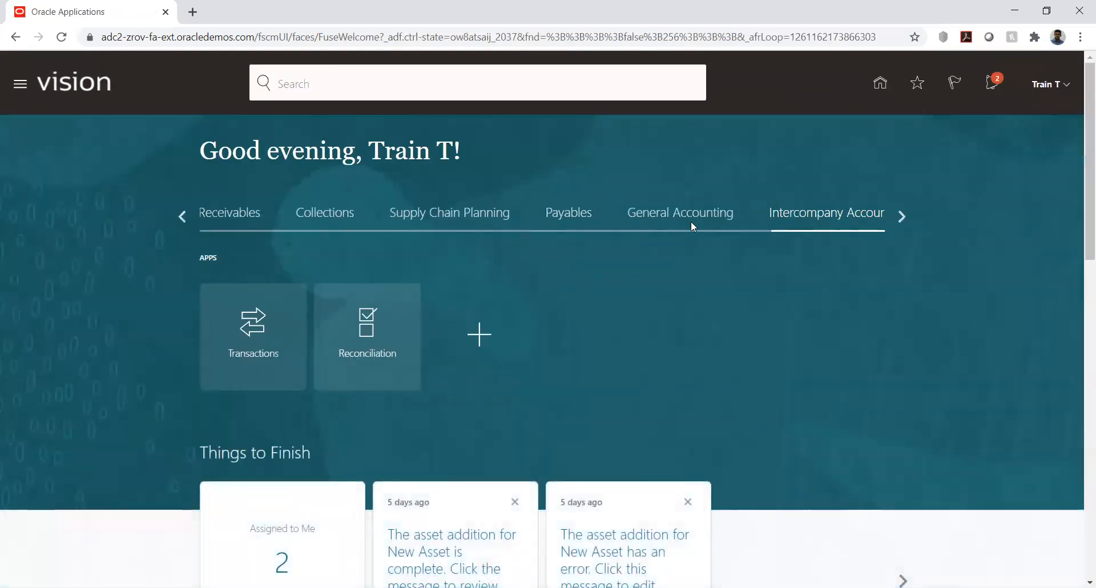
left_click(563, 221)
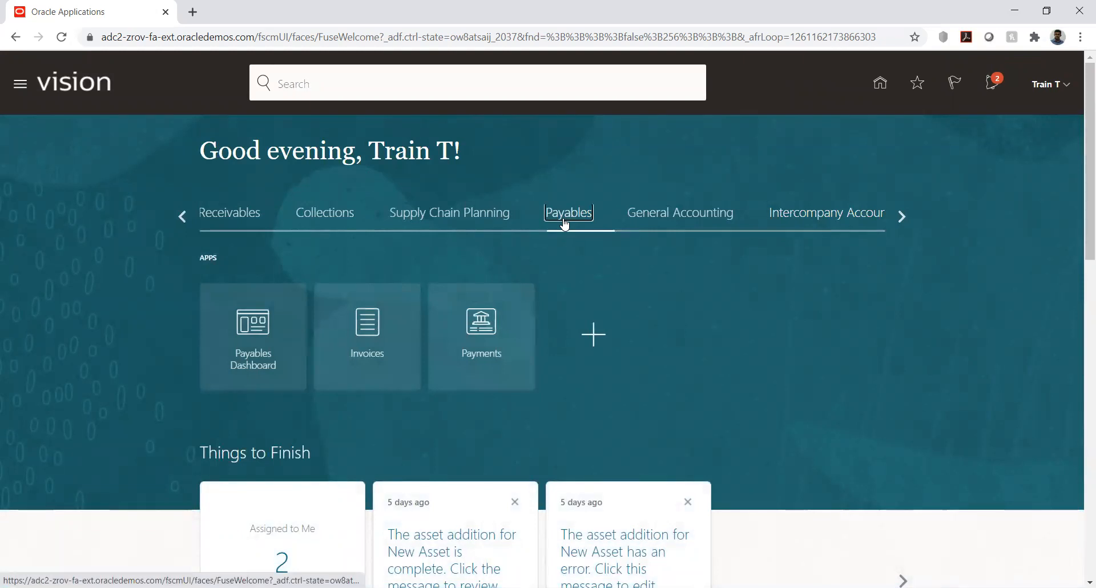
left_click(185, 217)
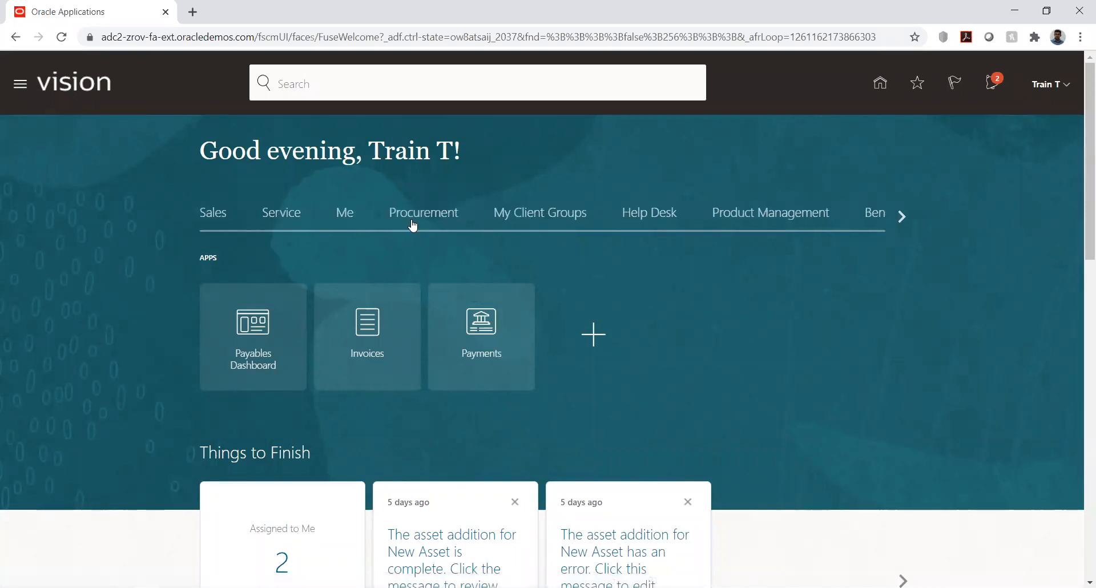
left_click(415, 217)
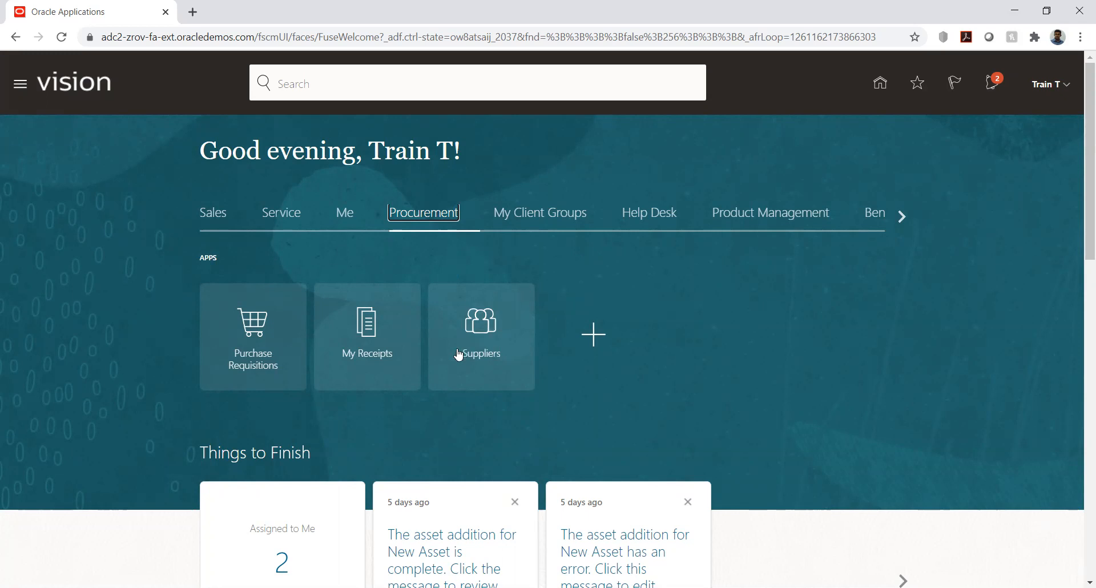
left_click(476, 330)
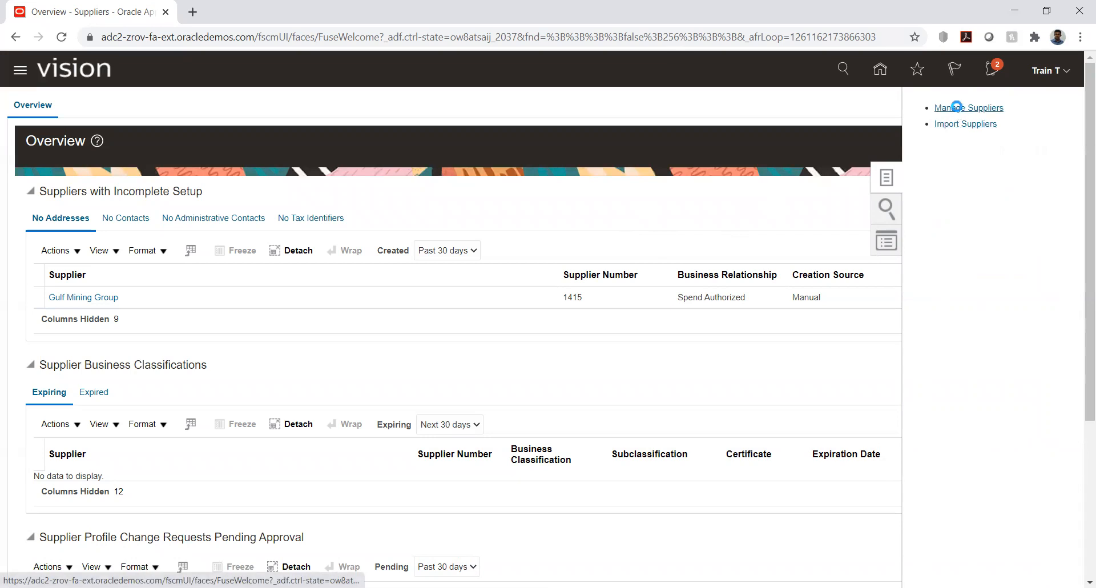
left_click(938, 109)
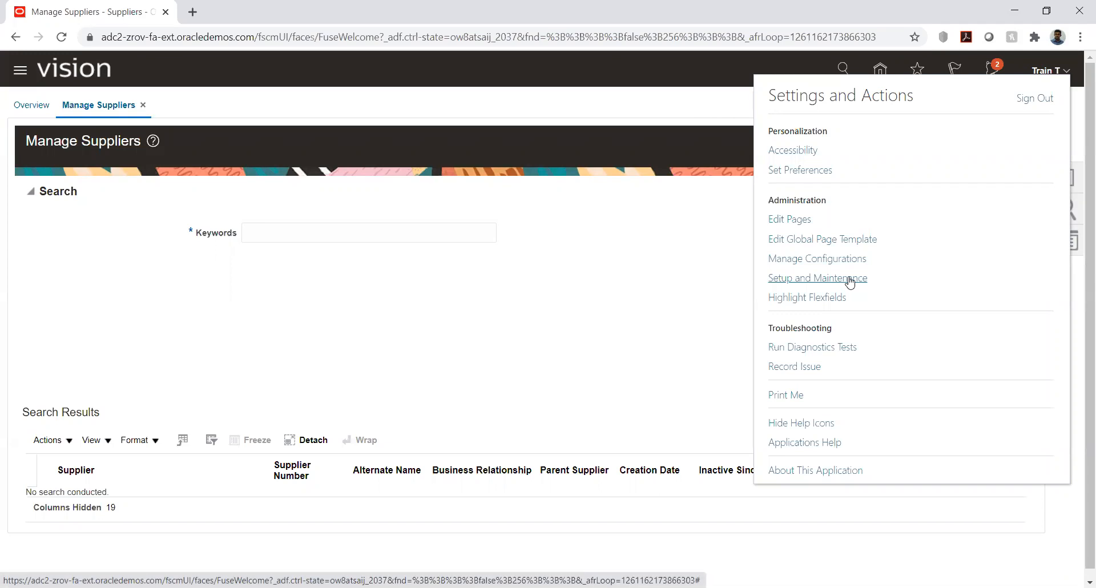
Step: Return to Setup and Maintenance and reopen the HW Implementation project from the implementation projects
left_click(849, 280)
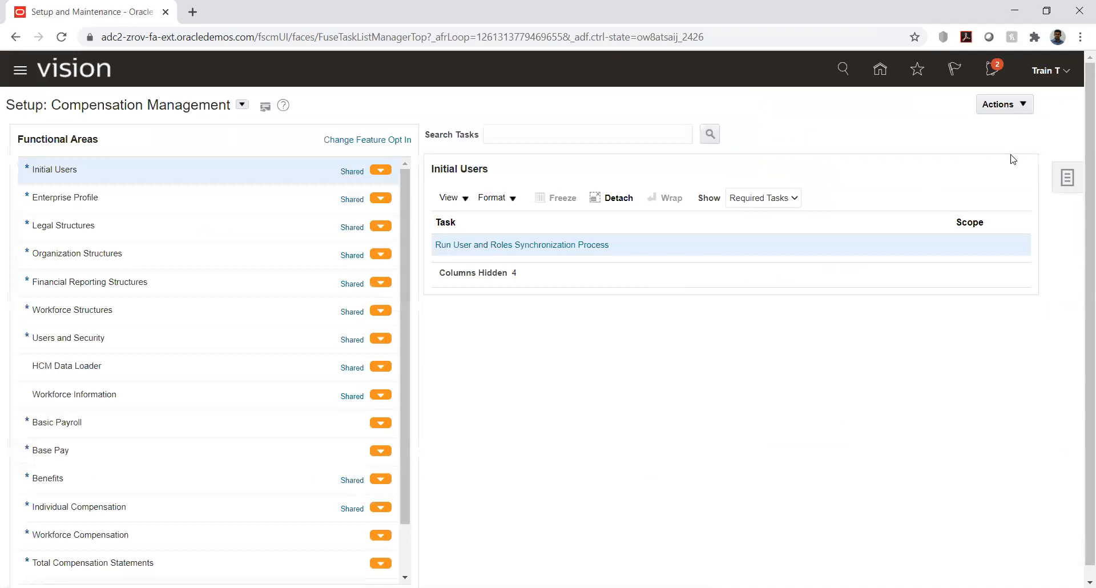
left_click(1068, 178)
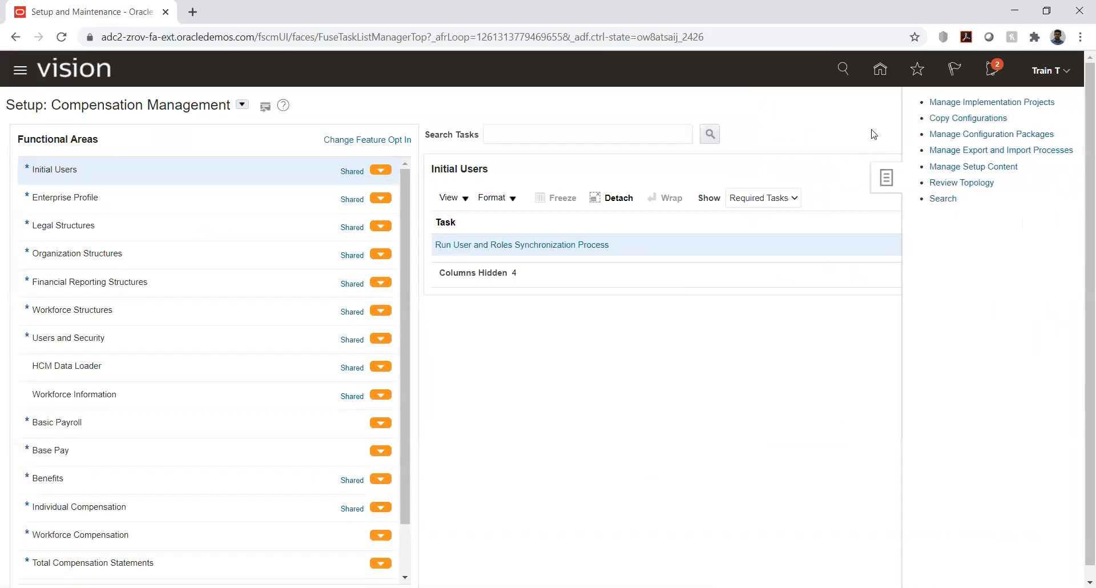
left_click(948, 103)
left_click(61, 490)
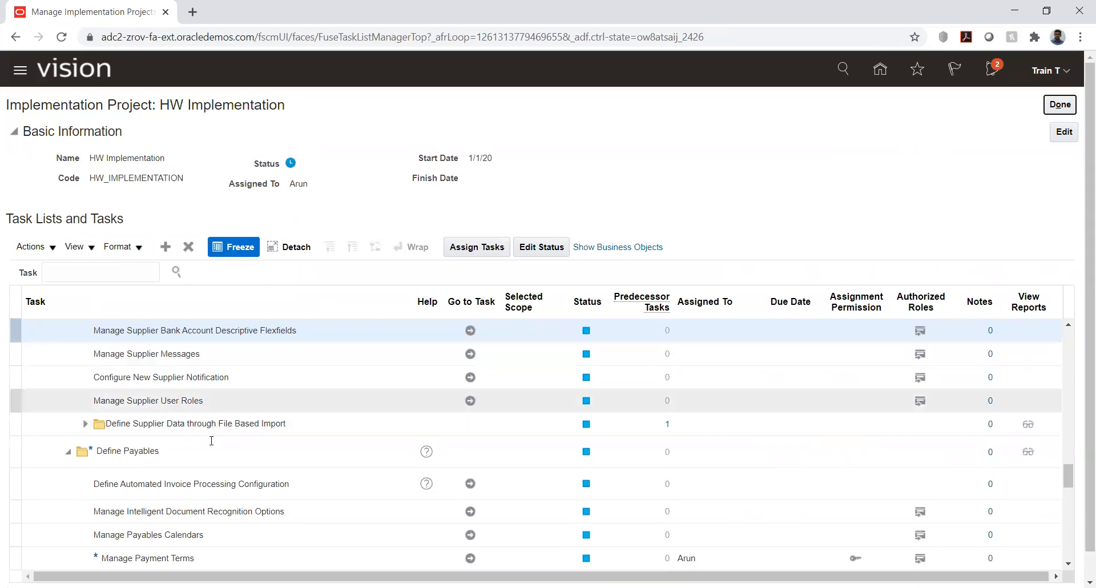
Step: Examine the Define Payables tasks, selecting Manage Payment Terms and Define Automated Invoice Processing Configuration
scroll(200, 451, "down", 2)
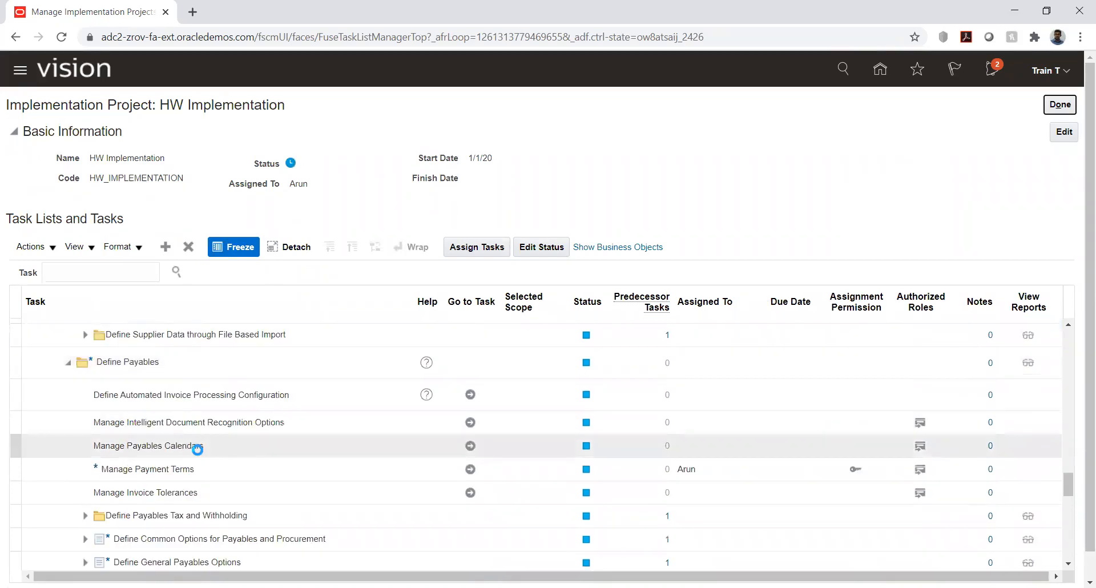
left_click(188, 471)
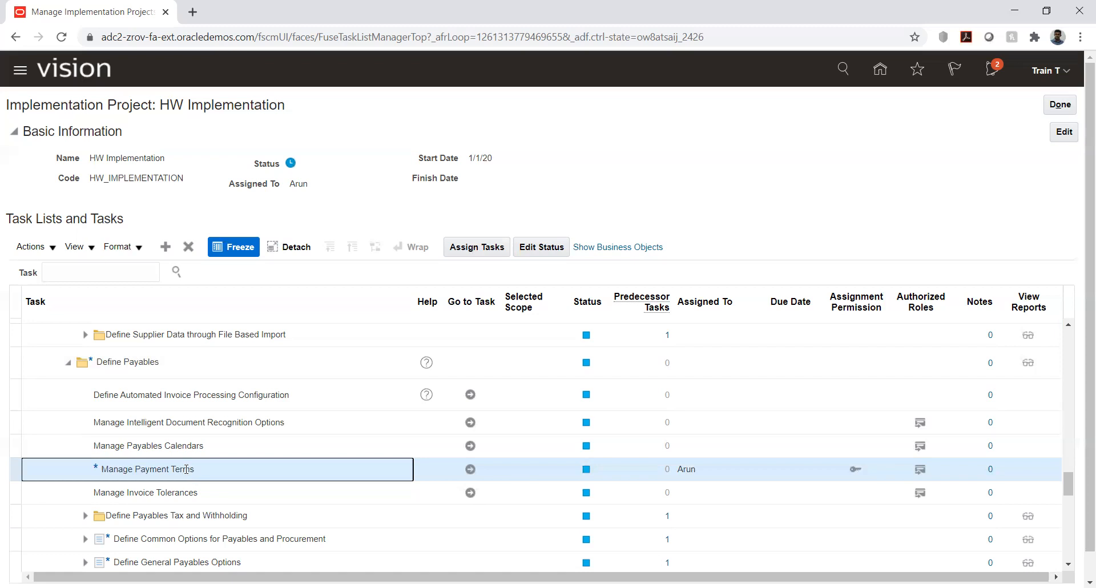
left_click(187, 396)
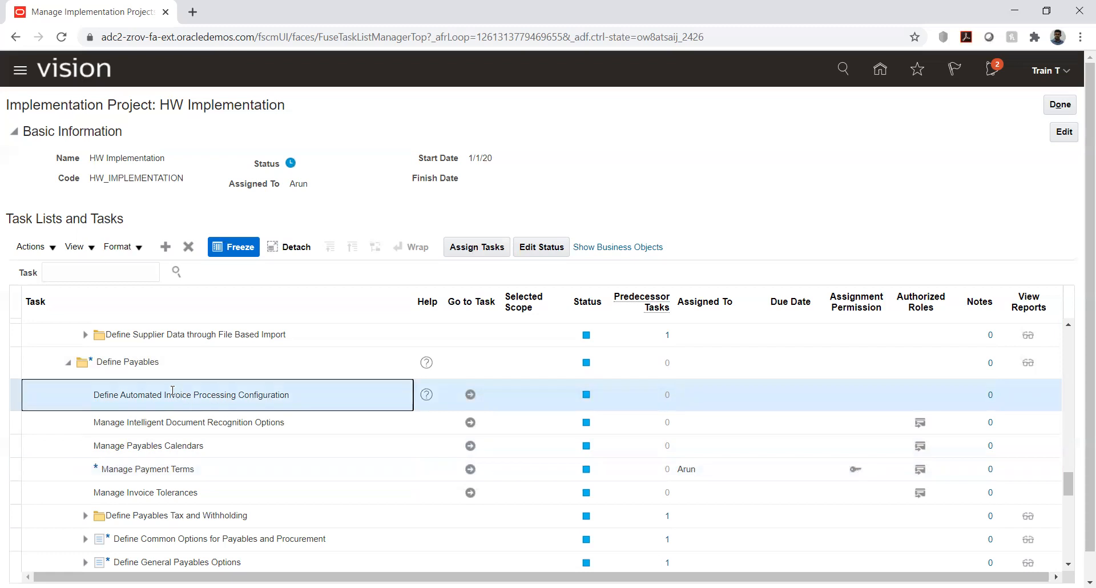
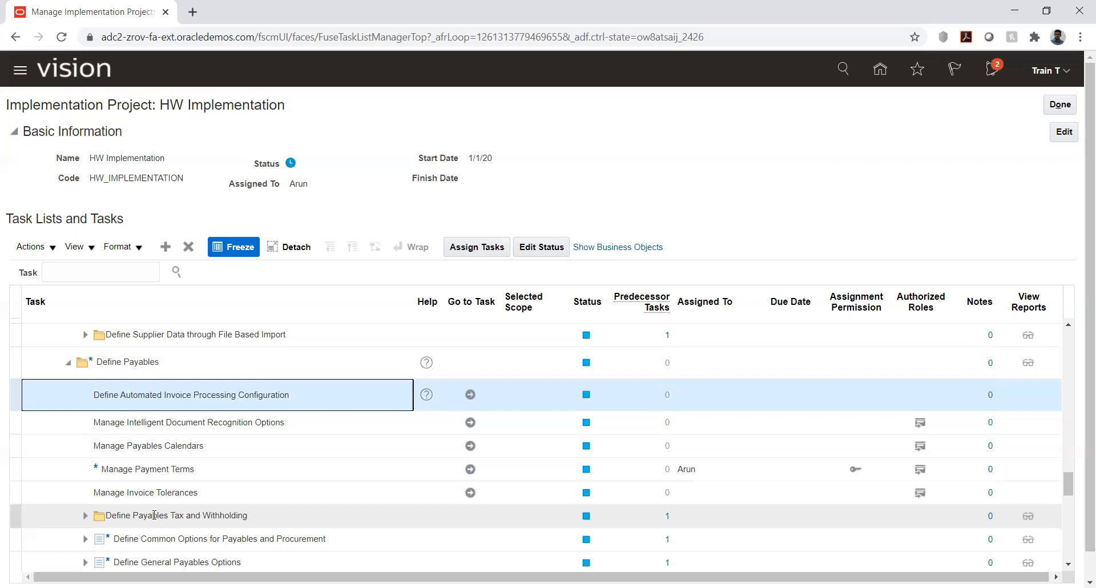
Step: Go to the Manage Payment Terms task under Define Payables and open the Immediate payment term for editing
left_click(57, 469)
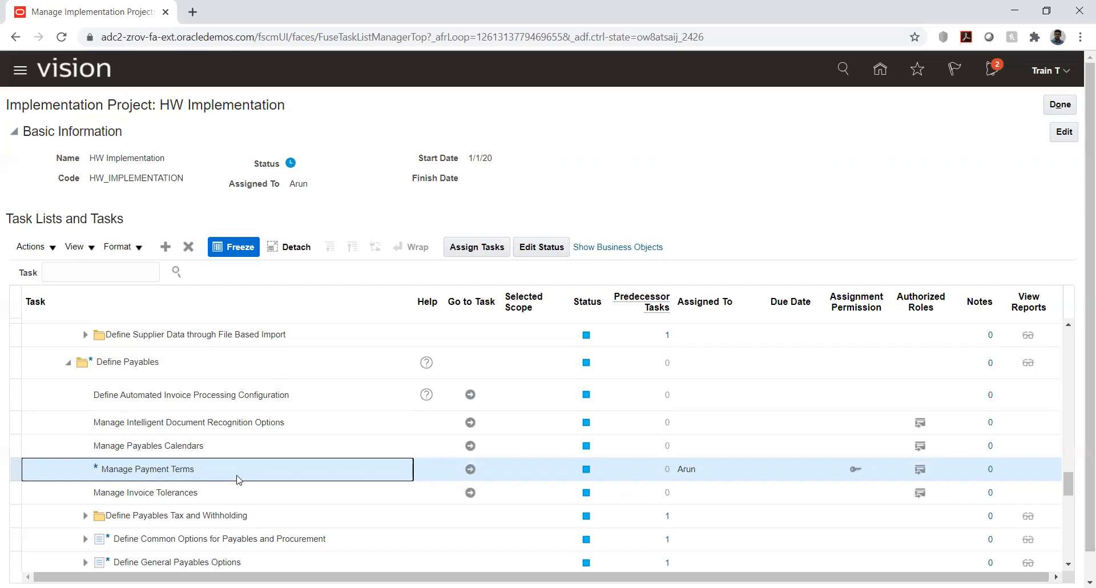
left_click(470, 469)
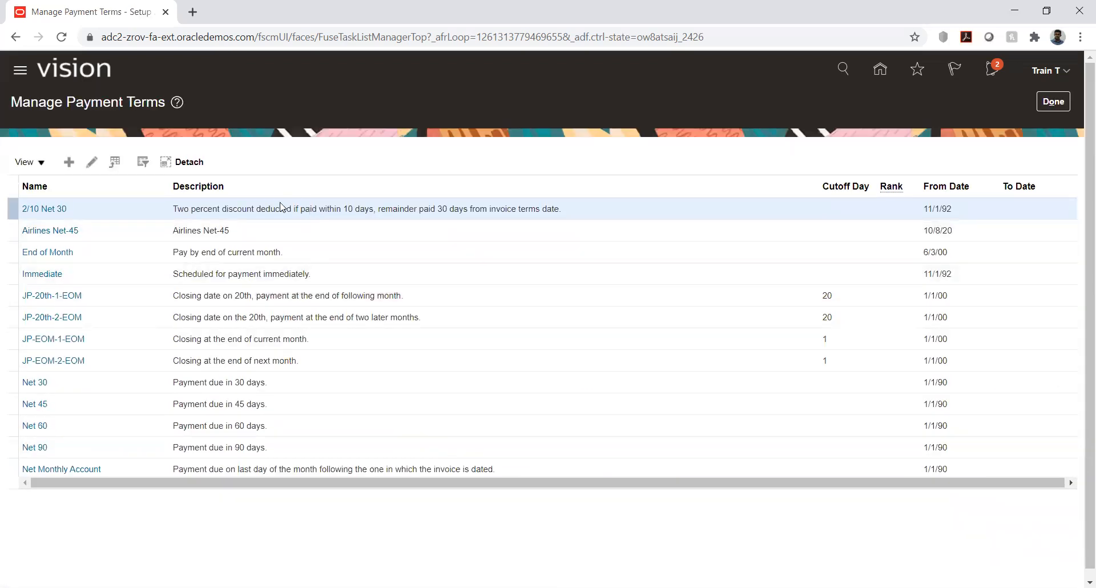
left_click(55, 275)
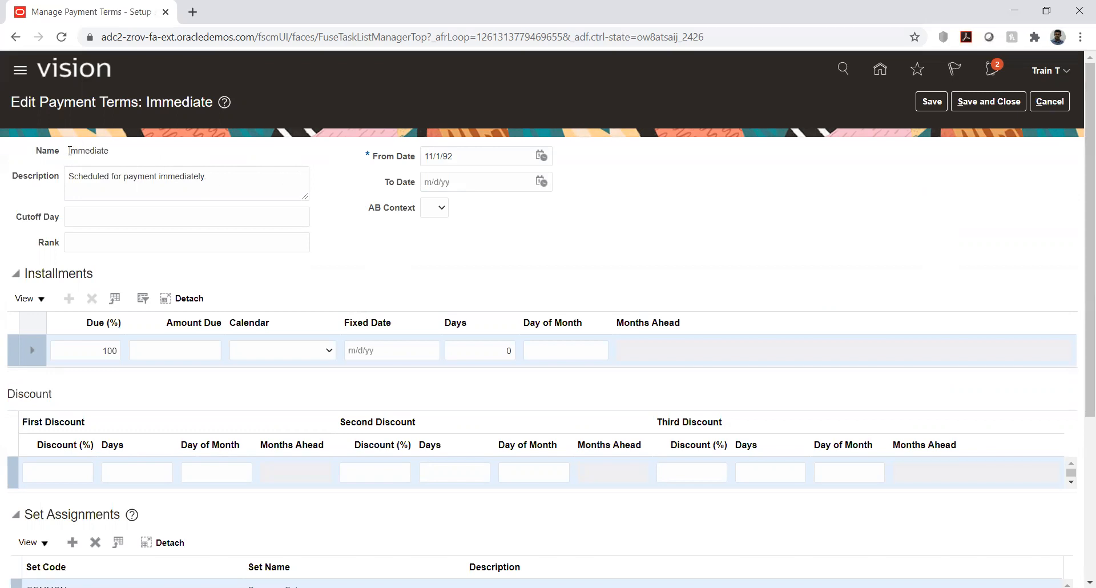
Step: Examine the Immediate payment term's name, description, installments and set assignments
left_click_drag(70, 151, 98, 168)
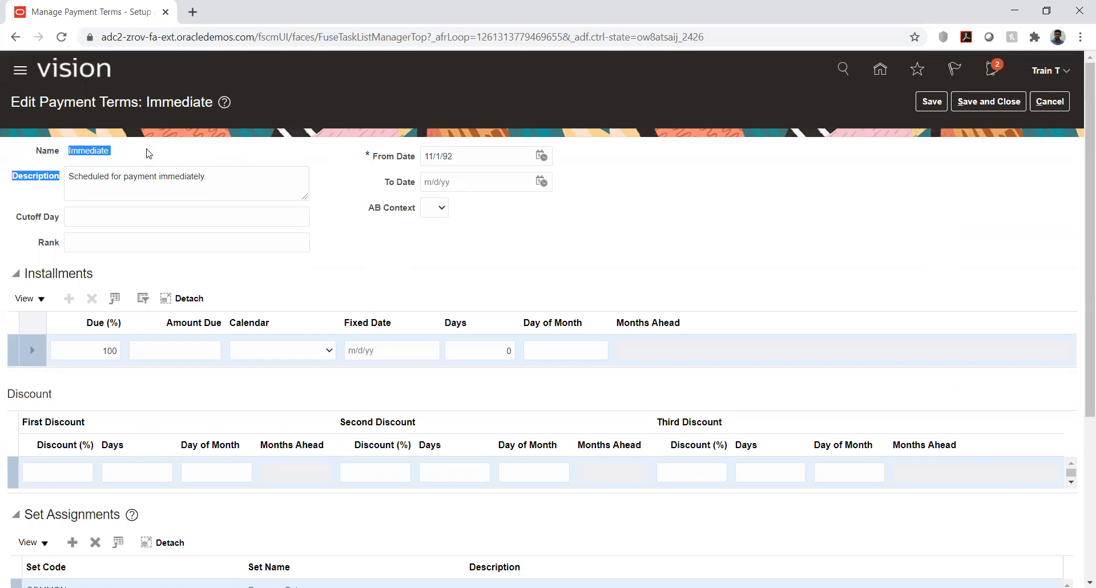
left_click(192, 162)
scroll(172, 220, "down", 1)
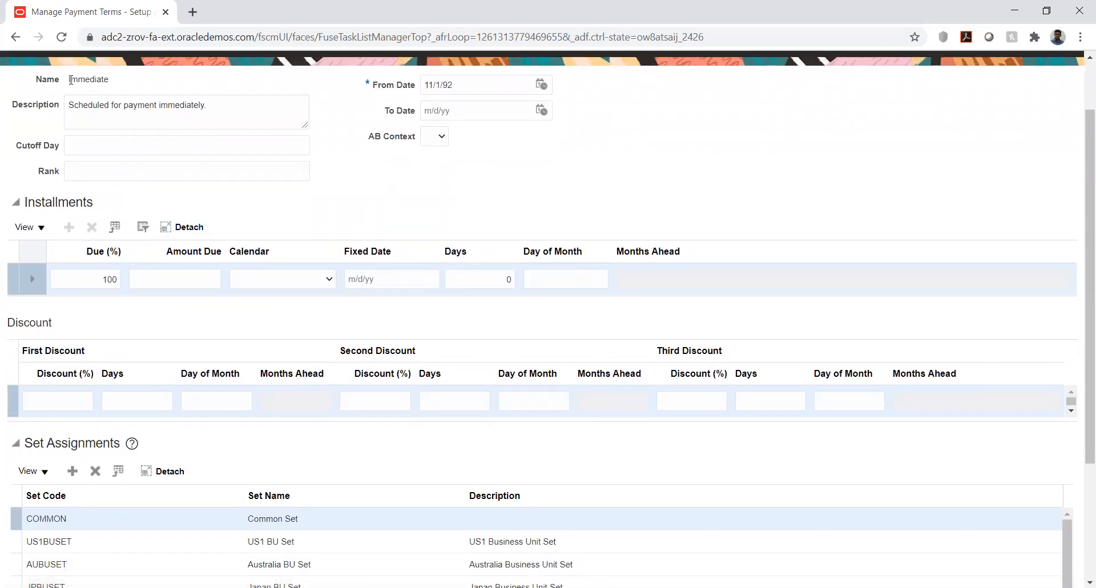
left_click_drag(70, 78, 97, 98)
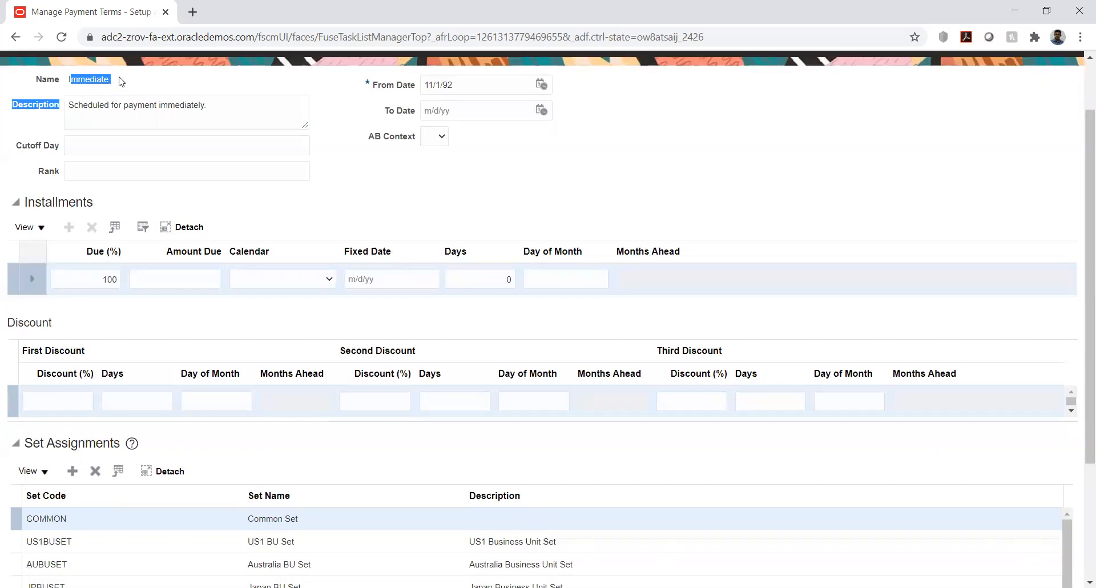
left_click(123, 76)
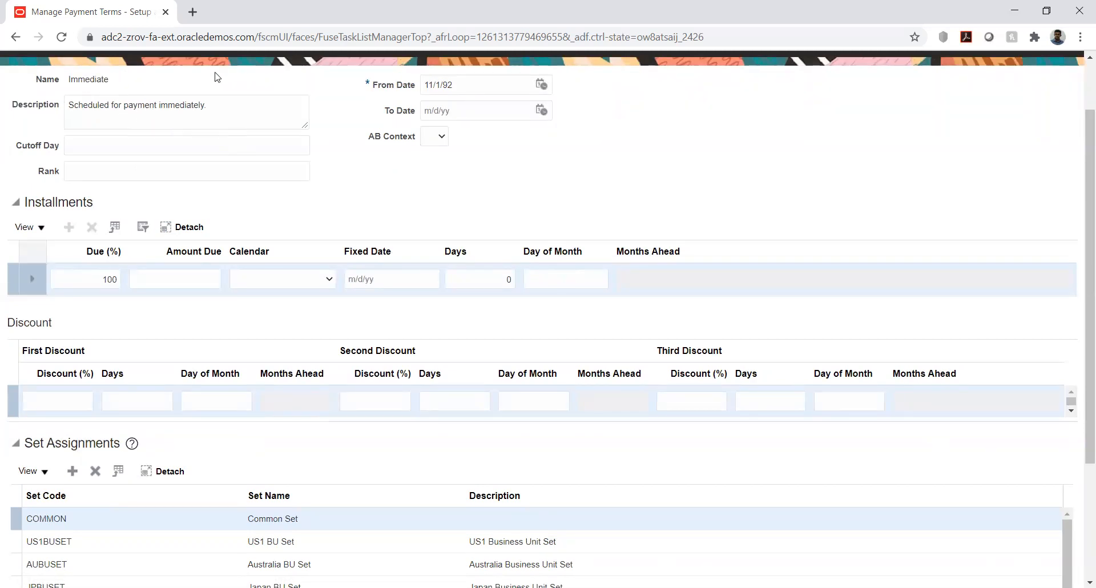
left_click_drag(78, 79, 111, 89)
scroll(123, 228, "up", 2)
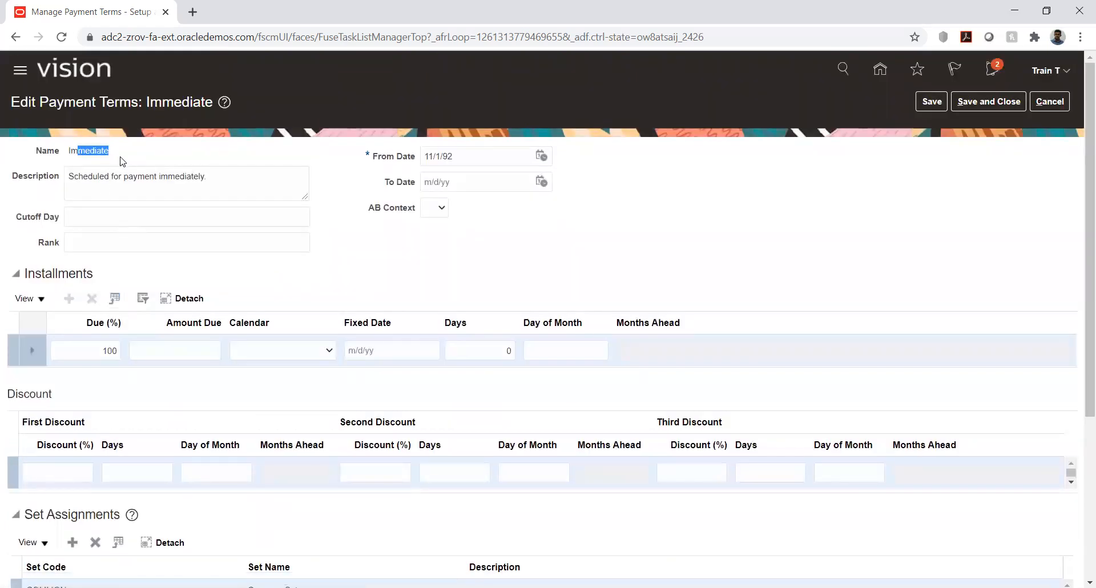
left_click(105, 150)
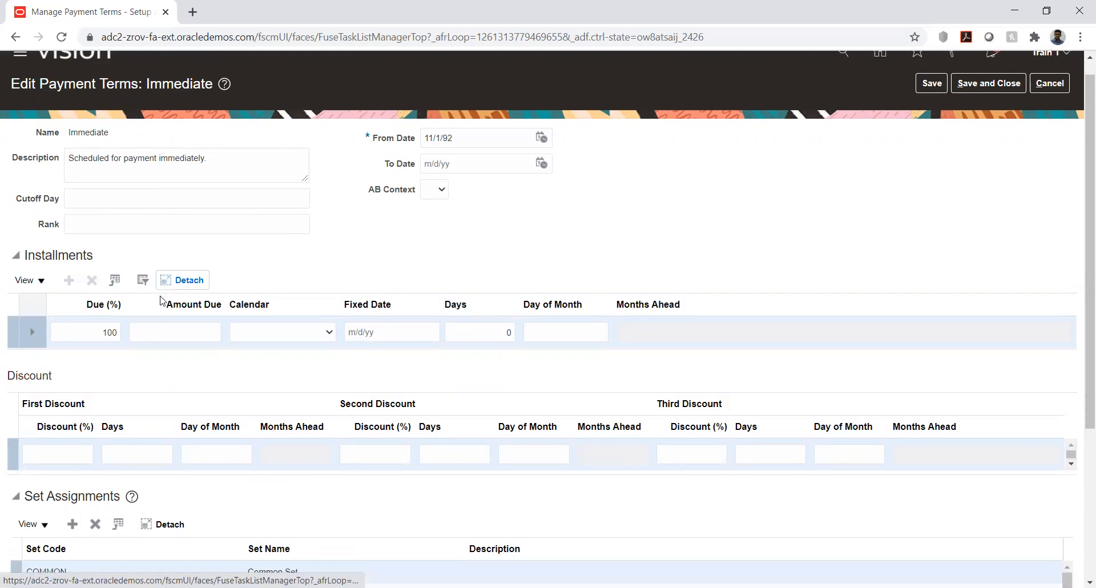
Step: Add a set assignment with set code HW RDS to the Immediate payment term
scroll(163, 300, "down", 4)
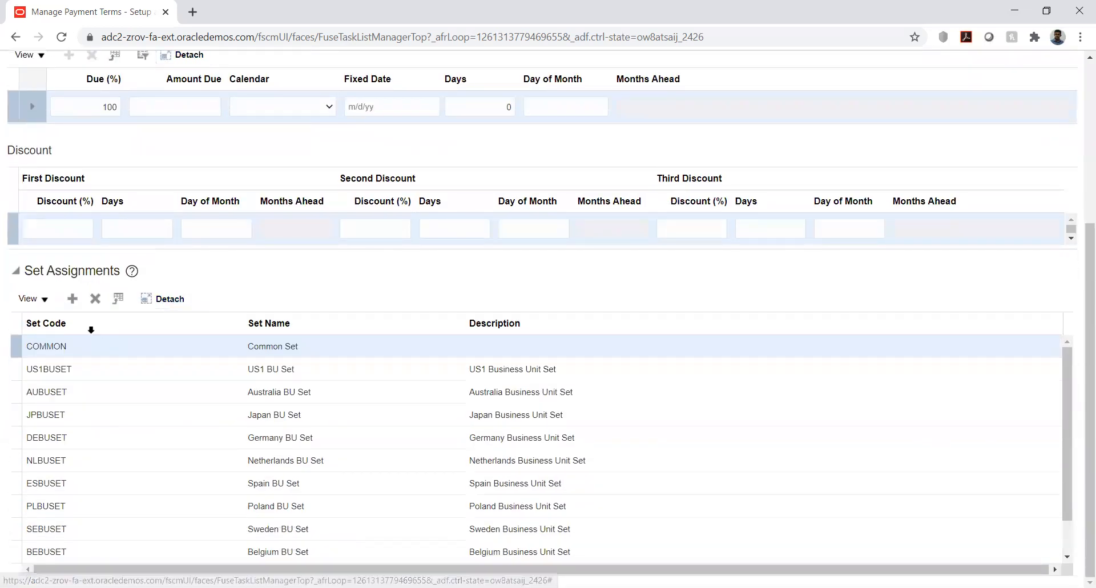
left_click(72, 299)
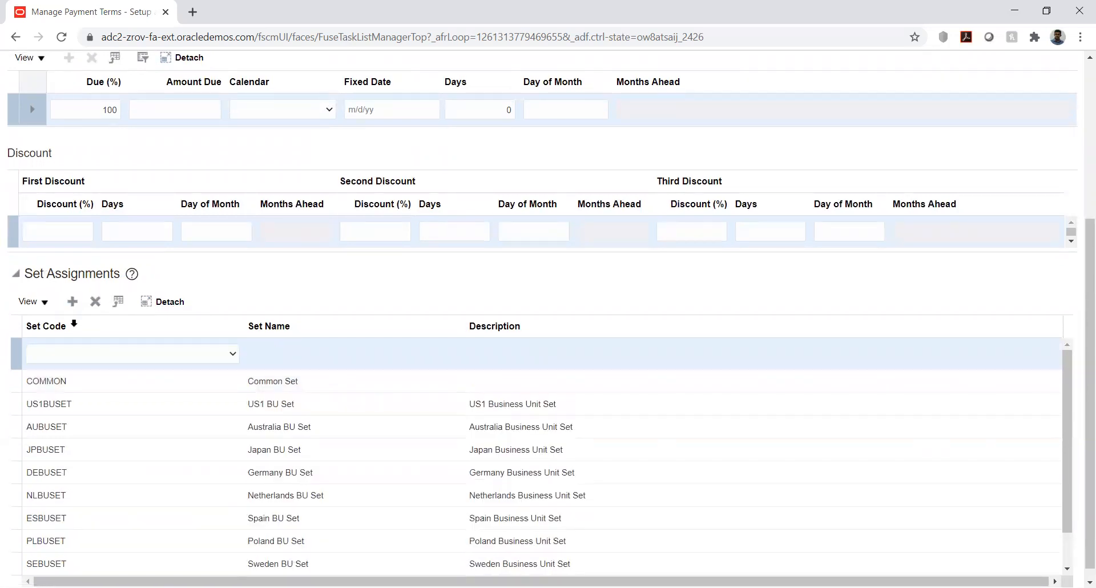
left_click(115, 356)
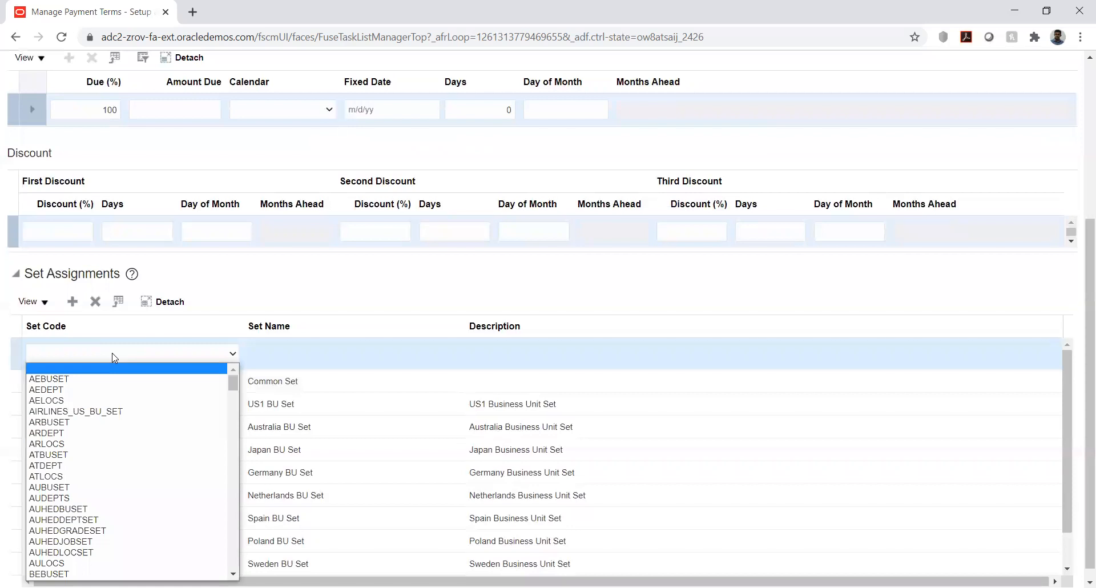
key("h")
key("Down")
key("Down")
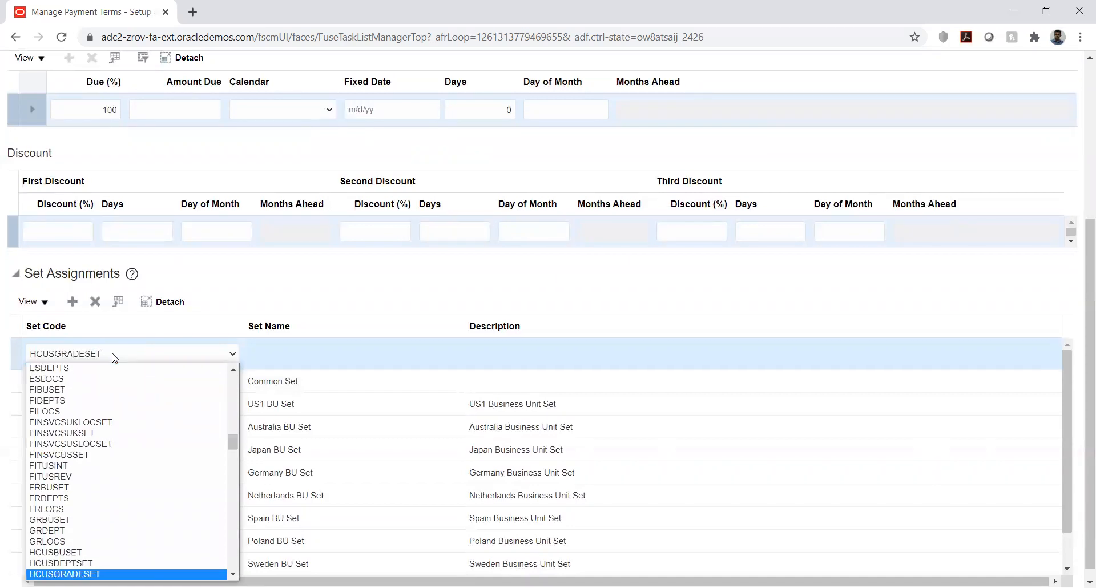
key("Down")
key("Down")
key("Down")
key("Down")
key("Down")
key("Down")
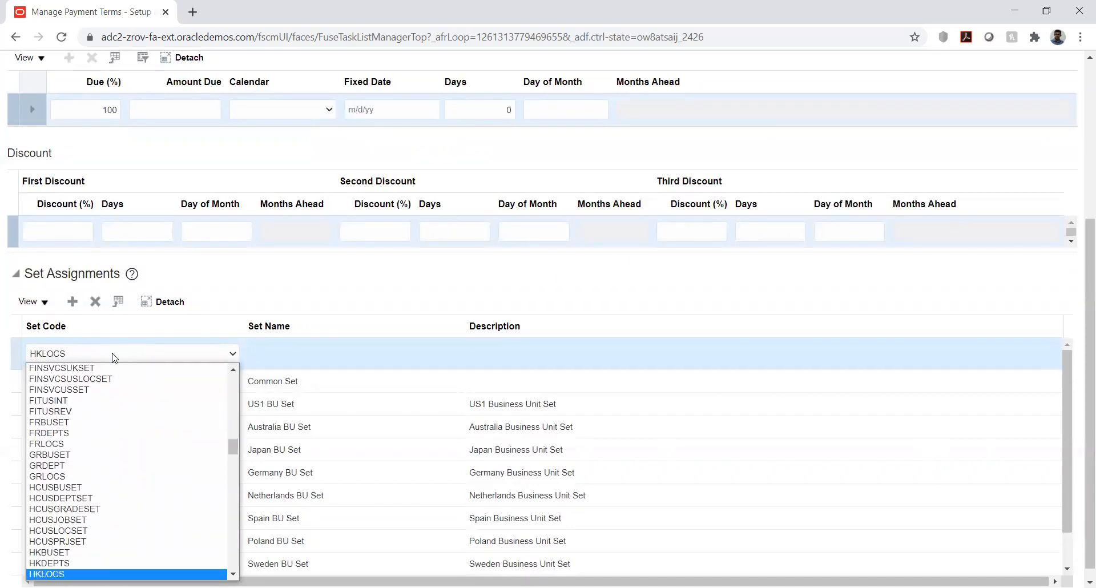
scroll(119, 449, "down", 3)
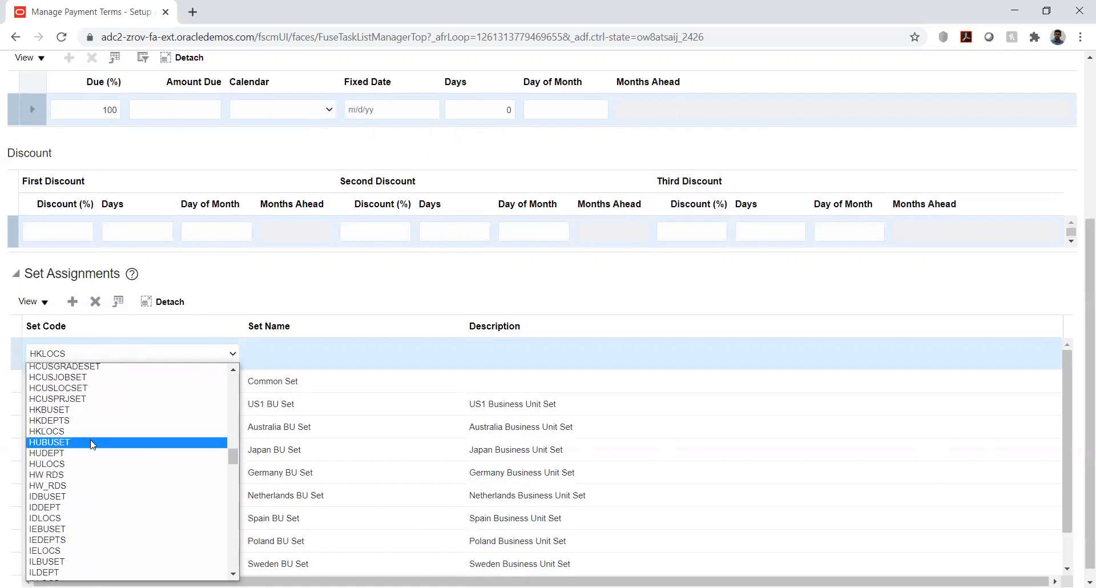
left_click(66, 474)
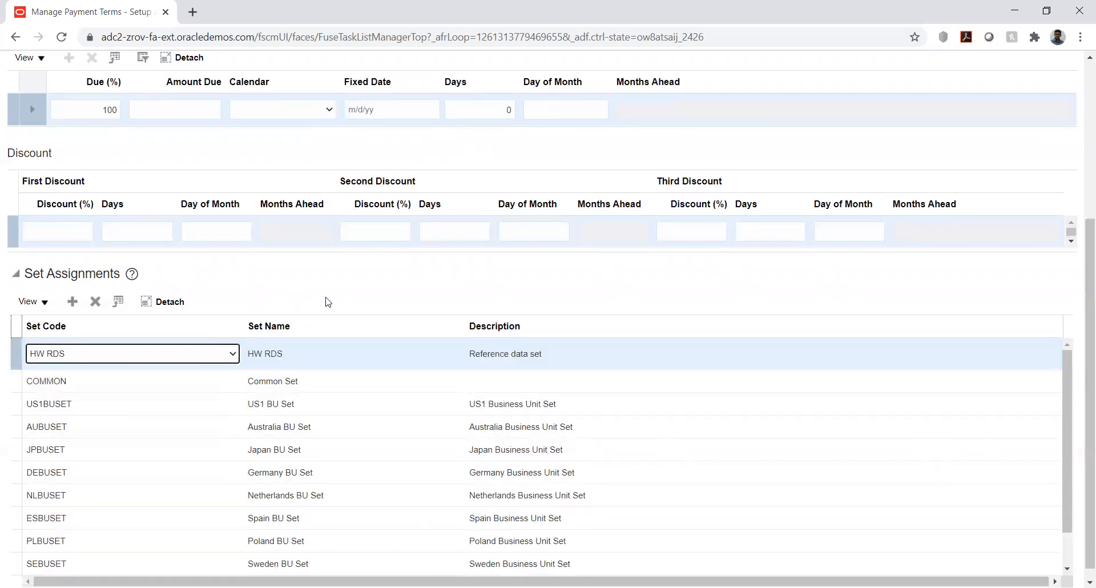
left_click(608, 285)
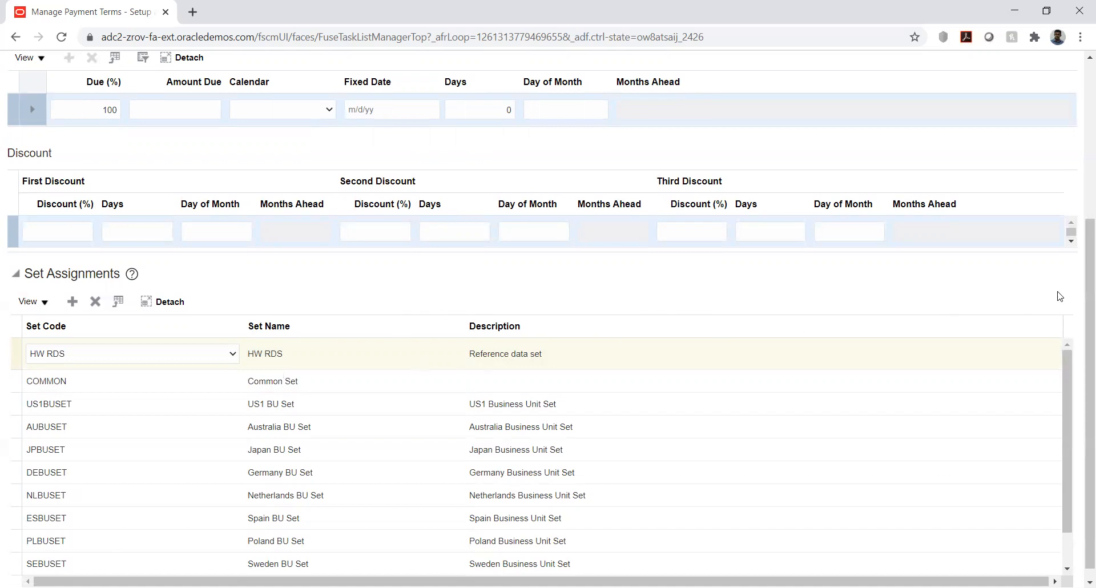
Step: Save and close the Immediate payment term and return to the HW Implementation project's task list
scroll(1059, 296, "up", 4)
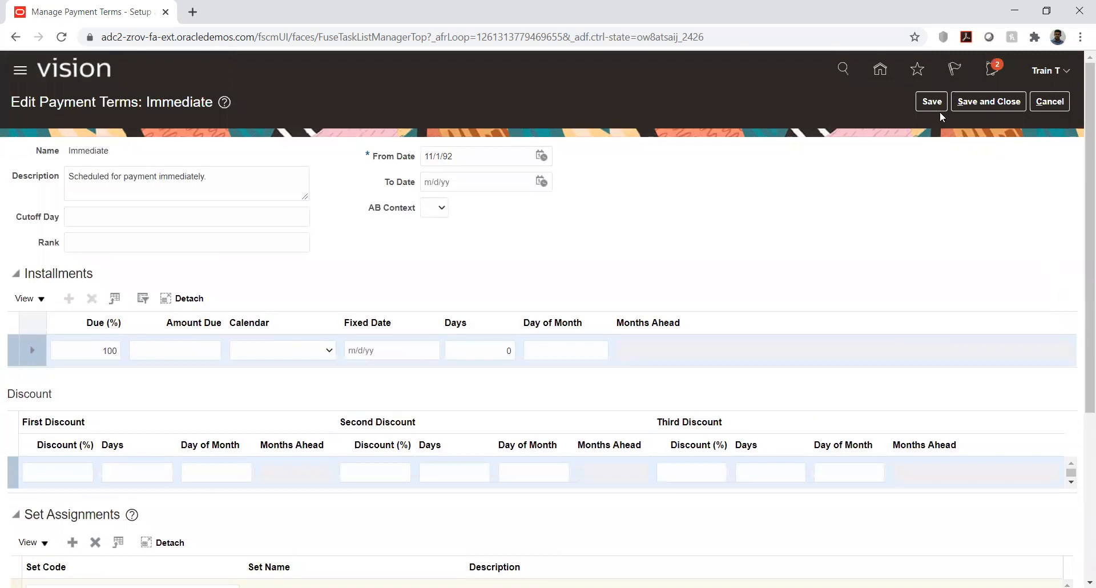
left_click(938, 110)
scroll(739, 210, "down", 5)
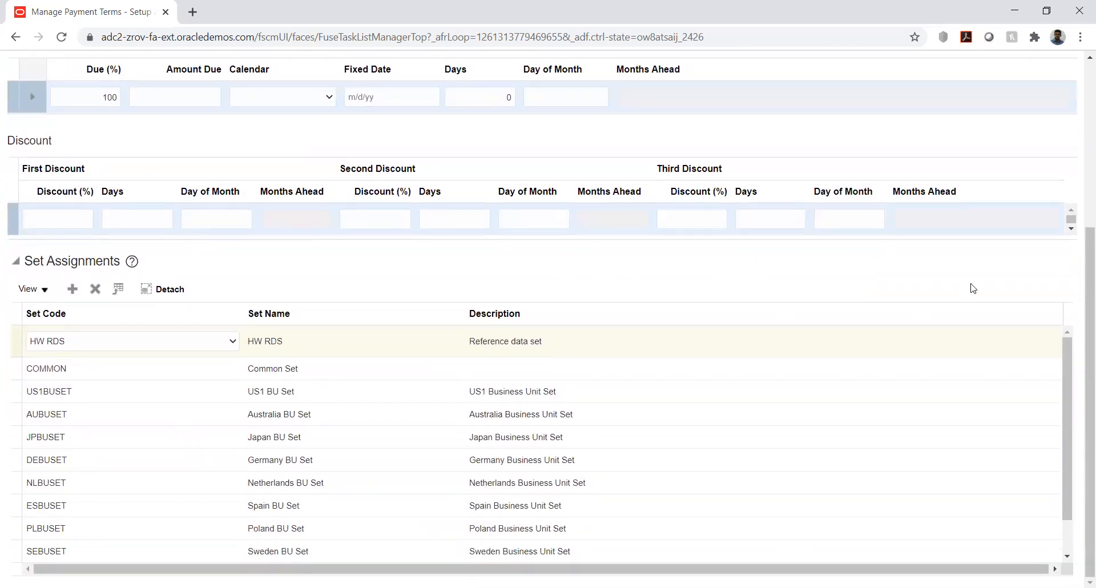
scroll(990, 276, "up", 5)
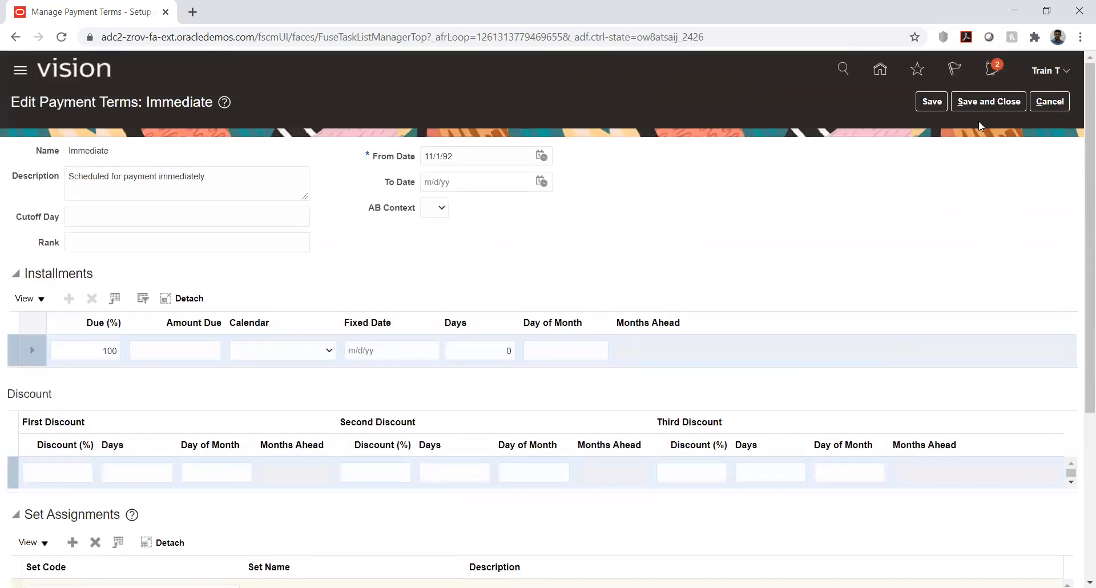
left_click(973, 104)
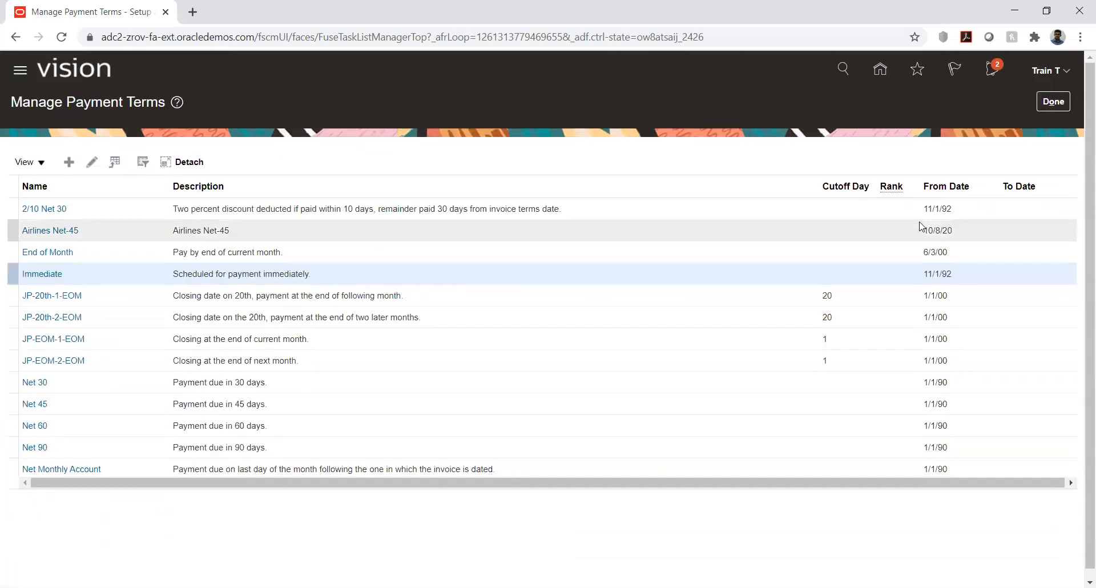
left_click(1054, 103)
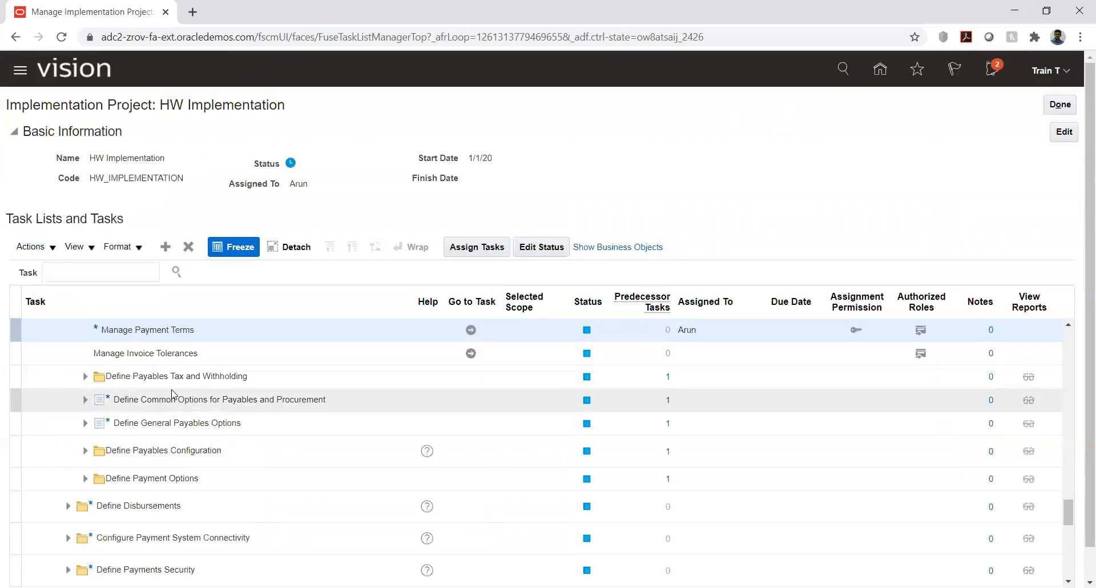
Step: Go to Manage Invoice Tolerances, open Amount Ordered by 10 Percent, and review its type options and tolerance limits
left_click(472, 354)
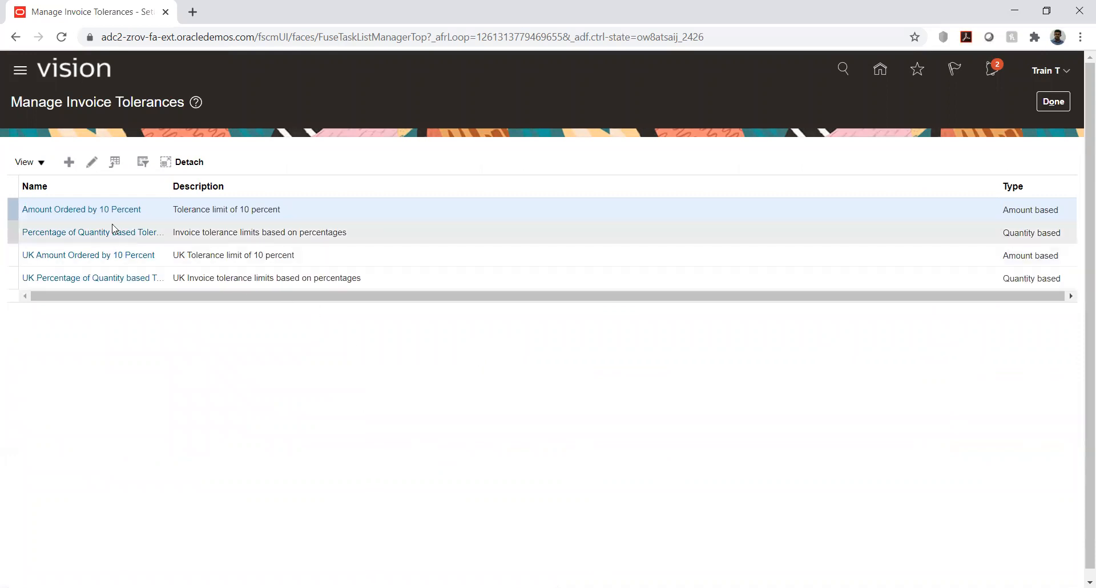
left_click(64, 209)
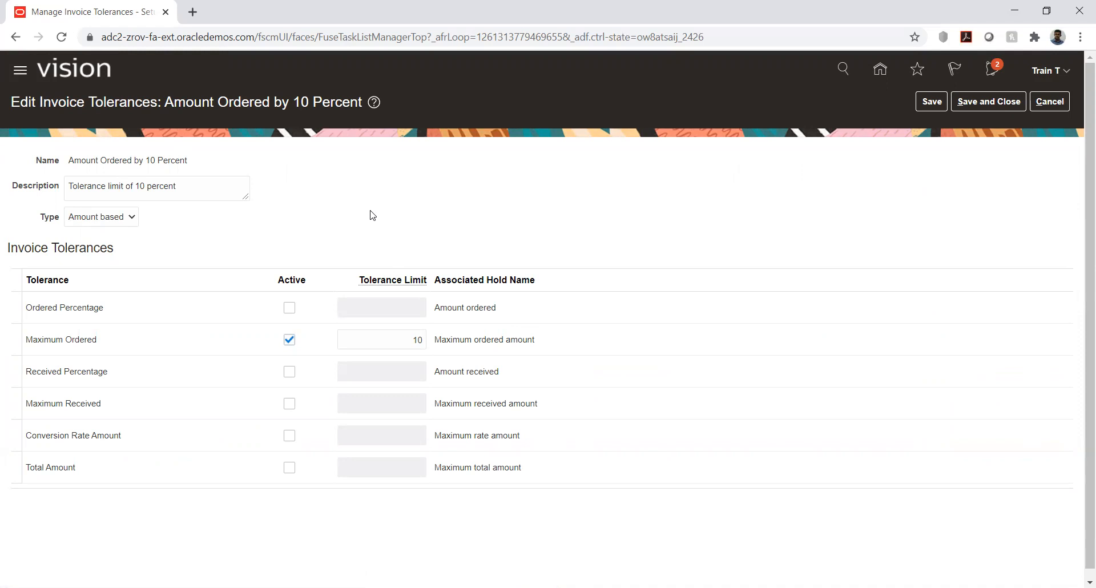
left_click(121, 221)
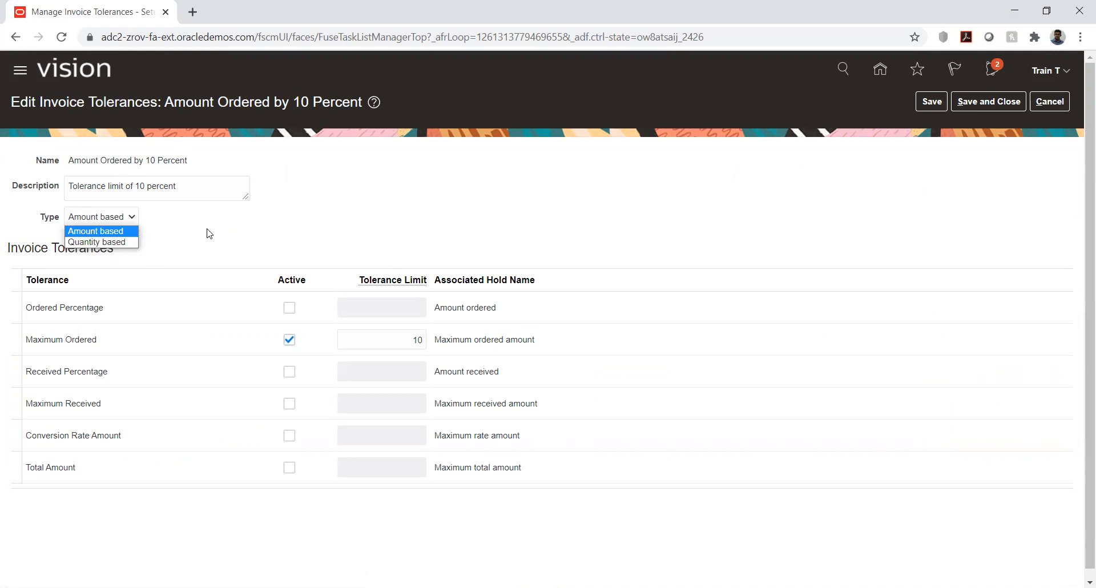
left_click(236, 226)
scroll(225, 232, "down", 1)
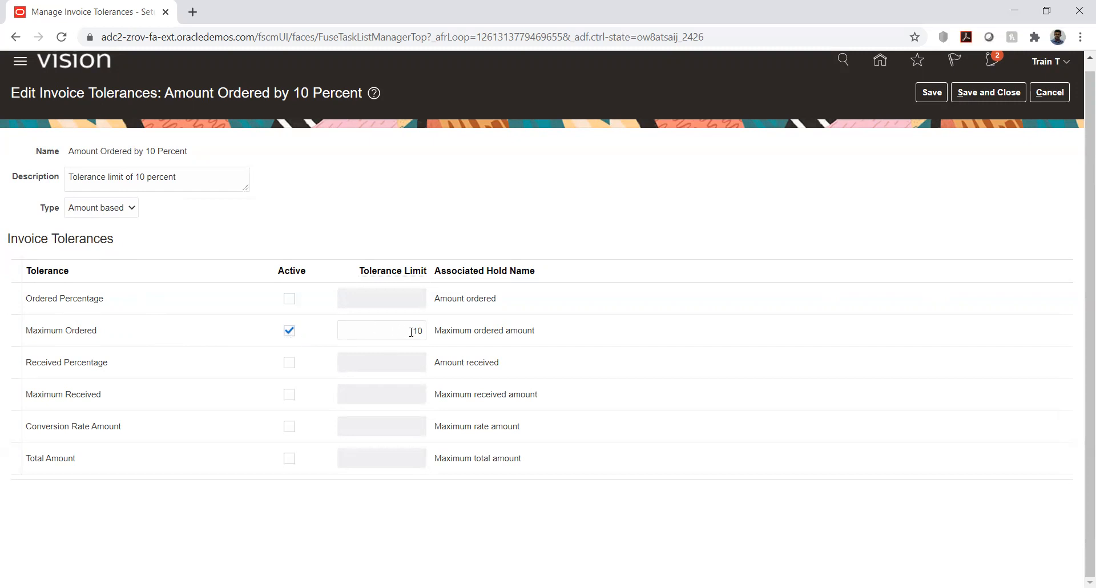
left_click(117, 209)
left_click(181, 210)
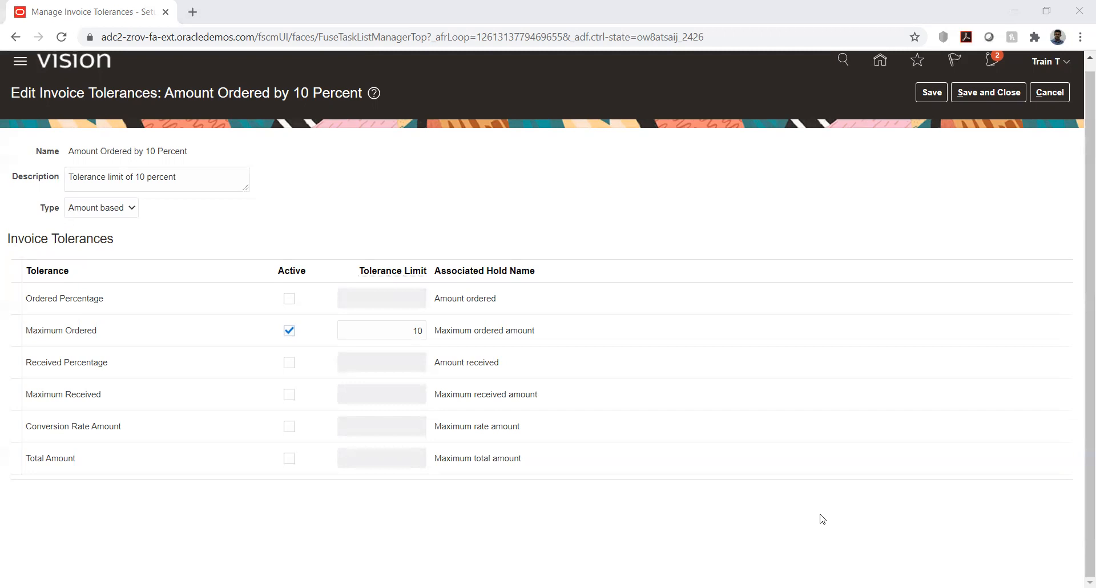
Step: Switch to the Use case.xlsx workbook in Excel, enter Tolerance in cell Q6 and autofit column Q
key("alt+Tab")
left_click(485, 460)
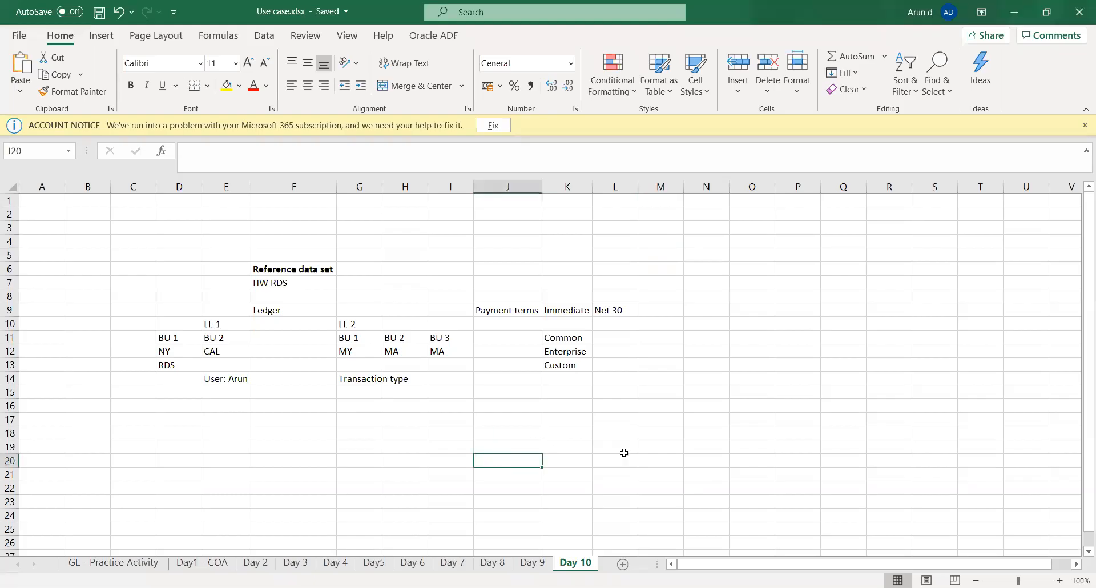
left_click(772, 269)
key("Right")
key("Right")
key("Right")
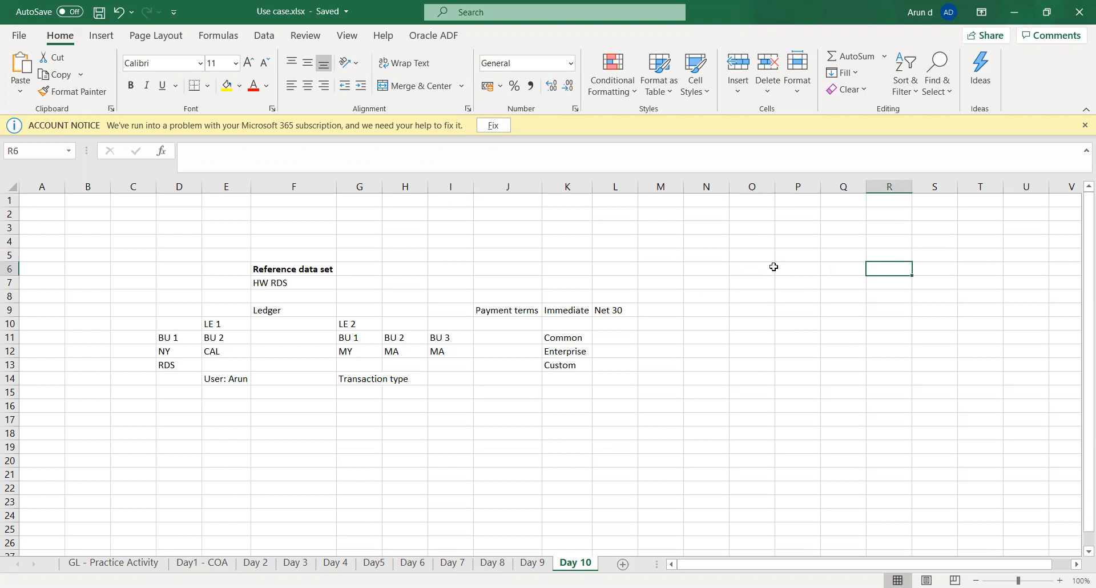
key("Left")
type("T")
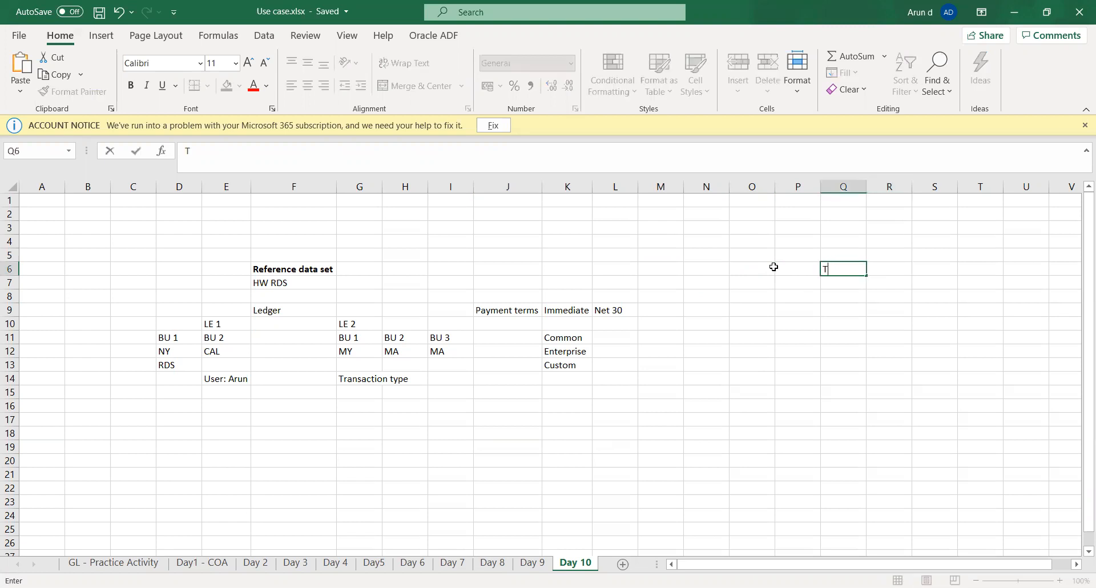
type("olerance")
key("Tab")
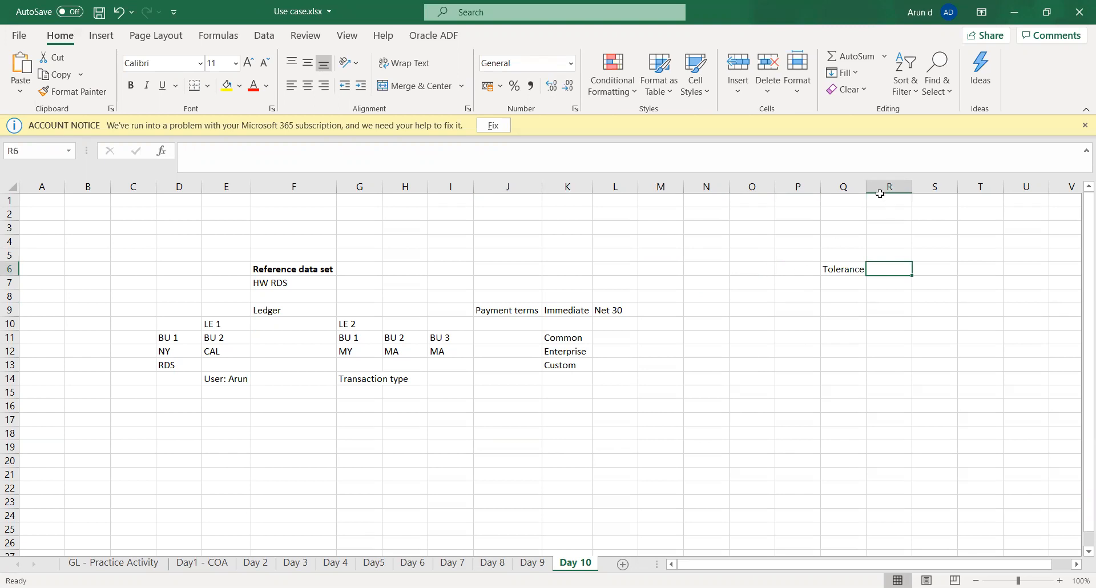
double_click(865, 182)
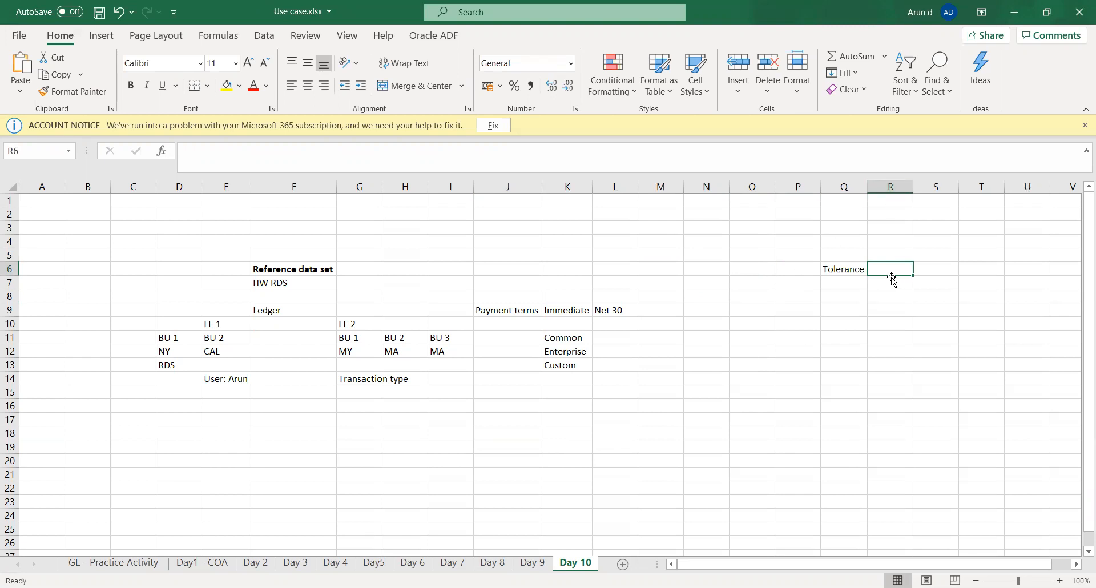
Step: Enter the heading Quantity in cell R5 and a tolerance of 2 beneath it in R6
key("Up")
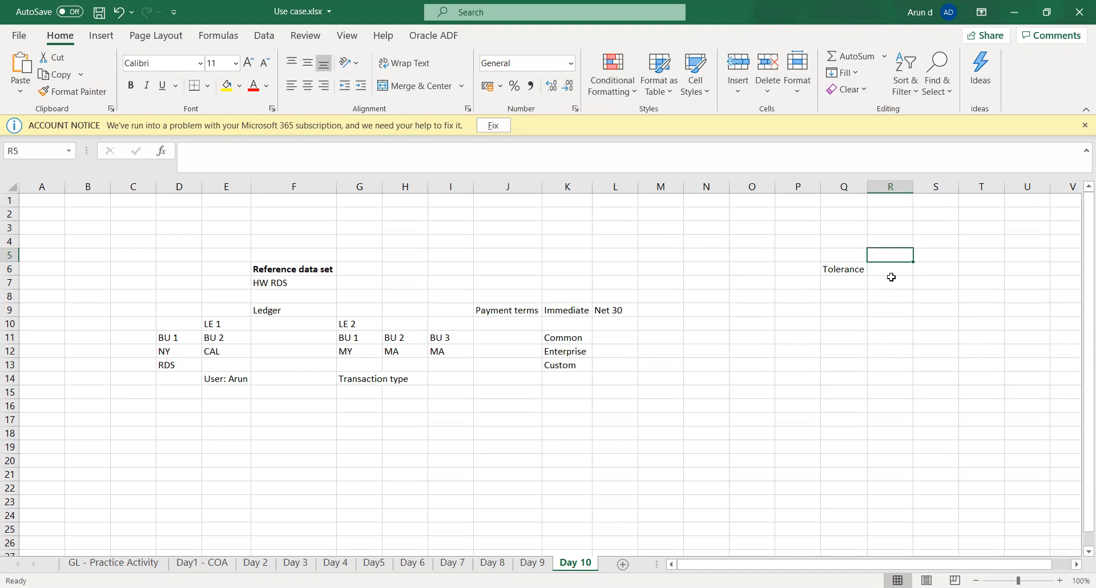
type("Quantity")
key("Tab")
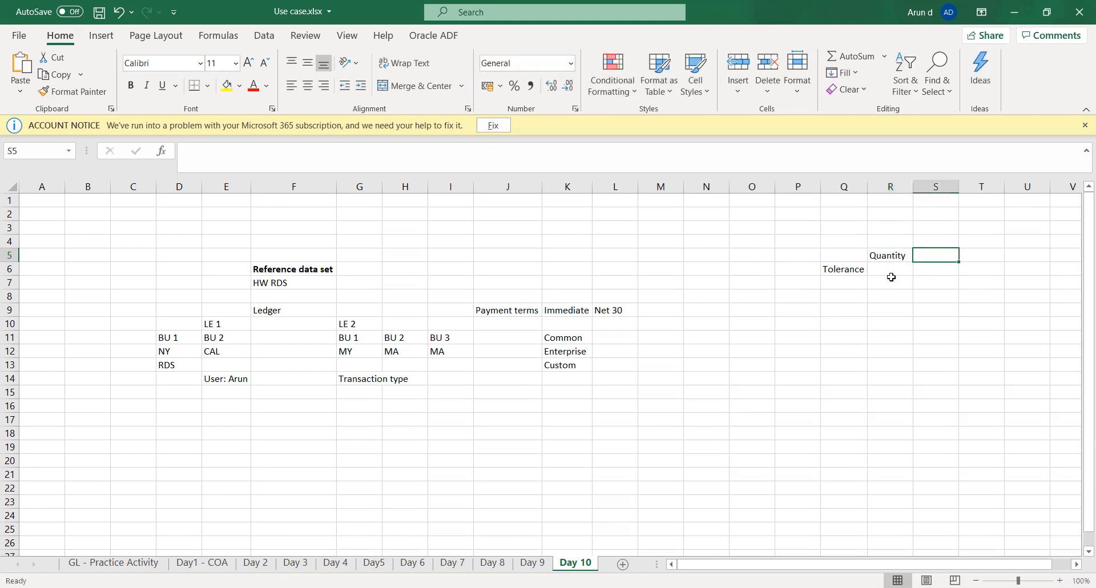
left_click(891, 277)
type("2")
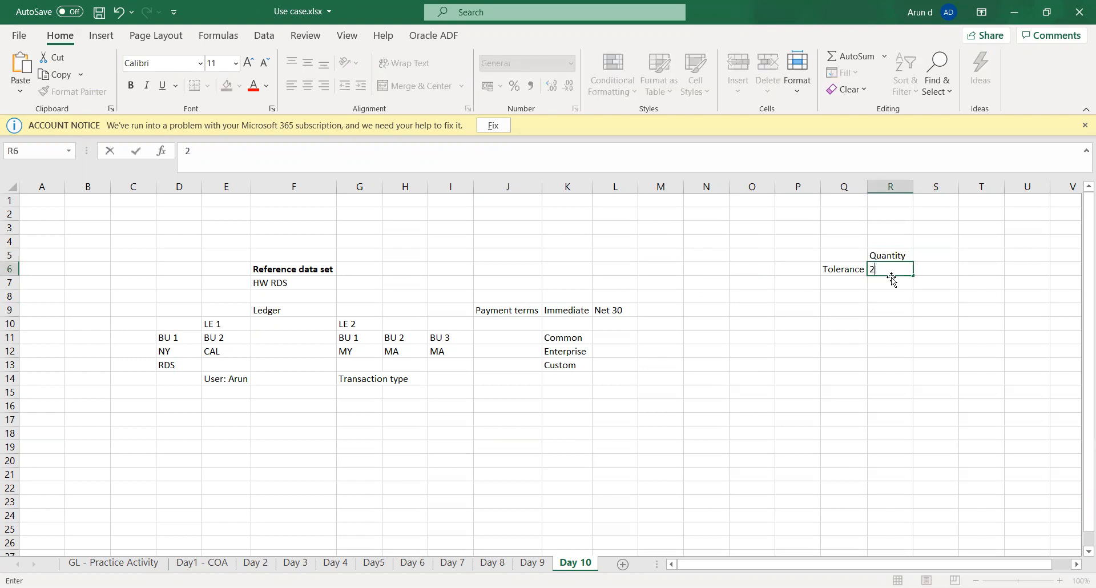
key("Tab")
Step: Enter the label Matching Rule in cell Q9 with the value 3 - Way (Receipt) in R9
key("Down")
key("Down")
key("Down")
key("Left")
key("Left")
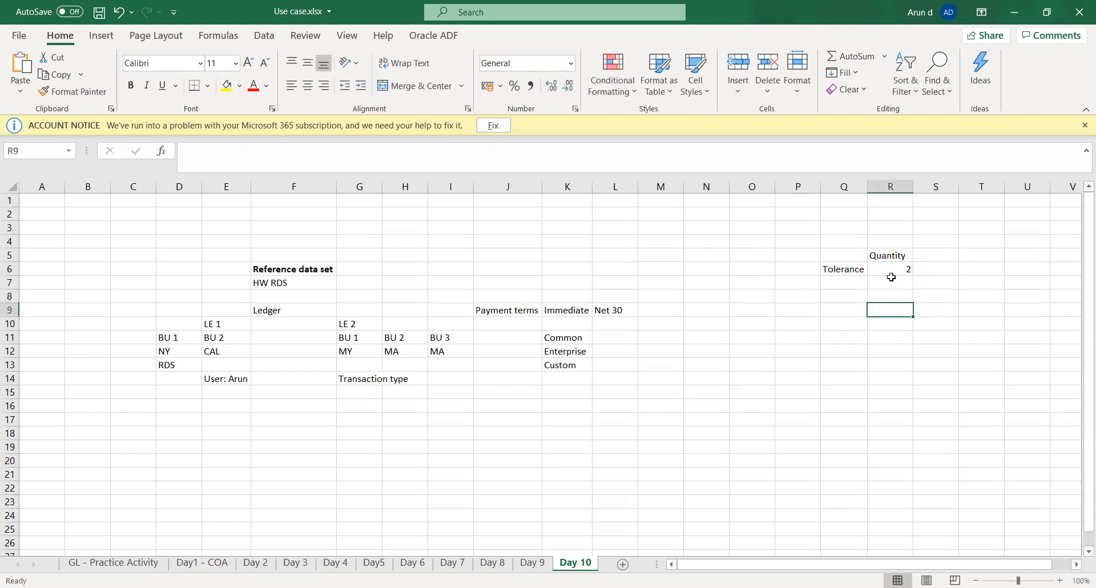
type("Match")
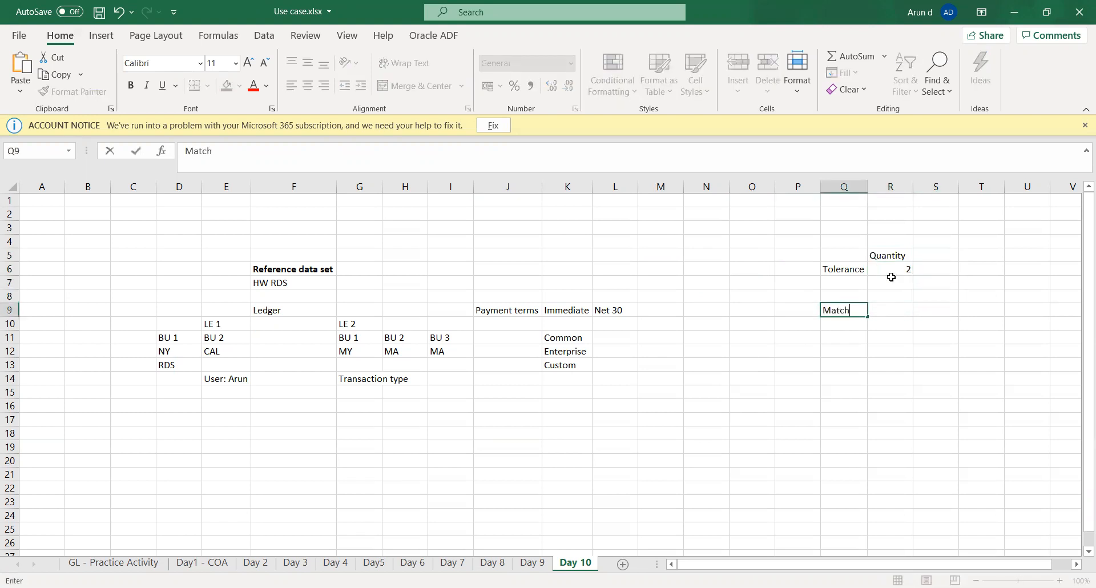
type("ing Rule")
key("Tab")
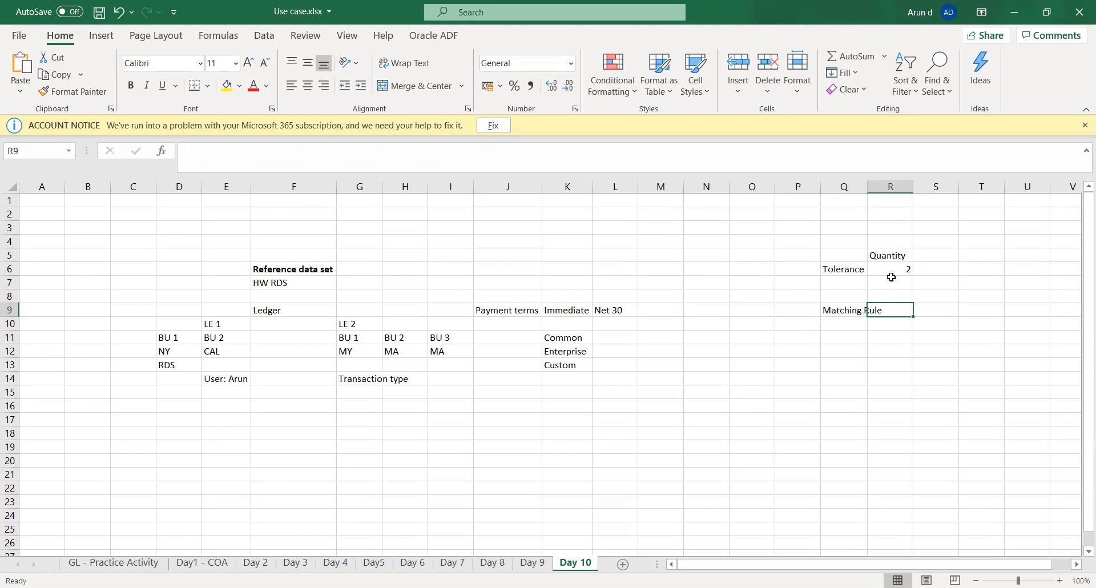
type("3 - Way")
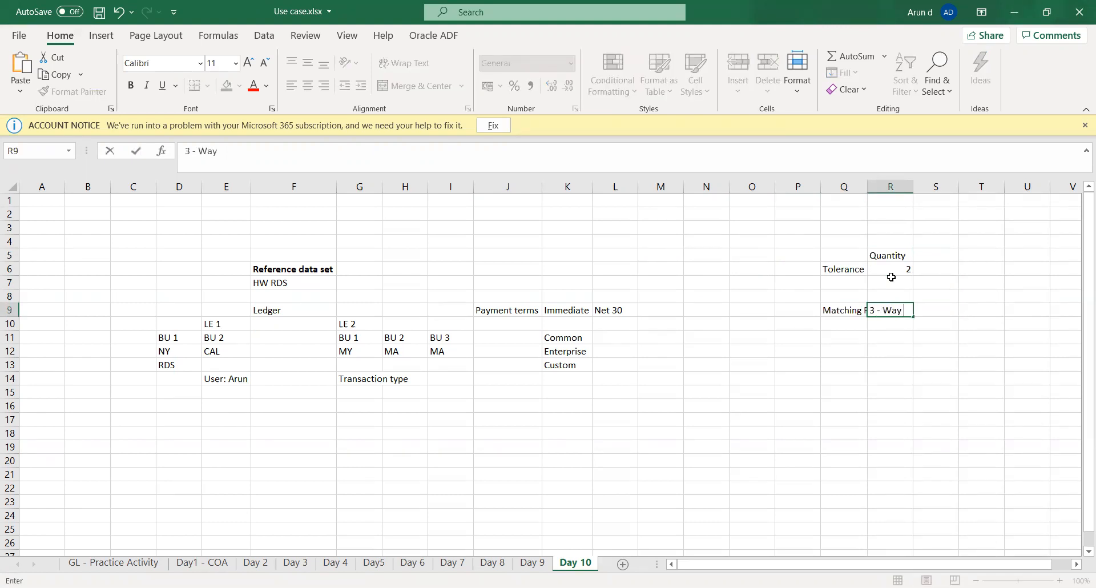
type(" (Receipt)")
key("Tab")
Step: Enter the label Ordered quantity in cell Q11 with the value 10 in R11
key("Down")
key("Down")
key("Left")
key("Left")
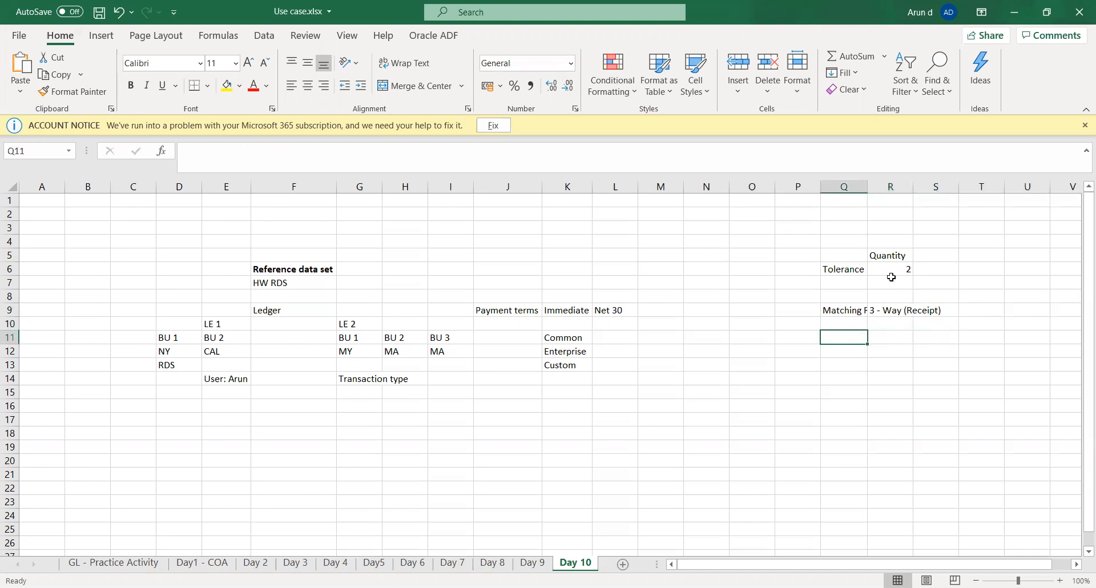
type("Order")
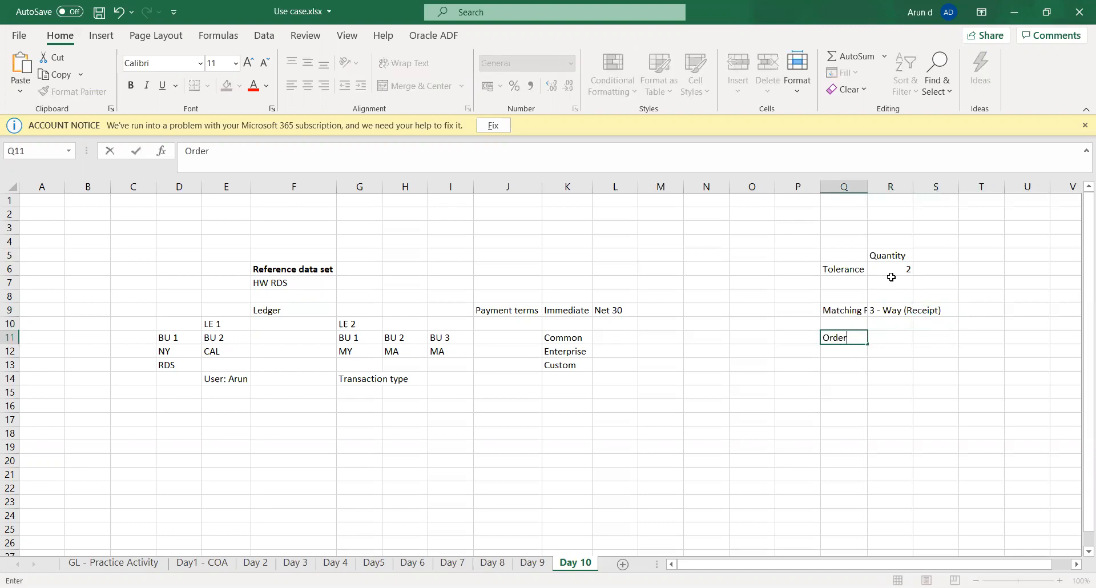
type("ed quantity")
key("Tab")
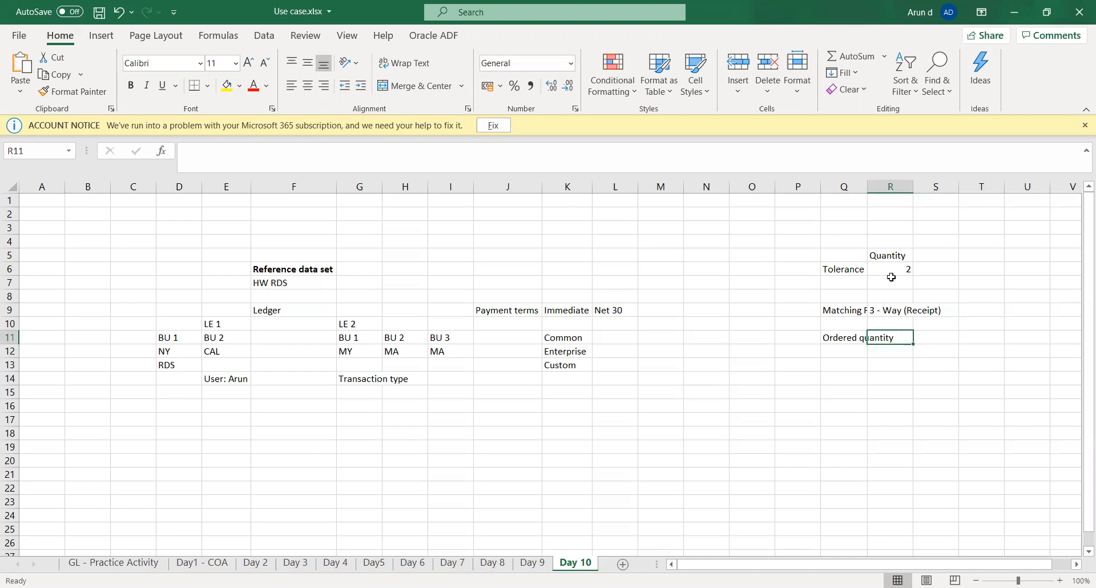
type("10")
key("Return")
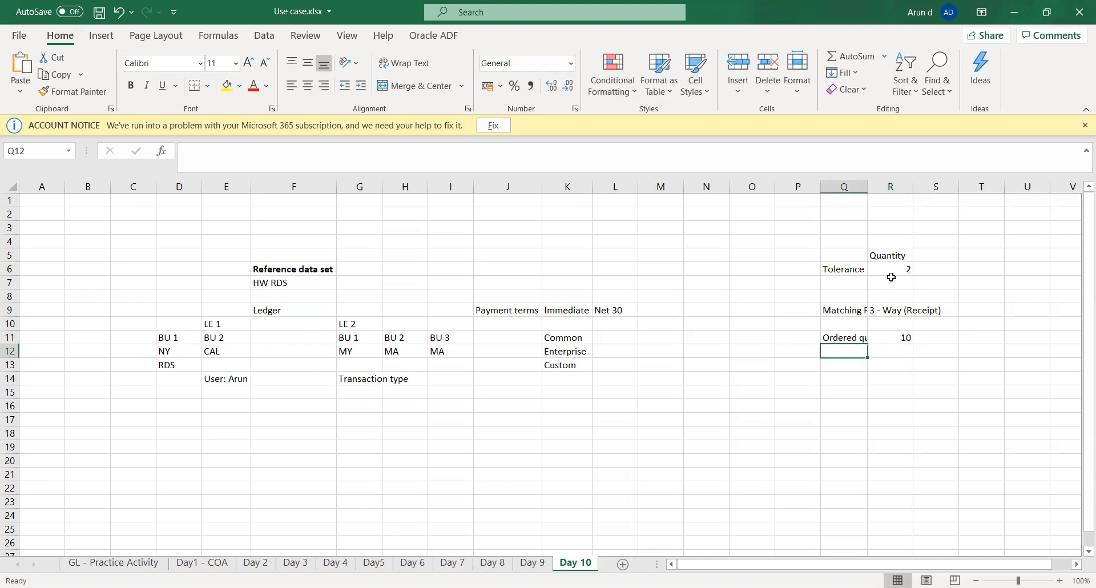
Step: Enter the label Received Qty in cell Q12 with the value 8 in R12
type("Rece")
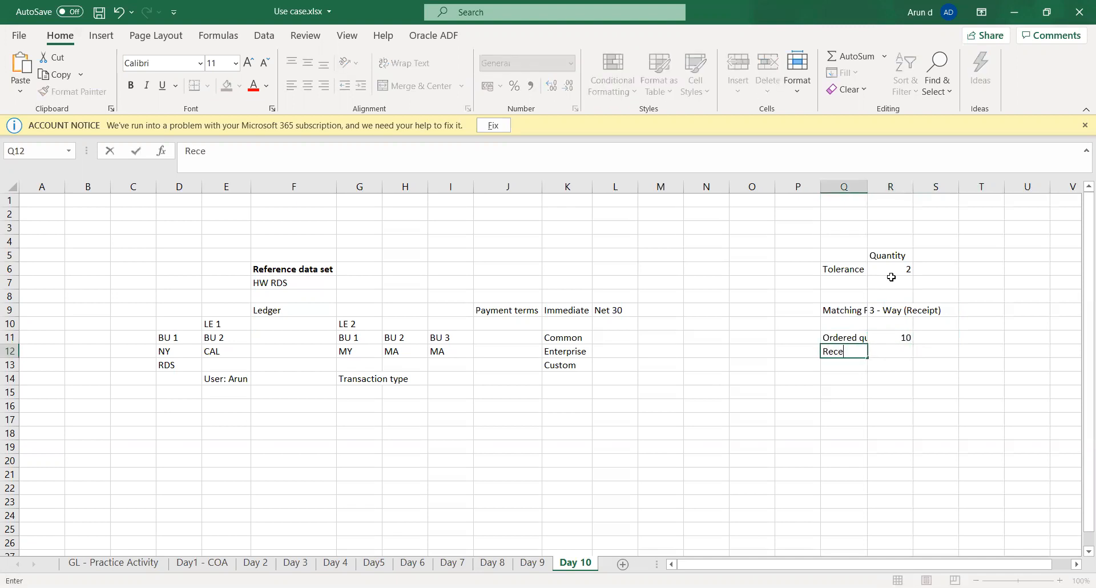
type("ived Qty")
key("Tab")
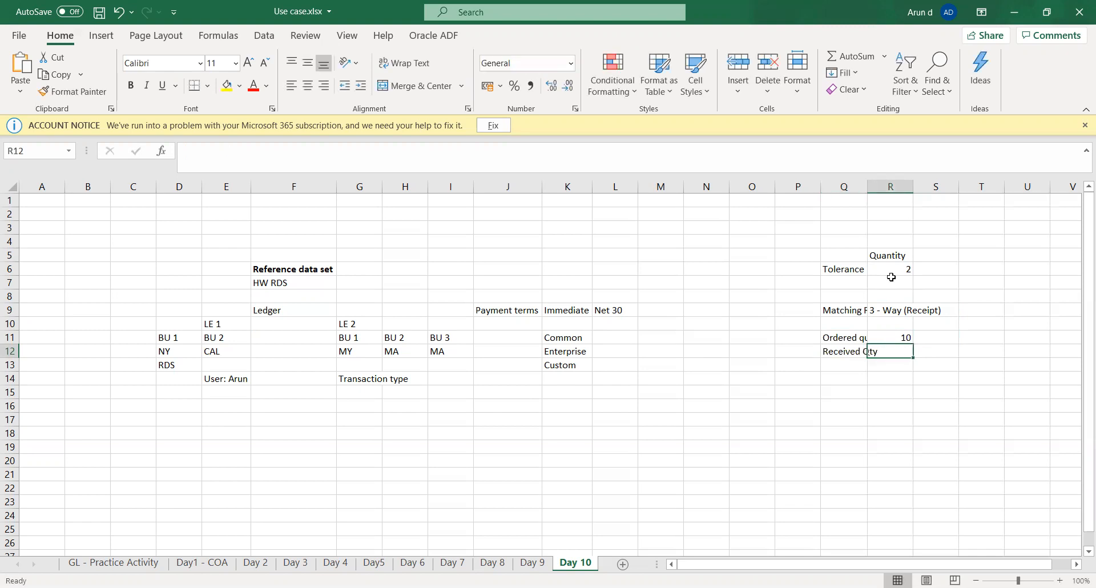
type("8")
key("Return")
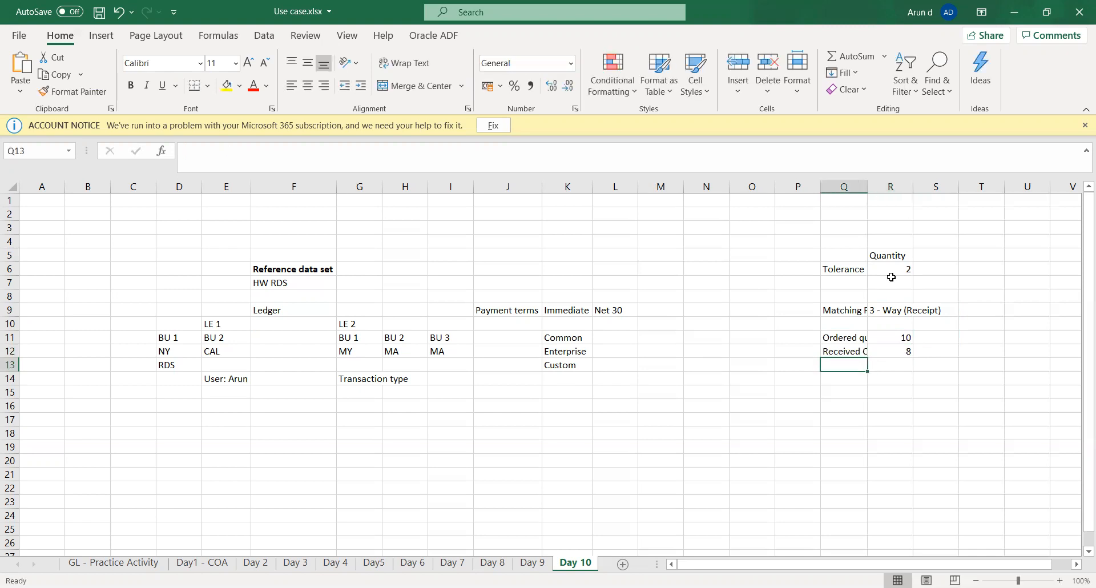
Step: Enter the label Invoiced in cell Q13 with the value 9 in R13
type("Invoiced")
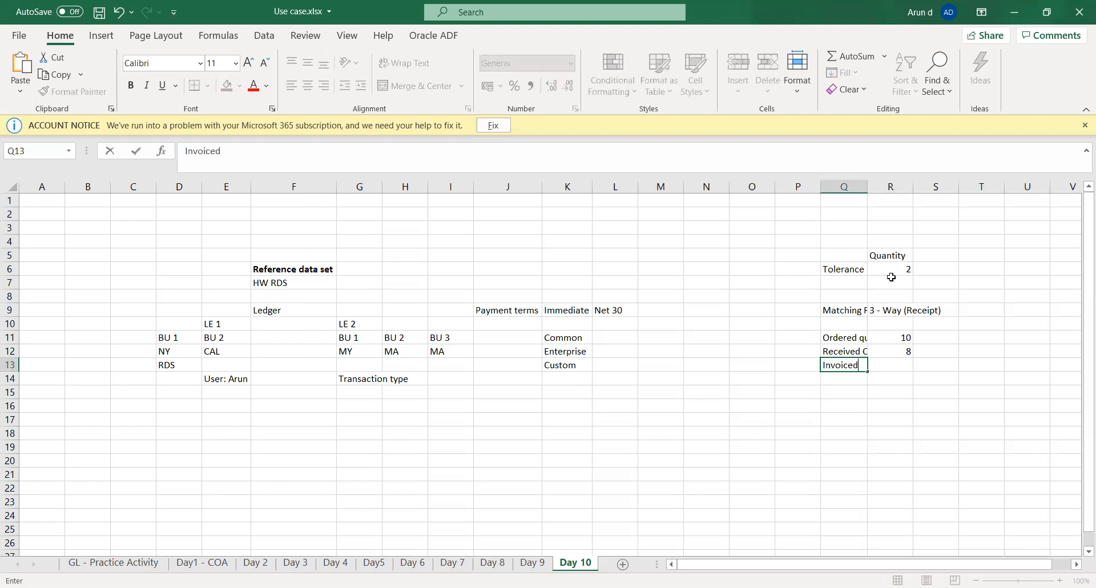
key("Tab")
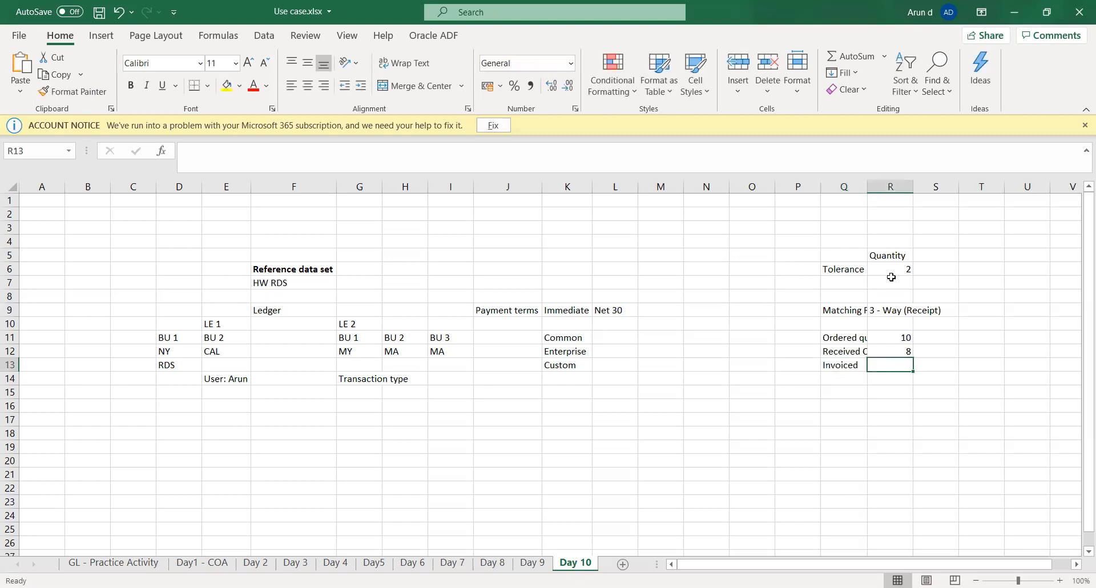
type("9")
key("Tab")
Step: Autofit column Q to the width of its labels and save the workbook
key("Down")
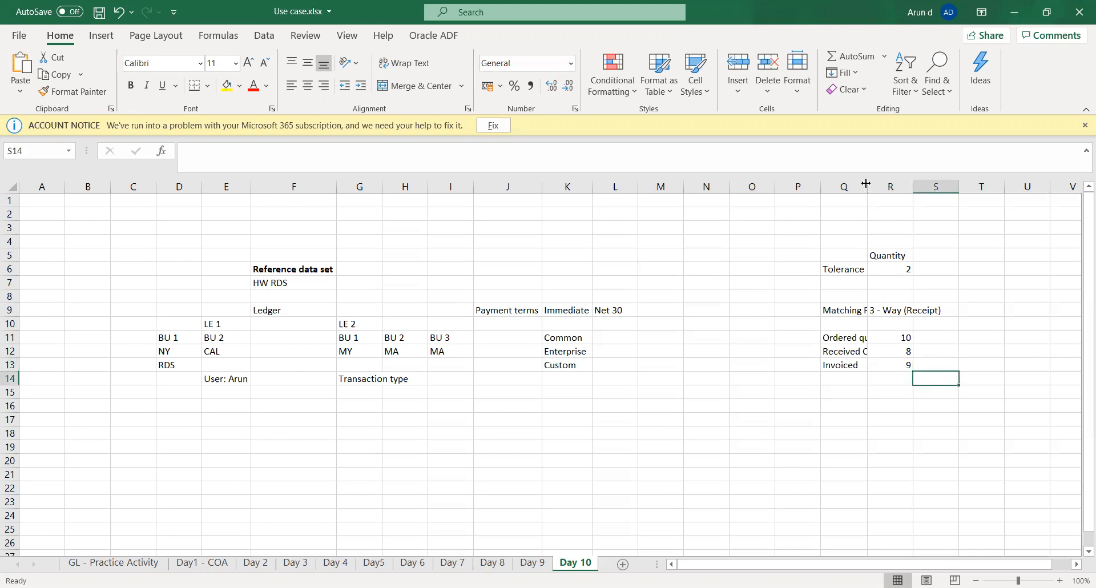
left_click_drag(866, 183, 869, 188)
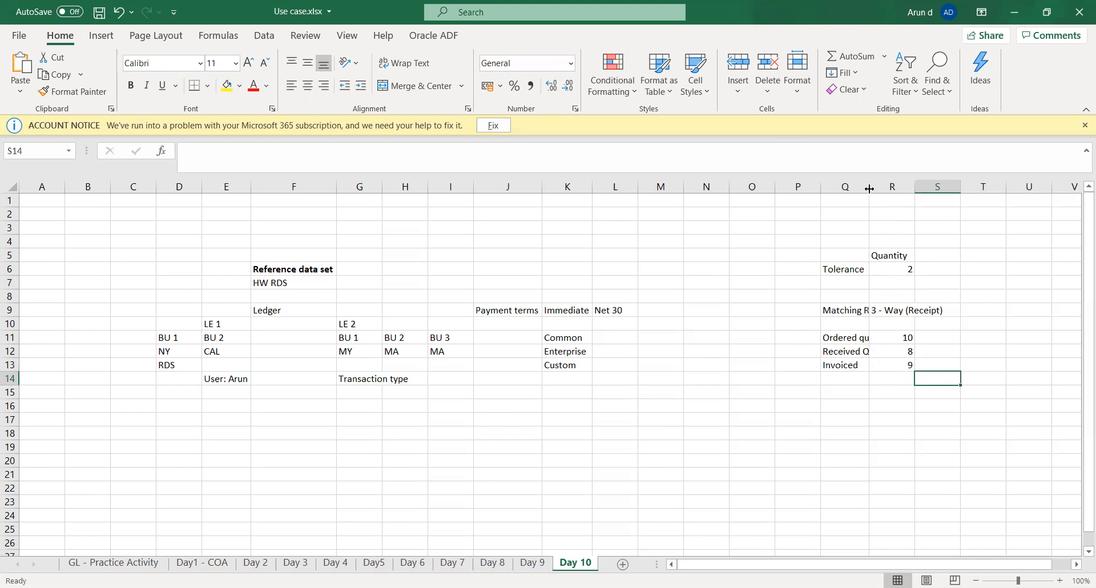
double_click(869, 189)
left_click(858, 432)
key("ctrl+s")
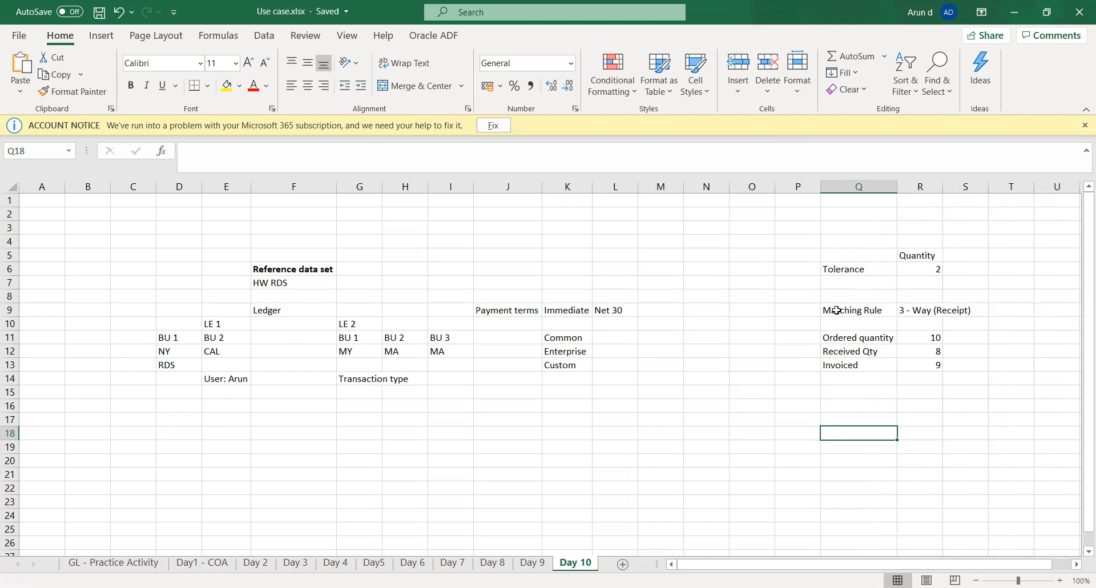
Step: Autofit column R to the width of the matching rule text
left_click(914, 313)
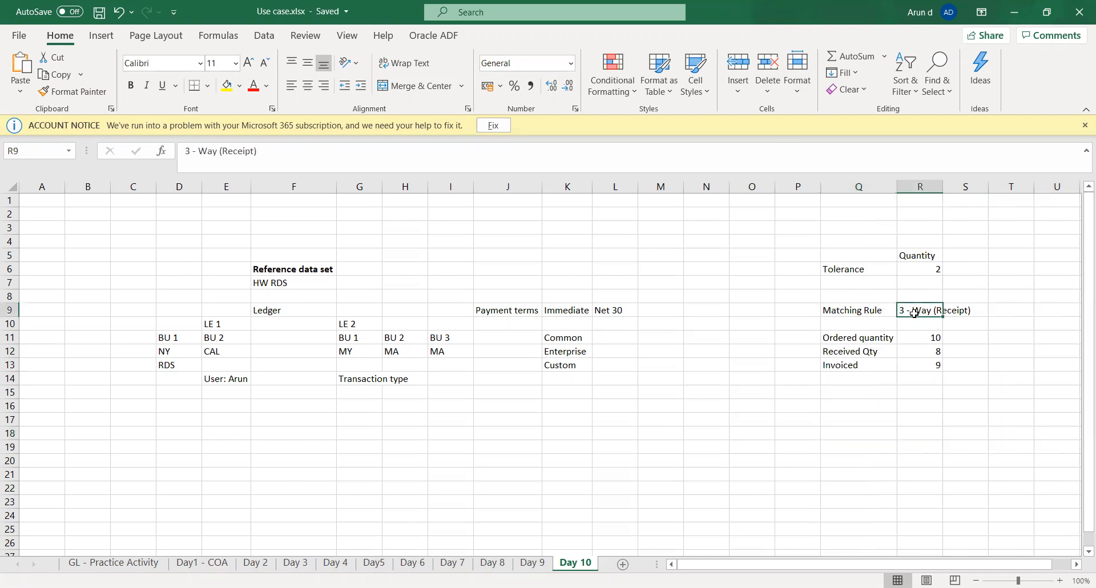
double_click(945, 187)
left_click(942, 379)
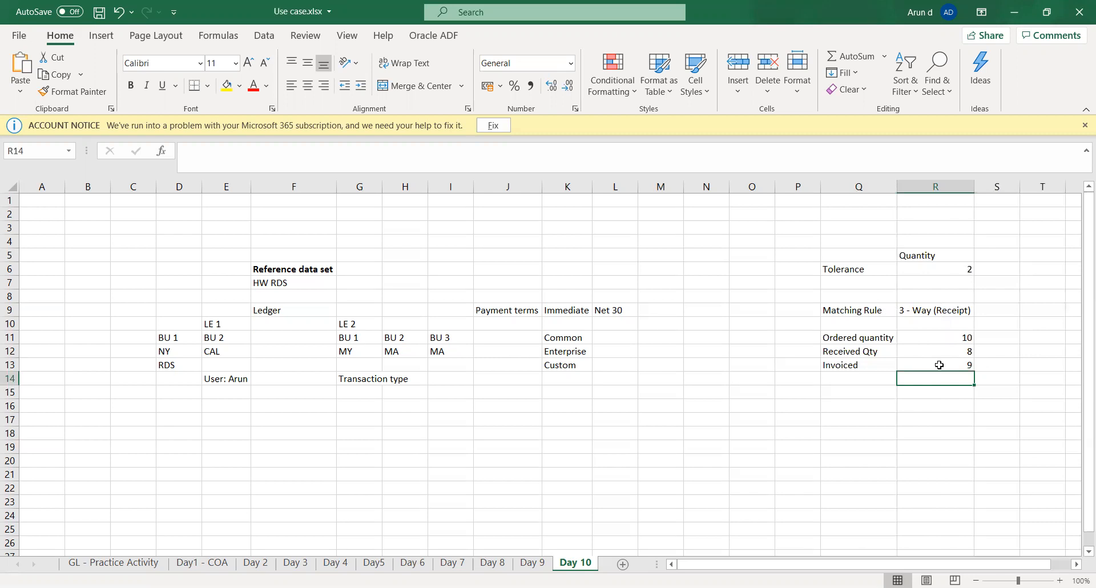
Step: Review the matching rule and the ordered, received and invoiced quantities in the example
key("Up")
key("Up")
key("Up")
key("Up")
key("Up")
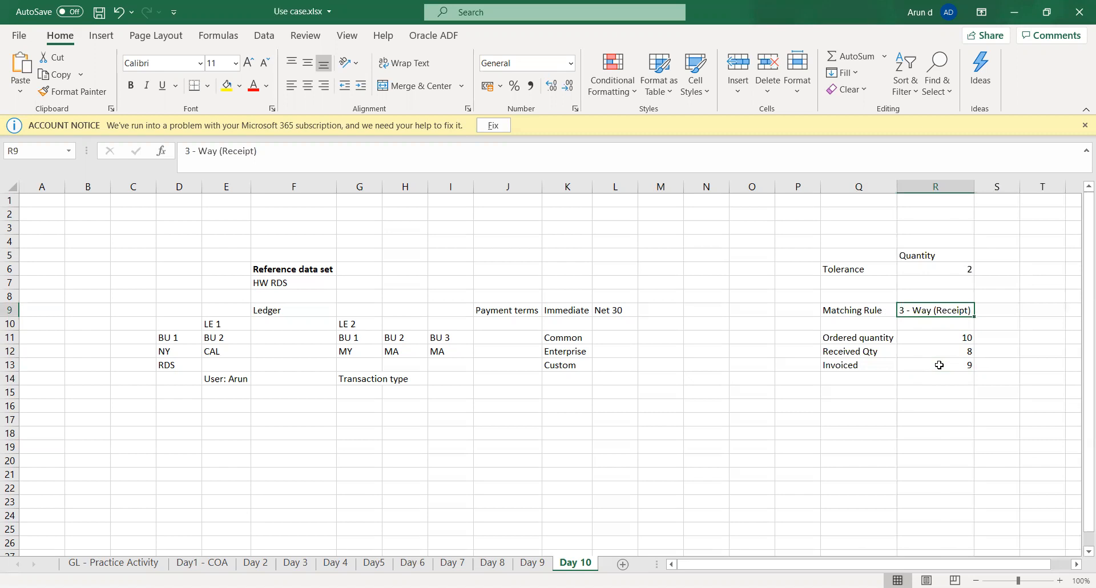
key("Return")
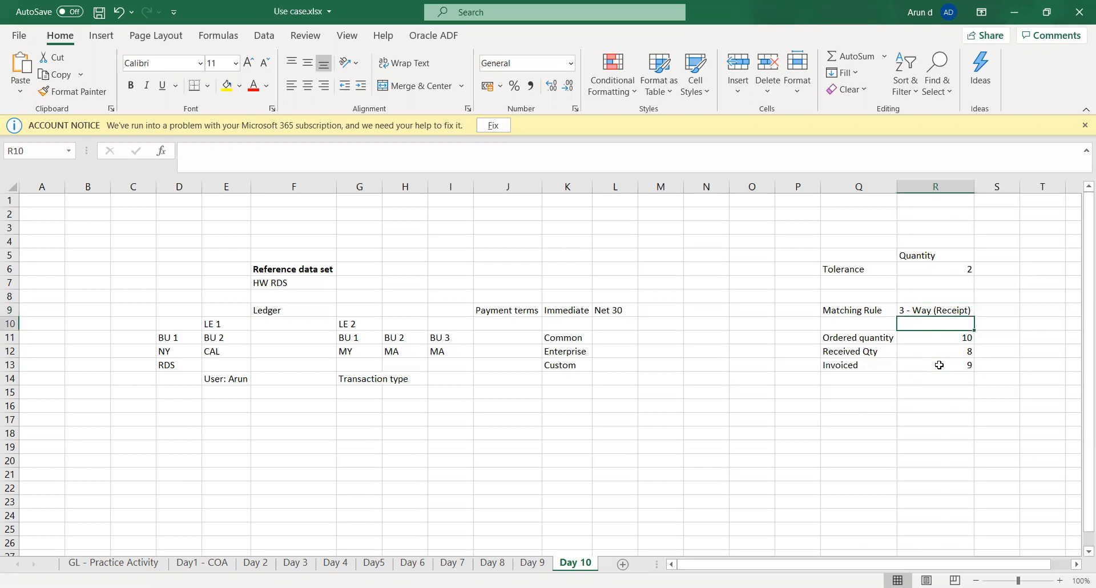
key("Down")
key("Left")
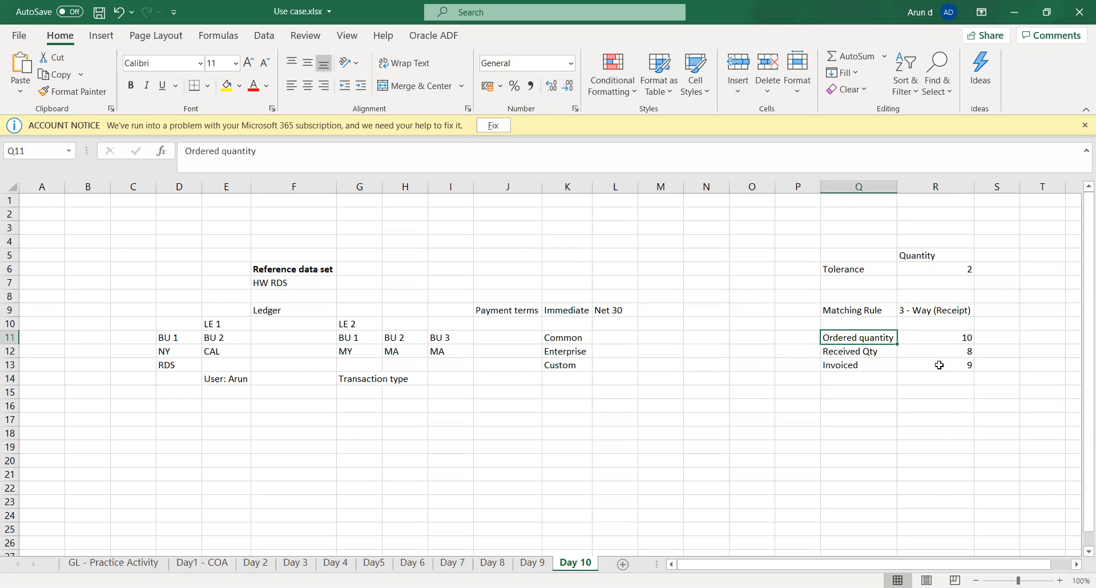
key("Right")
key("Down")
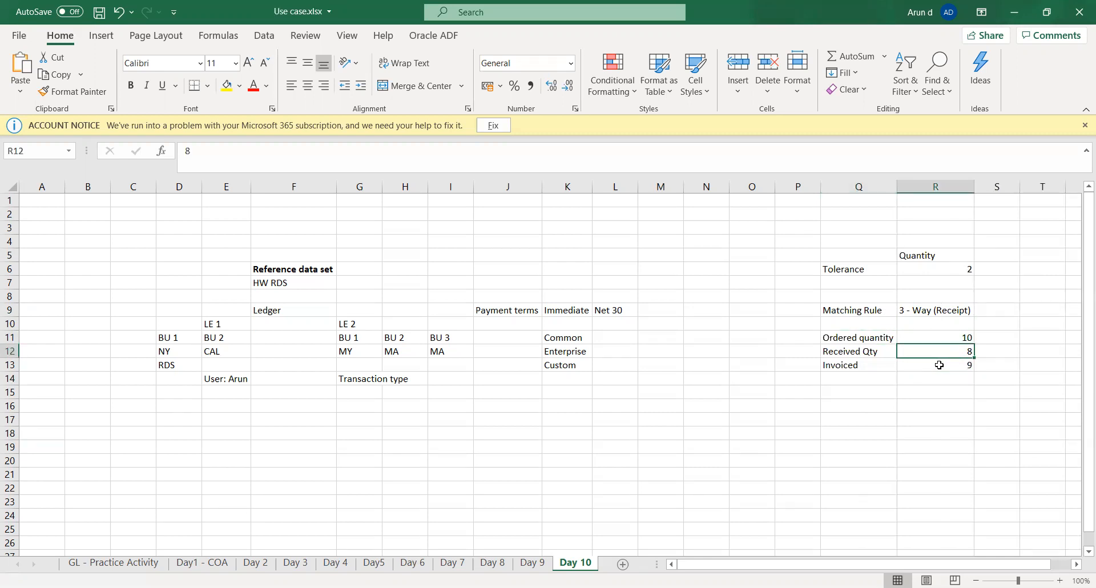
key("Down")
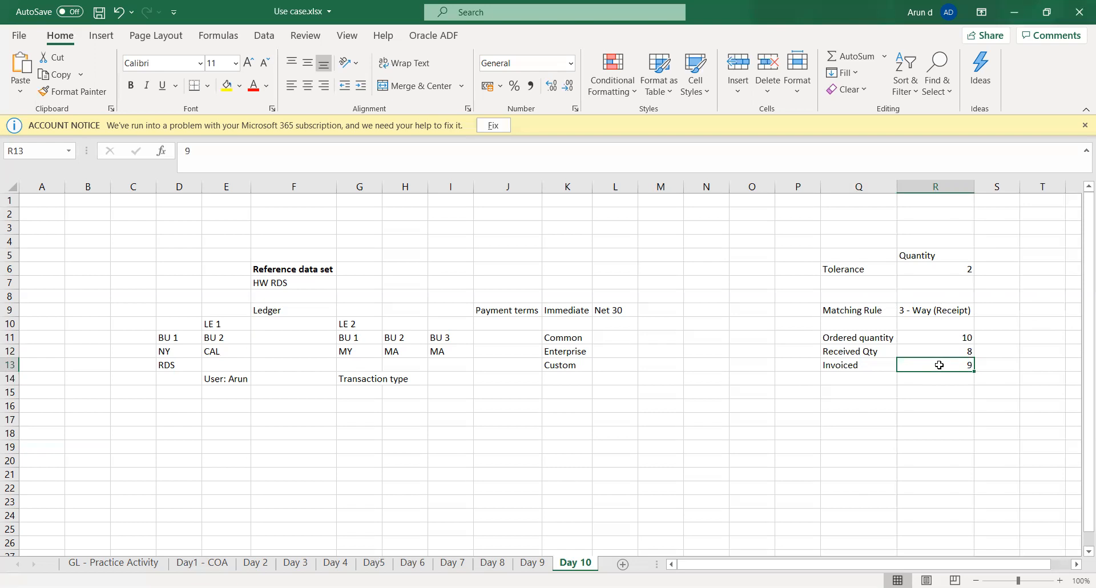
Step: Recheck the matching rule in R9 and examine the quantity tolerance in R6 against the invoiced quantity
key("Return")
key("Down")
key("Up")
key("Up")
key("Up")
key("Up")
key("Up")
key("Up")
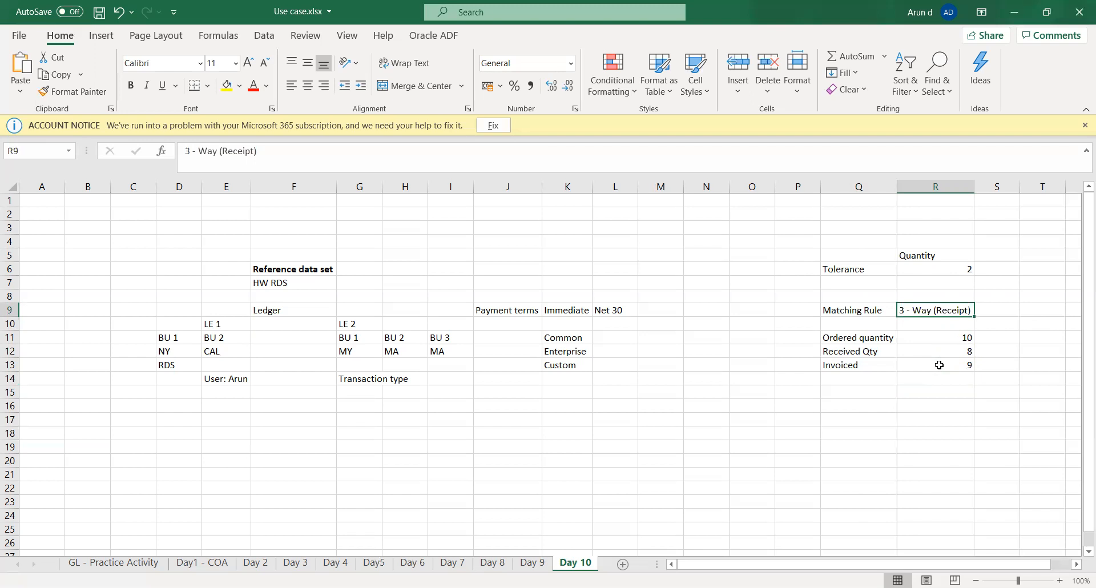
key("Down")
key("Down")
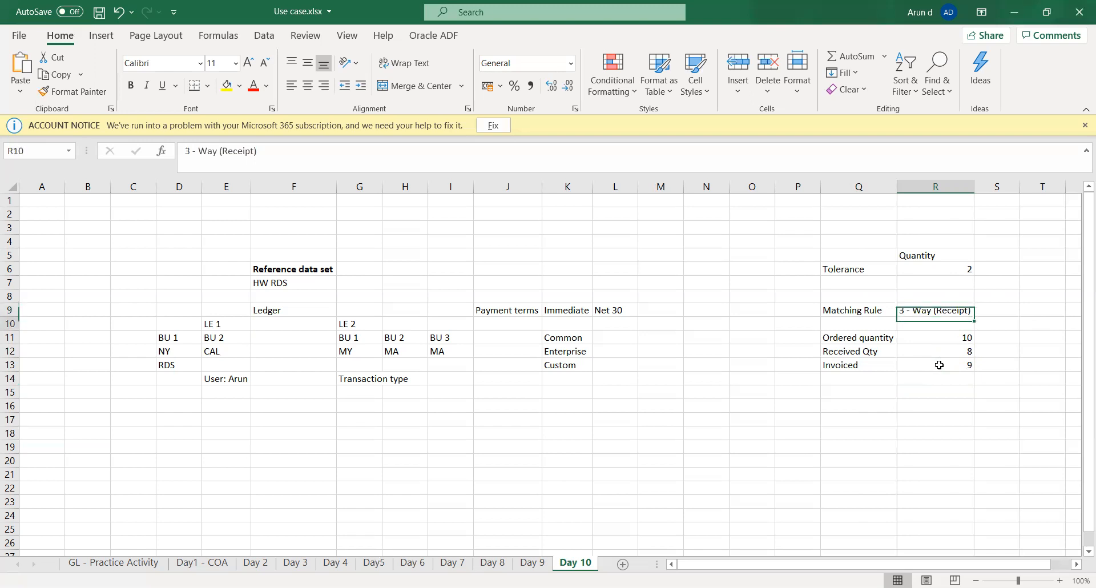
key("Up")
key("Left")
key("Left")
key("Left")
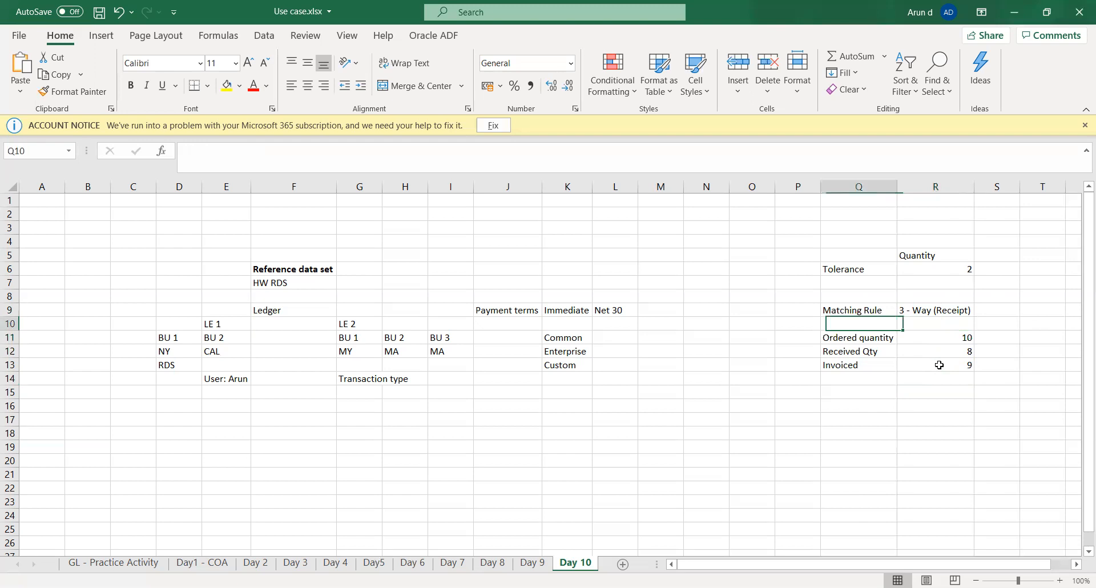
key("Up")
key("Up")
key("Up")
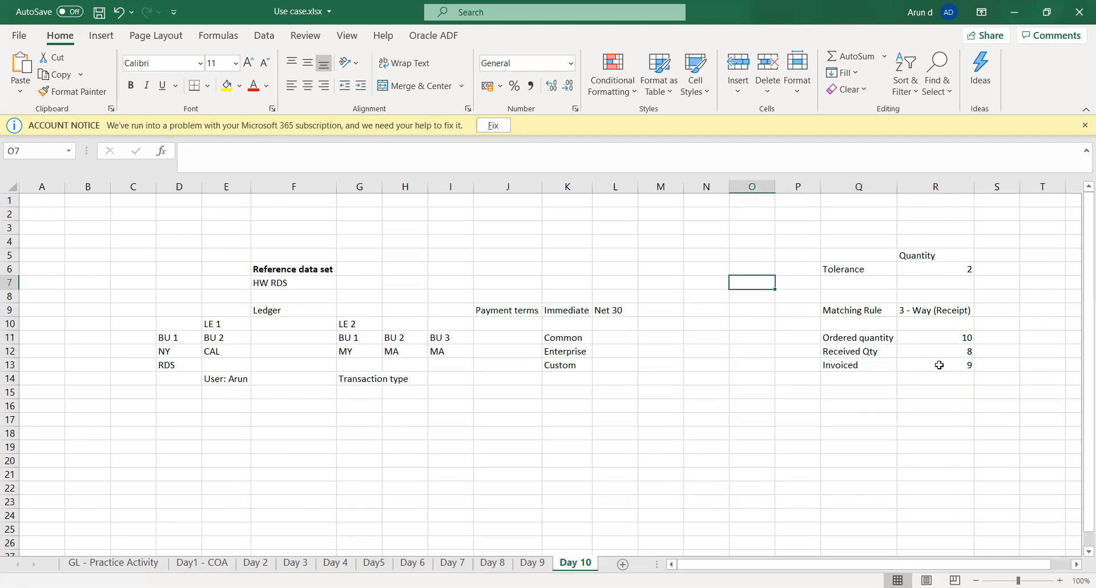
key("Right")
key("Right")
key("Right")
key("Up")
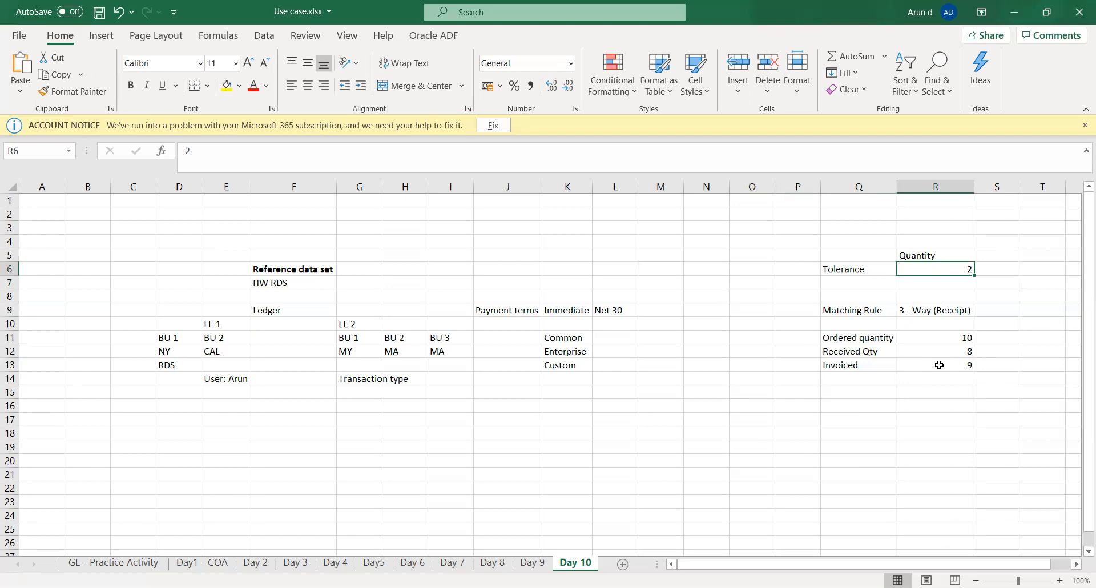
Step: Add a Tolerance row with the outcome Pass in Q14:R14, directly below the invoiced quantity
key("Down")
key("Down")
key("Down")
key("Down")
key("Down")
key("Down")
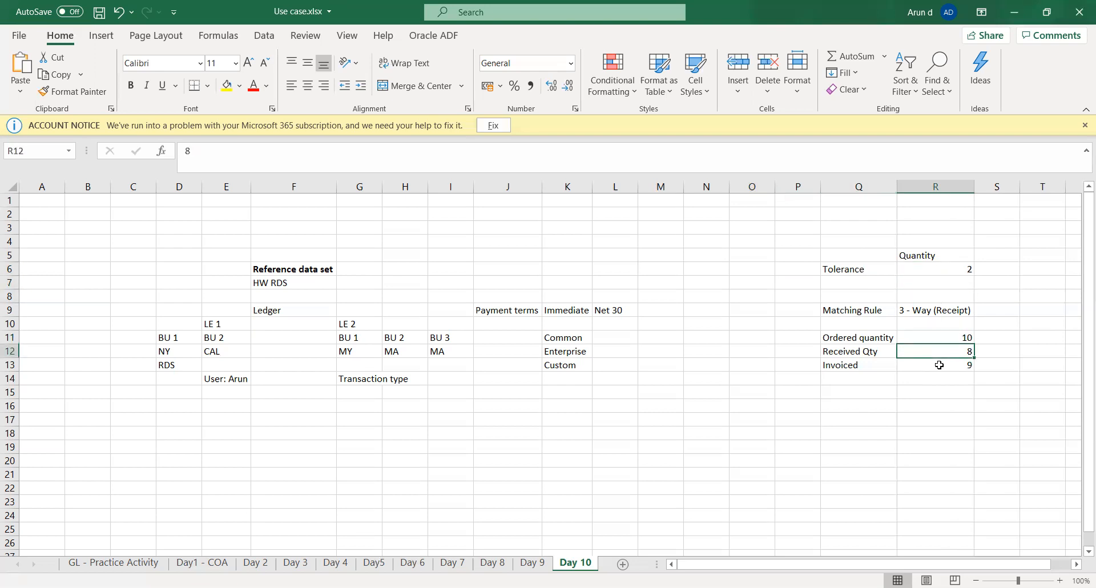
key("Down")
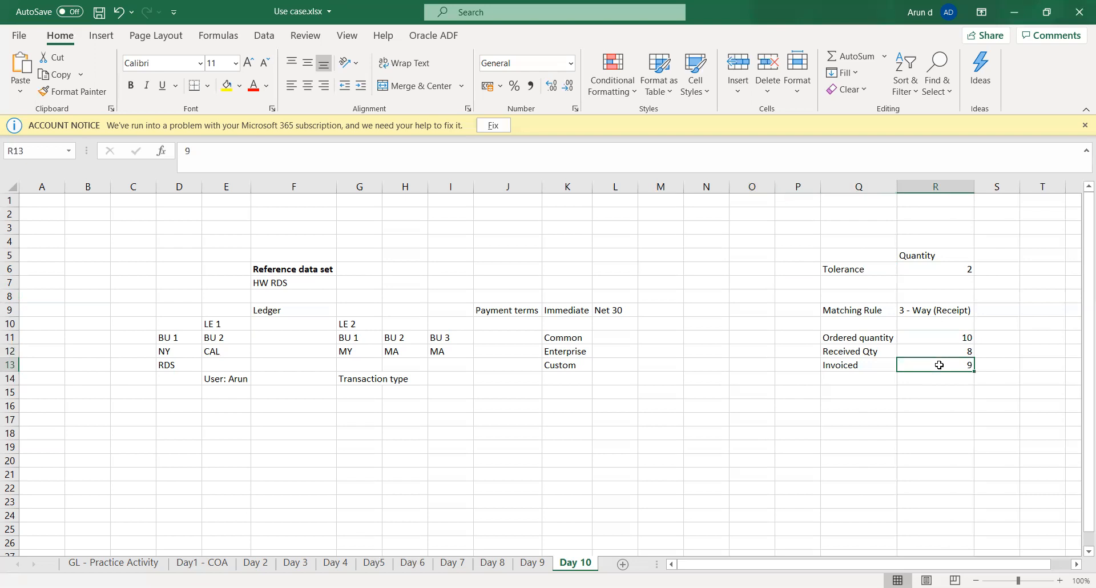
key("Down")
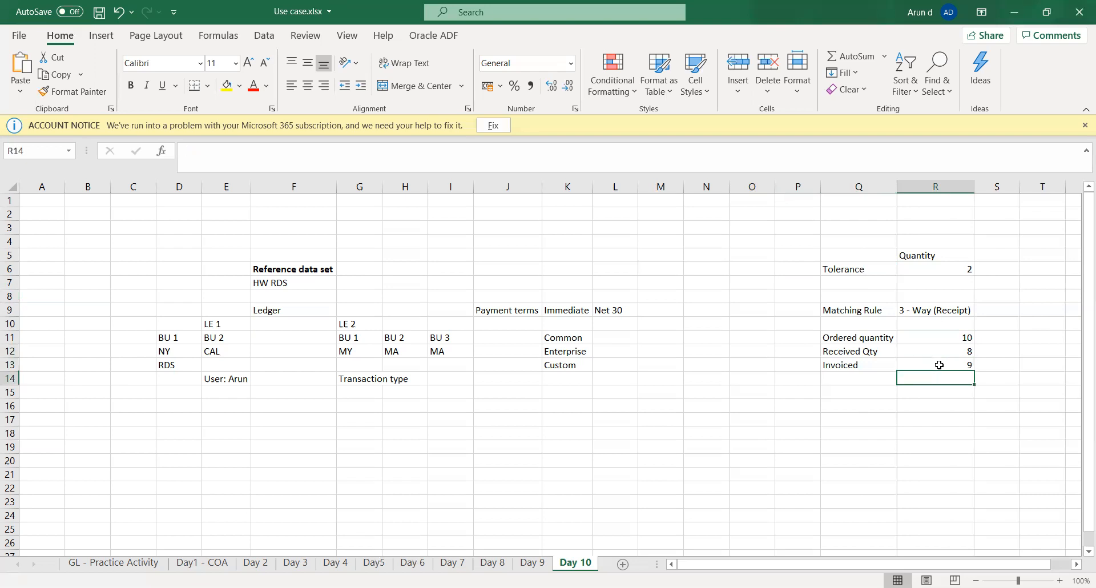
type("Pass")
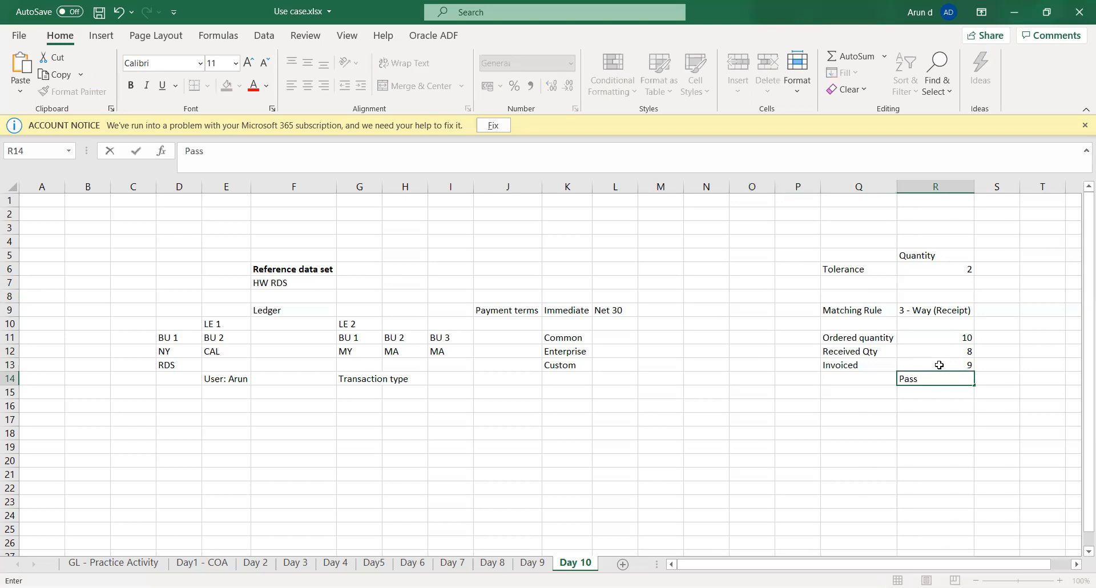
key("Left")
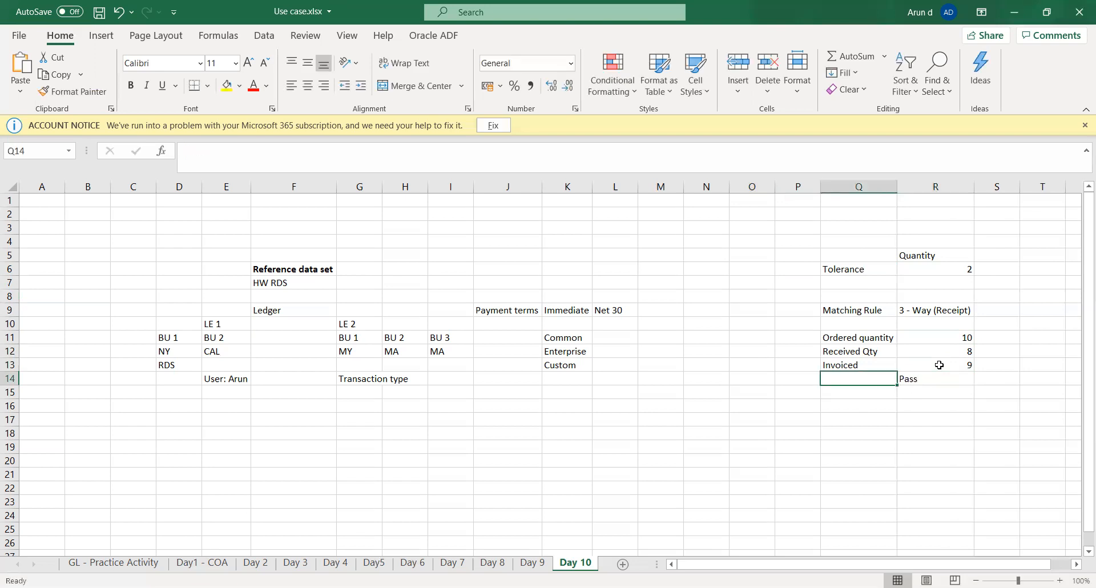
type("Toler")
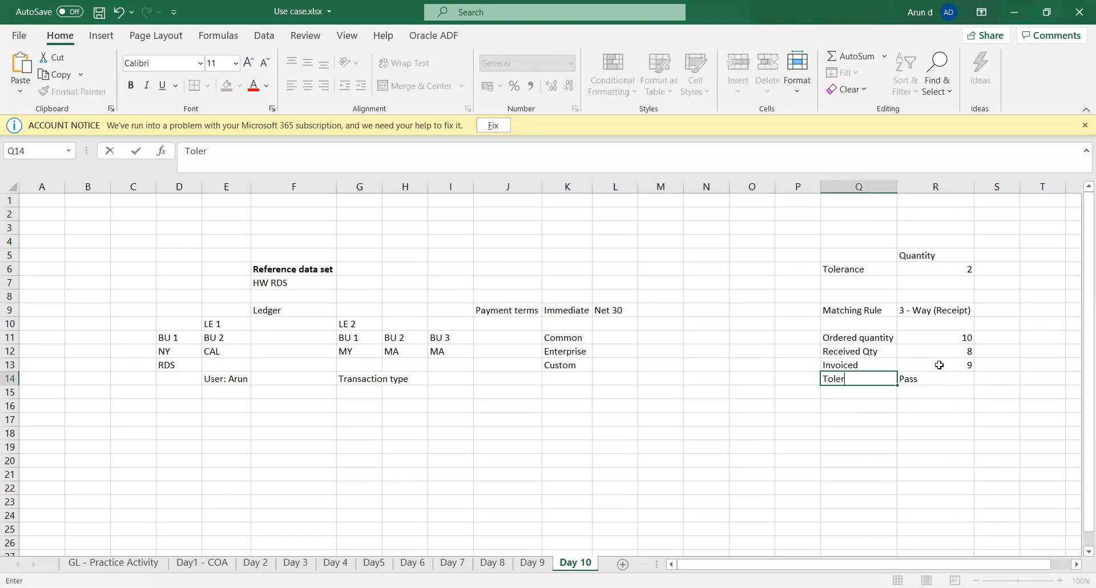
type("ance")
key("Return")
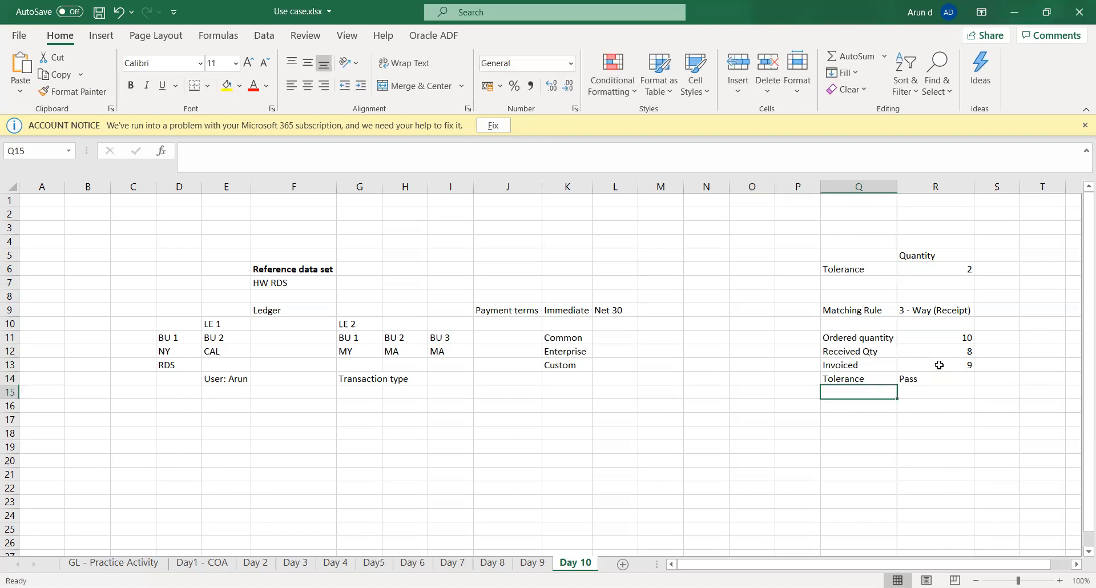
Step: Add a Non-Tolerance row with the outcome Hold in Q15:R15
type("Non-")
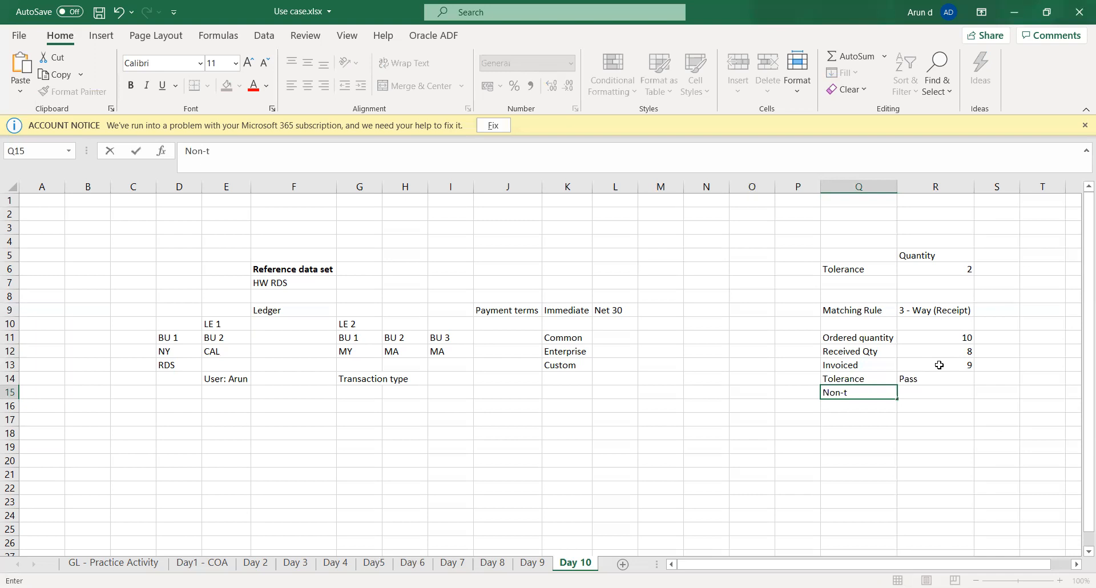
type("Tolerance")
key("Tab")
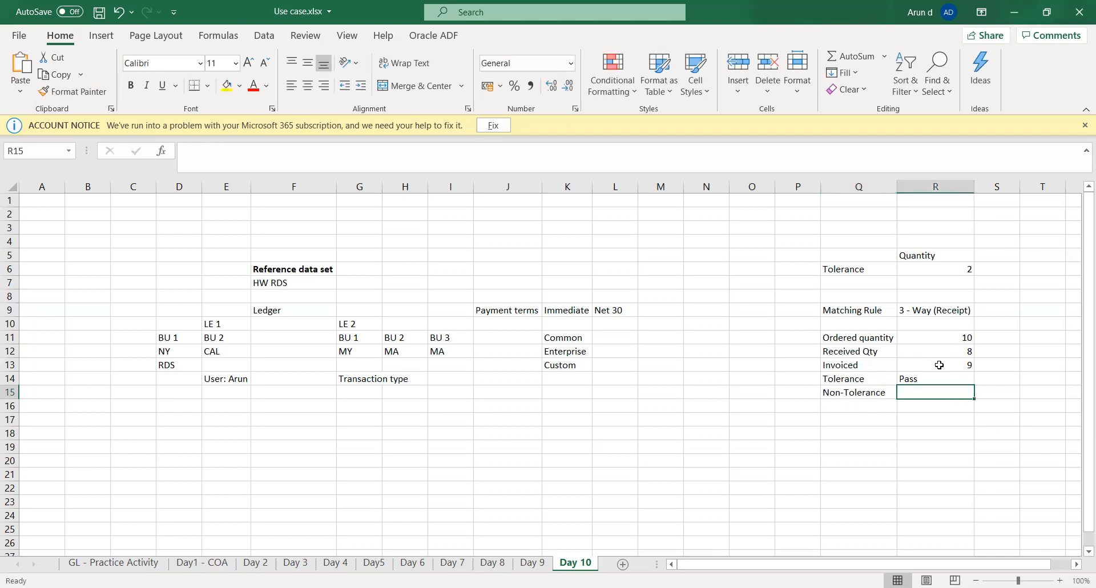
type("Hold")
key("Tab")
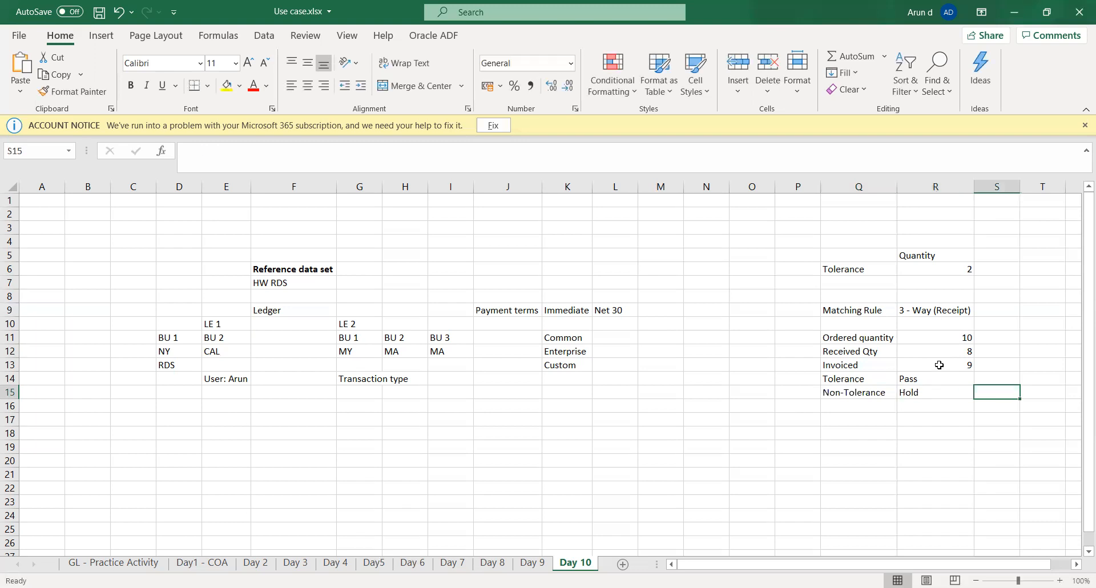
key("Left")
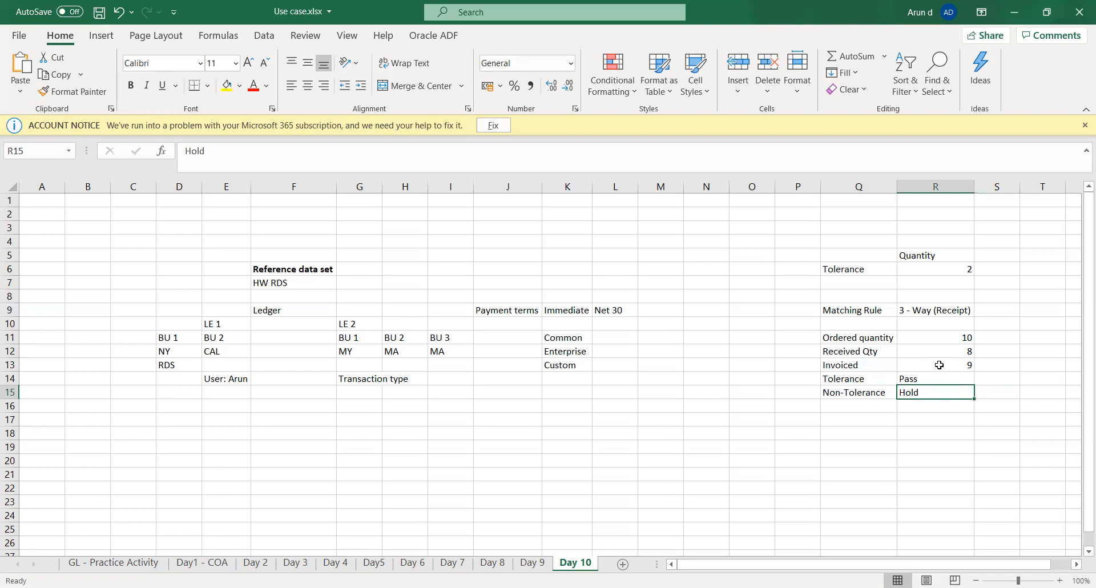
Step: Label the ordered quantity row with its responsible department by entering Procurement in P11
left_click(926, 429)
left_click(929, 396)
key("Up")
key("Up")
key("Up")
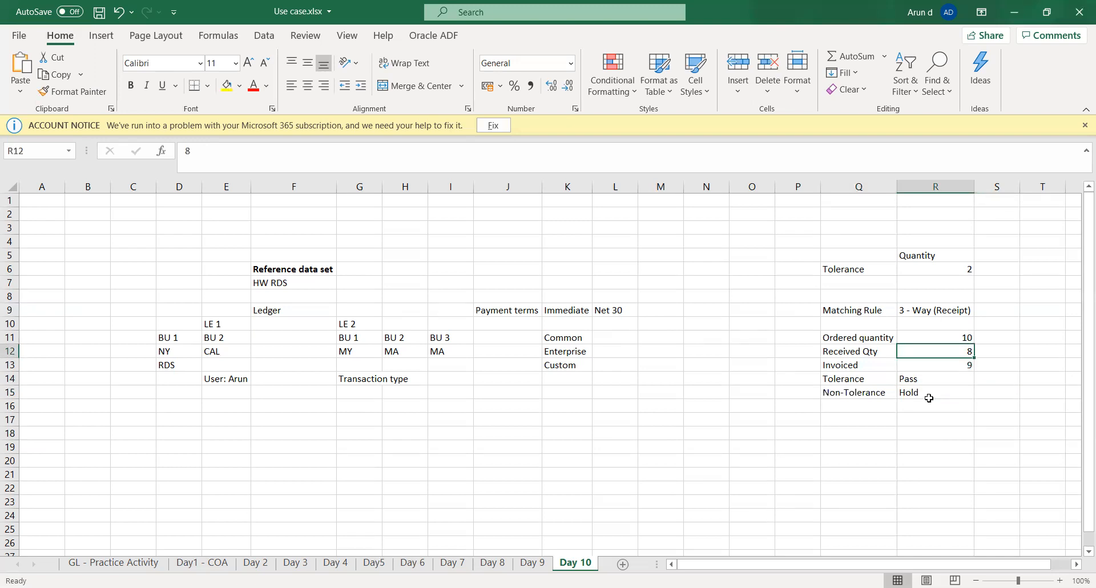
key("Up")
key("Left")
key("Left")
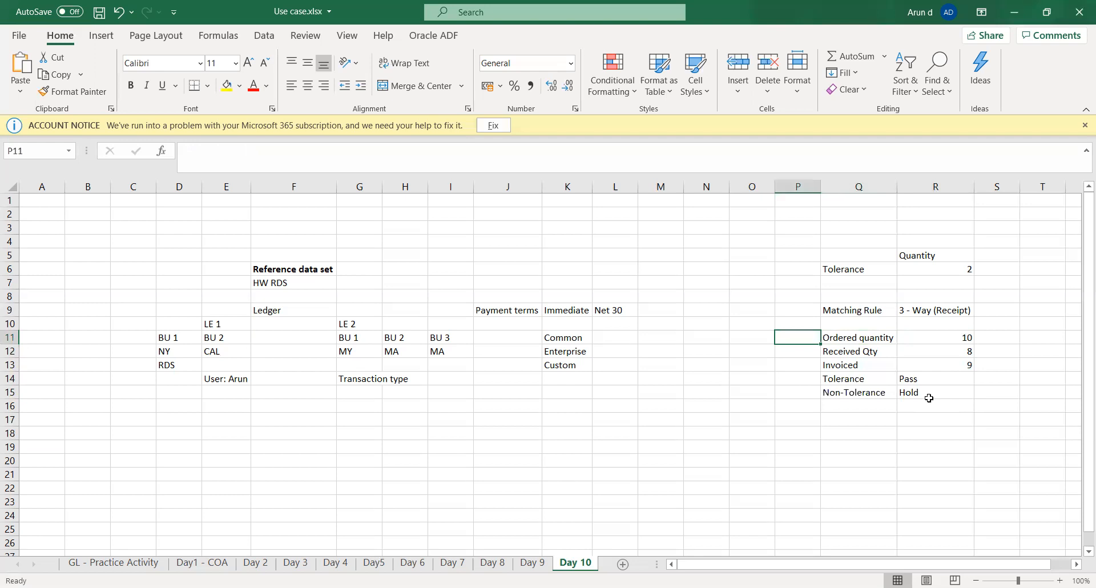
type("Pro")
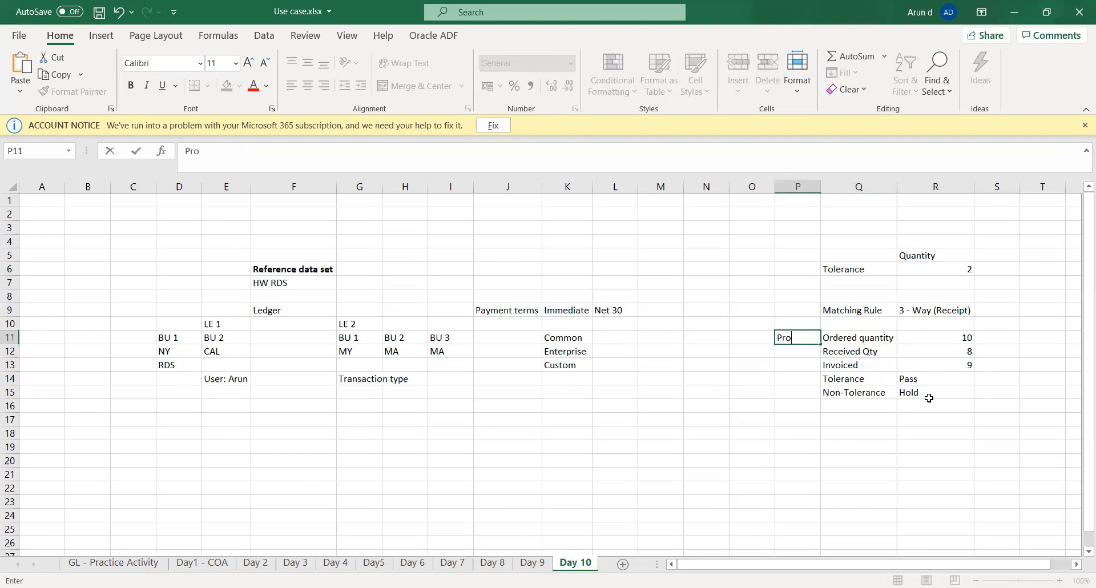
type("curement")
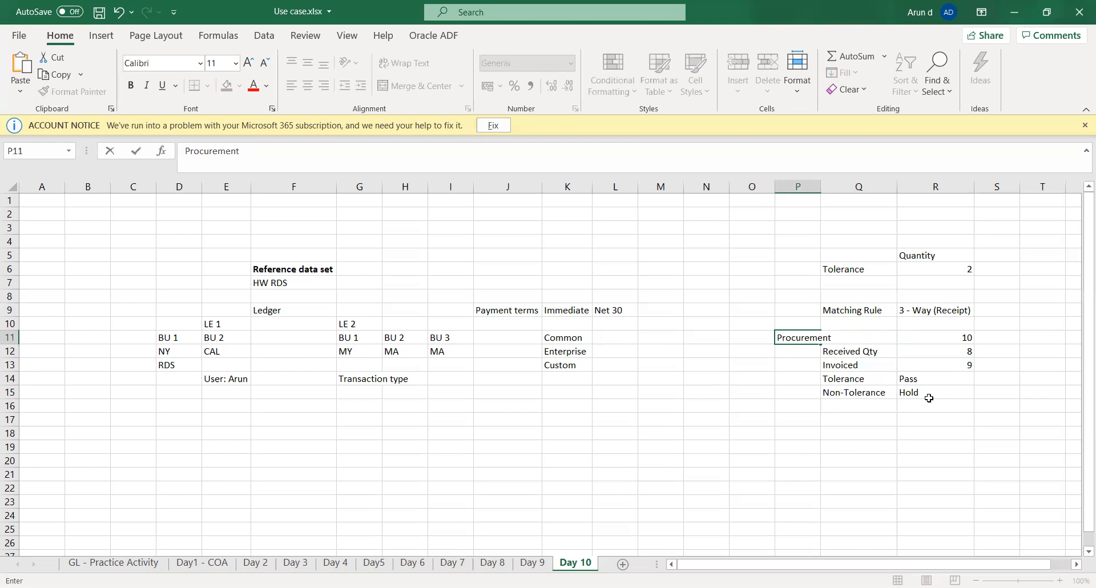
key("Return")
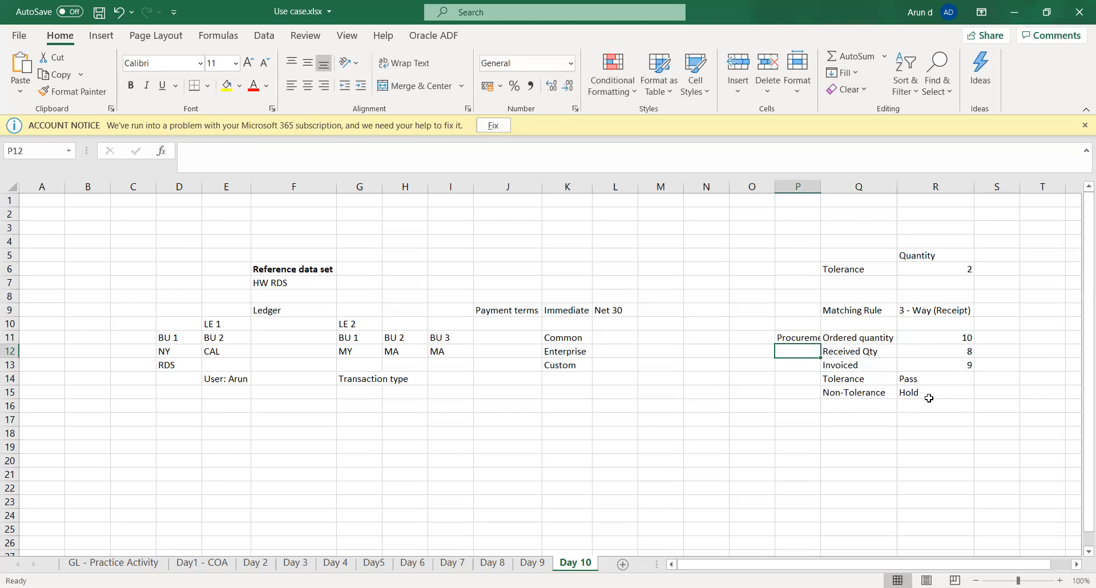
Step: Enter Inventory in P12 beside the received quantity and Accounts in P13 beside the invoiced quantity
type("Inventor")
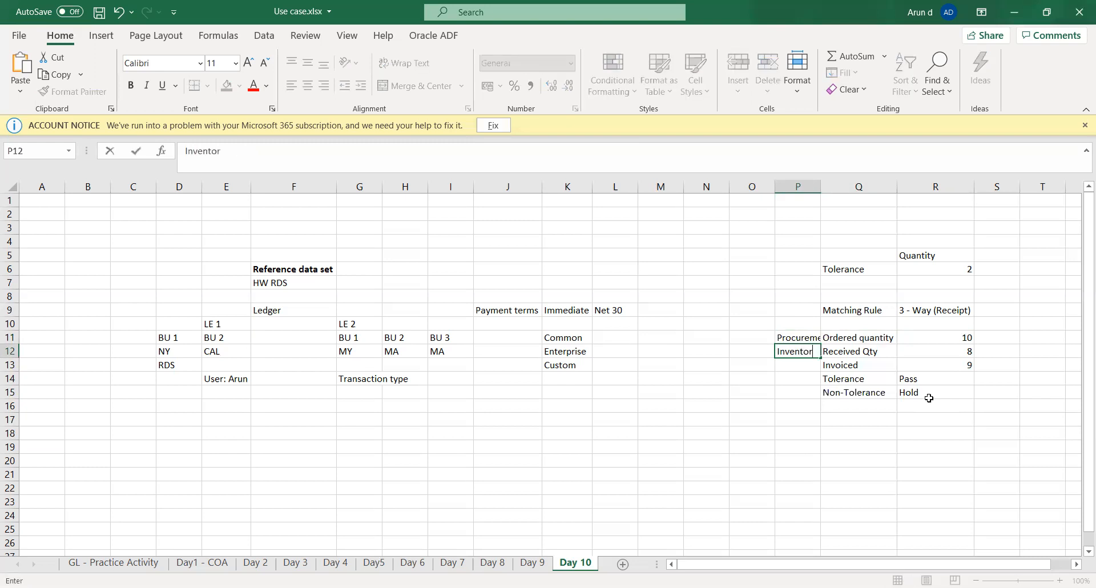
type("y")
key("Tab")
key("Down")
key("Left")
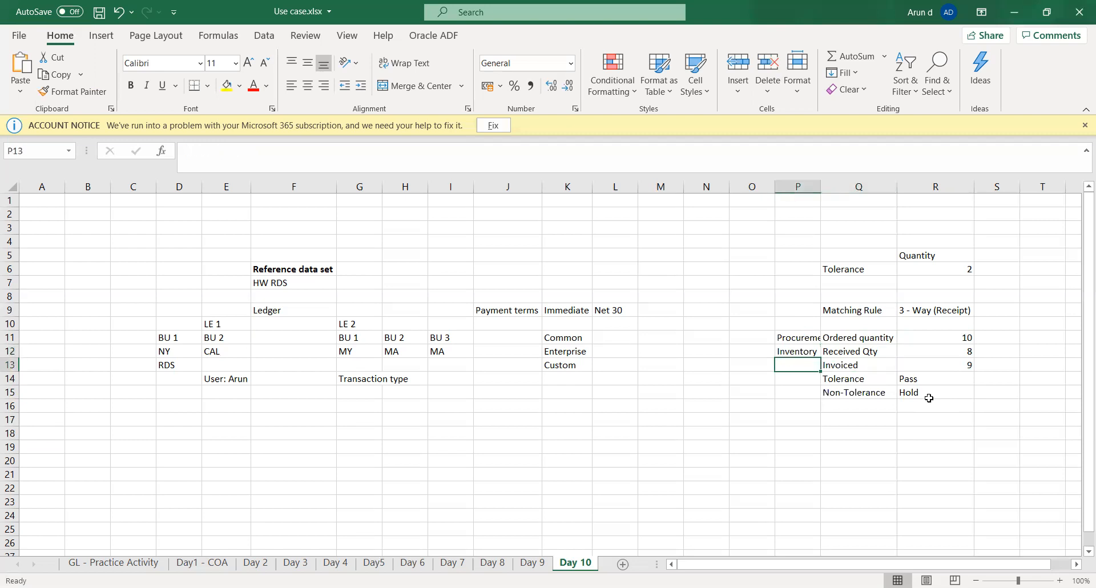
type("A")
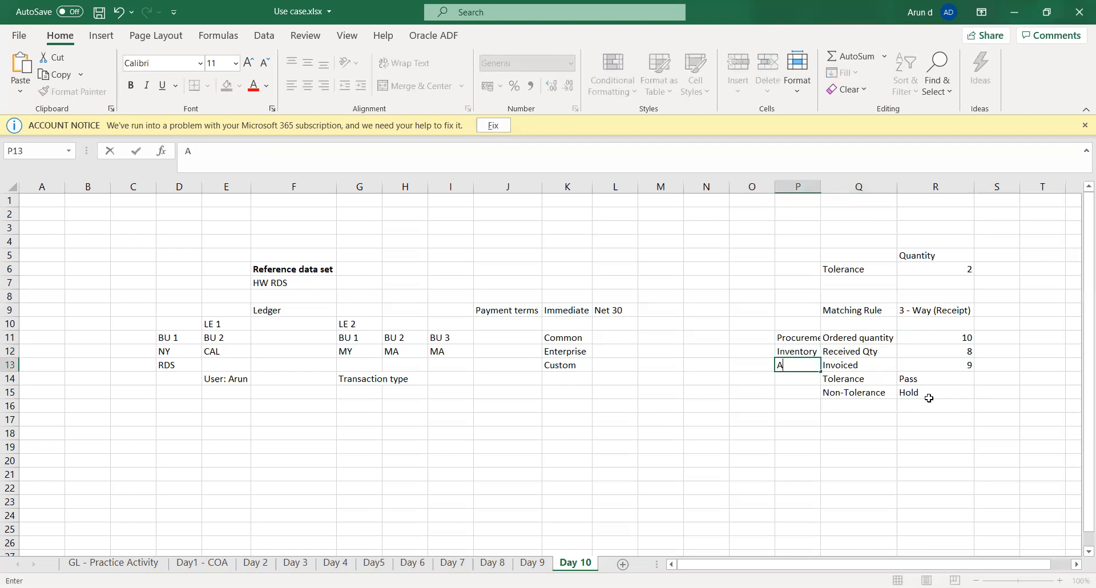
type("ccounts")
key("Up")
key("Up")
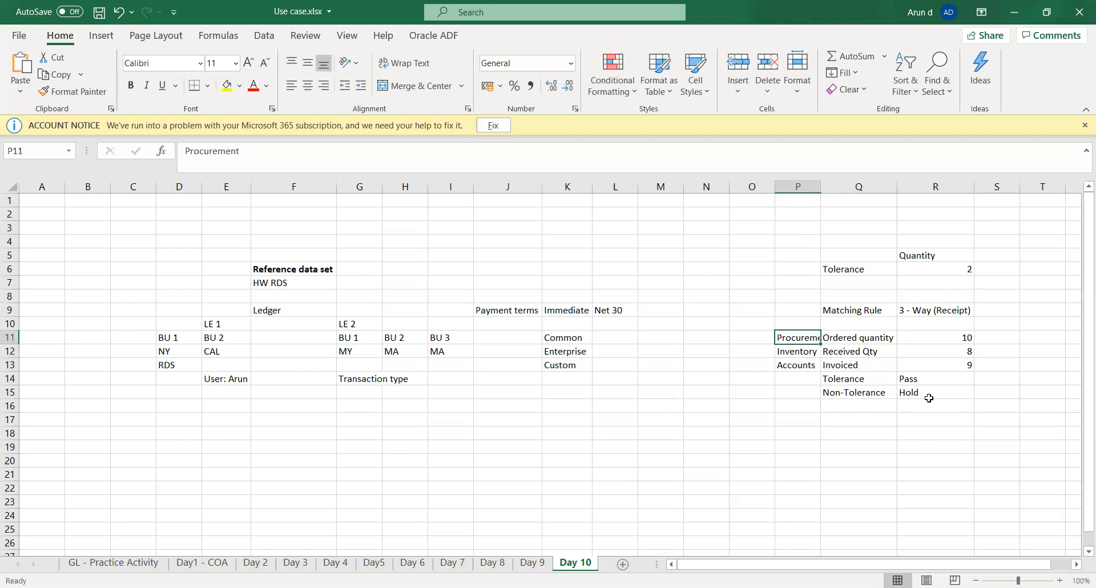
Step: Review the Inventory and Accounts rows, comparing the received quantity in R12 with the invoiced quantity in R13
key("Down")
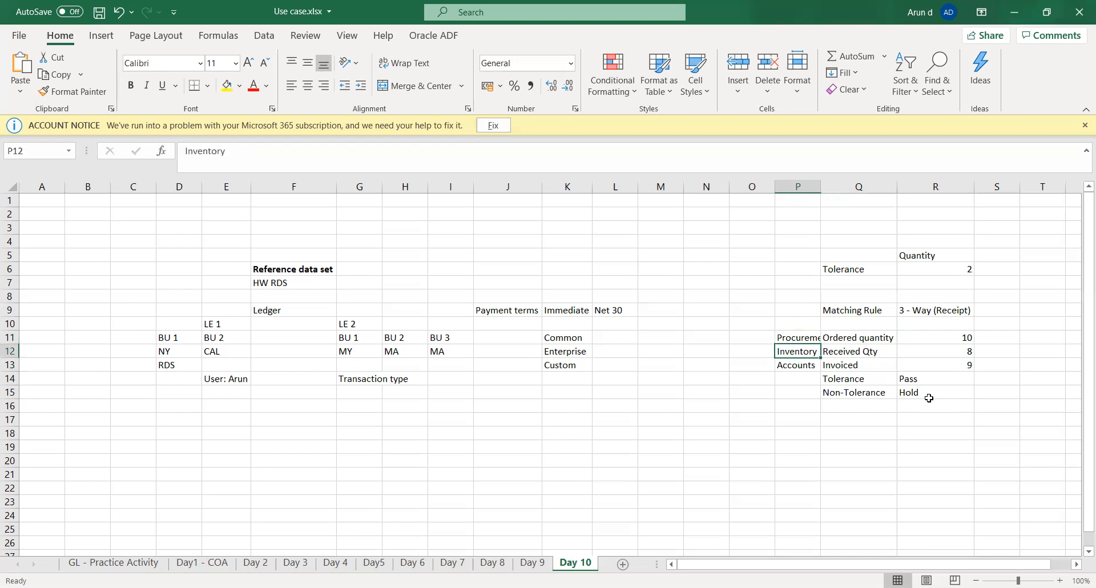
key("Right")
key("Right")
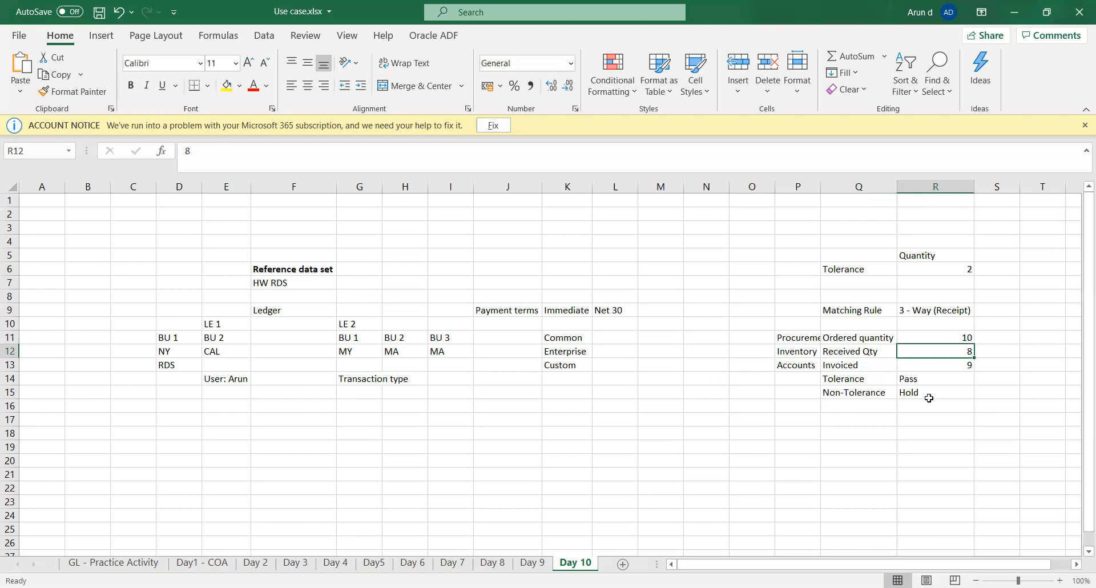
key("Right")
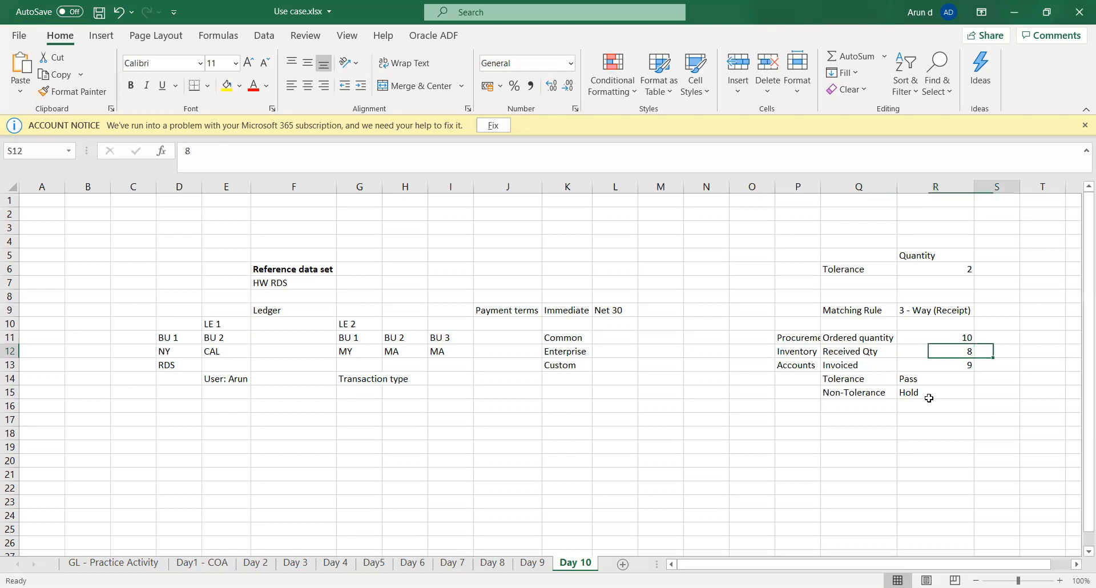
key("Left")
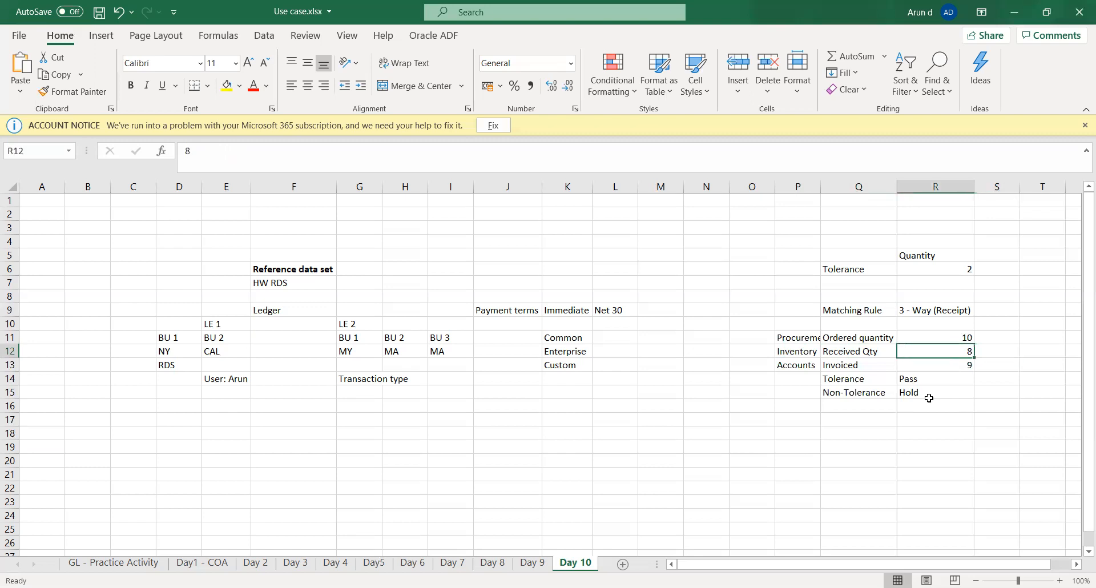
key("Left")
key("Down")
key("Left")
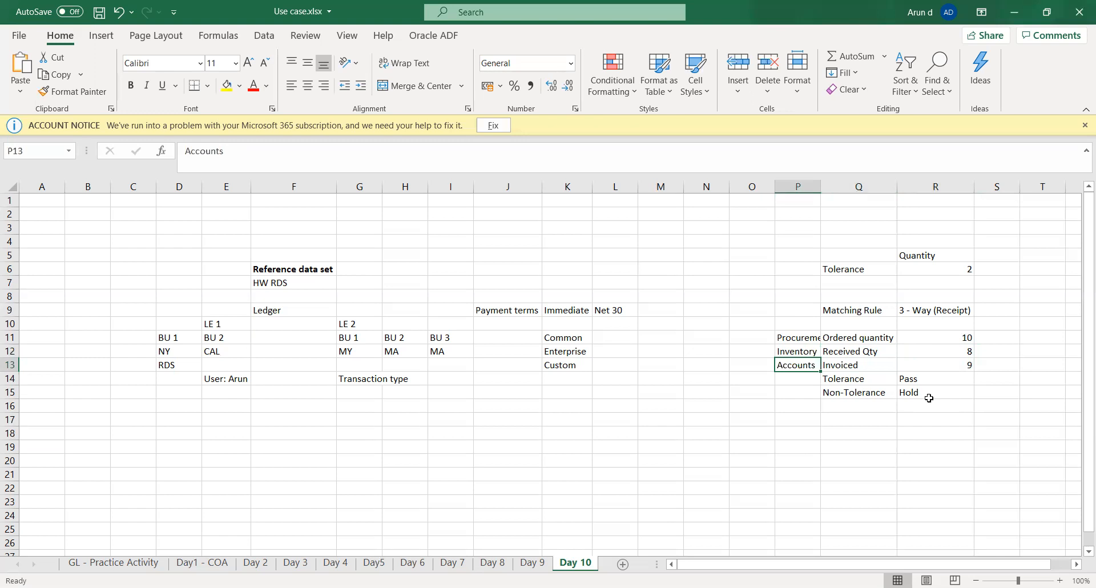
key("Right")
key("Right")
key("Right")
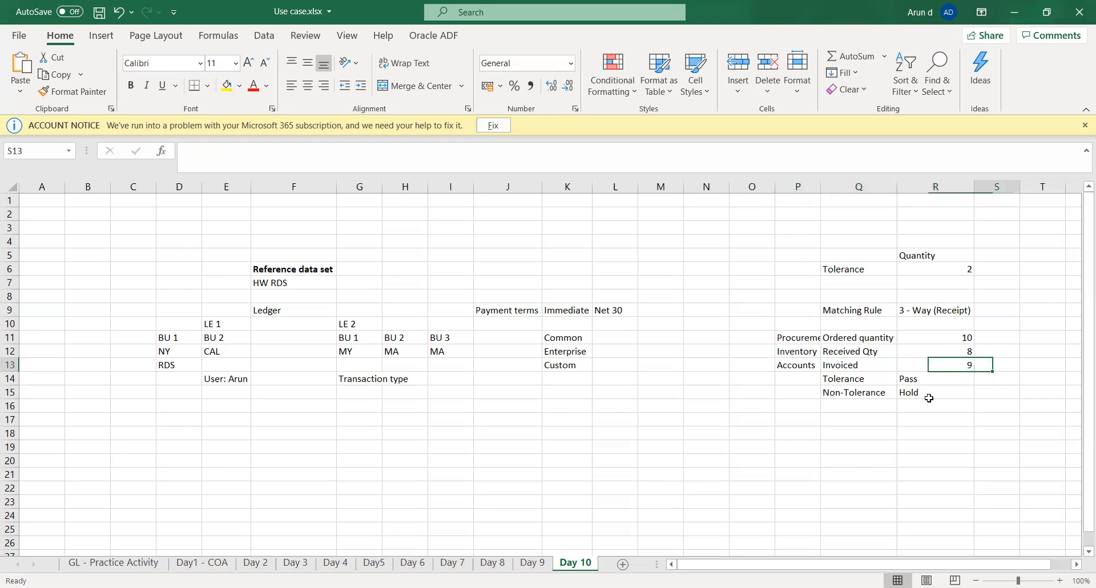
key("Left")
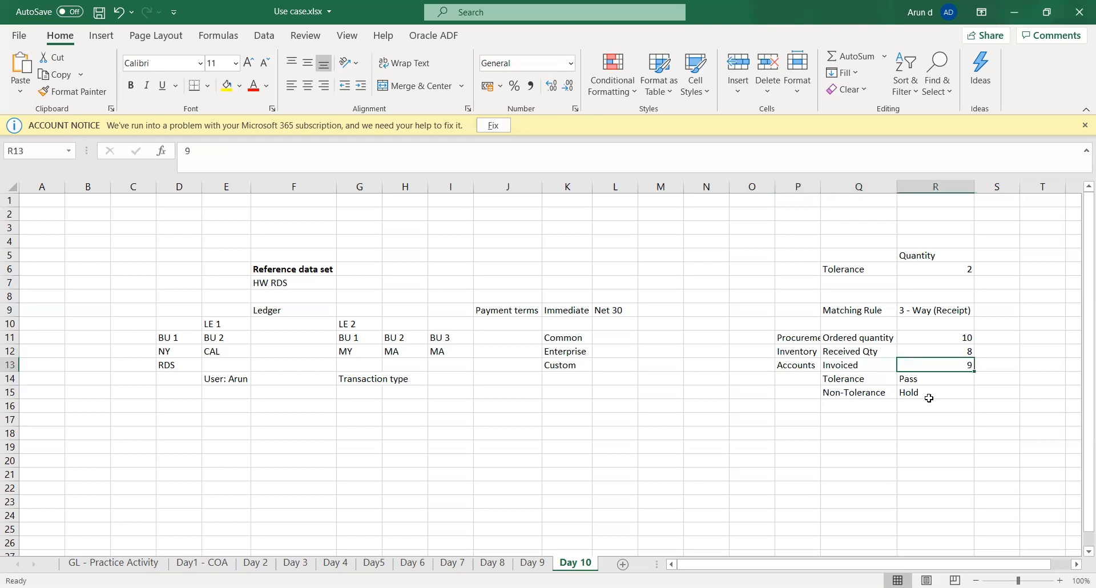
key("Up")
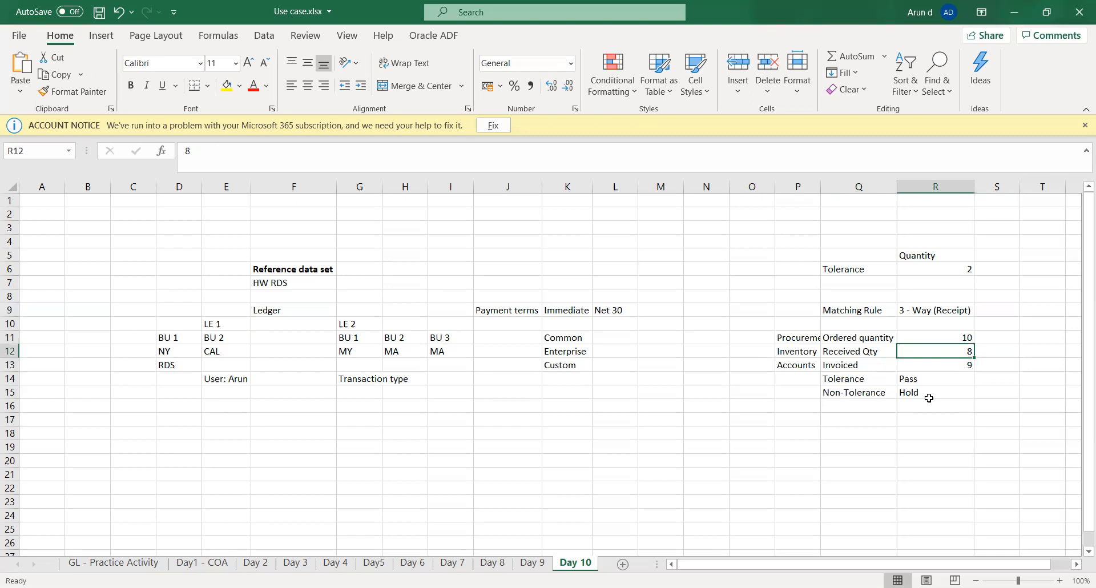
key("Right")
key("Left")
key("Up")
key("Down")
key("Left")
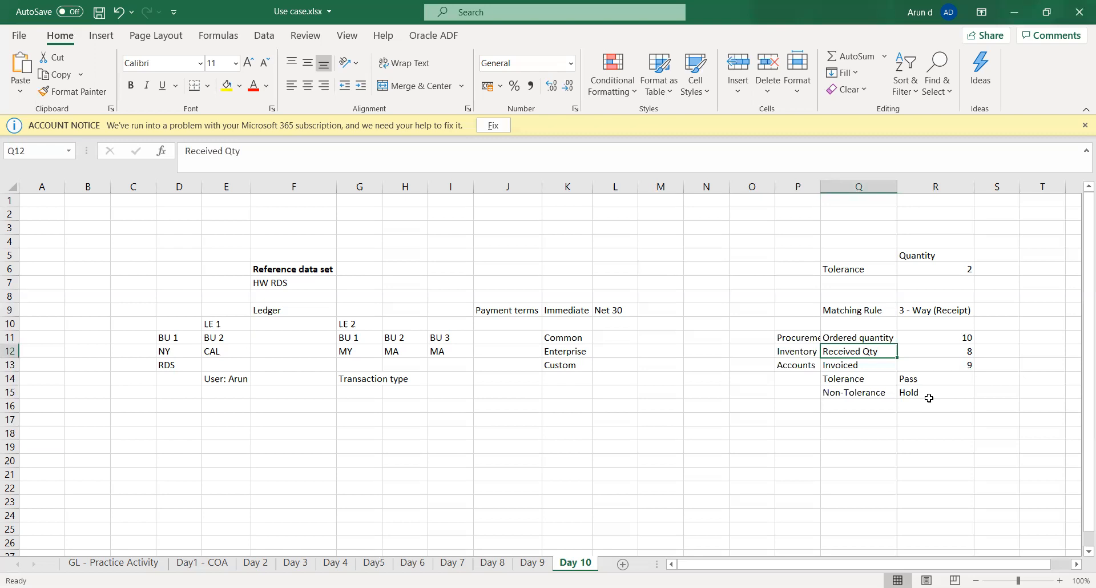
Step: Enter 7812 in S12 beside the received quantity
key("Right")
key("Right")
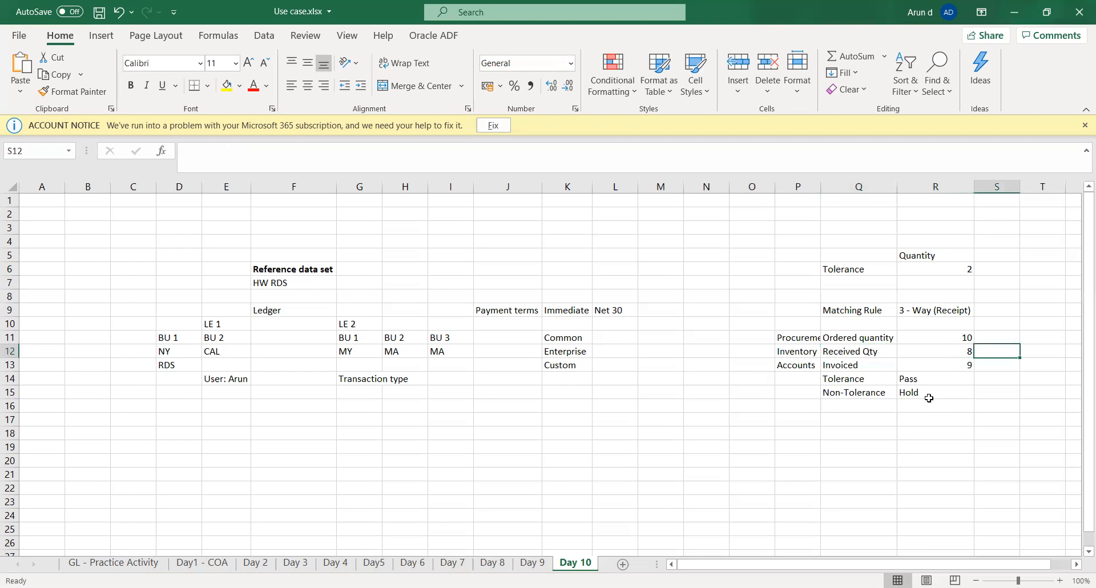
type("7812")
key("Tab")
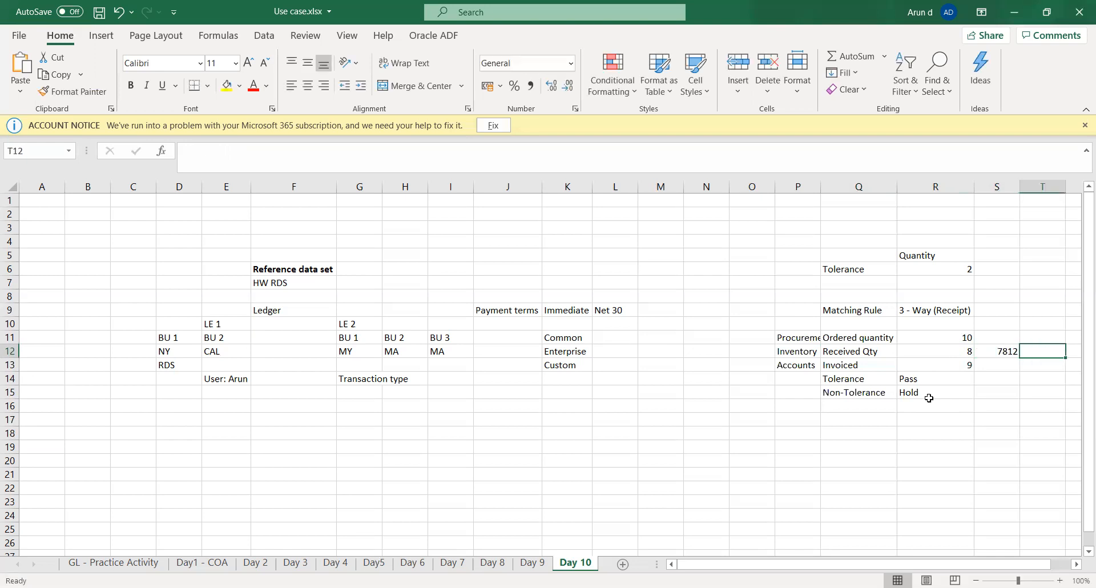
key("Left")
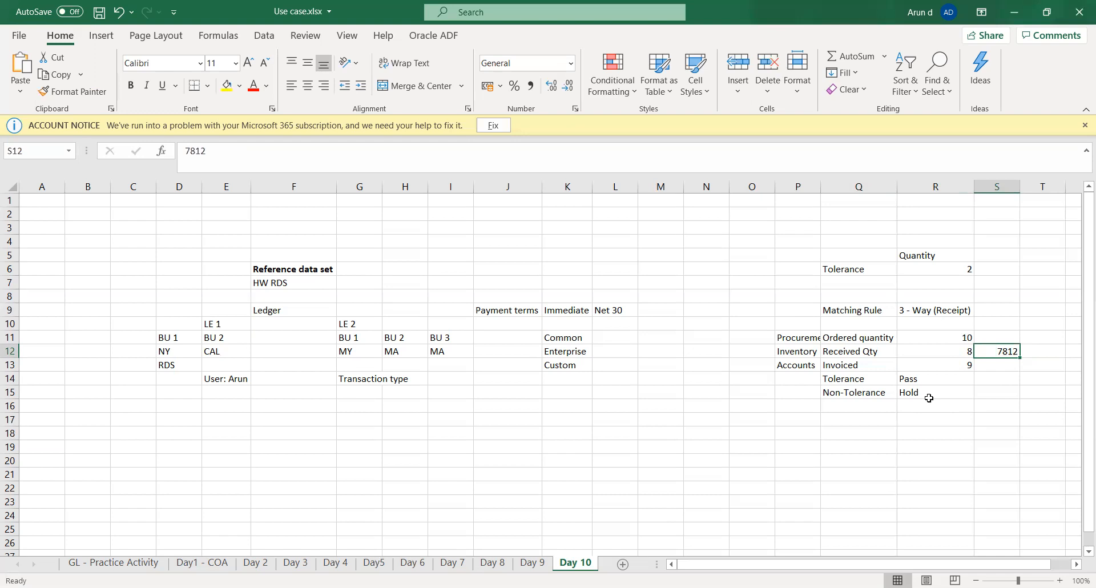
key("Left")
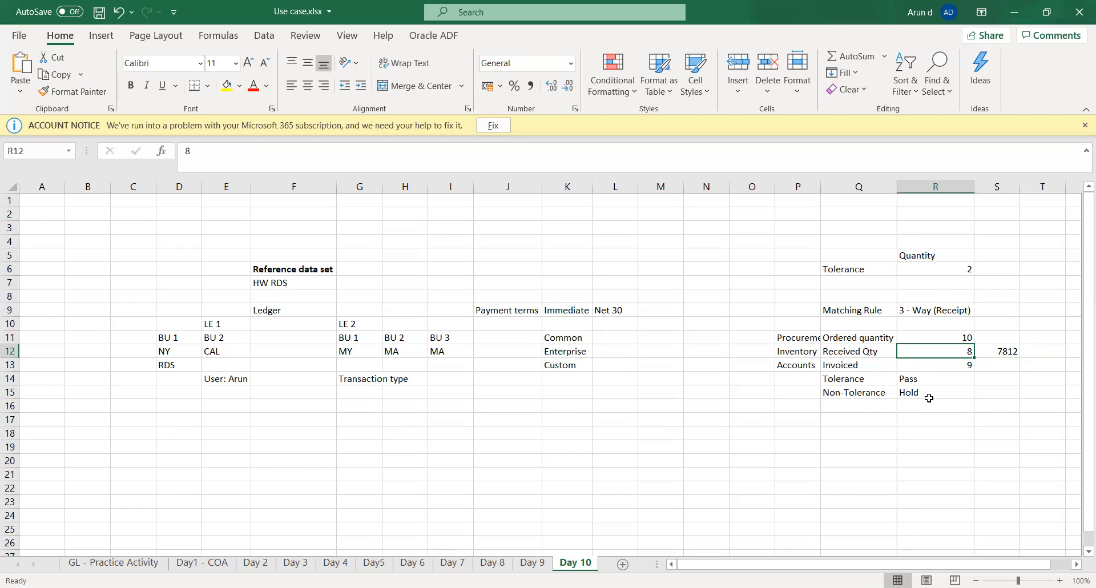
key("Right")
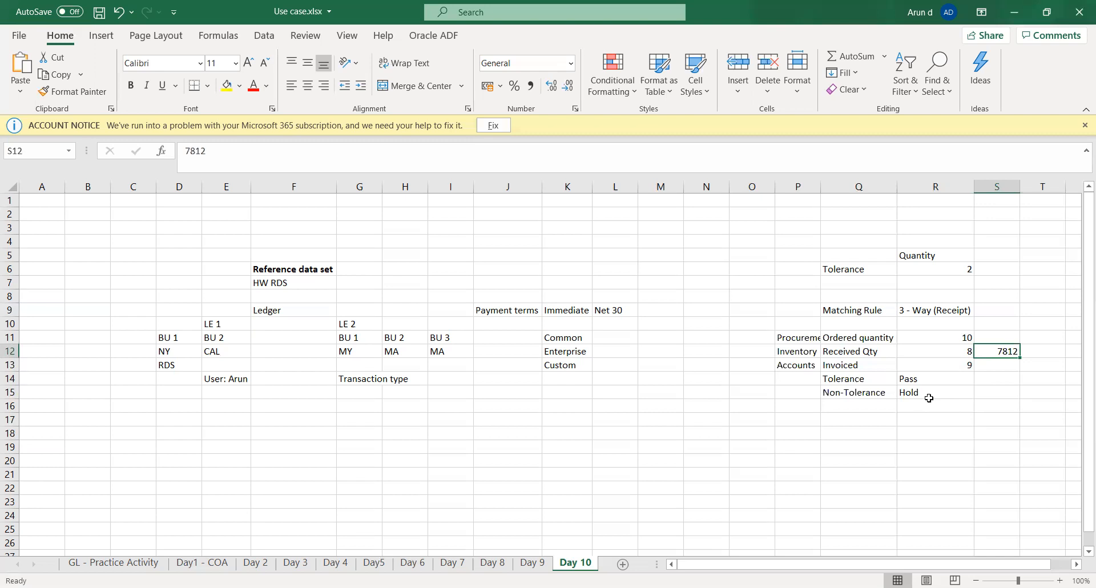
key("Left")
key("Down")
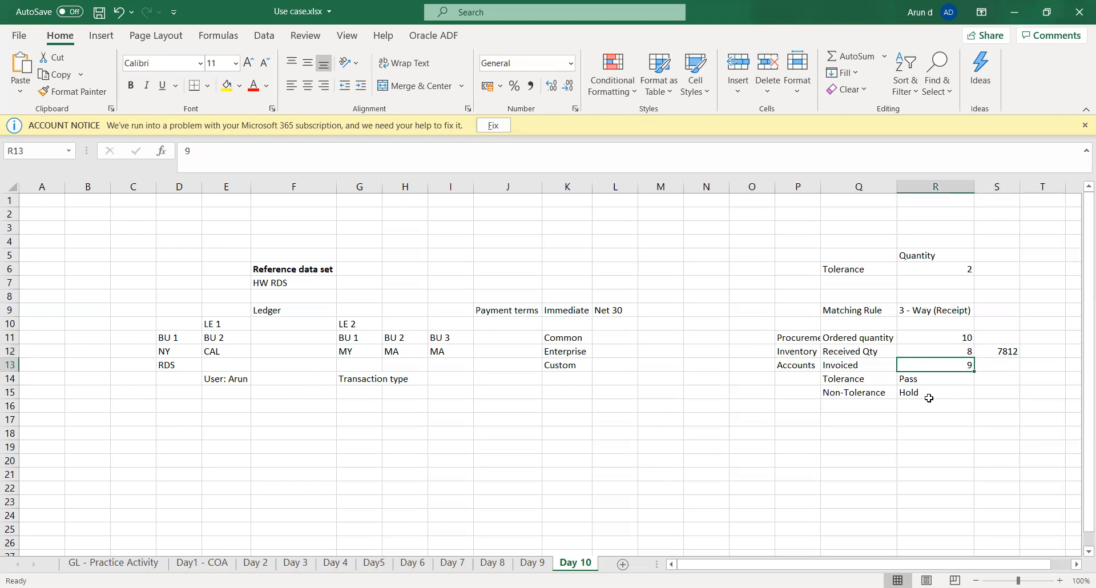
Step: Enter Unde billed 7812 in S13 beside the invoiced quantity
key("Right")
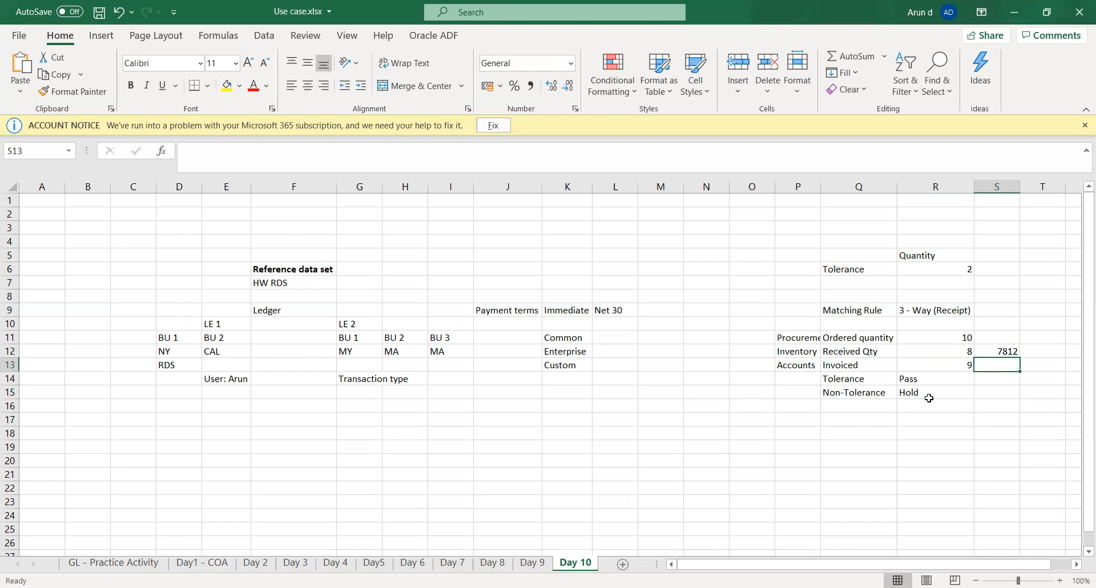
type("Ove")
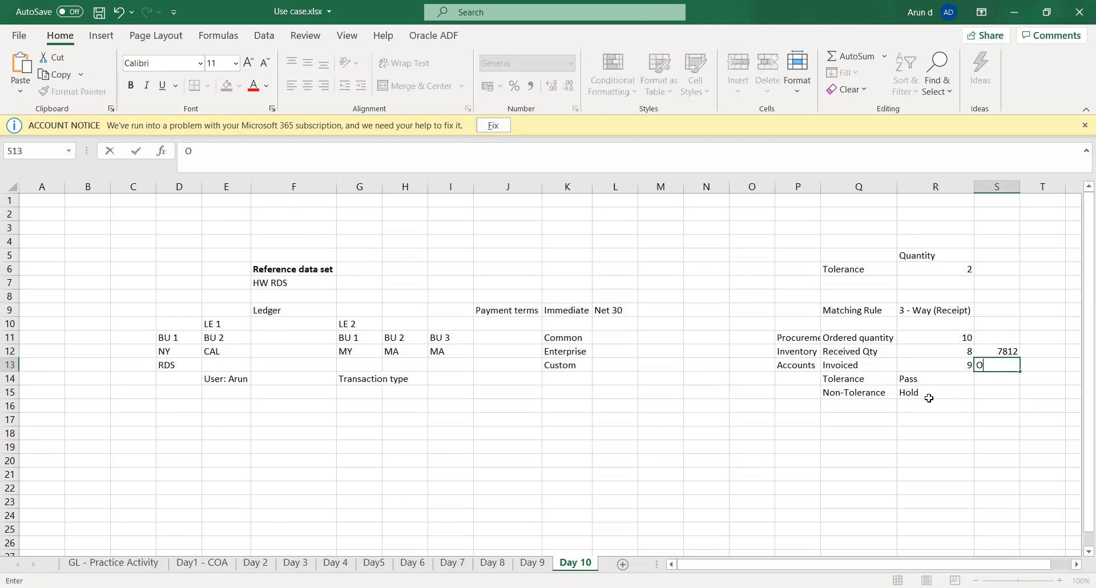
key("BackSpace")
key("BackSpace")
key("BackSpace")
type("Unde billed 7812")
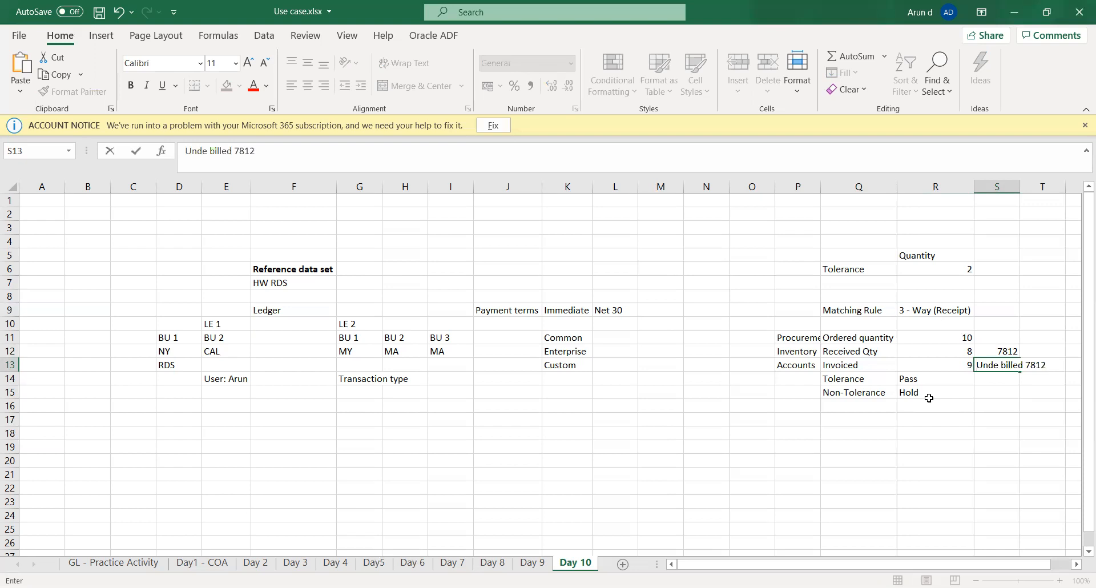
key("Tab")
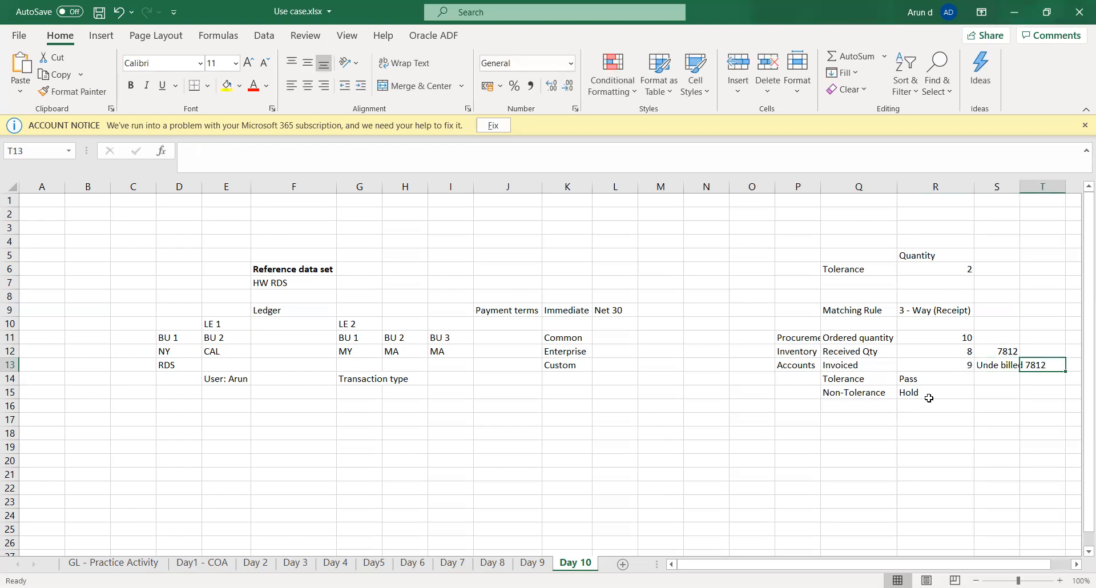
Step: Review the Received Qty and Invoiced rows, comparing the entries in S12 and S13 with the invoiced quantity in R13
key("Left")
key("Left")
key("Left")
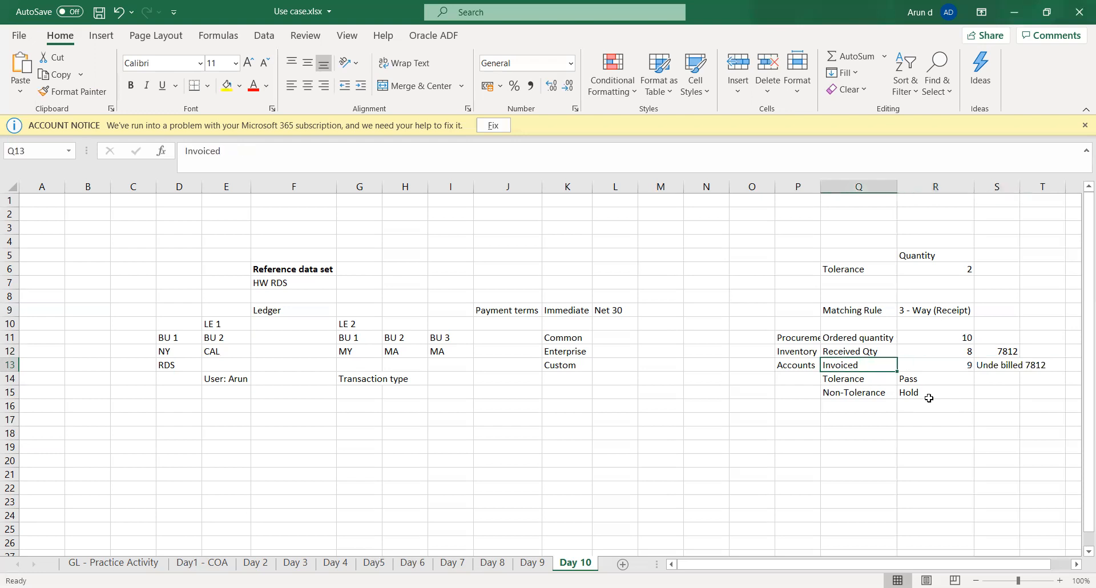
key("Up")
key("Left")
key("Right")
key("Right")
key("Right")
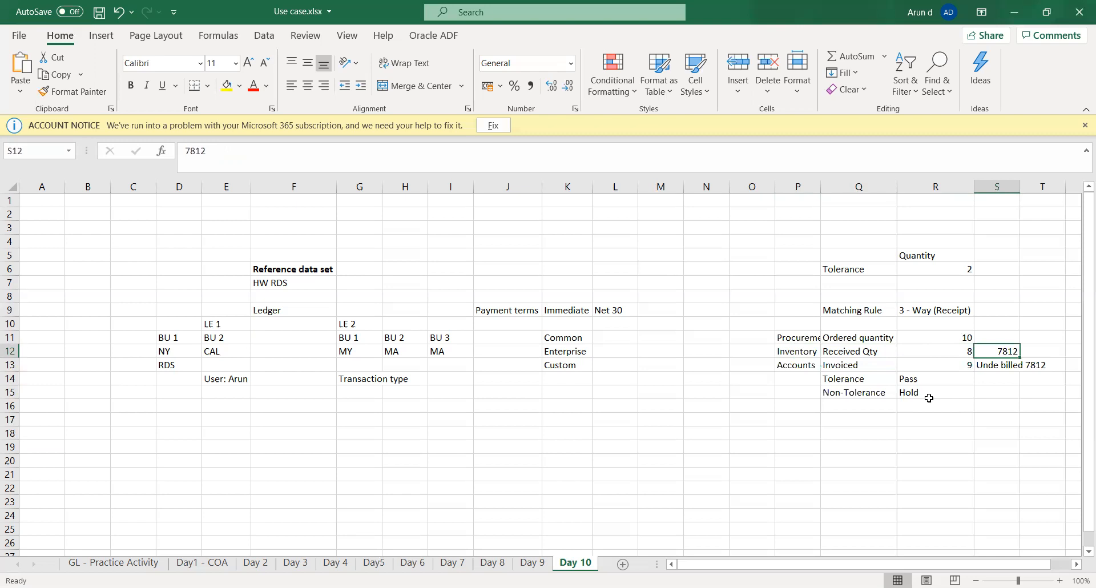
key("Down")
key("Left")
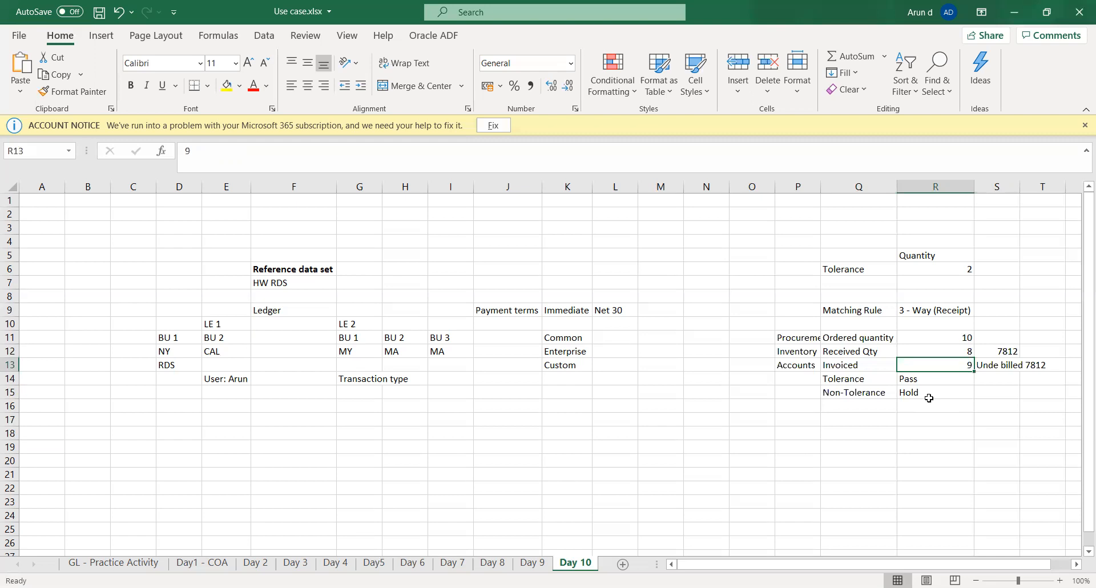
Step: Examine the quantity tolerance in R6 against the ordered and received quantities and the Non-Tolerance hold outcome in row 15
key("Up")
key("Up")
key("Up")
key("Up")
key("Up")
key("Up")
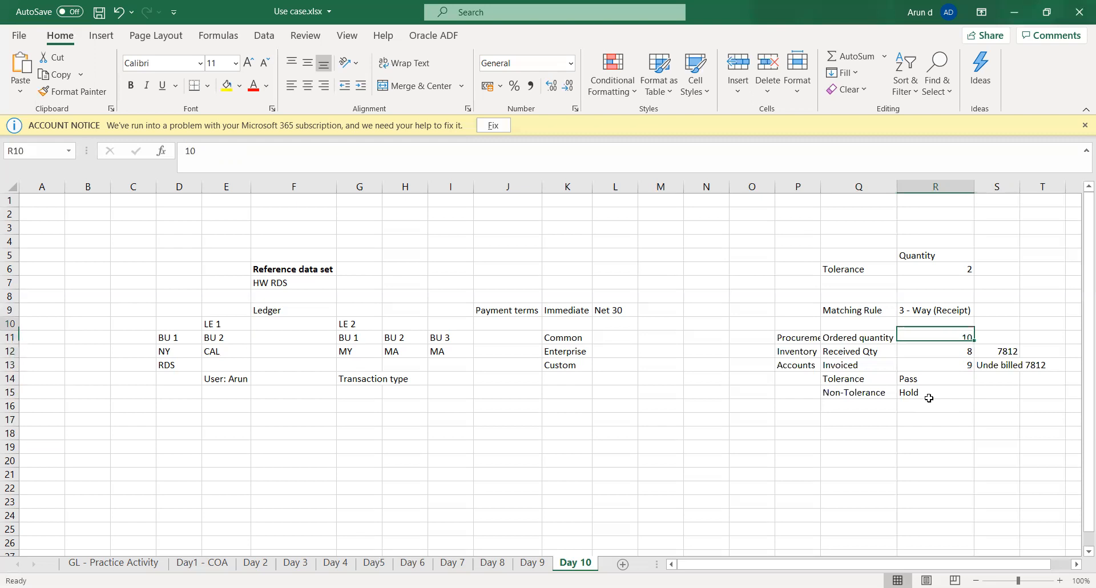
key("Up")
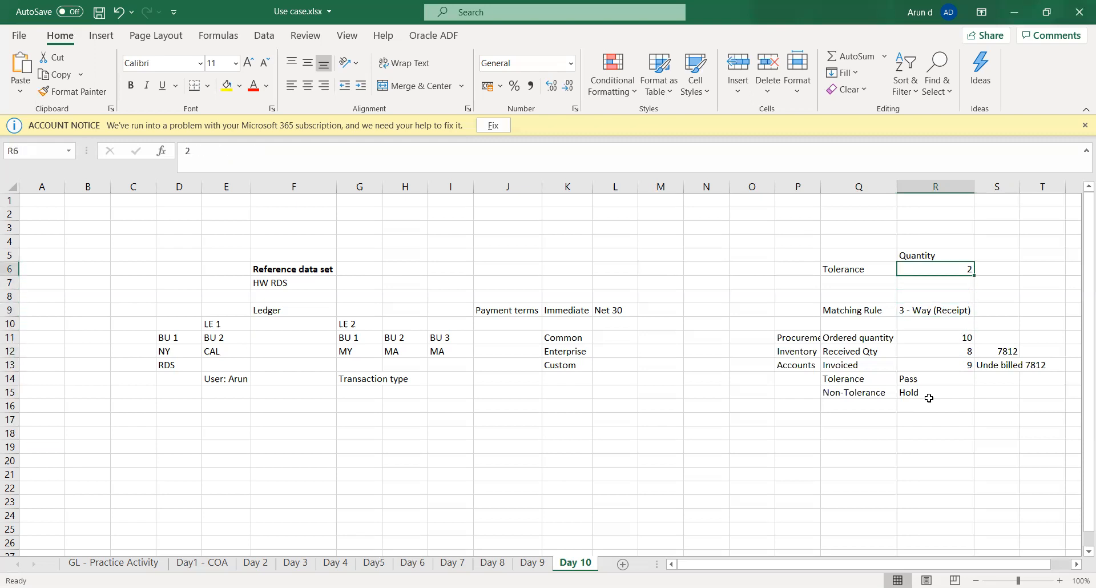
key("Down")
key("Down")
key("Down")
key("Down")
key("Down")
key("Down")
key("Down")
key("Down")
key("Down")
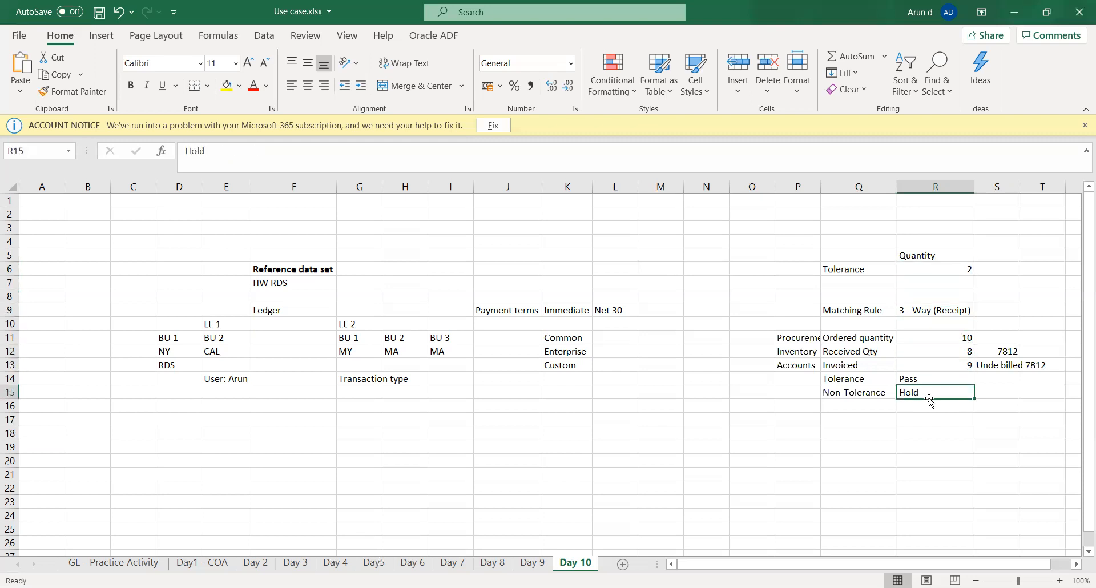
key("Left")
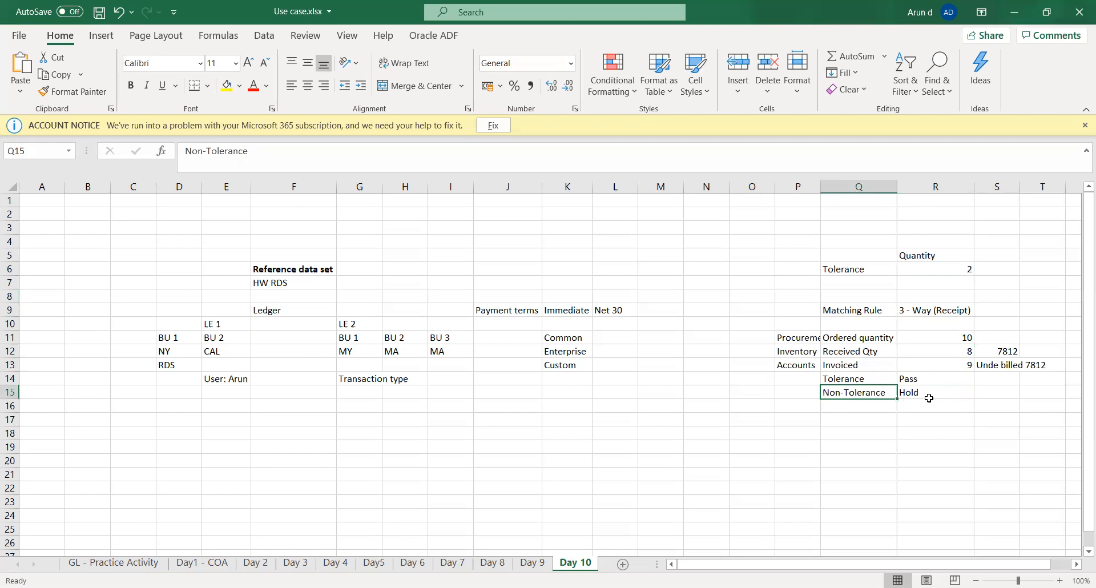
key("Right")
key("Up")
key("Up")
key("Up")
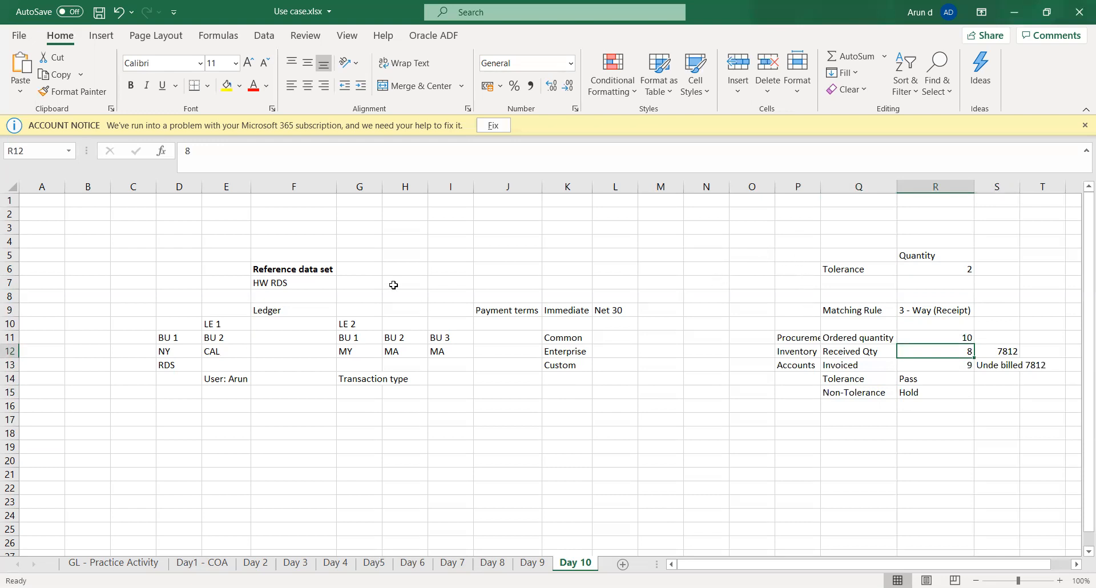
Step: Switch to Oracle Fusion, review the Total Amount tolerance of Amount Ordered by 10 Percent, save and close it, and finish managing invoice tolerances
left_click(363, 130)
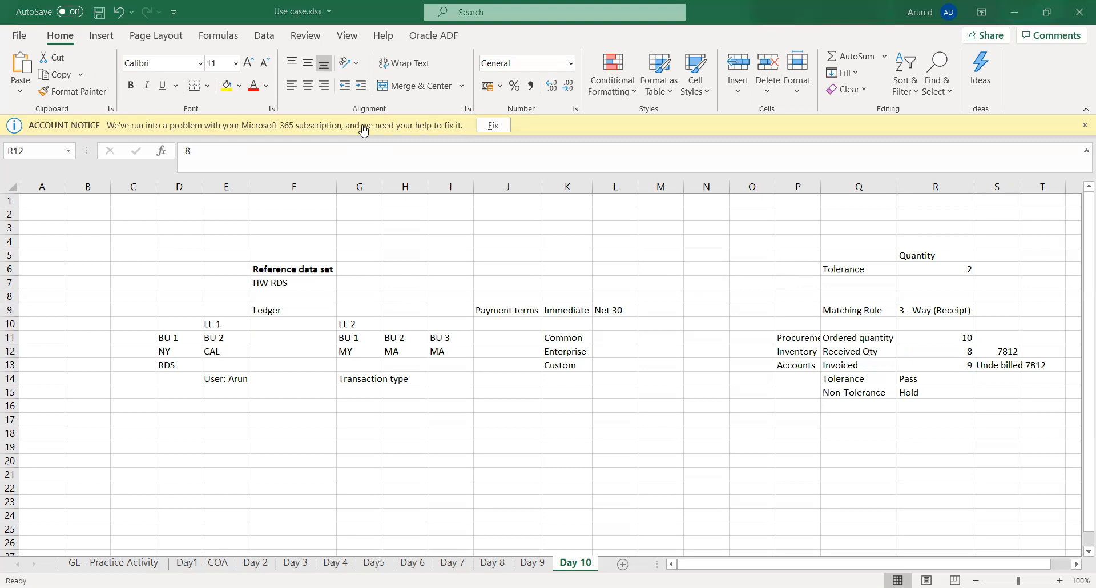
key("alt+Tab")
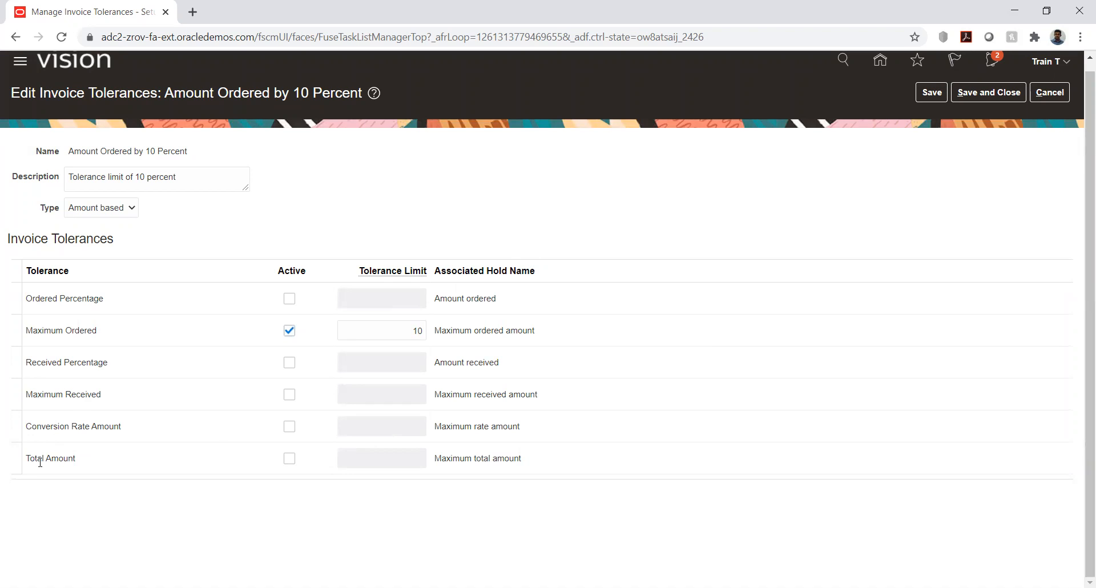
left_click_drag(31, 461, 74, 460)
left_click(121, 504)
left_click(100, 208)
left_click(254, 205)
left_click(991, 95)
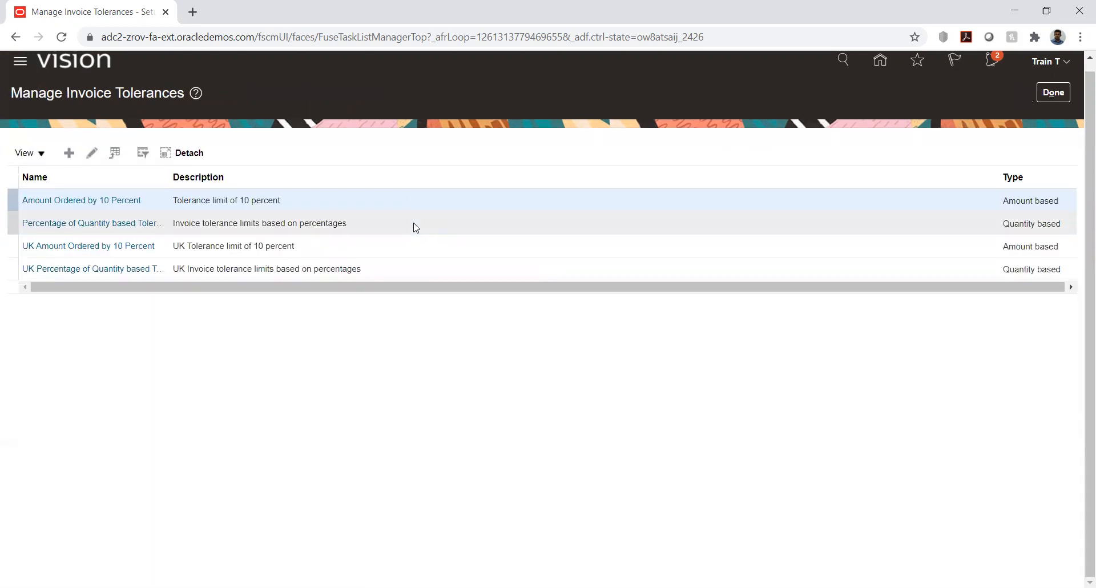
left_click(1052, 93)
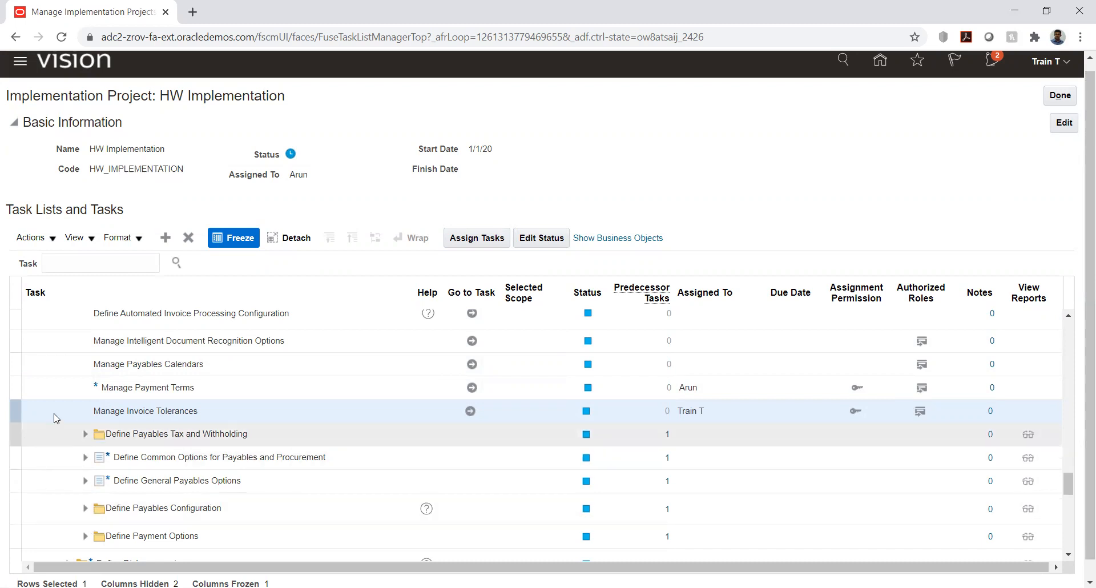
Step: Go to the Manage Common Options for Payables and Procurement task and choose Select and Add for its business unit scope
scroll(60, 408, "down", 3)
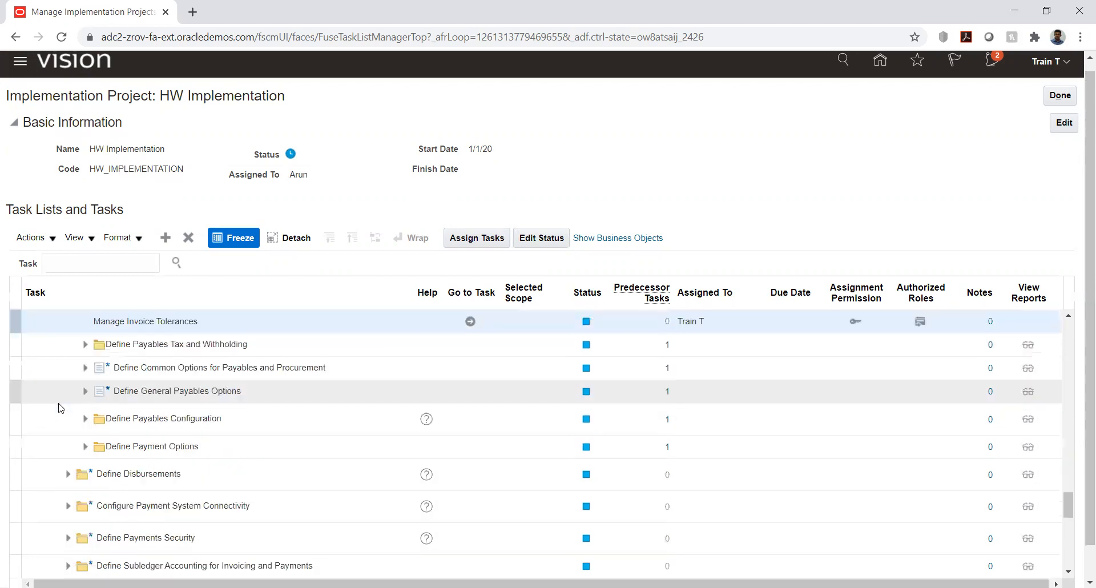
left_click(84, 372)
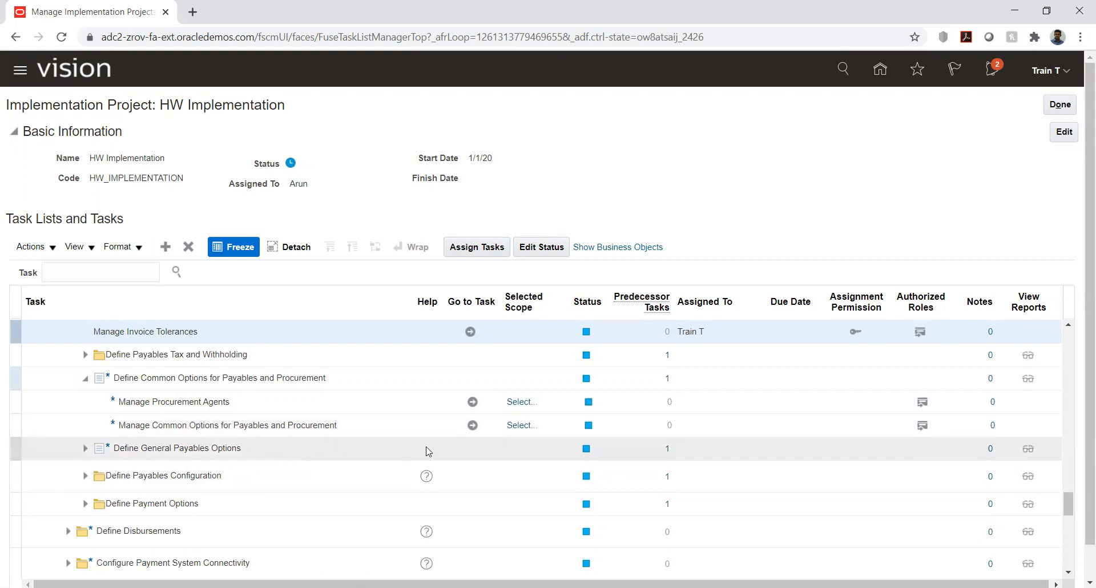
left_click(472, 425)
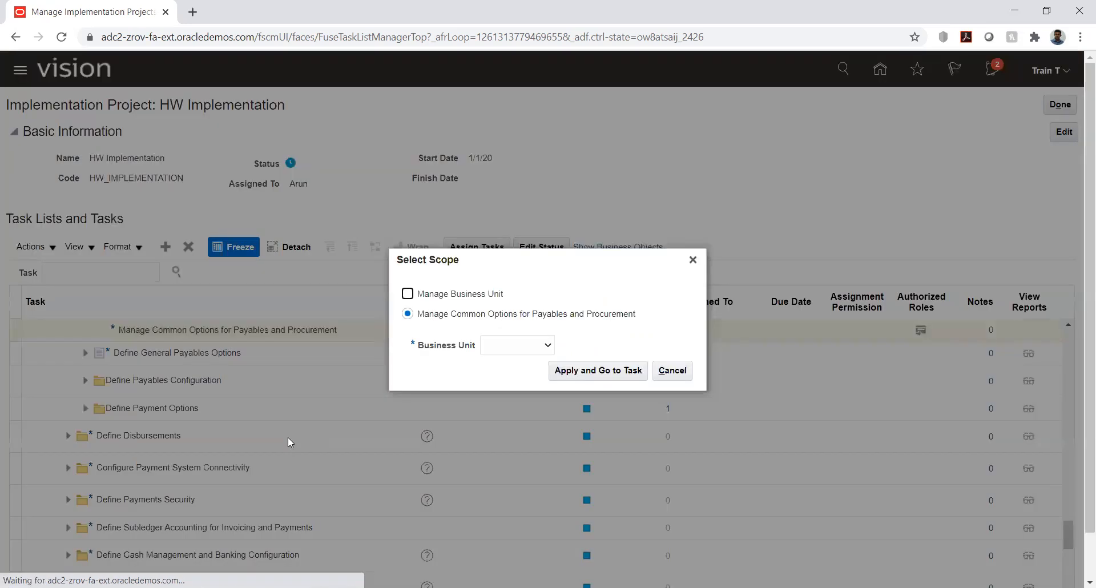
left_click(510, 346)
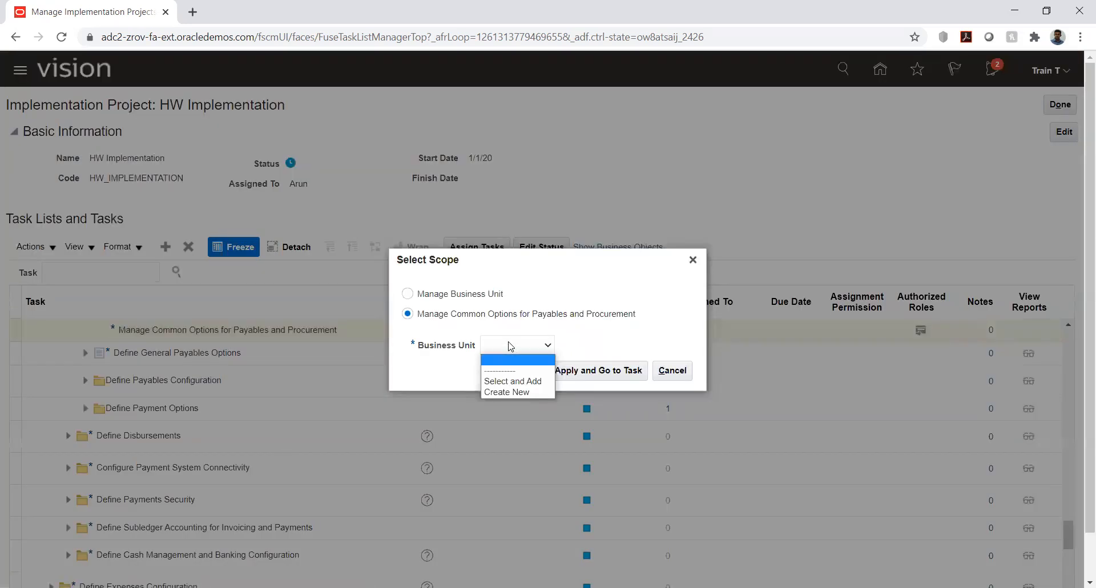
left_click(524, 375)
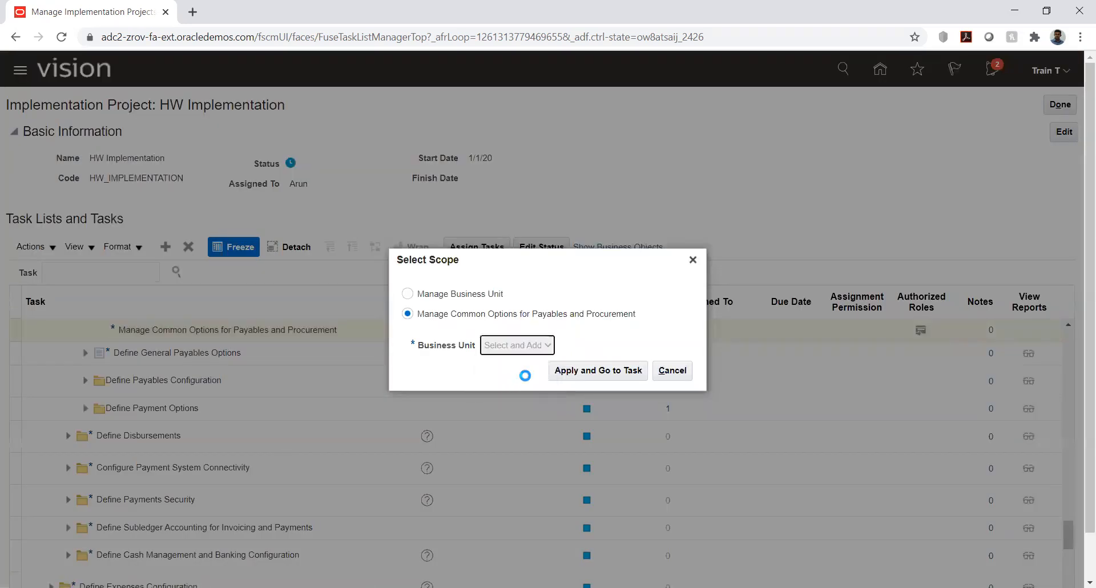
left_click(594, 374)
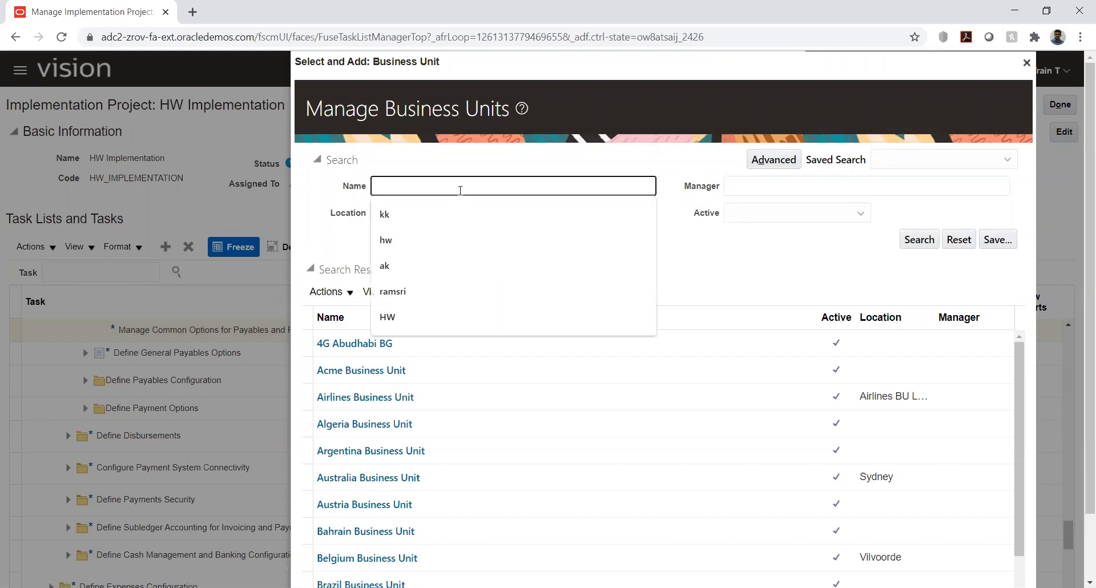
Step: Search business units for hw, try to open the task with HW_Business unit as its scope, and return to the project
type("hw")
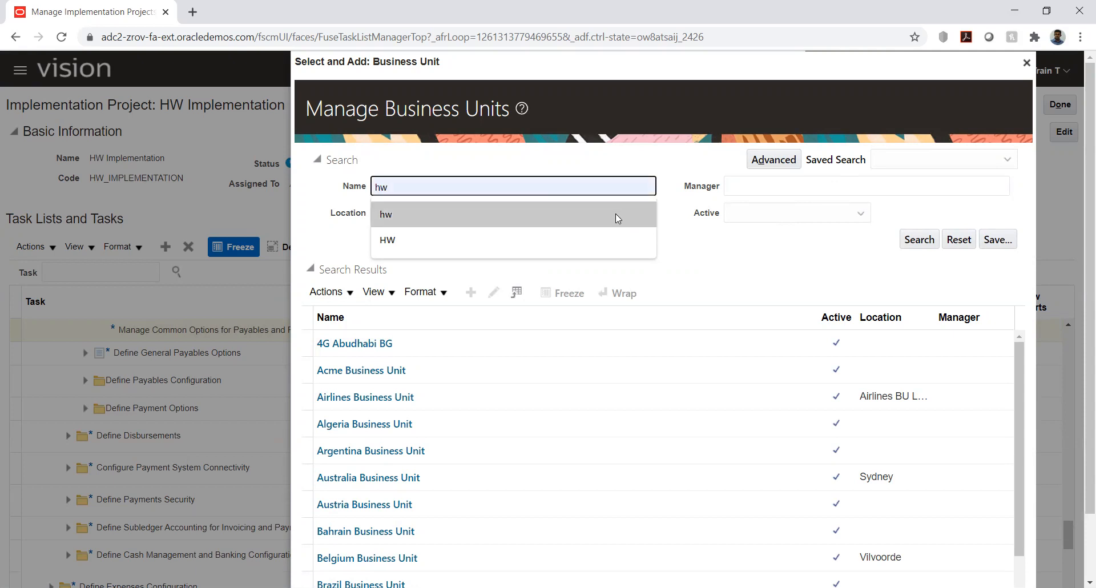
left_click(616, 215)
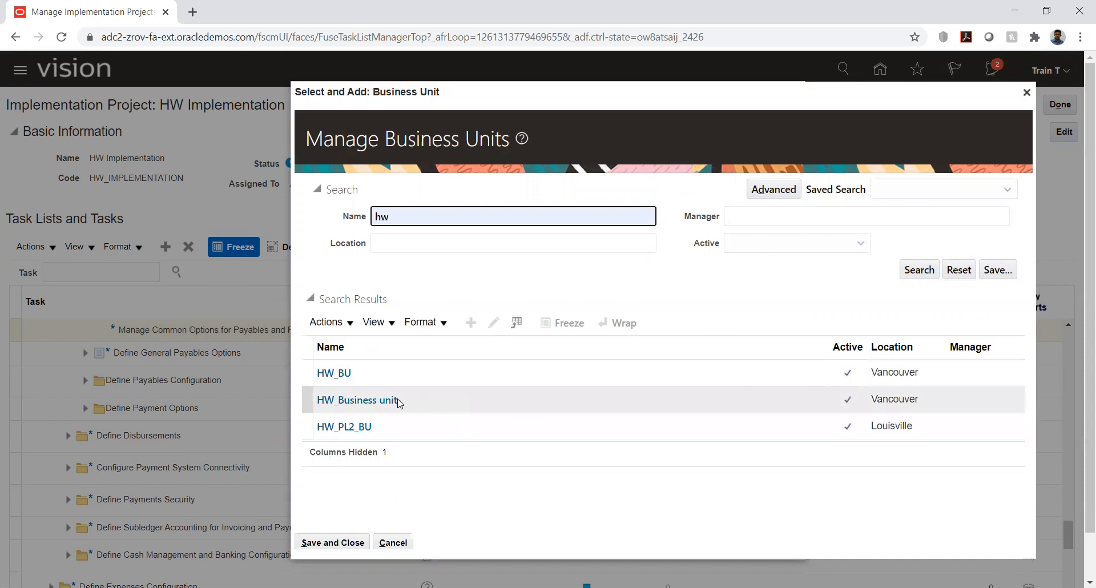
left_click(418, 405)
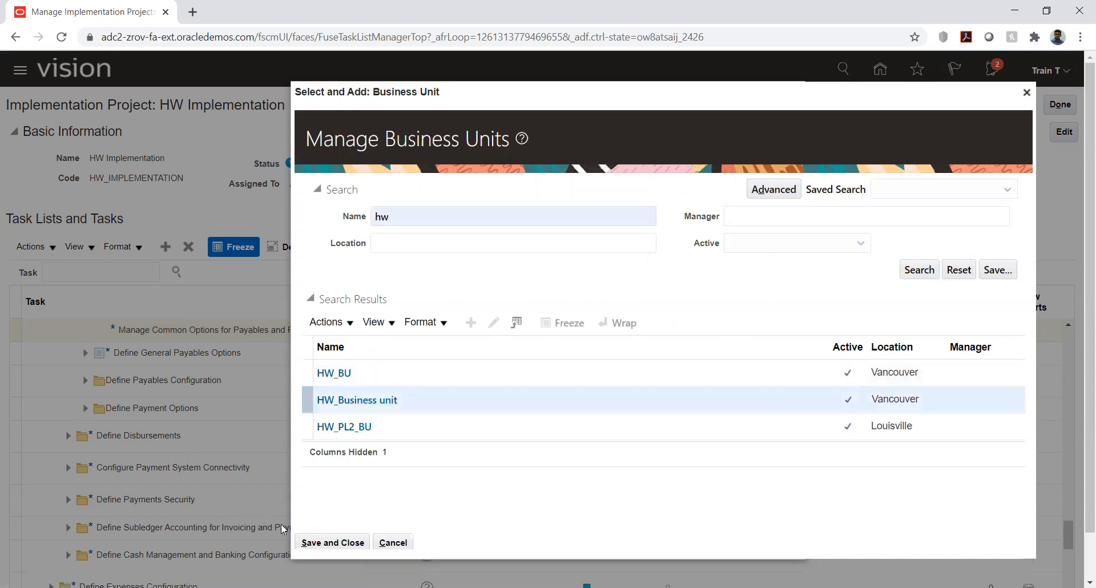
left_click(319, 542)
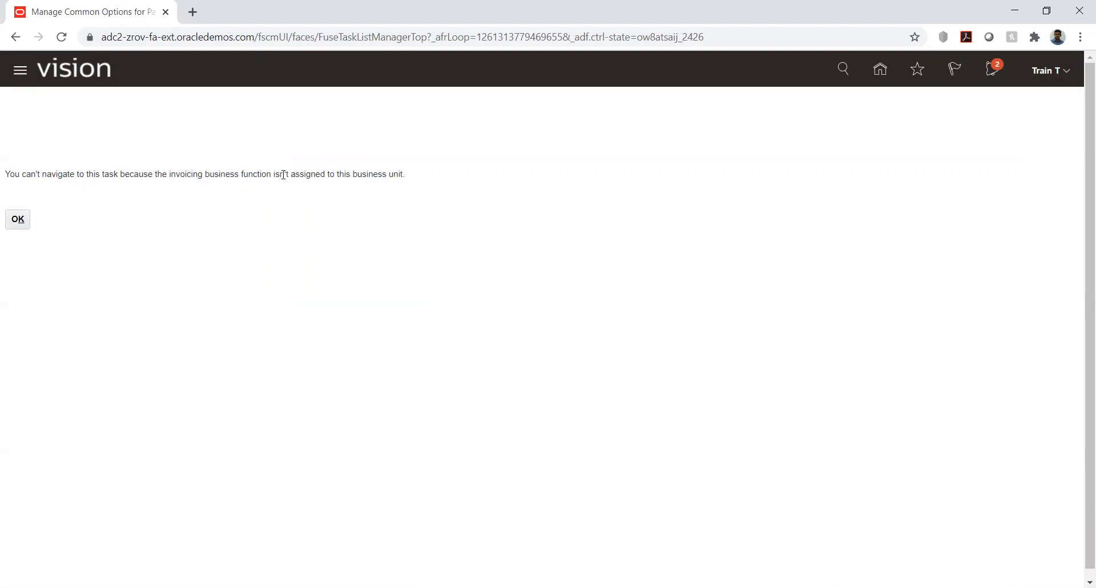
left_click(20, 220)
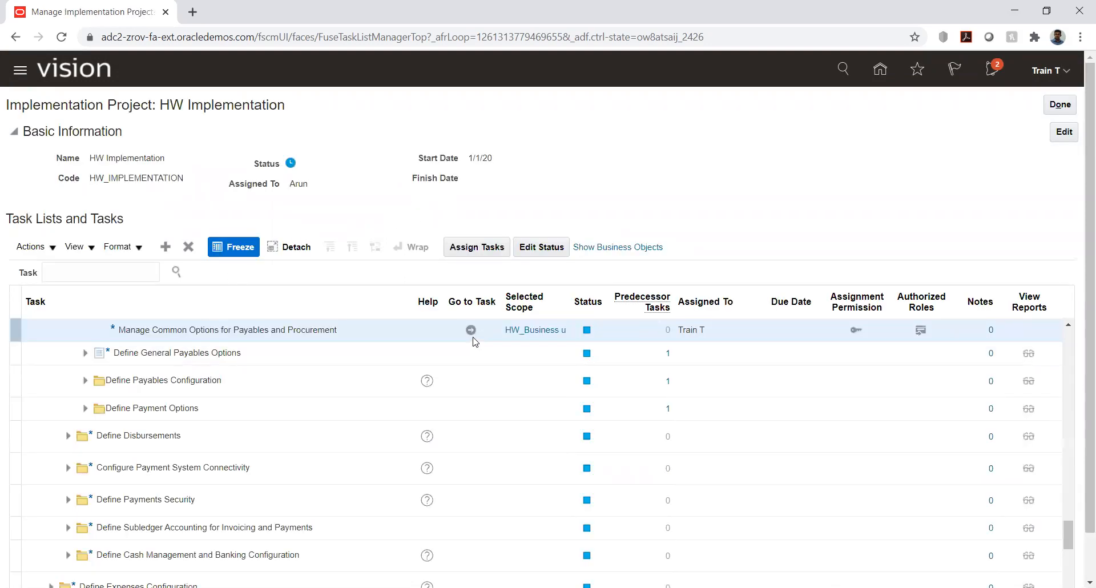
Step: Reopen the scope selection of Manage Common Options for Payables and Procurement and choose Select and Add to pick another business unit
left_click(542, 335)
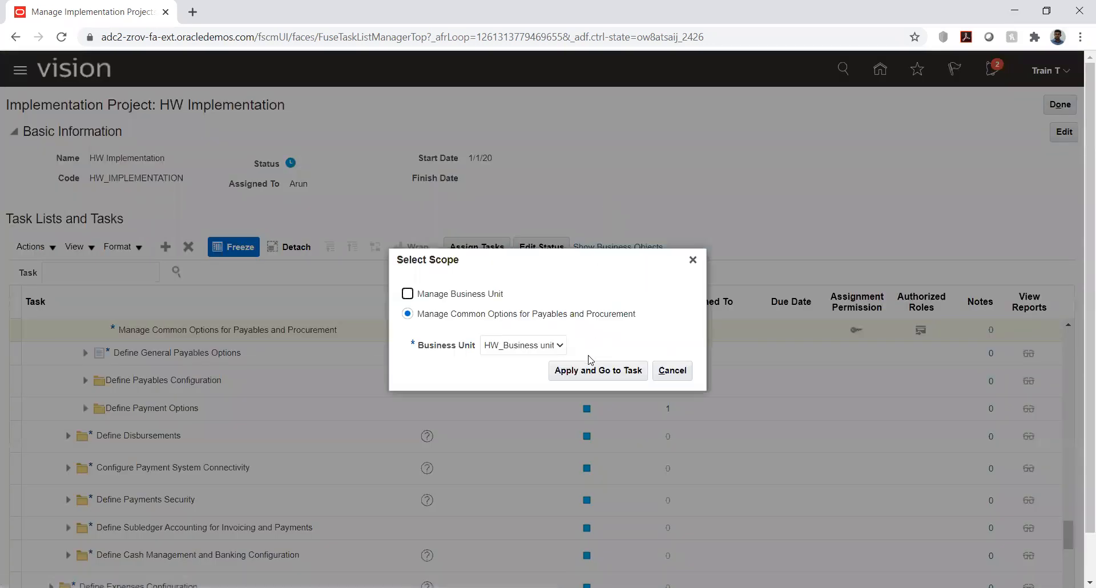
left_click(527, 345)
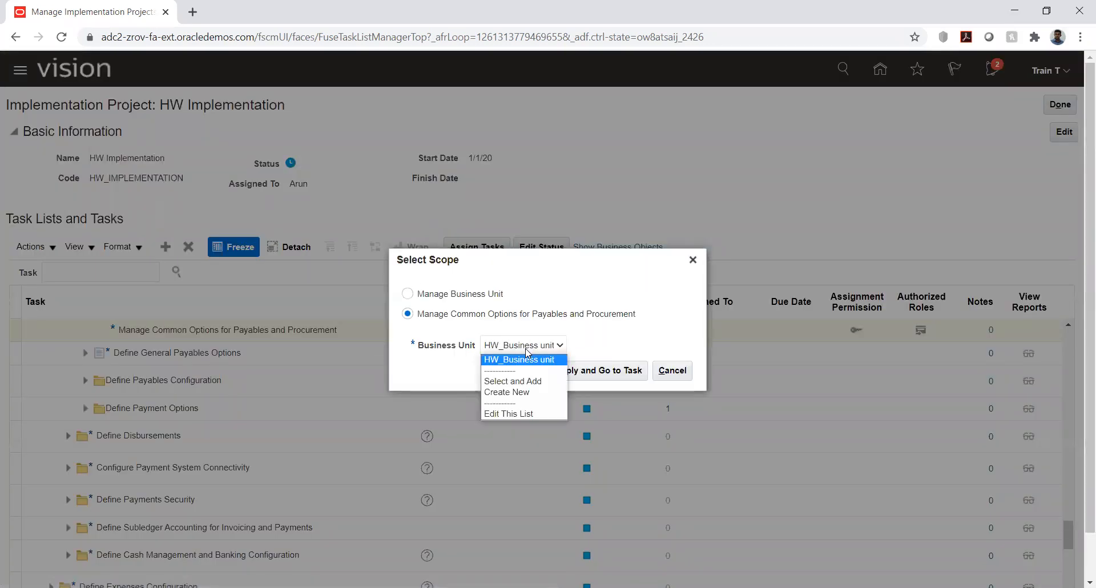
left_click(524, 381)
left_click(595, 368)
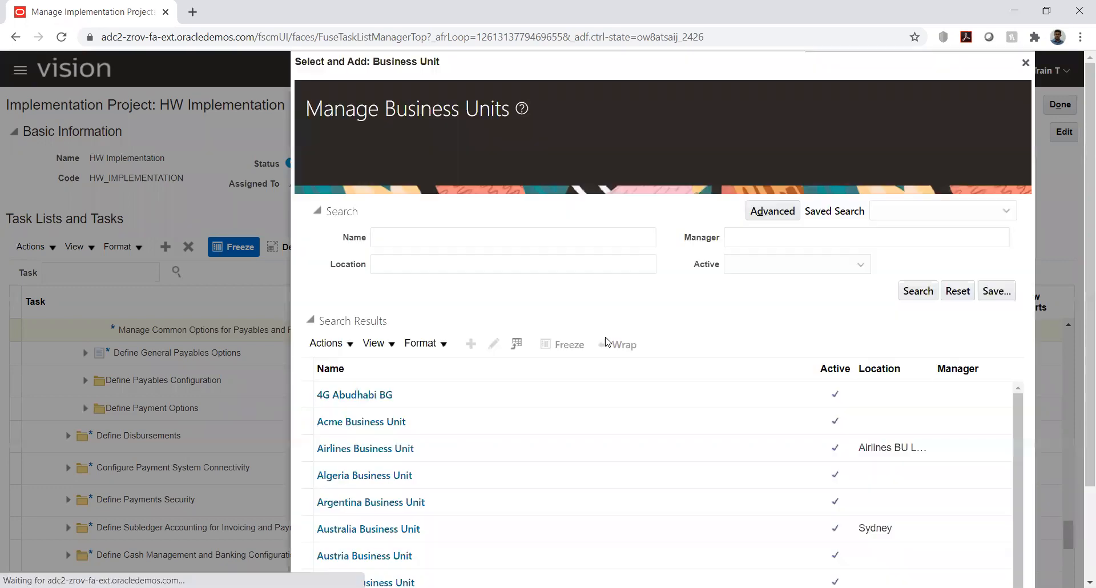
Step: Search business units for hw and apply HW_BU as the scope to open its common Payables and Procurement options
left_click(428, 184)
type("hw")
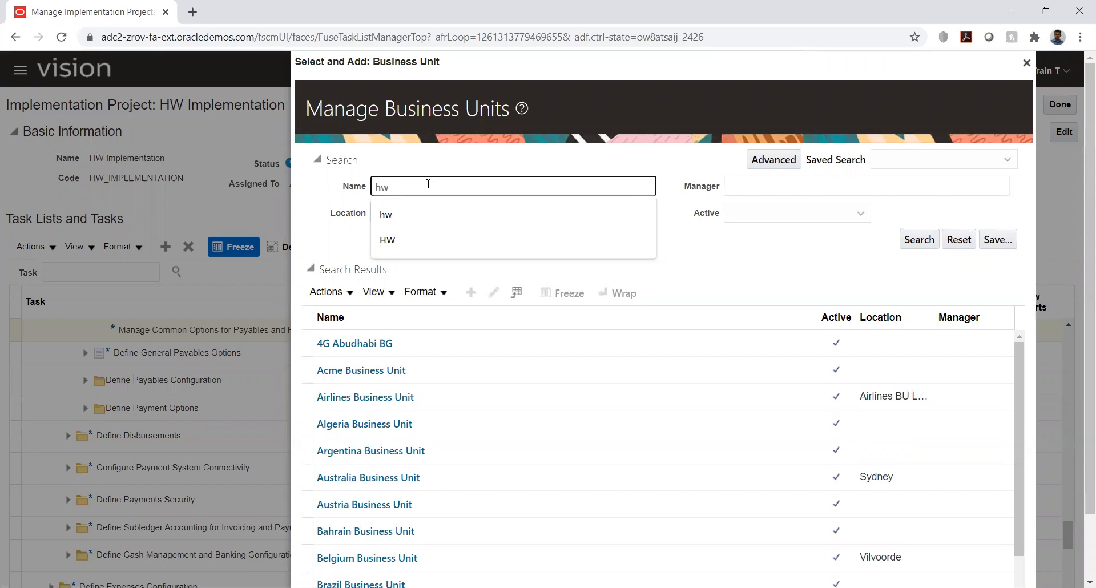
key("Return")
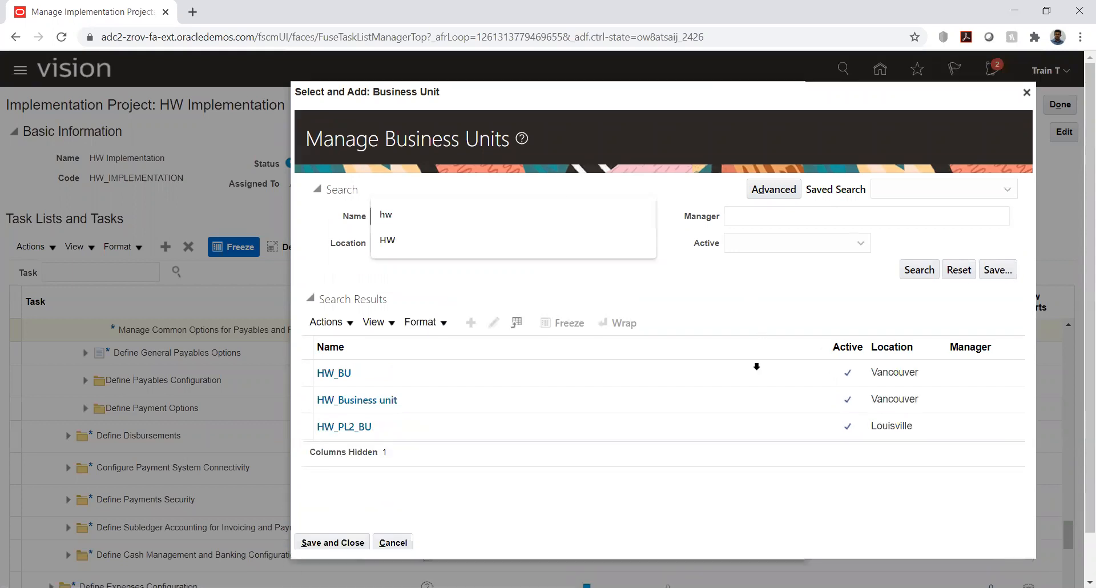
left_click(404, 377)
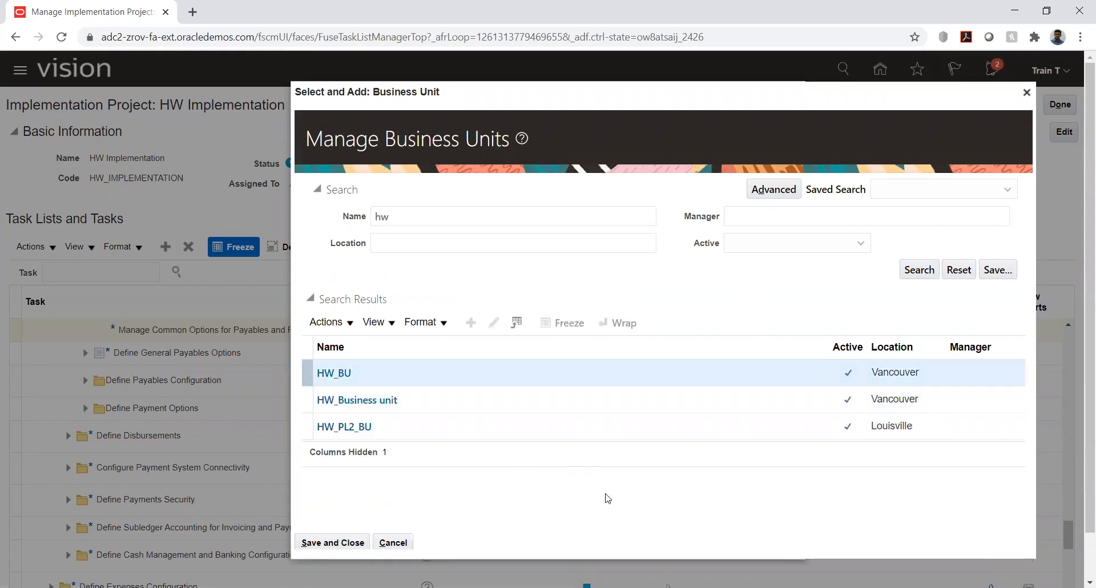
left_click(343, 541)
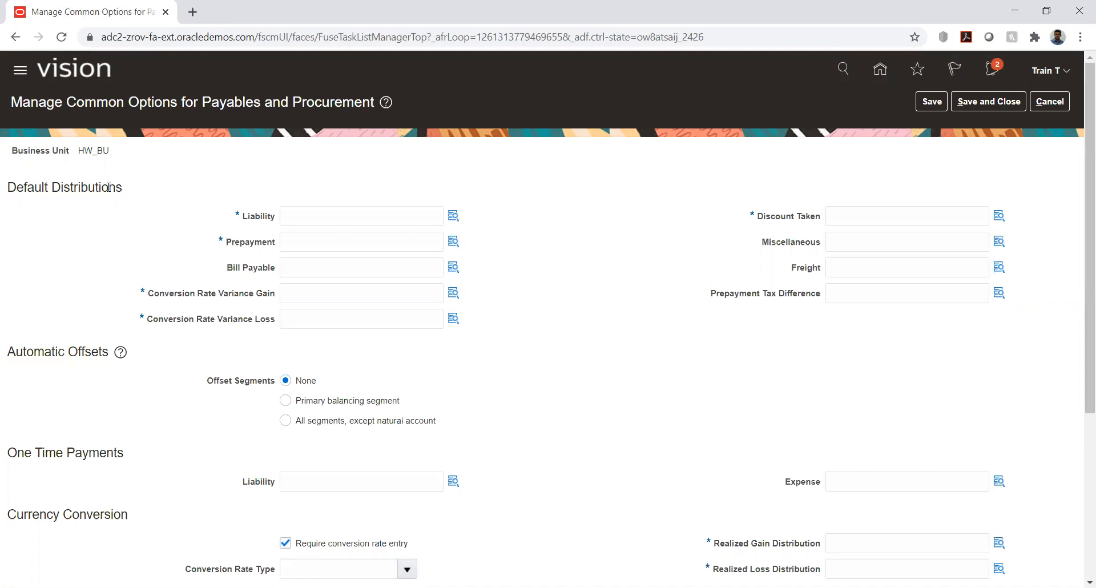
double_click(81, 150)
left_click(355, 161)
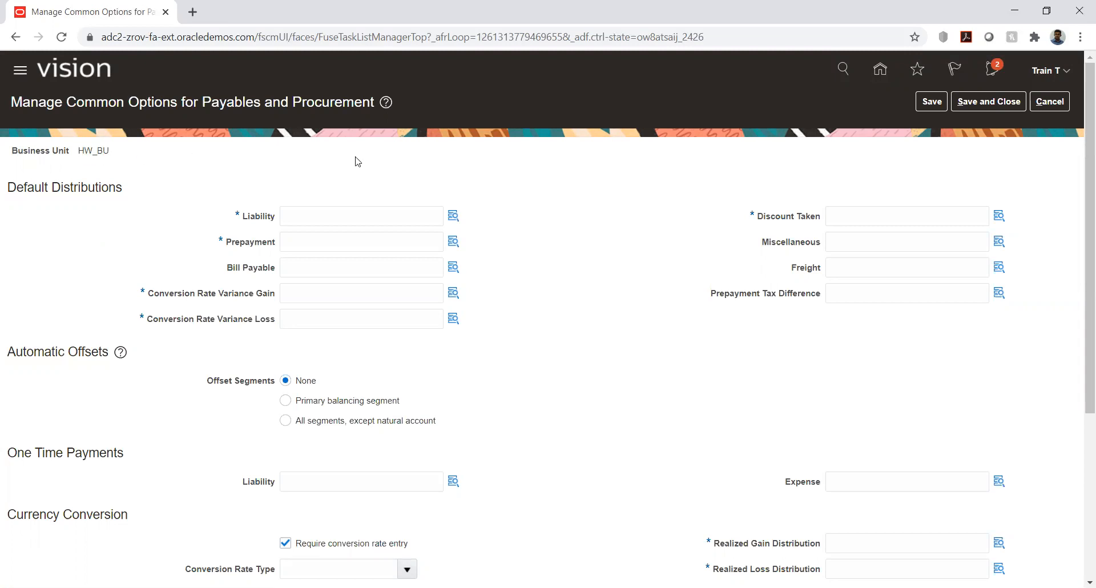
Step: Leave the common options page without saving and view the selected scope of Manage Common Options for Payables and Procurement
left_click(1052, 104)
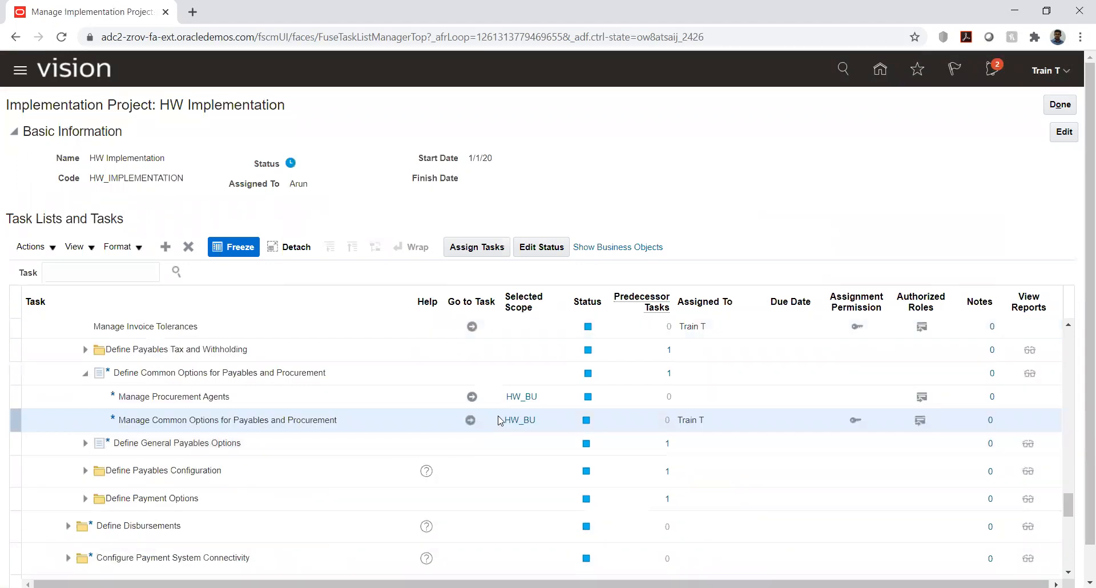
left_click(517, 424)
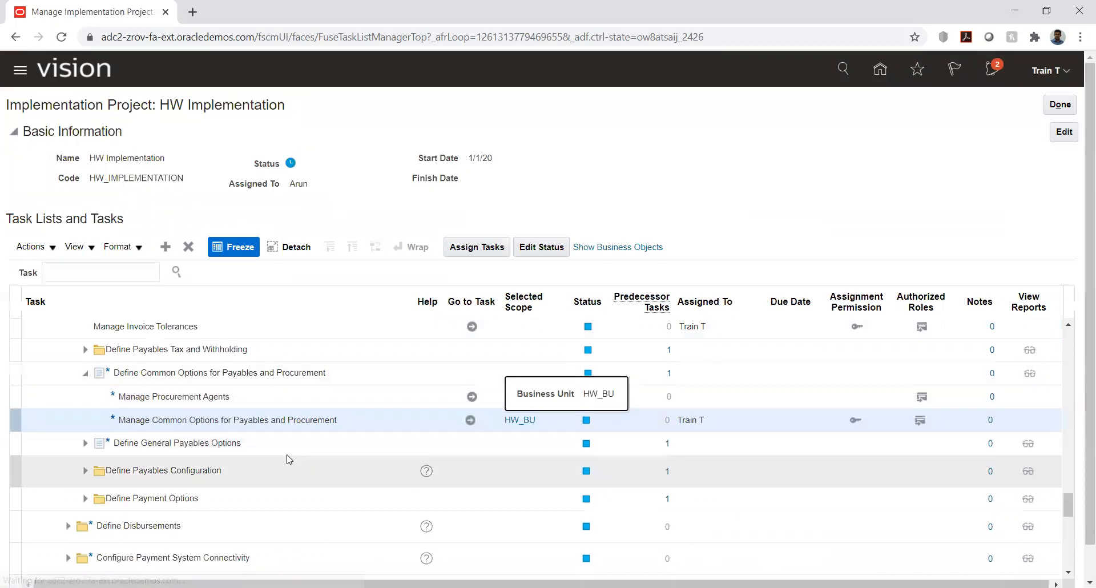
Step: Find the Define Business Units tasks in the implementation project and examine which business unit is selected as their scope
scroll(288, 459, "up", 3)
left_click(288, 459)
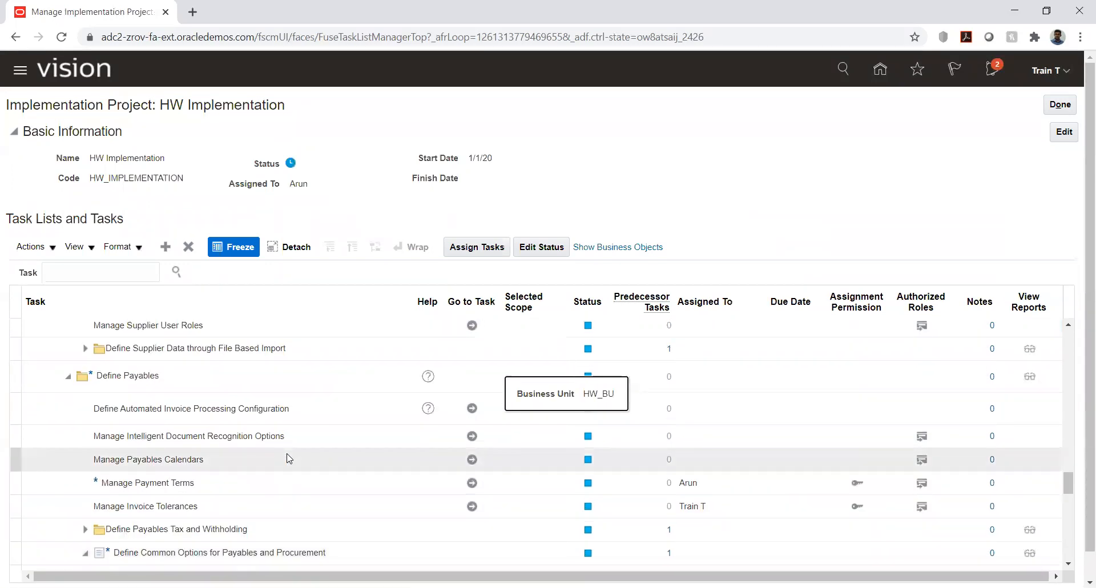
scroll(287, 456, "up", 1)
left_click(286, 453)
scroll(286, 453, "up", 1)
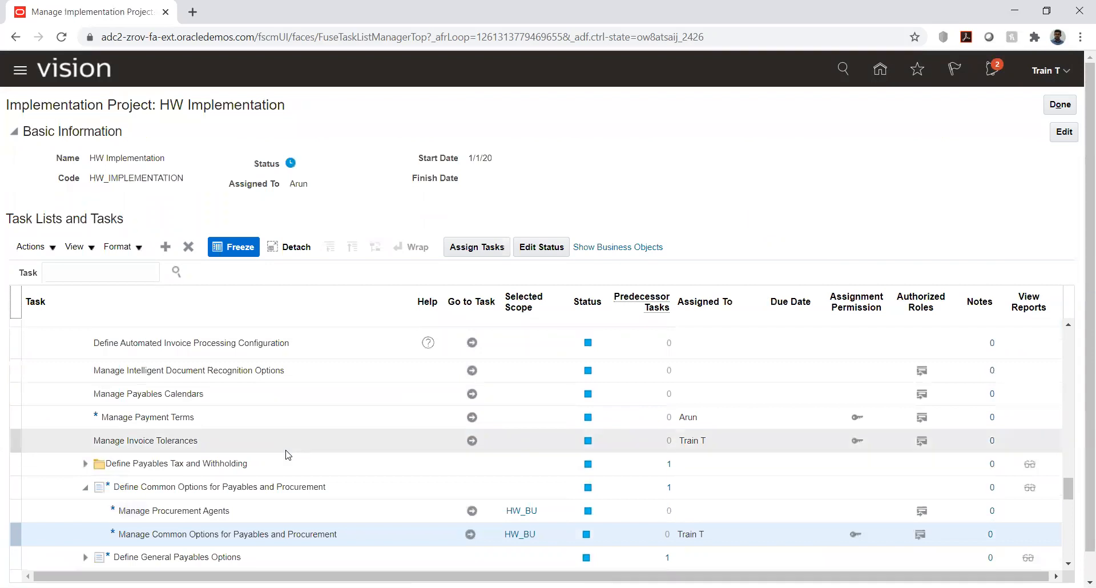
scroll(288, 455, "up", 6)
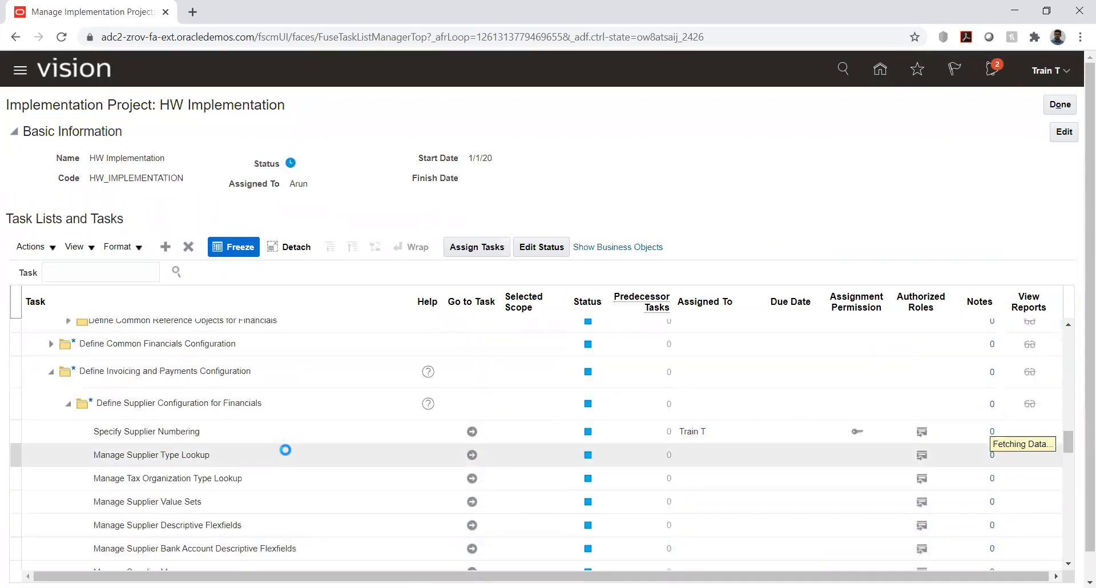
scroll(289, 455, "up", 5)
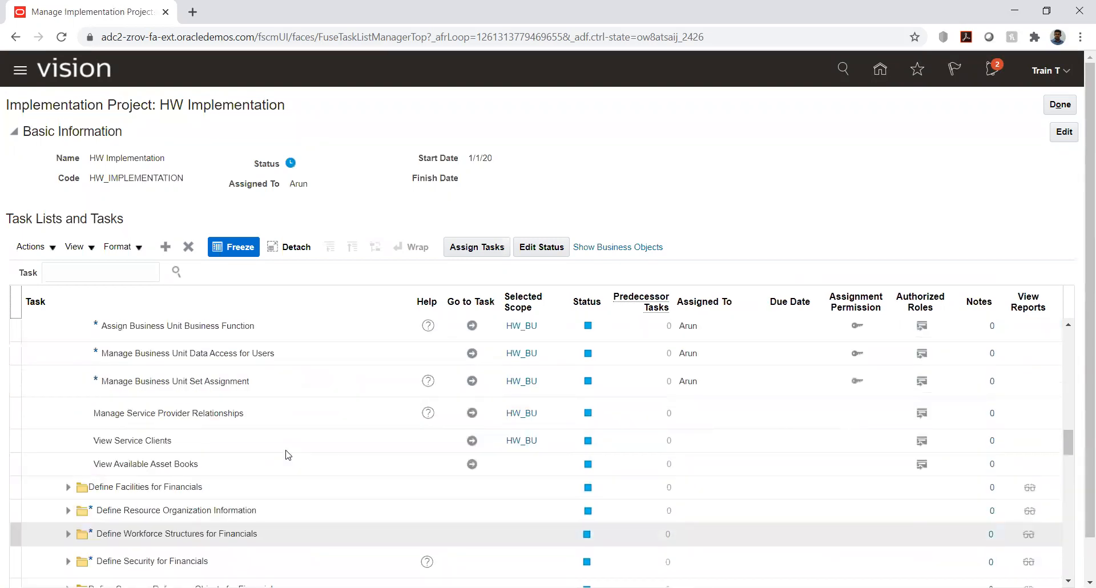
scroll(288, 455, "up", 2)
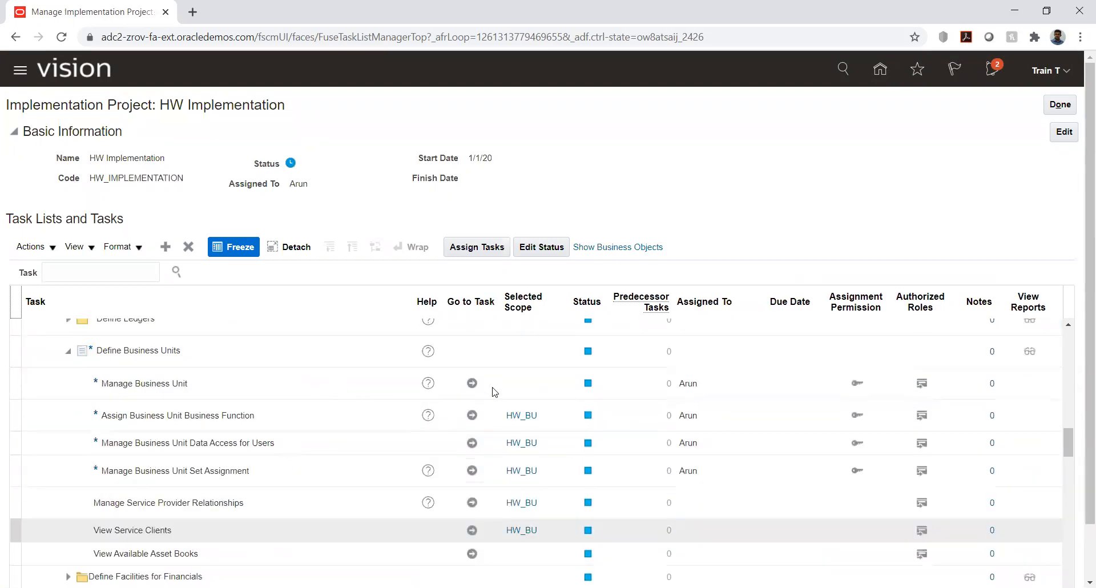
scroll(456, 387, "up", 3)
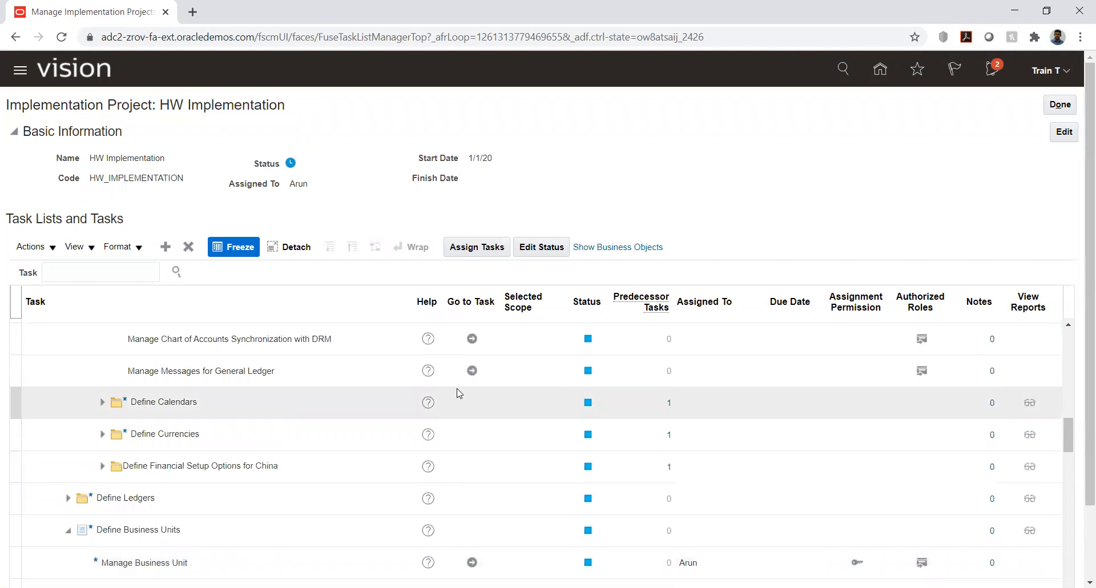
scroll(456, 394, "down", 3)
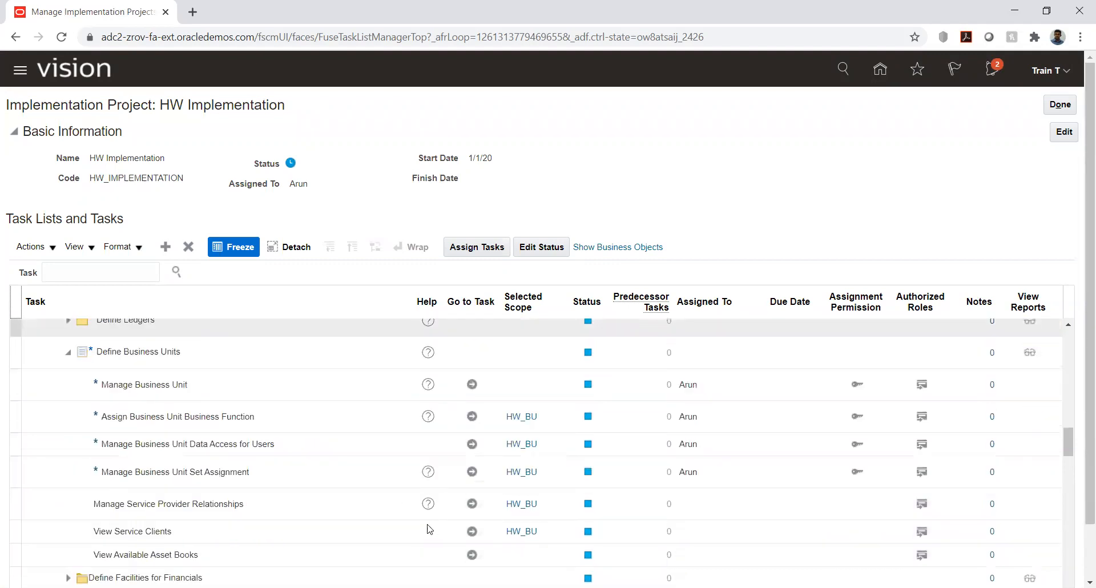
scroll(536, 431, "down", 2)
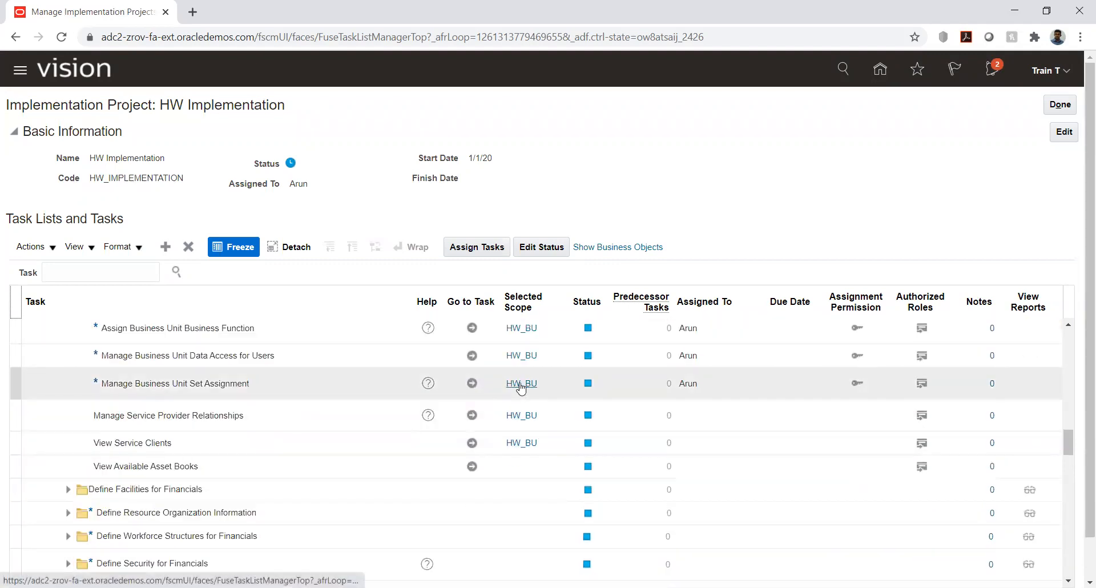
scroll(435, 415, "up", 2)
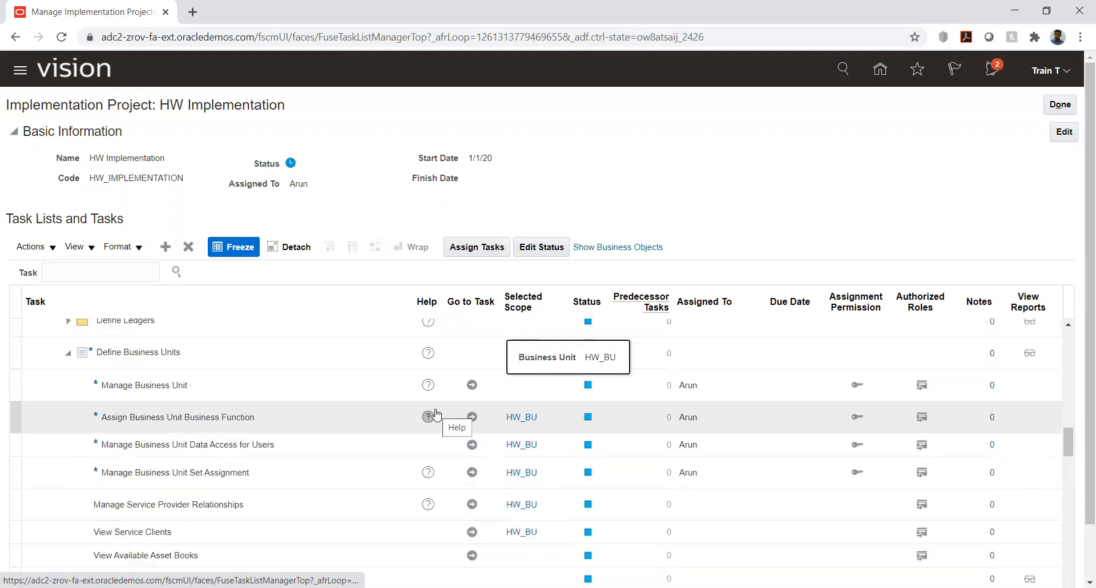
Step: Go to the Manage Business Unit task, search for hw, review the HW_BU details, and leave without saving
left_click(472, 386)
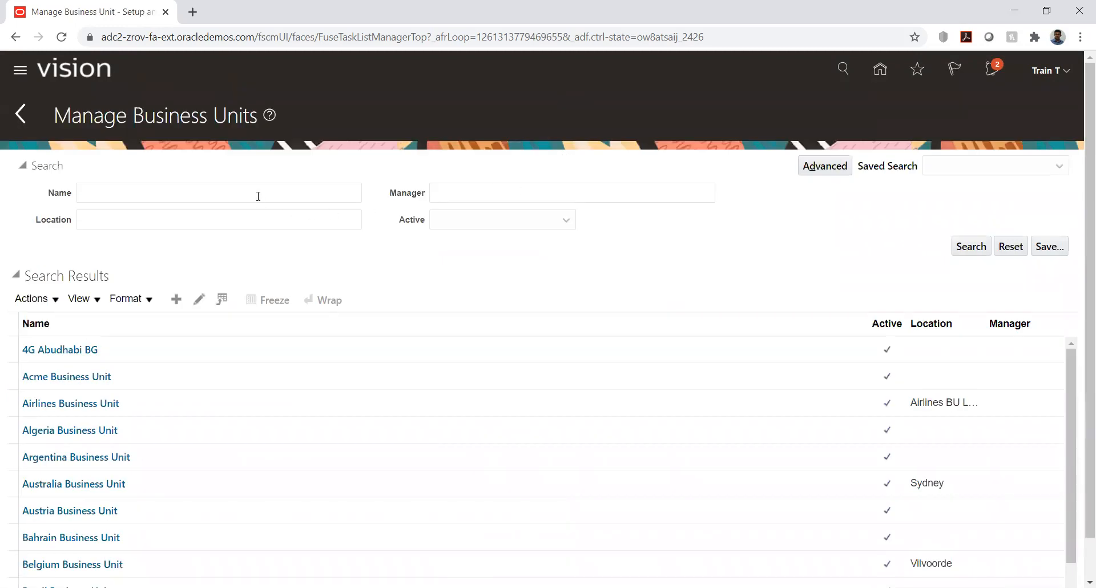
left_click(258, 197)
type("h")
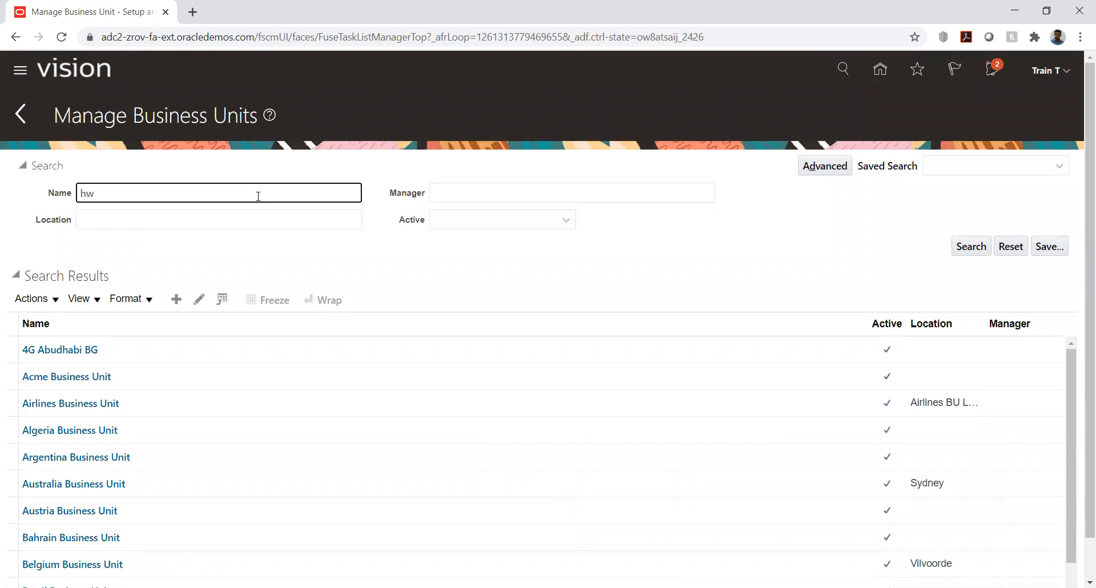
type("w")
key("Return")
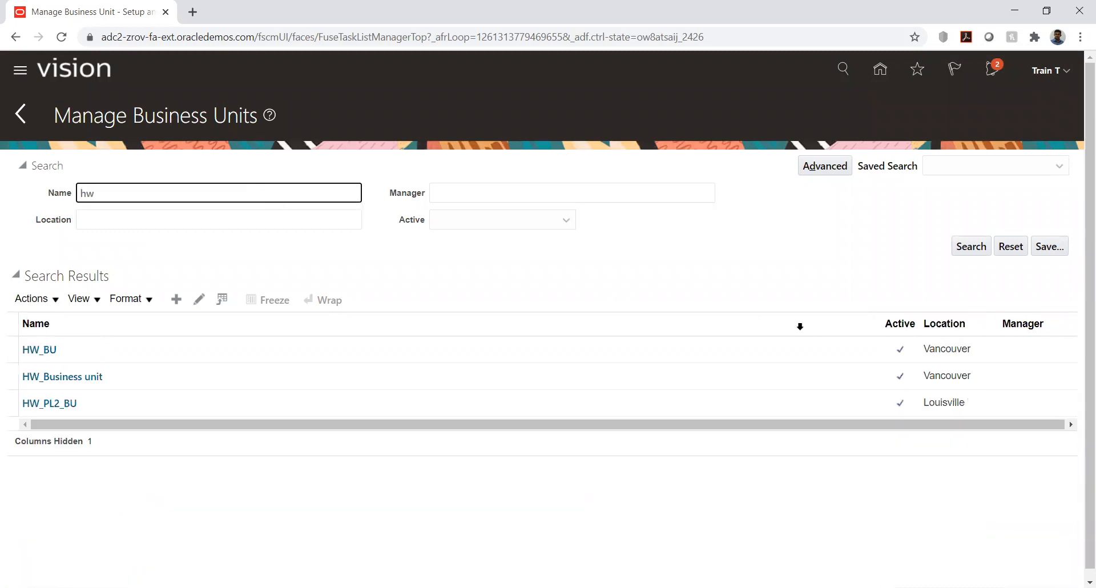
left_click(50, 350)
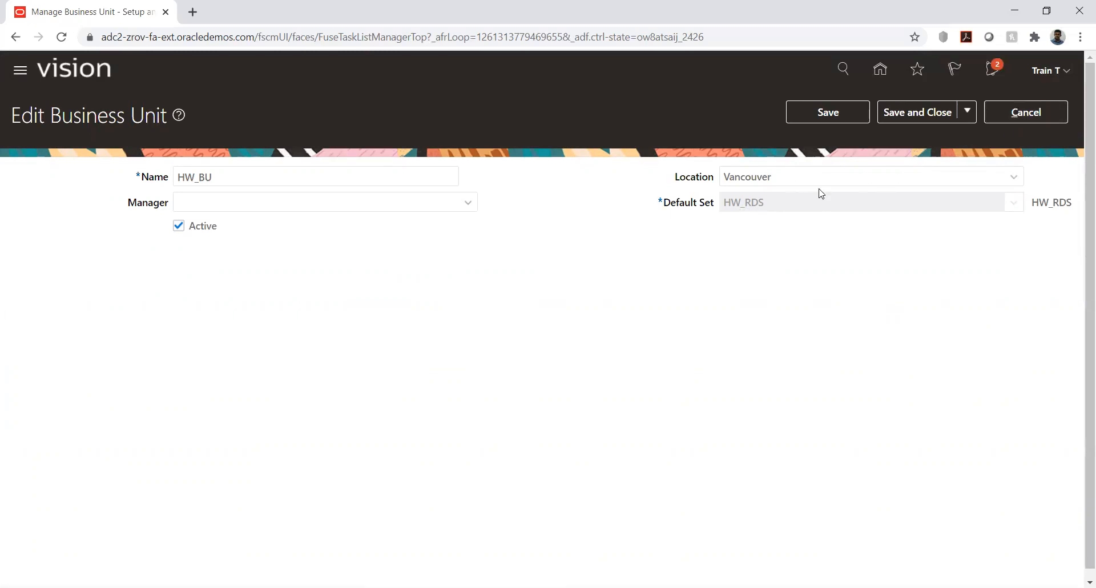
left_click(1026, 112)
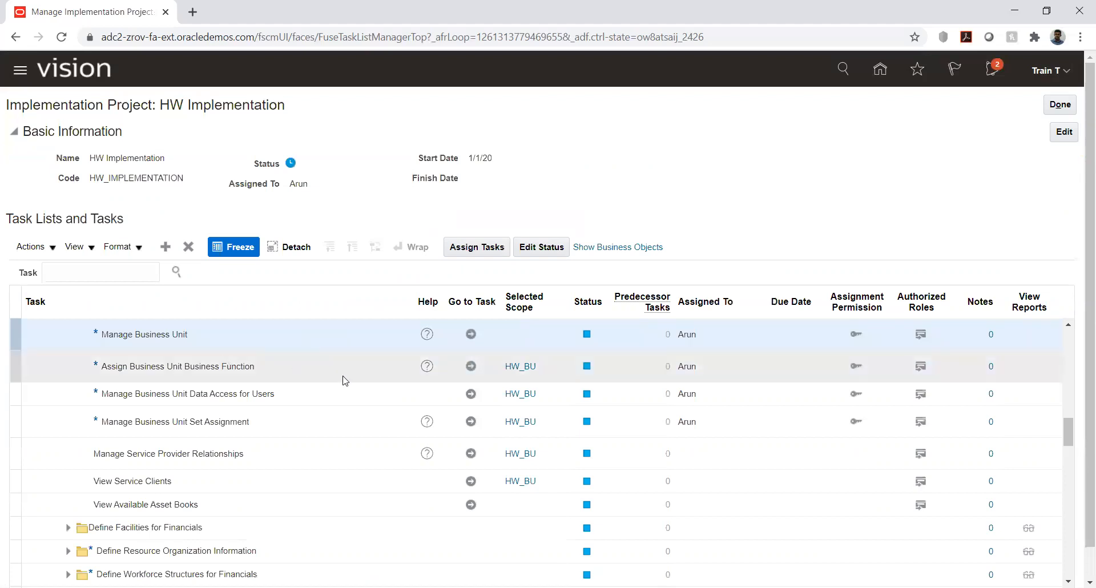
Step: Return to Manage Business Unit, search for hw, review the HW_Business unit details, and save and close them
left_click(470, 334)
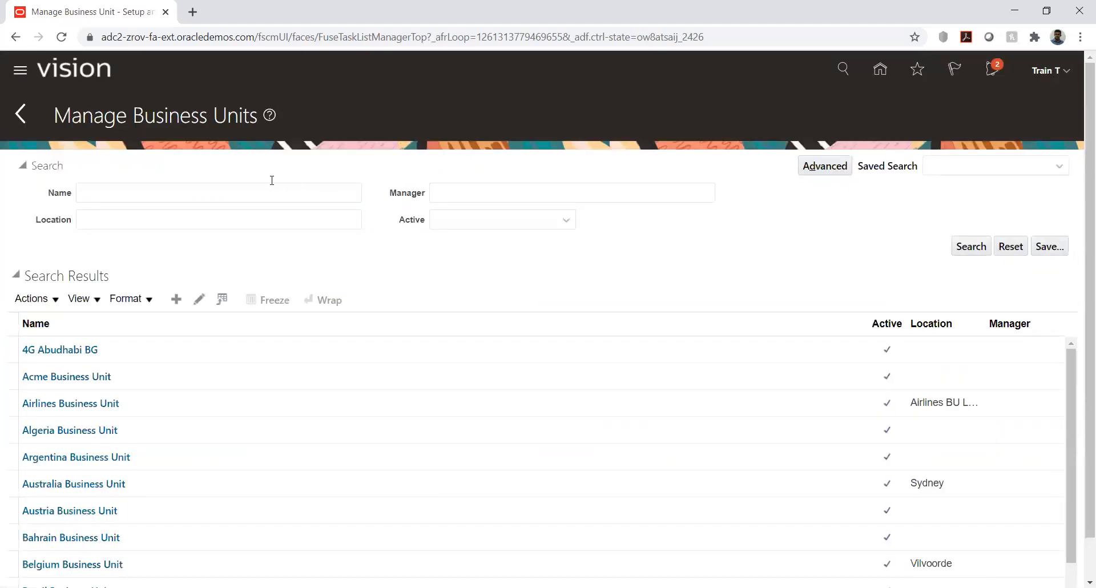
left_click(265, 195)
type("hw")
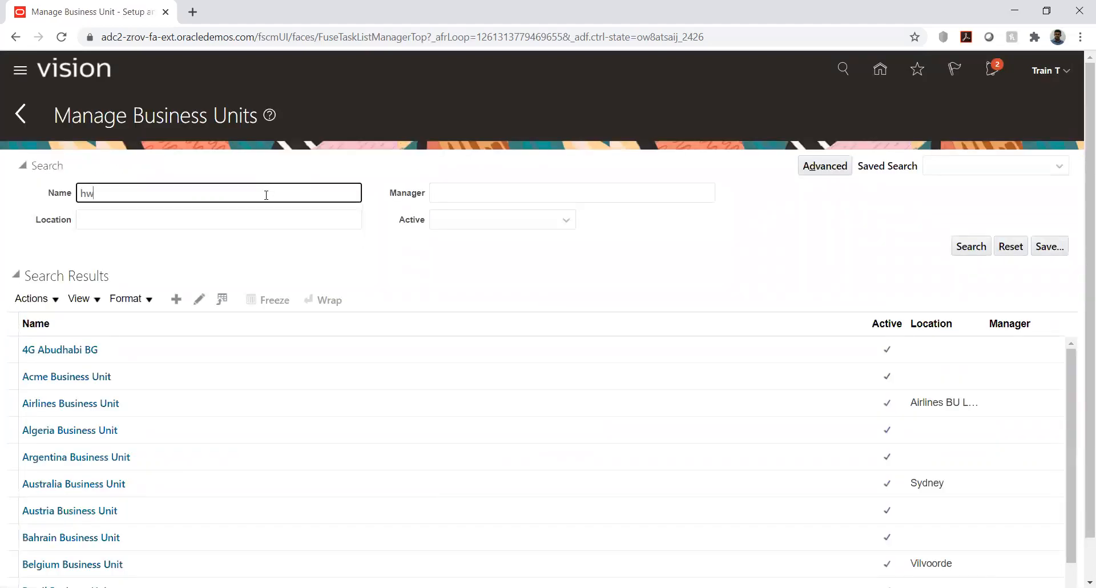
key("Return")
left_click(80, 377)
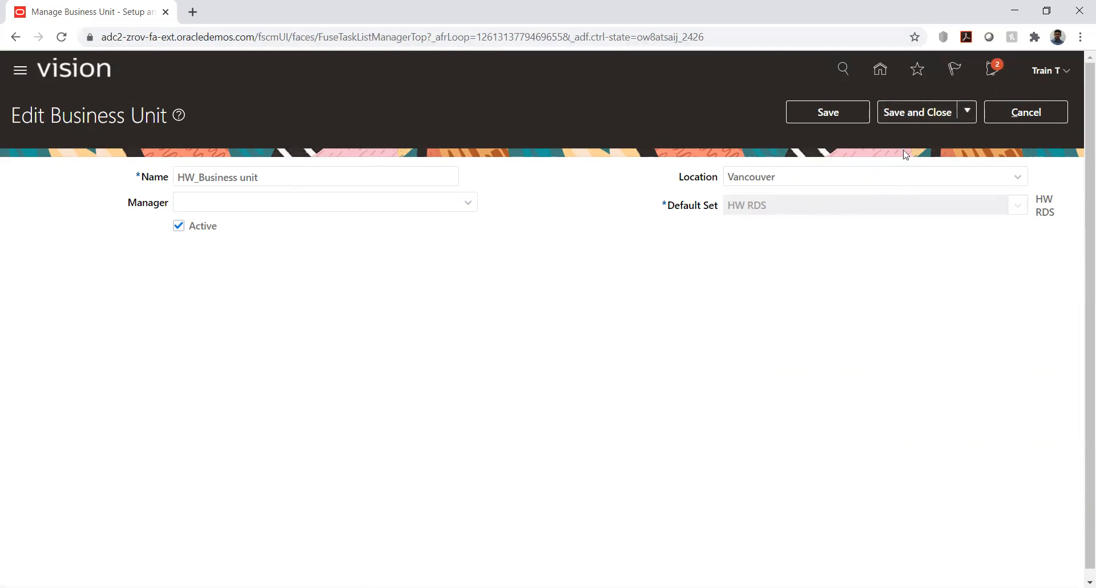
left_click(909, 111)
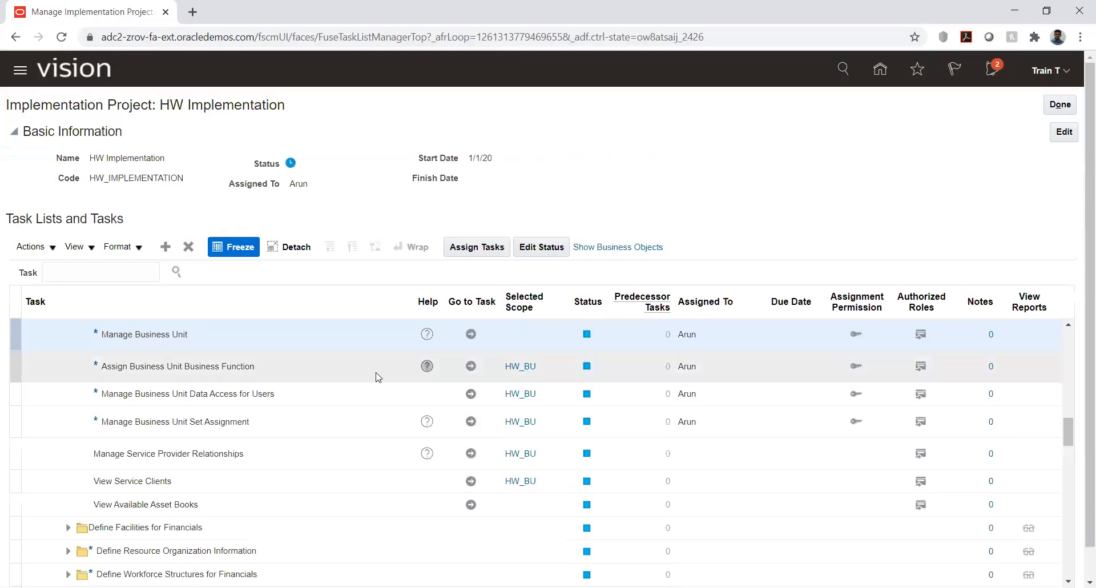
Step: Open the scope selection of Assign Business Unit Business Function and choose Select and Add for its business unit
left_click(531, 370)
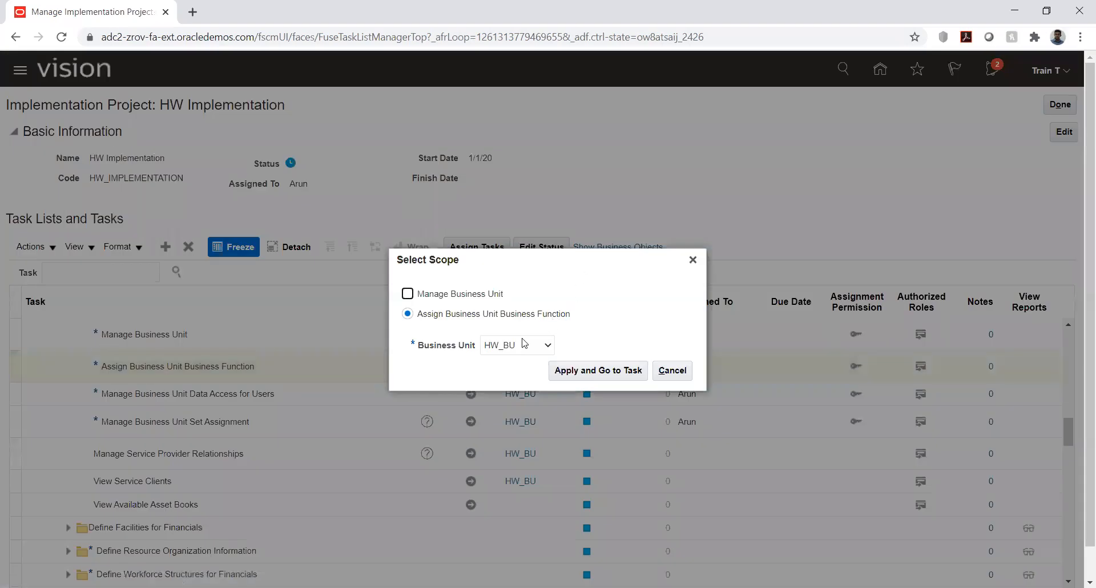
left_click(518, 345)
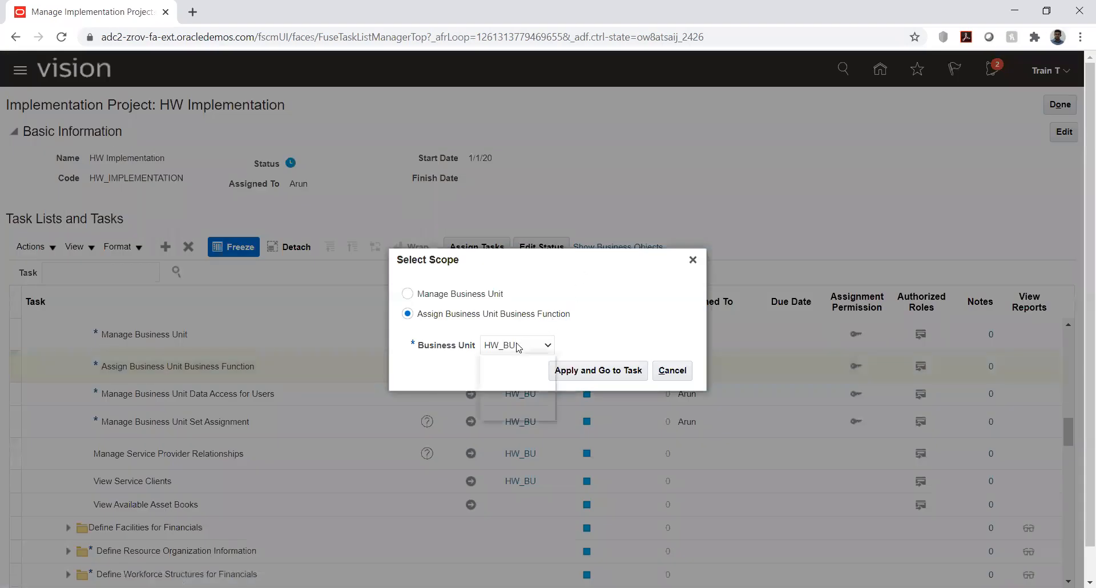
left_click(518, 381)
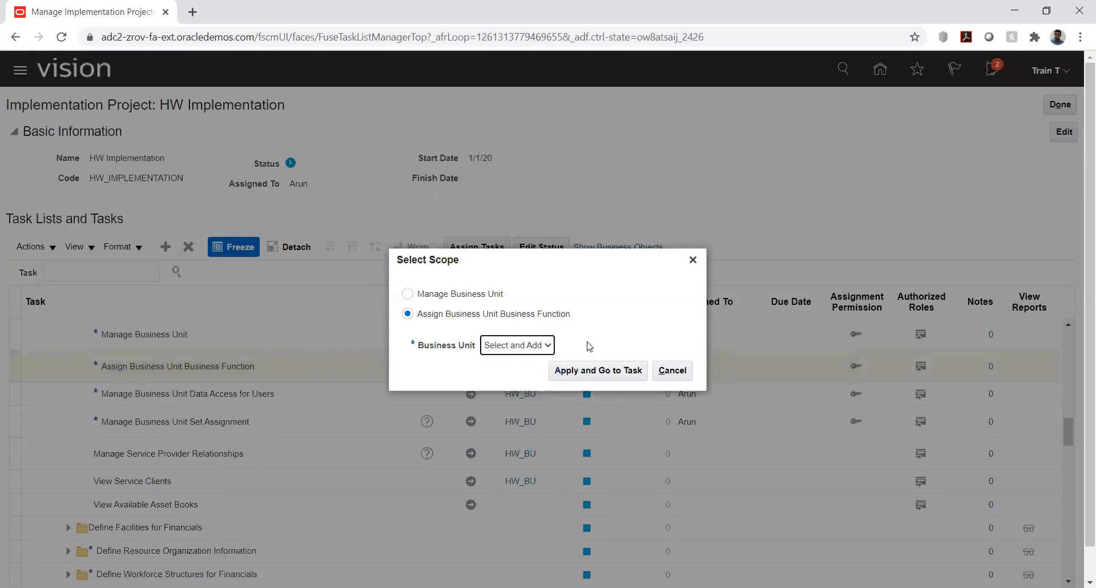
left_click(587, 370)
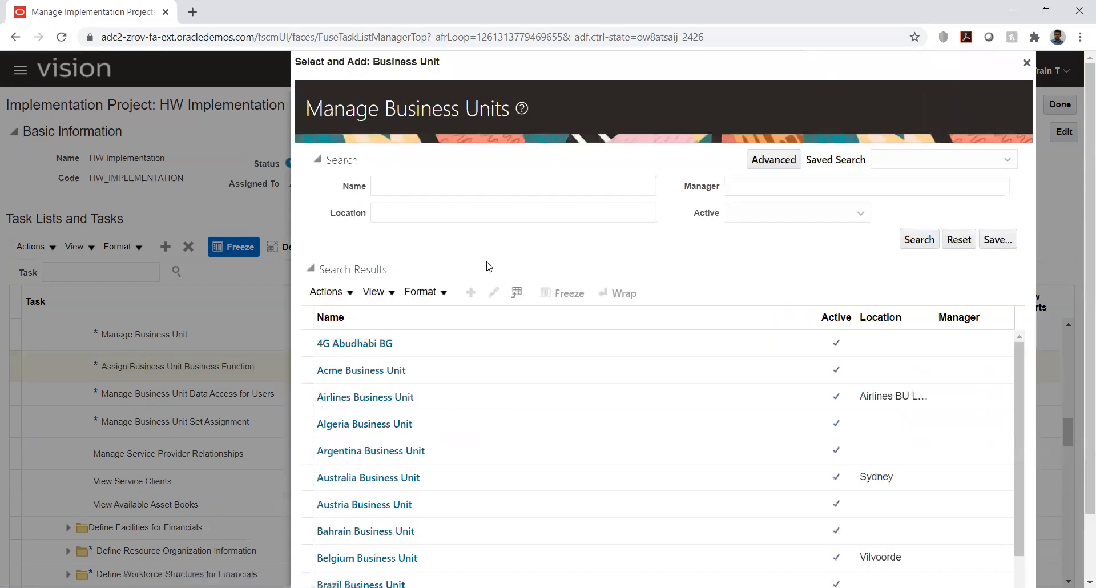
Step: Search business units for hw and apply HW_Business unit as the scope to open its business function assignment
left_click(452, 188)
type("h")
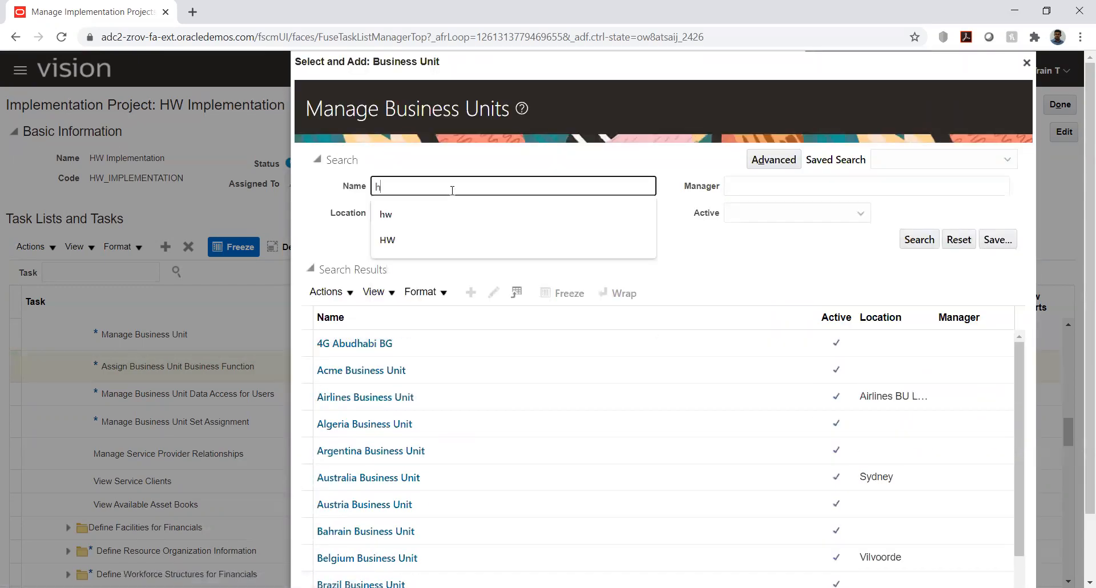
type("w")
key("Return")
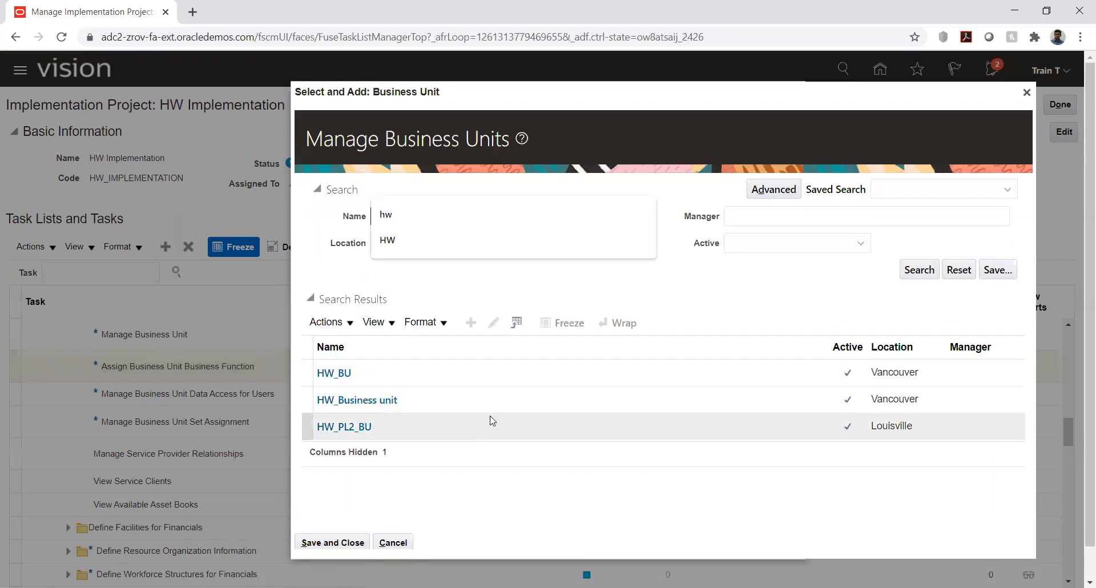
left_click(470, 399)
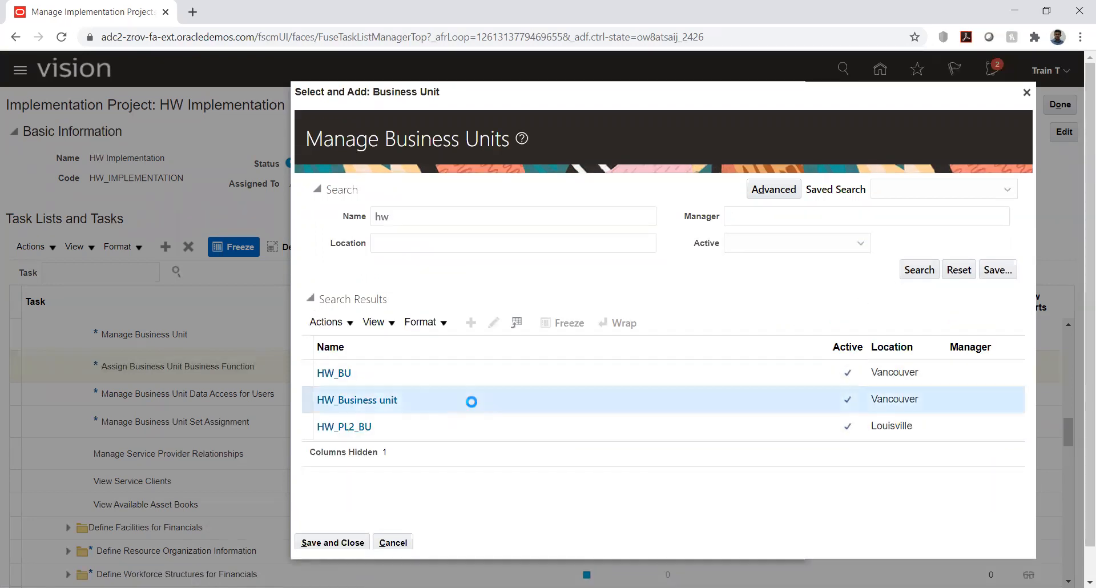
left_click(325, 545)
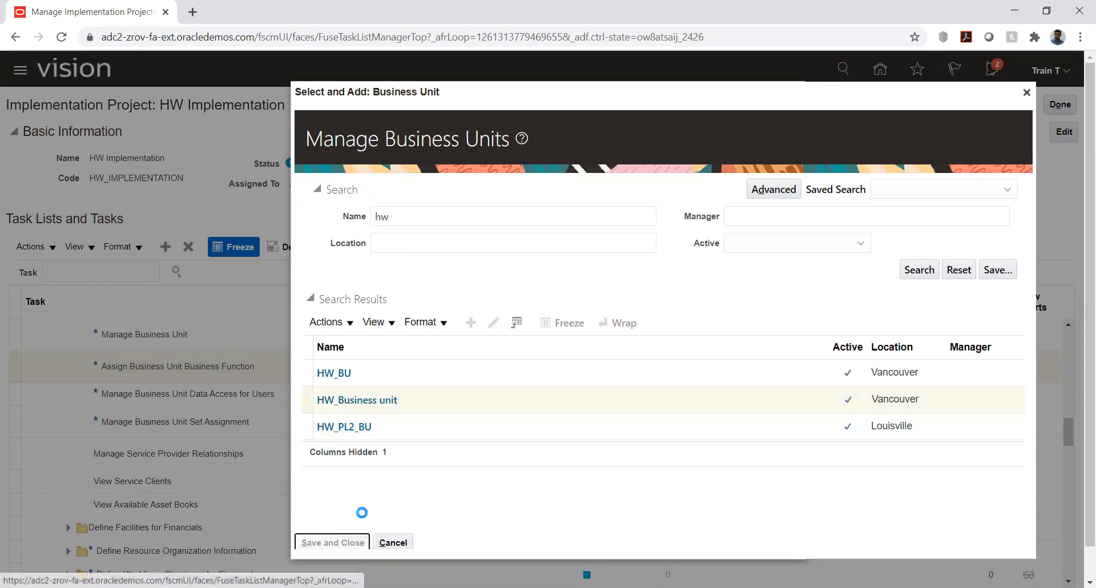
Step: Search primary ledgers for hw and assign ledger HW_PL with legal entity HW_LE to HW_Business unit
scroll(572, 277, "down", 3)
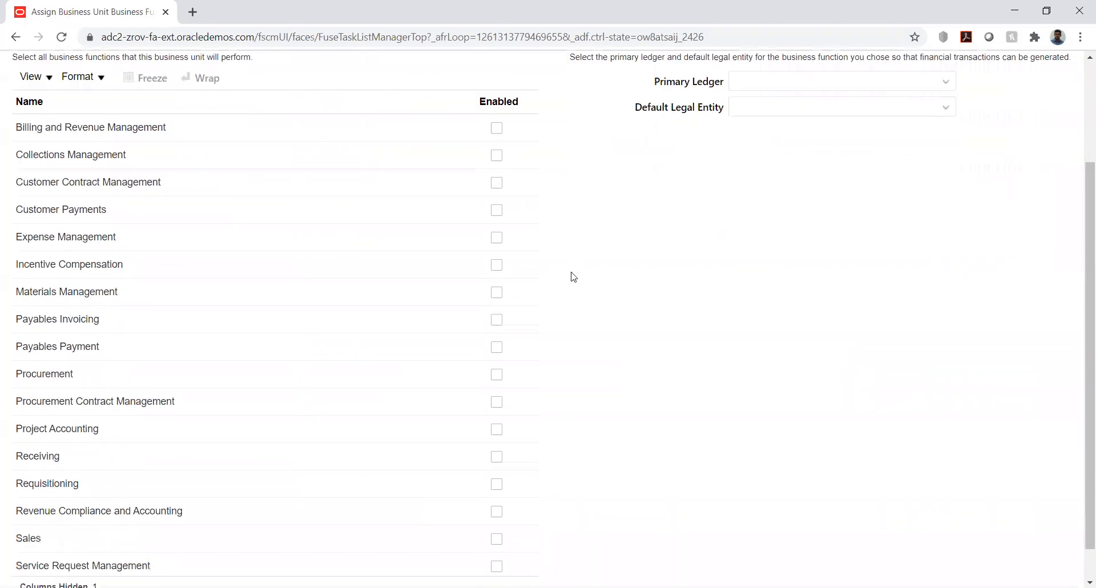
scroll(605, 166, "up", 3)
left_click(752, 219)
type("hw")
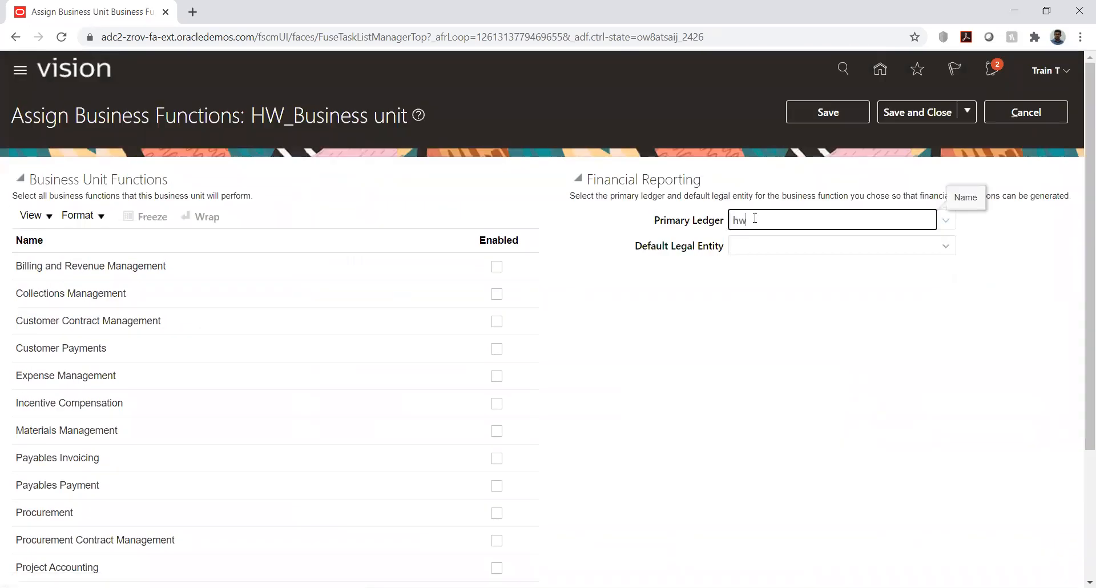
left_click(949, 222)
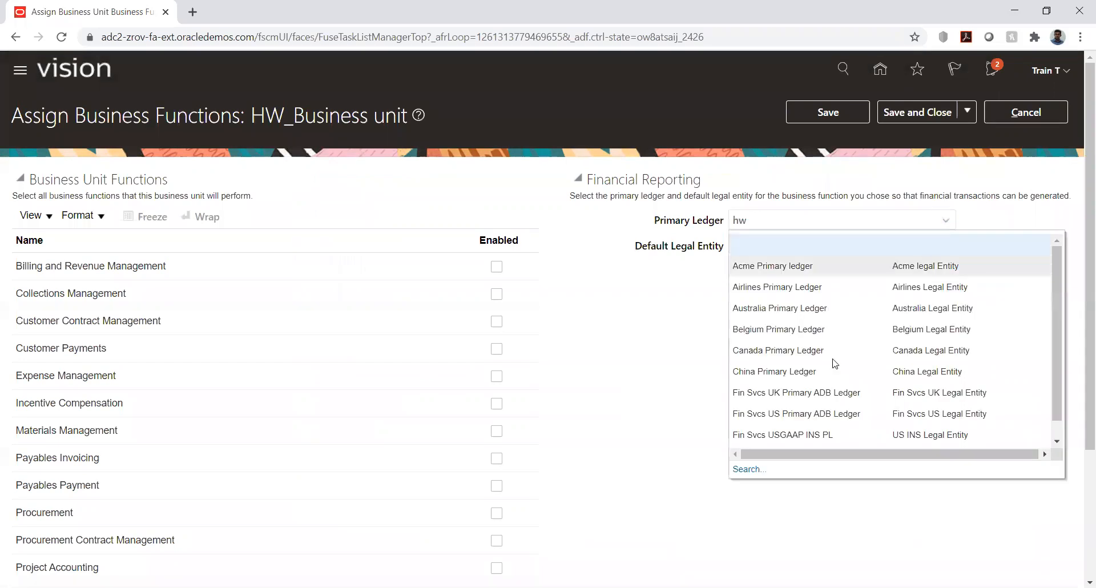
left_click(748, 468)
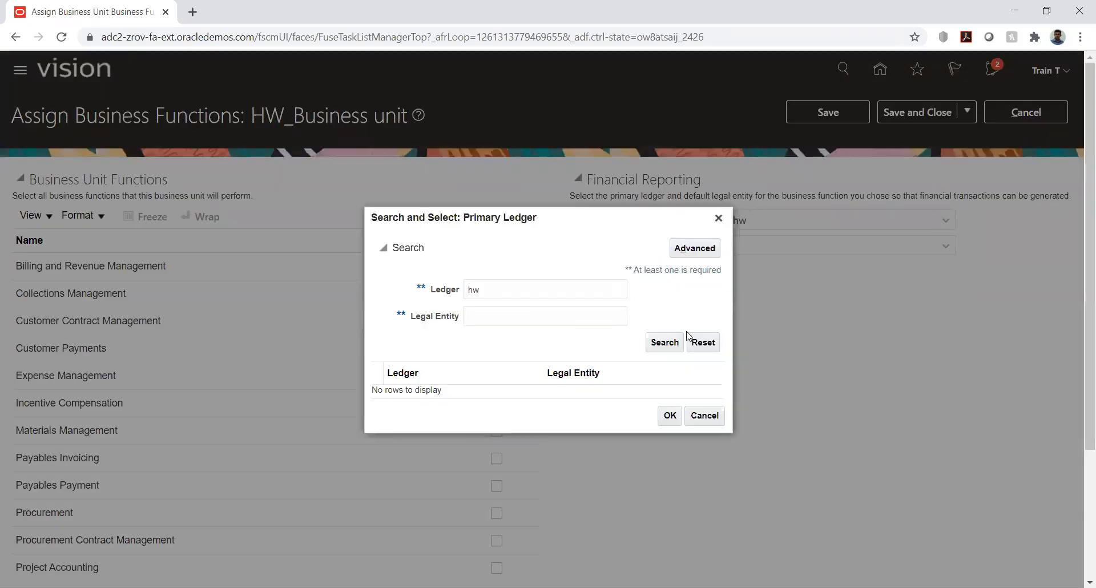
left_click(669, 345)
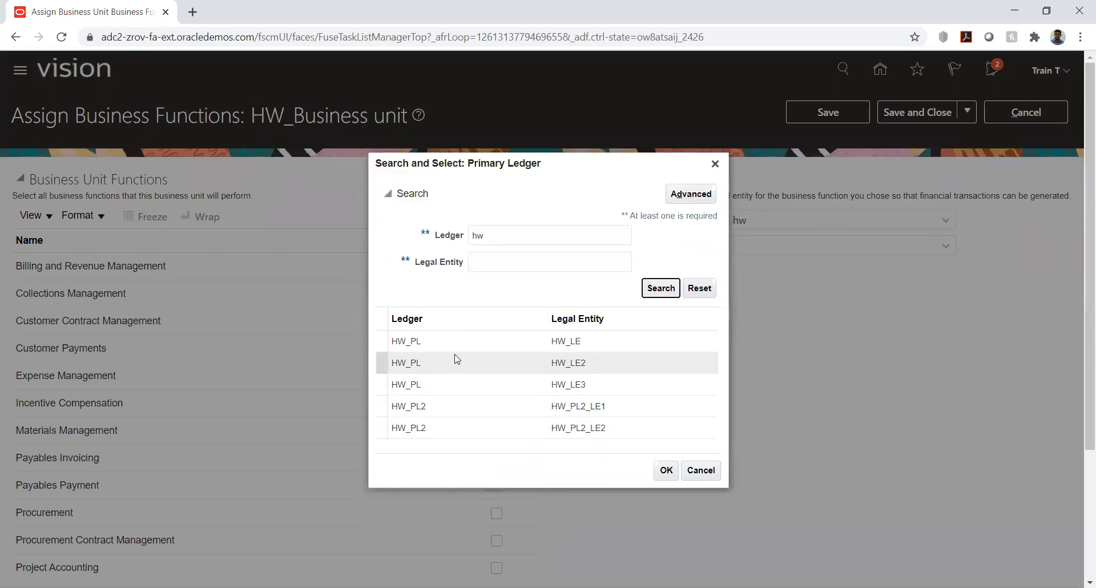
left_click(462, 341)
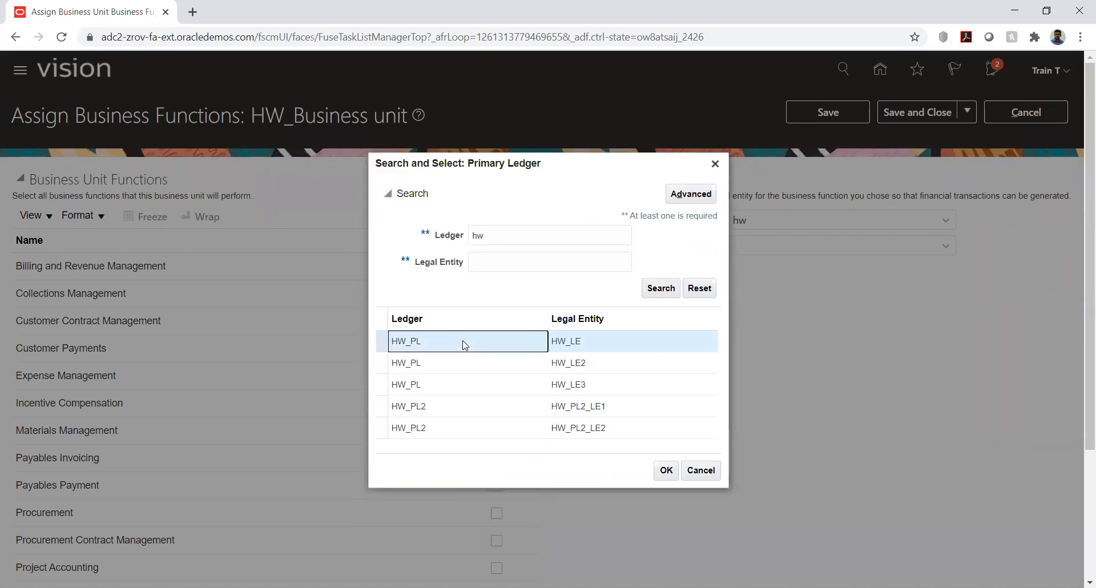
left_click(665, 471)
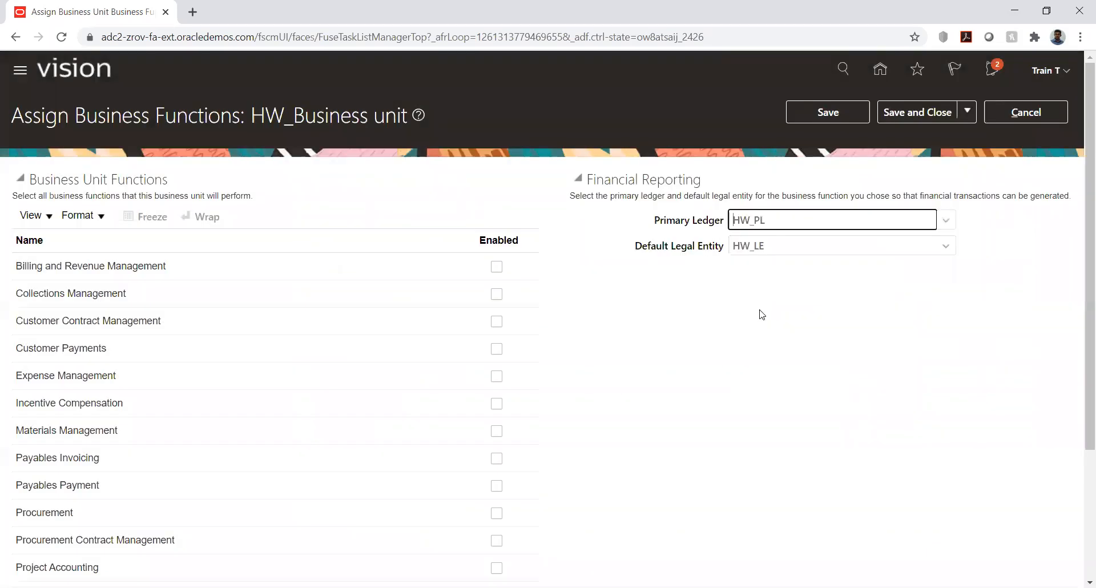
Step: Enable all business functions from Billing and Revenue Management through Procurement Contract Management for HW_Business unit, except Incentive Compensation
left_click(496, 267)
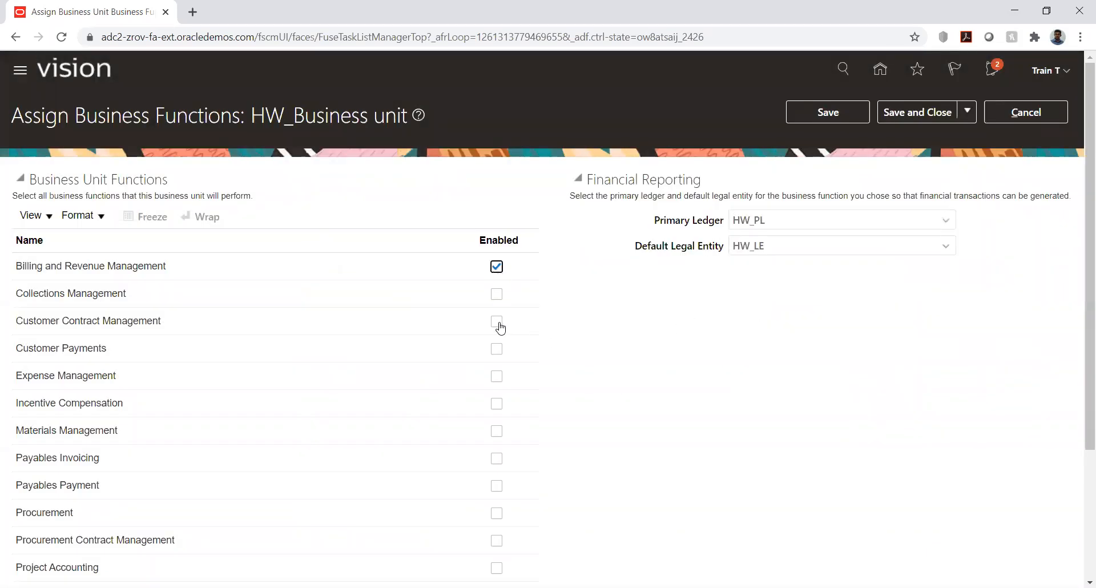
left_click(497, 295)
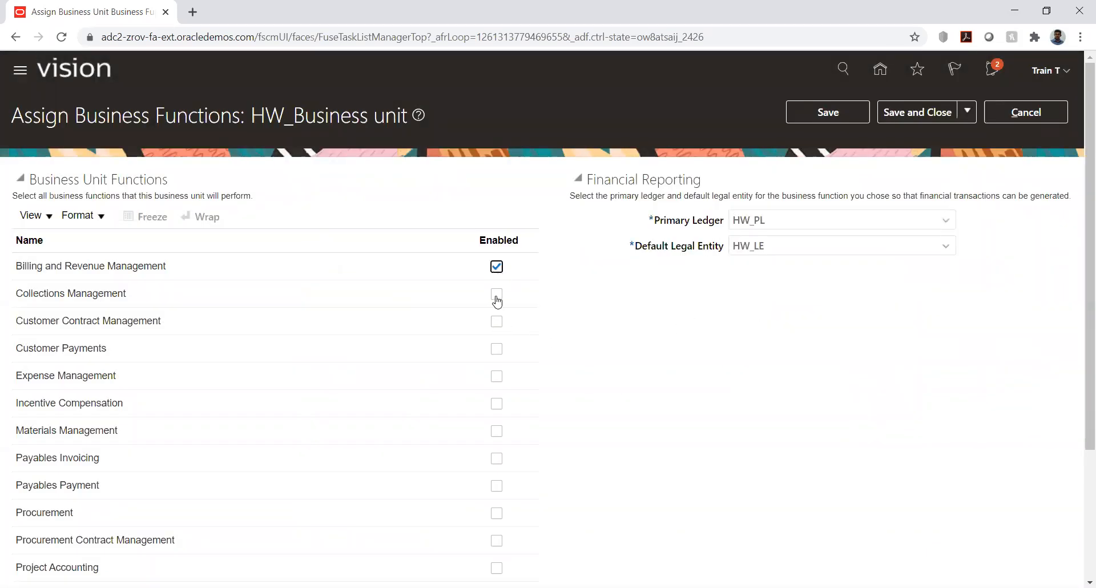
left_click(495, 349)
left_click(497, 378)
left_click(495, 432)
left_click(496, 458)
left_click(496, 486)
left_click(496, 513)
left_click(496, 540)
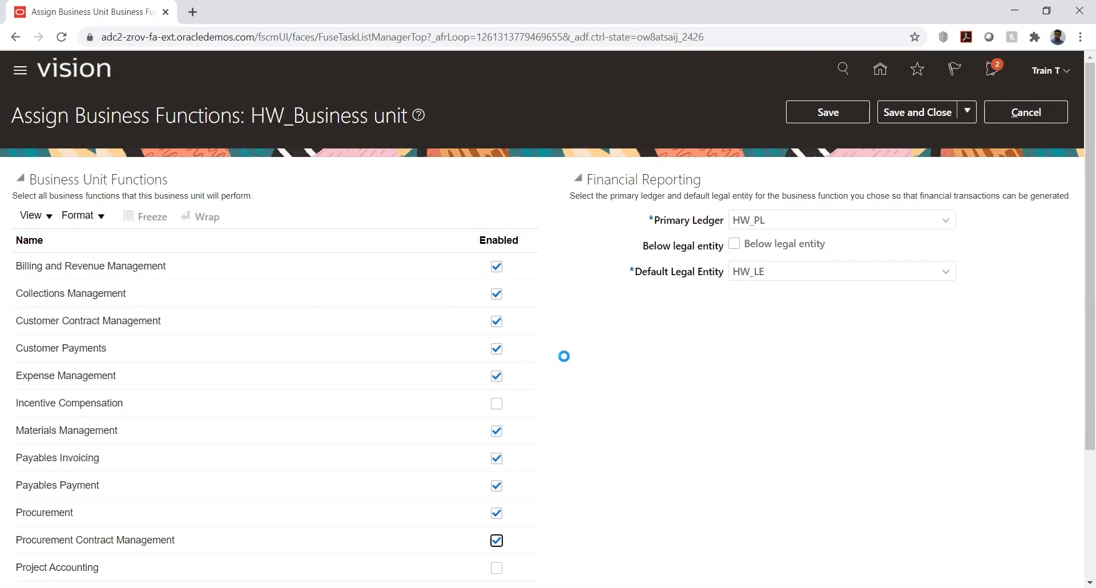
Step: Enable the Receiving, Requisitioning, and Revenue Compliance and Accounting functions for HW_Business unit, skipping Project Accounting
scroll(562, 362, "down", 3)
left_click(497, 418)
left_click(497, 446)
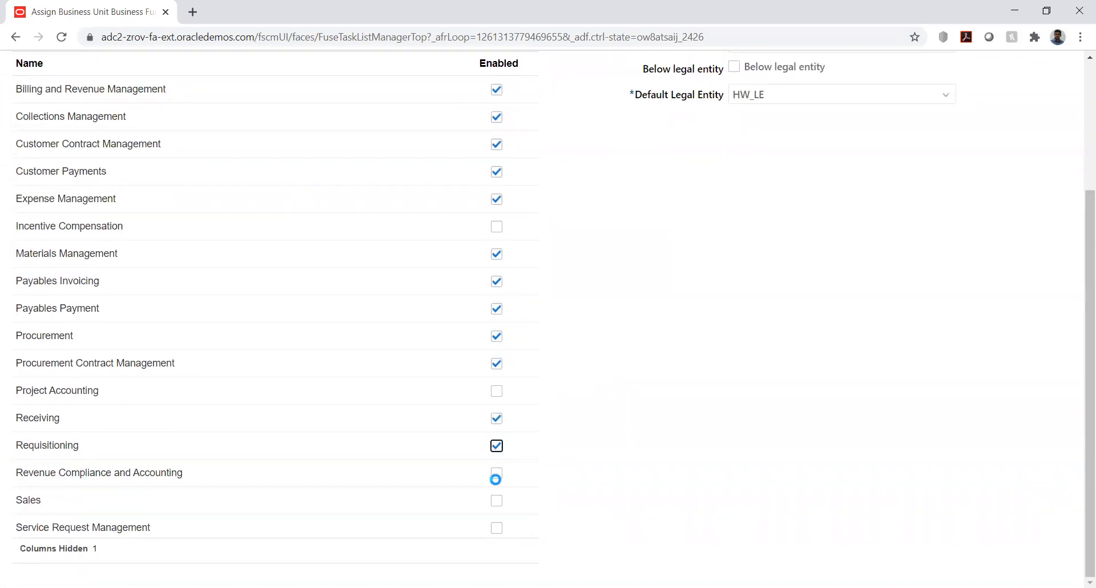
left_click(496, 473)
Step: Mark HW_Business unit as below legal entity, then save and close its business function assignment, accepting the warnings
scroll(700, 456, "up", 3)
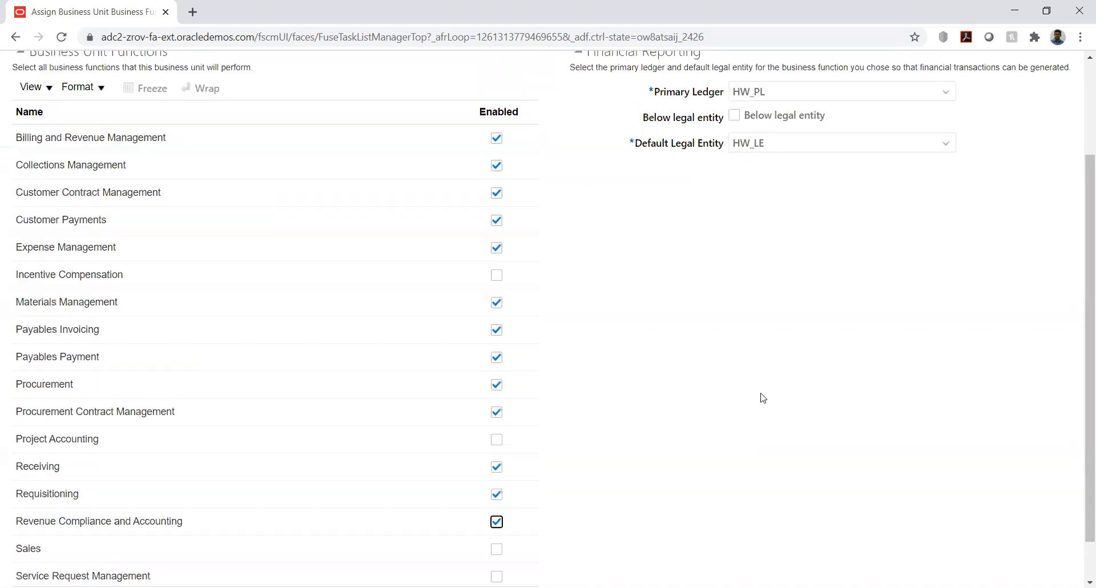
left_click(733, 245)
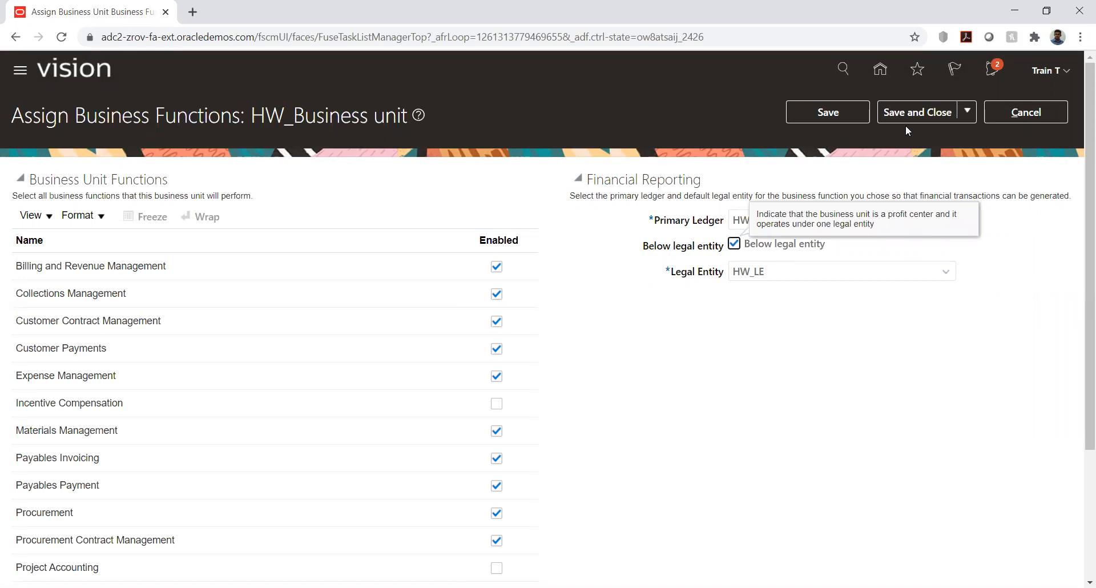
left_click(851, 121)
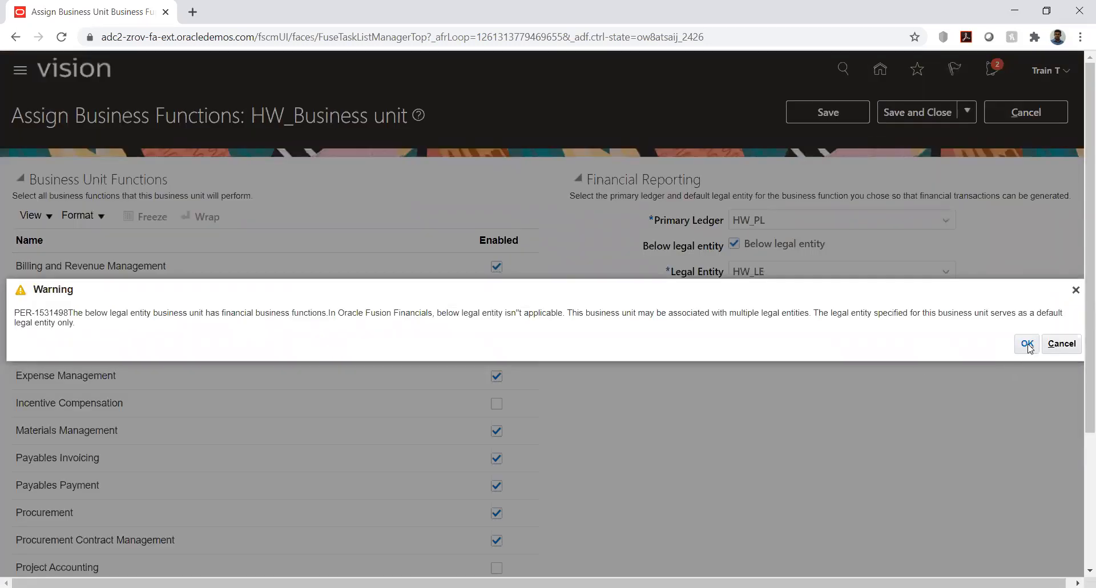
left_click(1027, 344)
left_click(913, 113)
left_click(1026, 344)
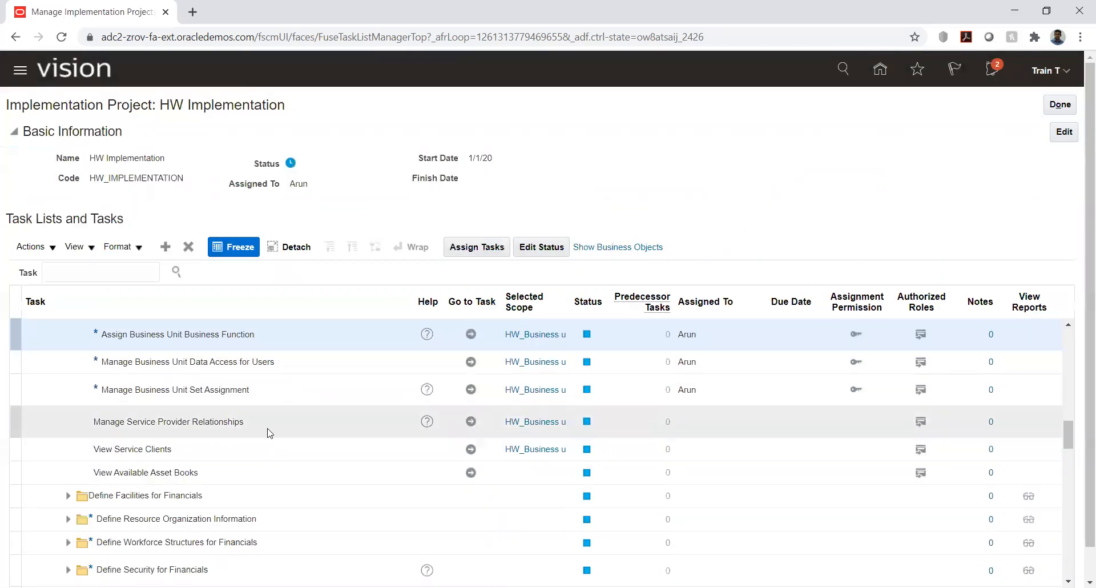
Step: Set the scope of Manage Common Options for Payables and Procurement under Define Payables to HW_Business unit and go to the task
scroll(266, 425, "down", 2)
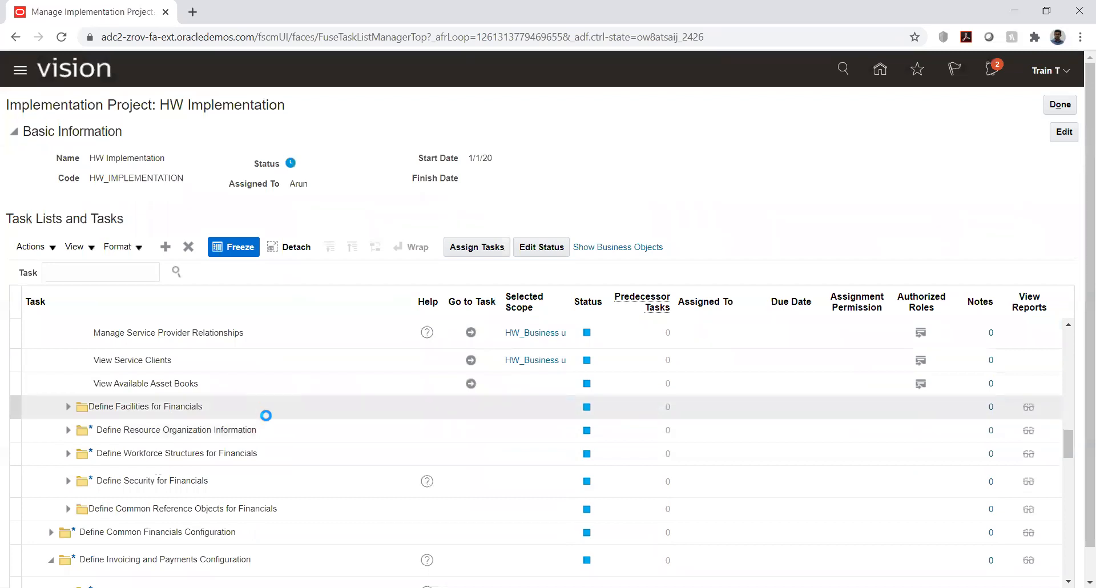
scroll(266, 415, "down", 2)
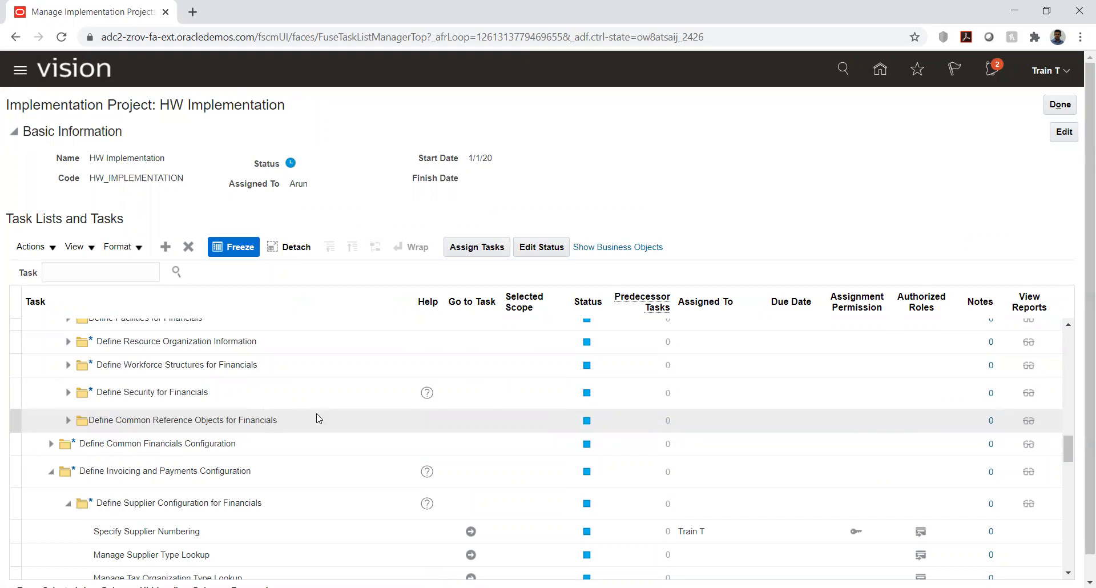
scroll(315, 421, "down", 3)
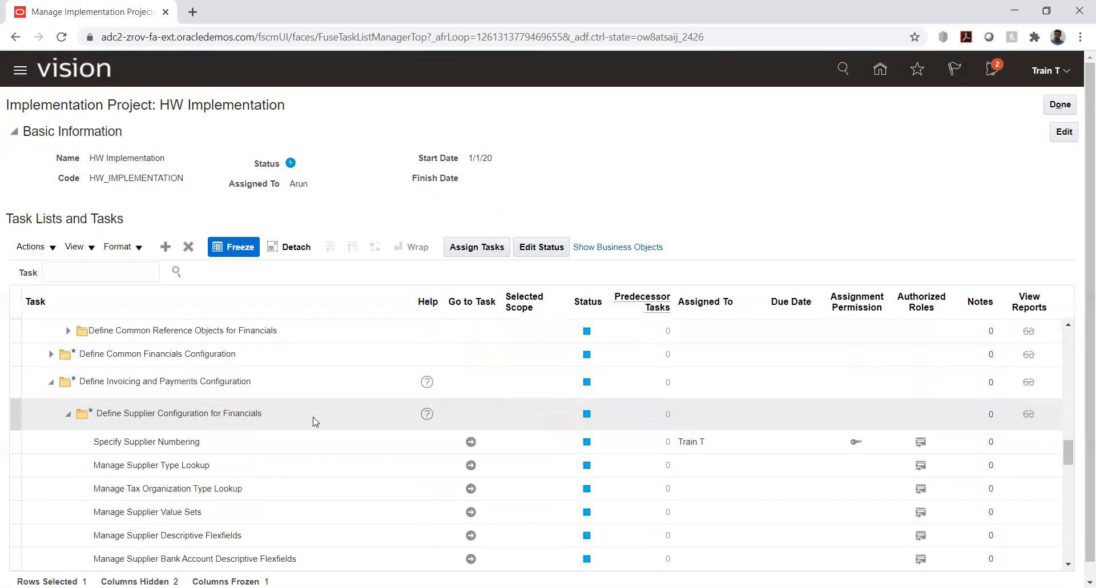
scroll(315, 422, "down", 3)
scroll(315, 422, "down", 6)
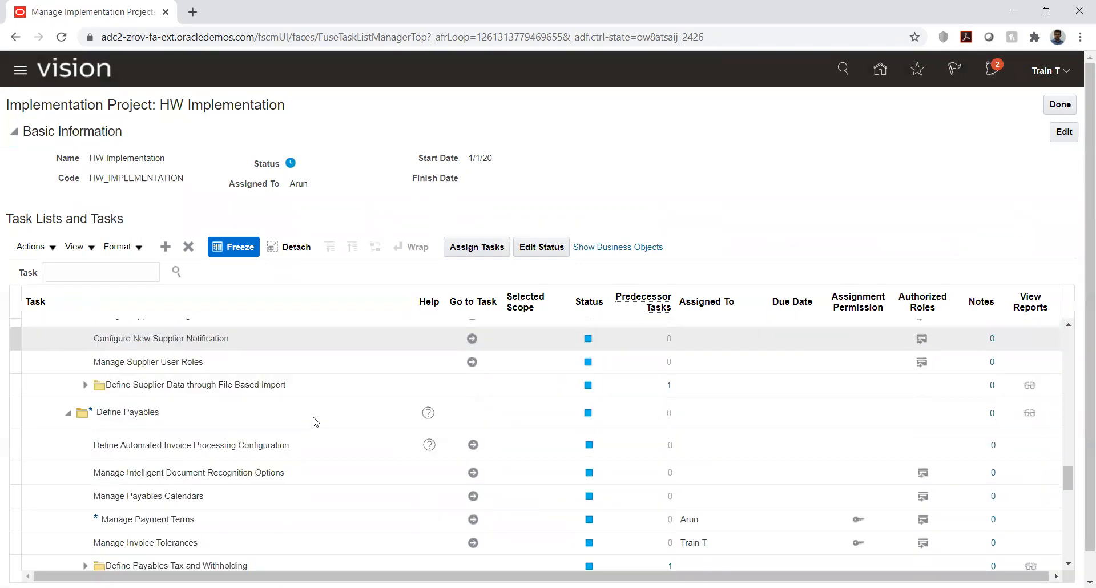
scroll(312, 422, "down", 3)
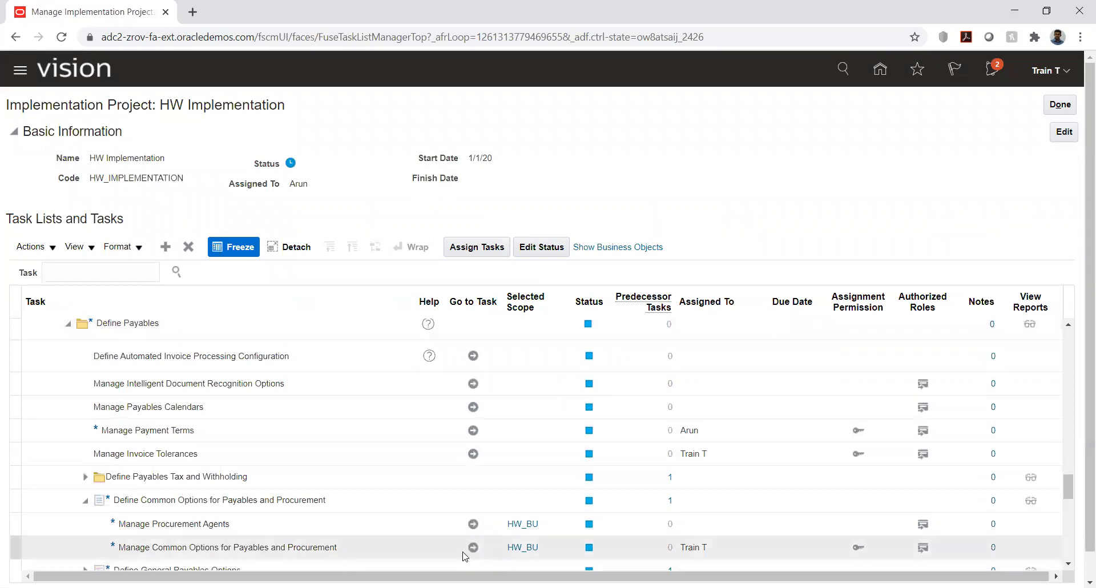
left_click(522, 547)
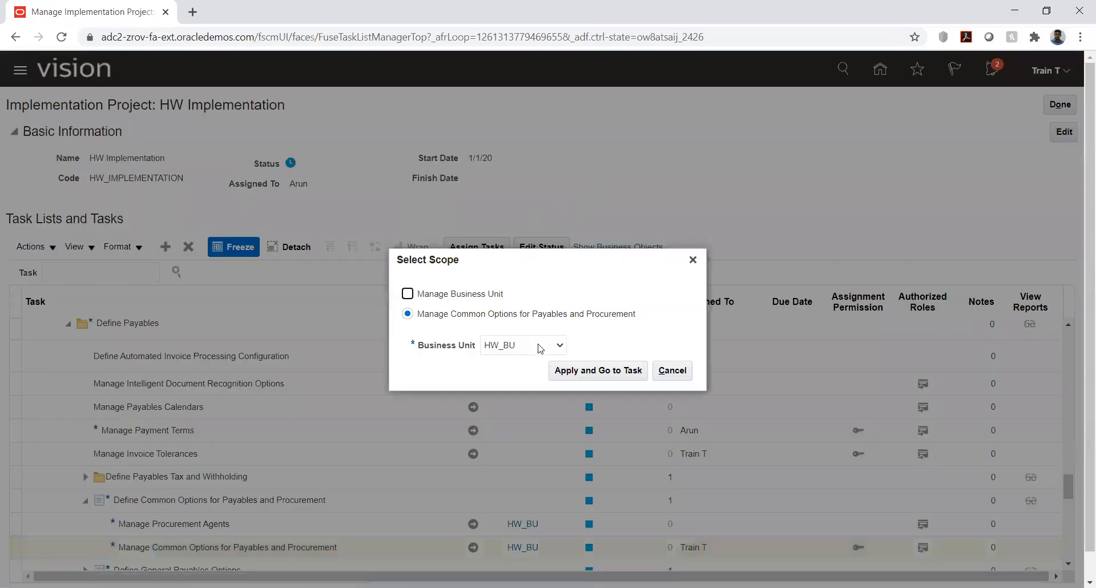
left_click(537, 352)
left_click(536, 372)
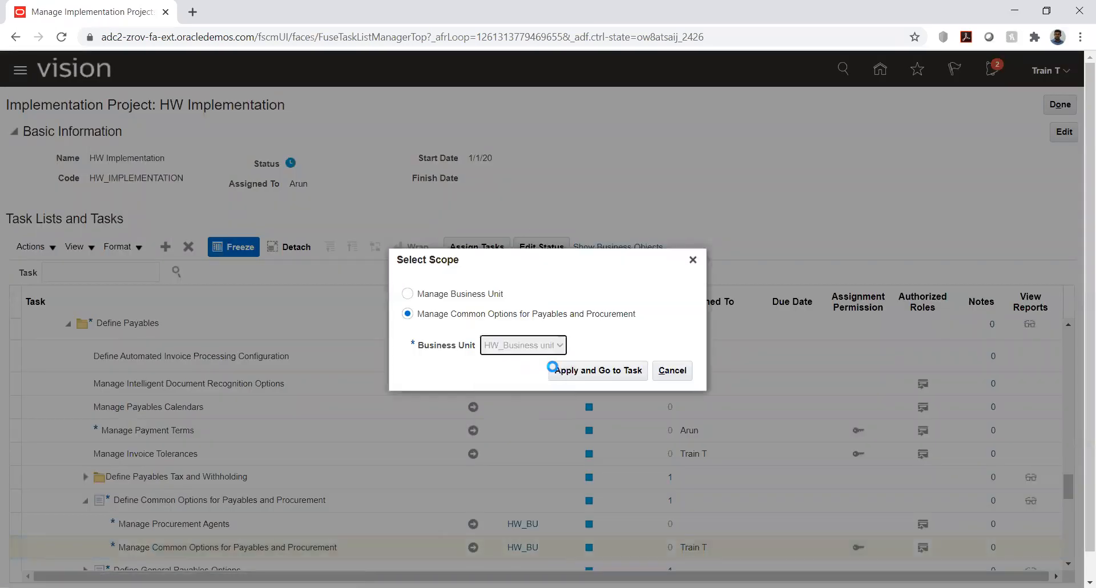
left_click(602, 371)
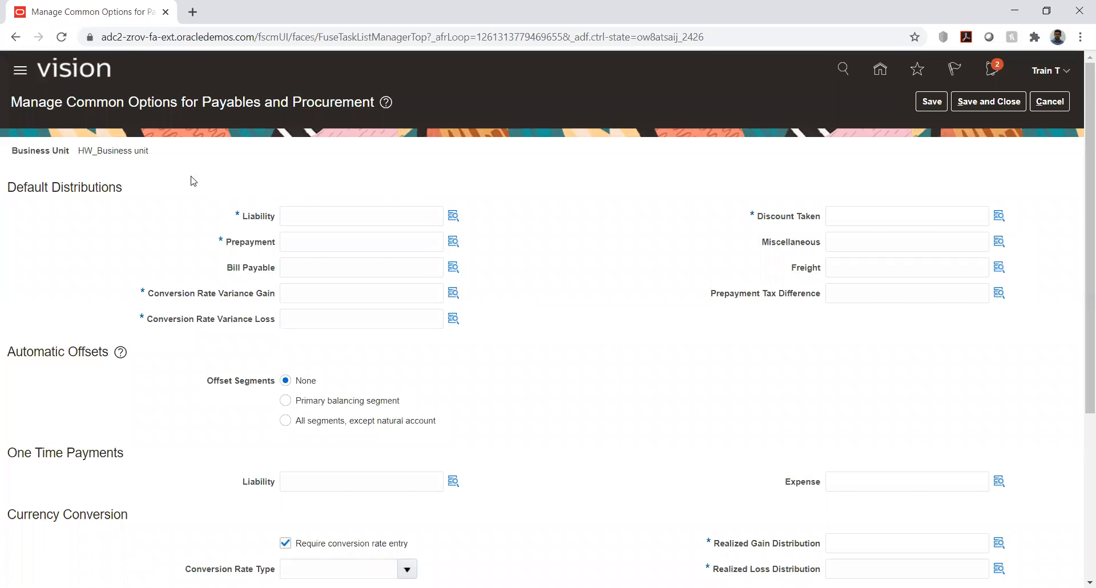
Step: View the account segments of the Liability distribution, then review the Liability, Prepayment and Bill Payable default distributions
left_click(453, 217)
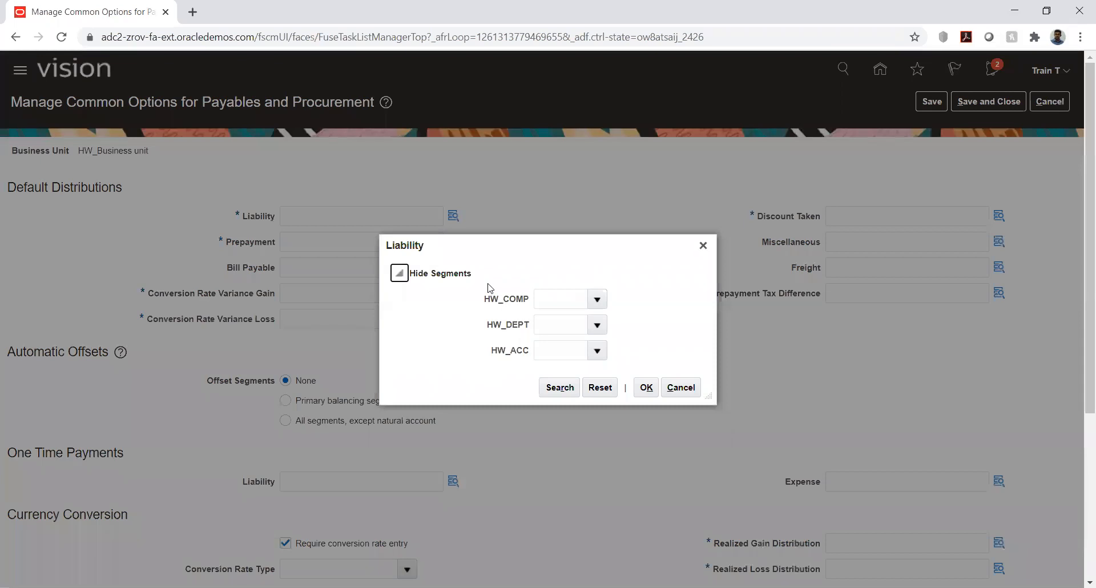
left_click(681, 387)
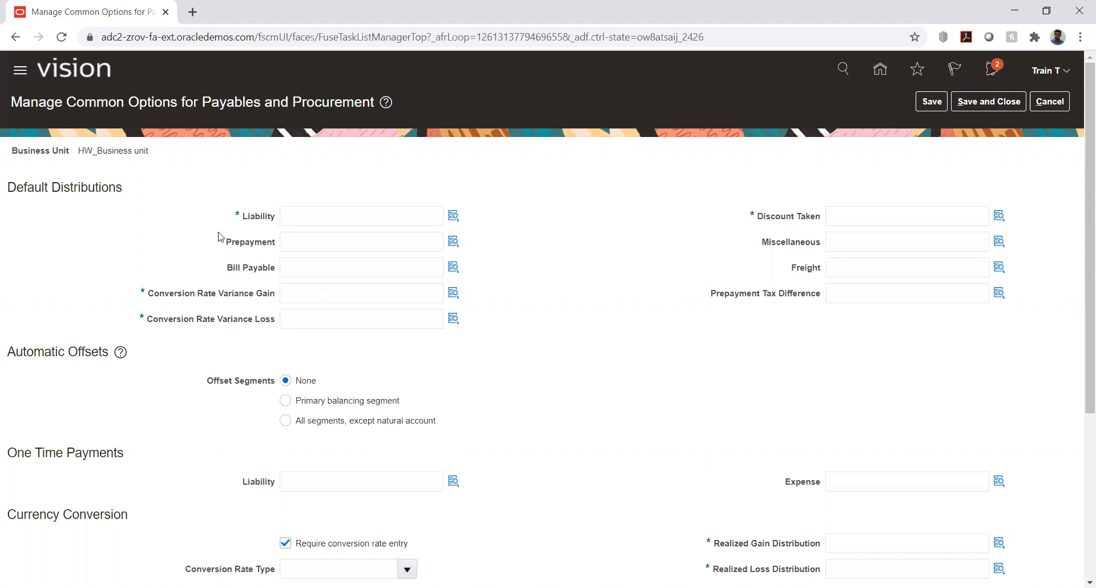
left_click_drag(242, 222, 274, 243)
left_click(162, 263)
left_click_drag(243, 217, 277, 242)
left_click(209, 268)
scroll(217, 265, "down", 1)
left_click_drag(227, 199, 277, 199)
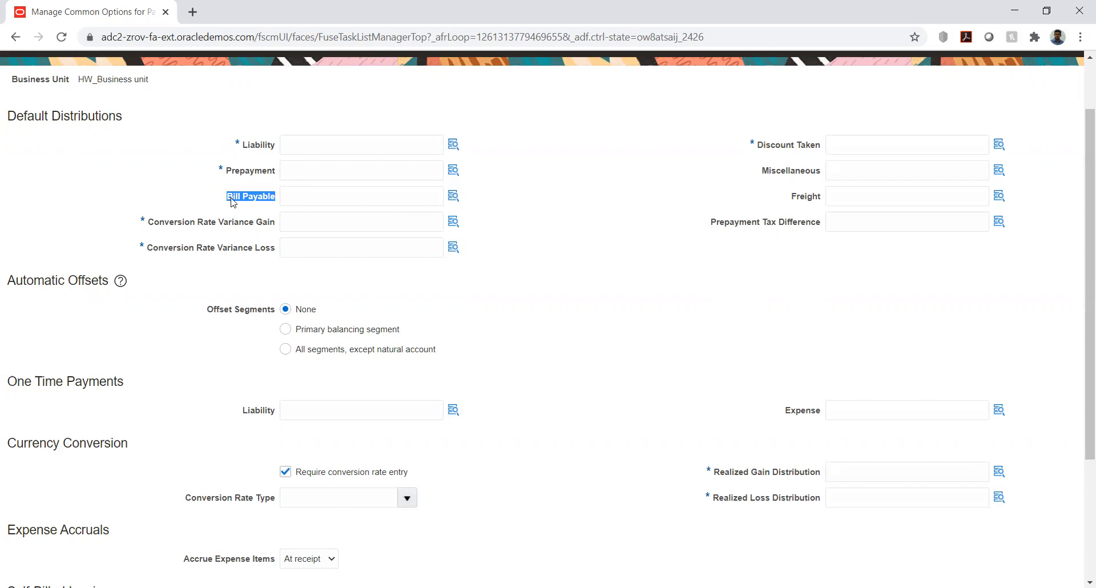
left_click(310, 201)
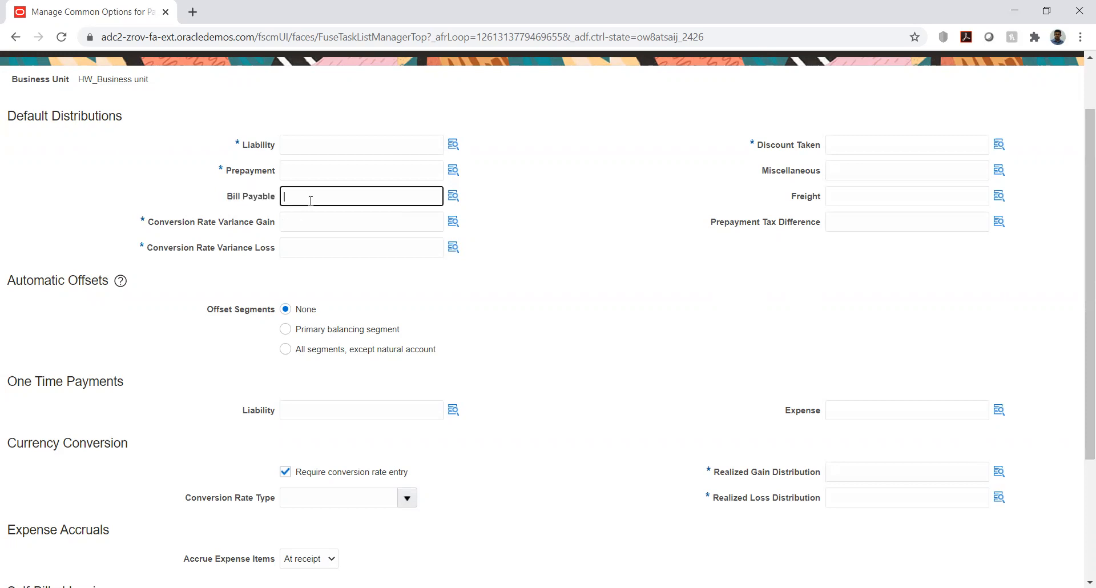
left_click(566, 190)
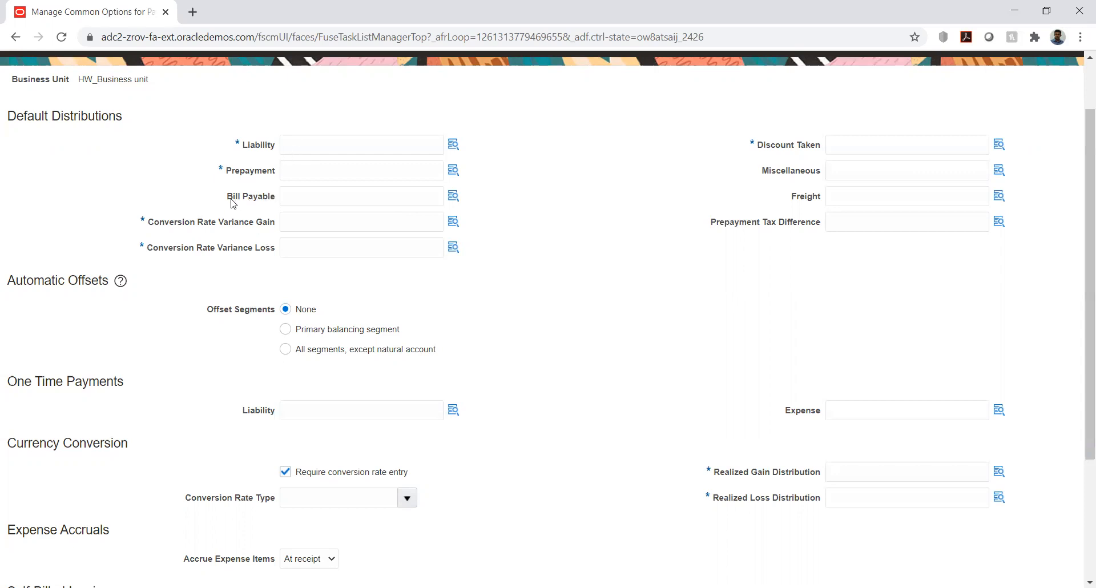
Step: Examine the Bill Payable, Conversion Rate Variance Gain and Conversion Rate Variance Loss default distributions
mouse_move(226, 196)
left_mouse_down()
mouse_move(275, 200)
mouse_move(235, 177)
mouse_move(218, 193)
left_mouse_up()
left_click(259, 216)
left_click_drag(228, 198, 273, 200)
left_click(239, 205)
left_click_drag(150, 228, 267, 226)
left_click_drag(153, 250, 256, 252)
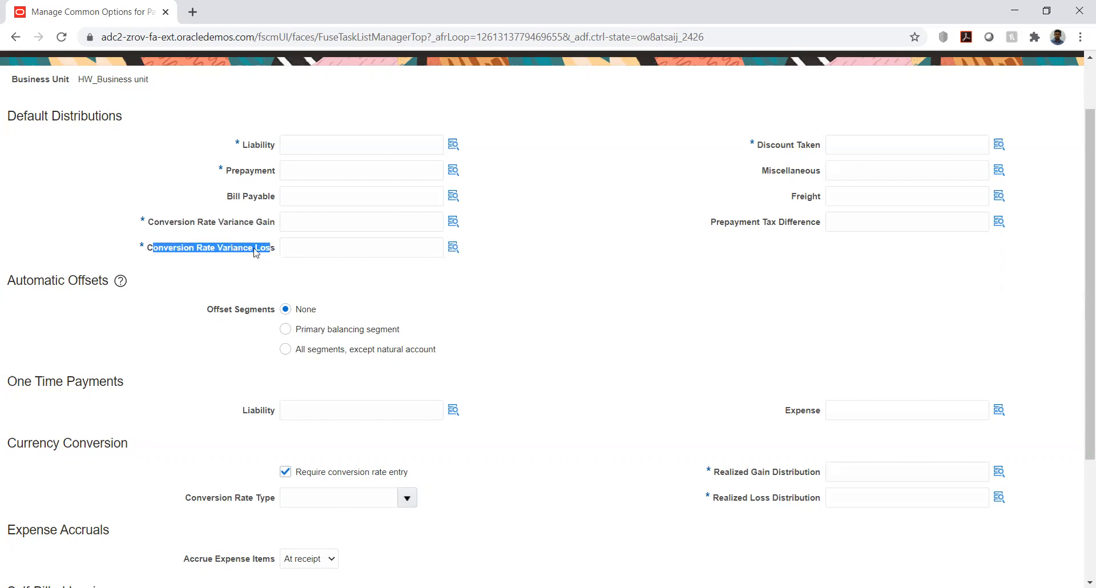
left_click(131, 189)
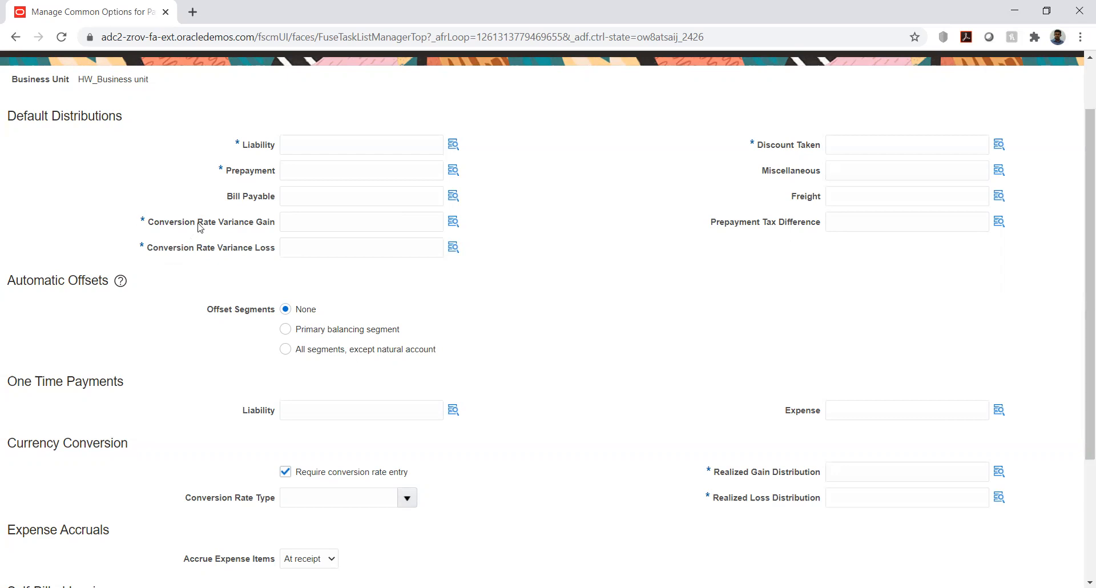
left_click_drag(198, 223, 263, 225)
left_click_drag(200, 252, 249, 272)
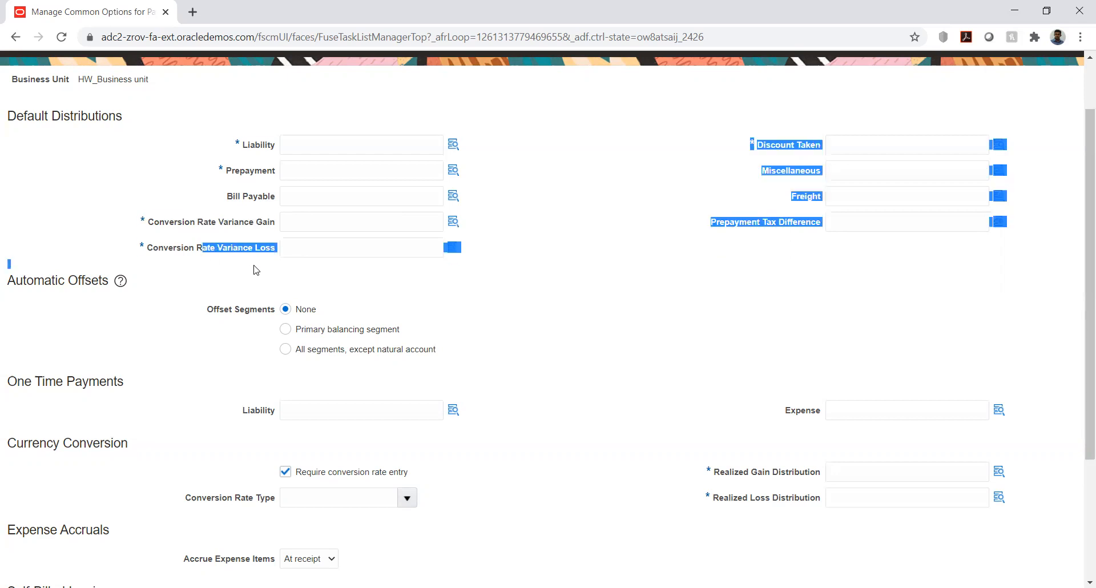
left_click(250, 278)
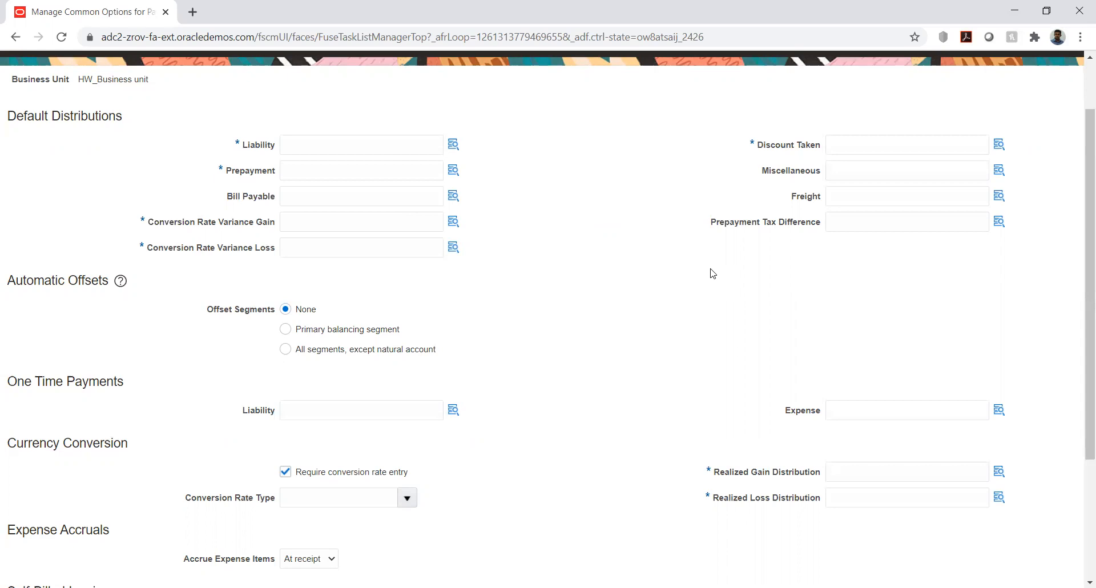
Step: Try to look up account combinations for the Conversion Rate Variance Gain and Discount Taken distributions
left_click(454, 224)
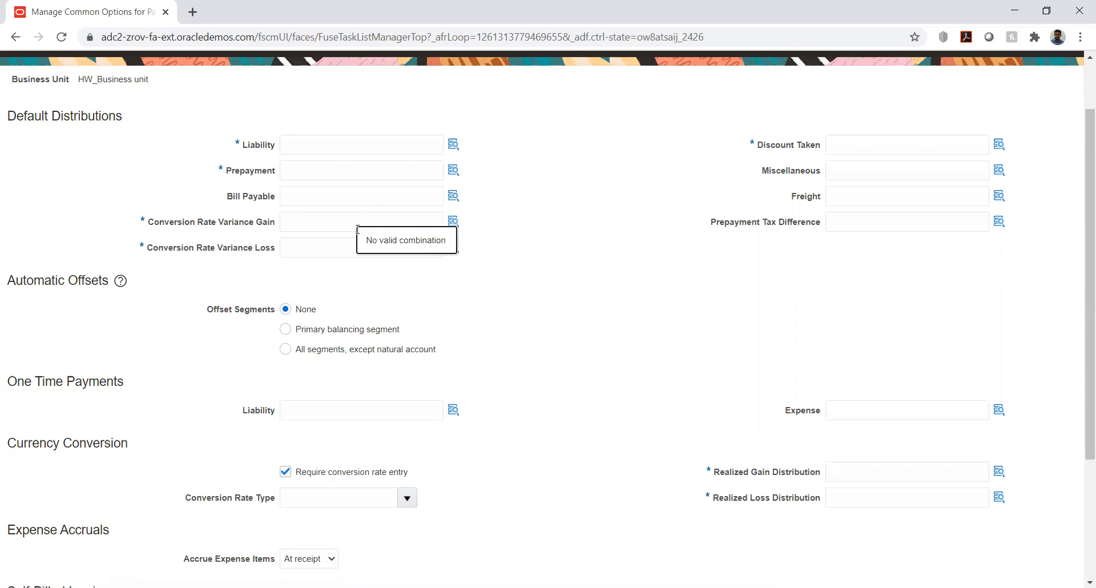
left_click(454, 223)
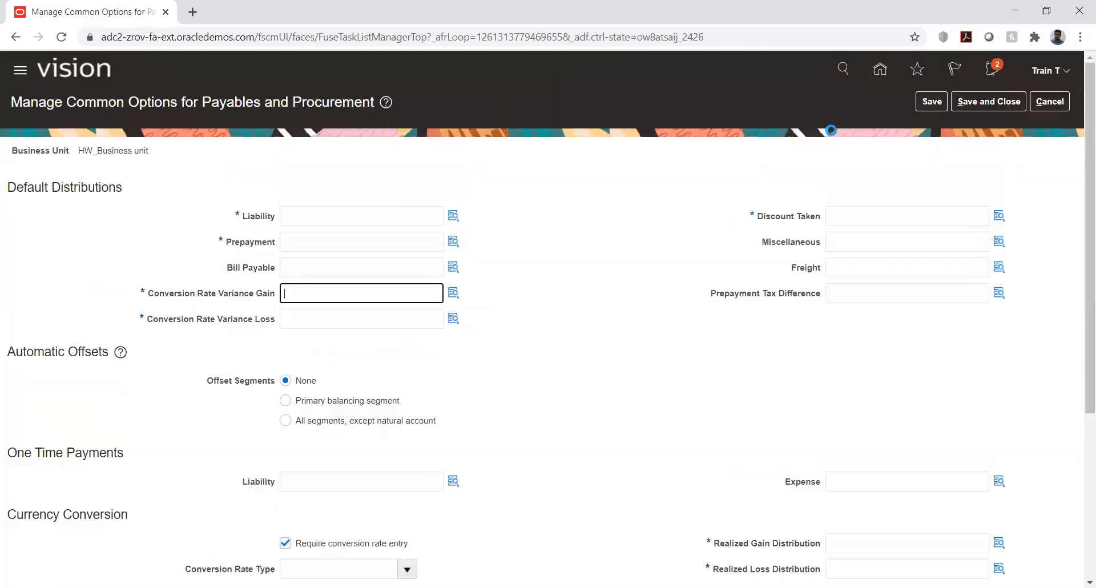
left_click(674, 208)
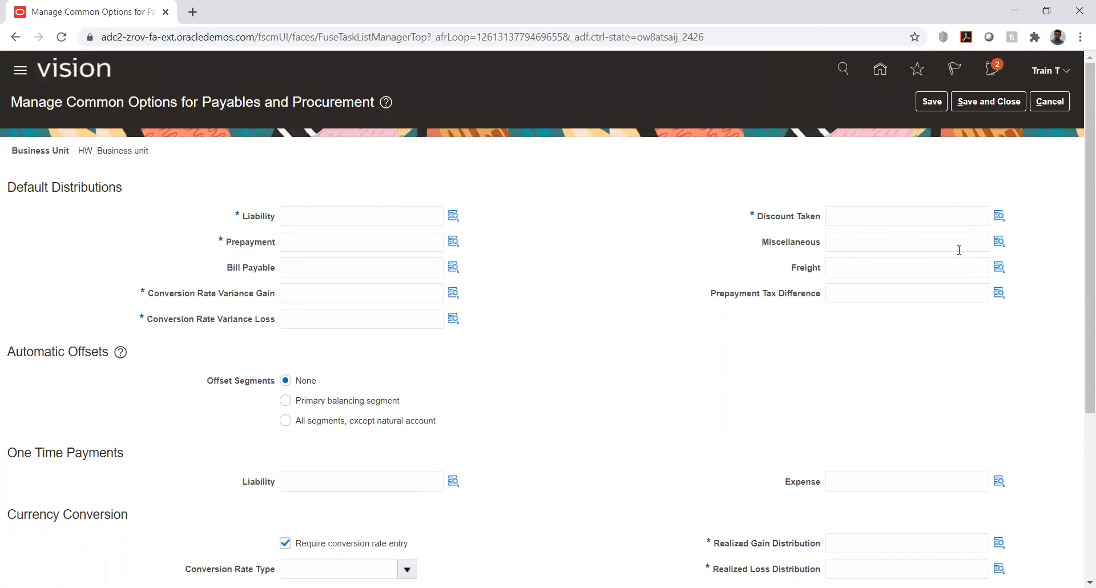
left_click(999, 218)
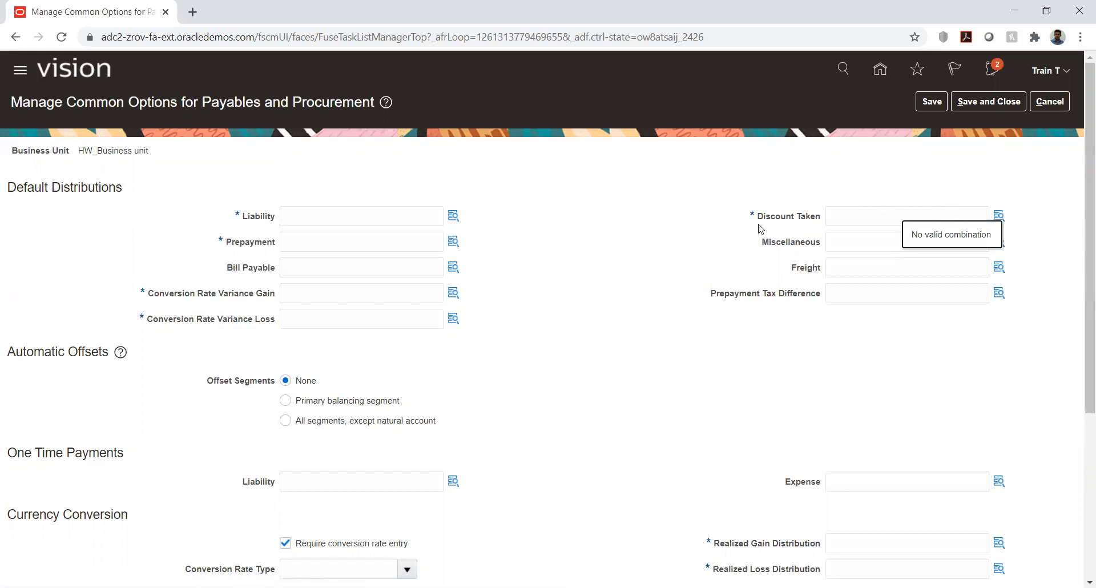
left_click_drag(760, 223, 822, 226)
left_click(706, 240)
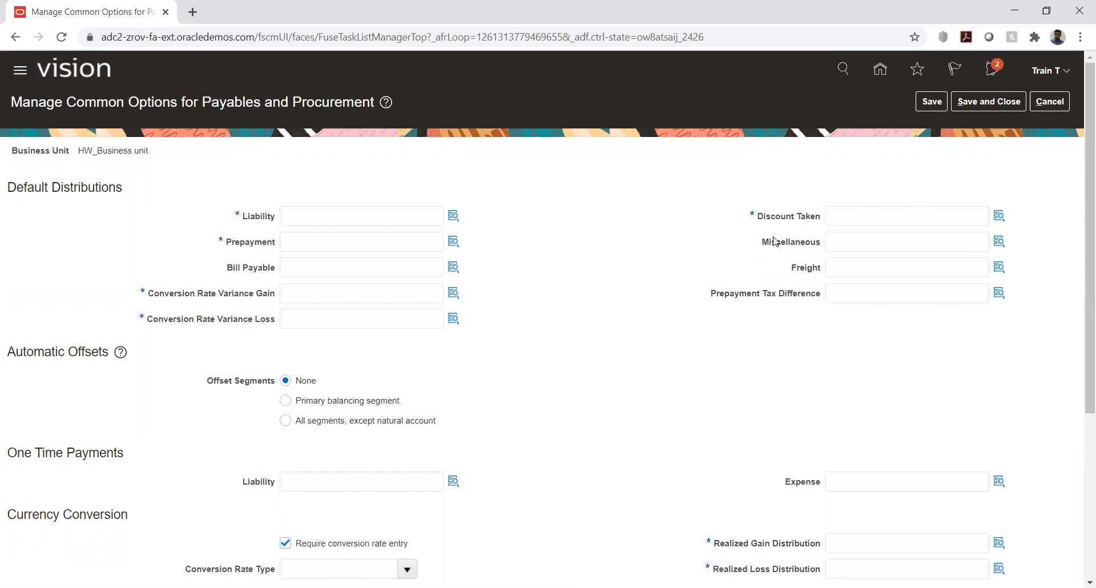
Step: Try to look up a Miscellaneous account combination, then review the Freight and Prepayment Tax Difference distributions
left_click_drag(763, 242, 823, 246)
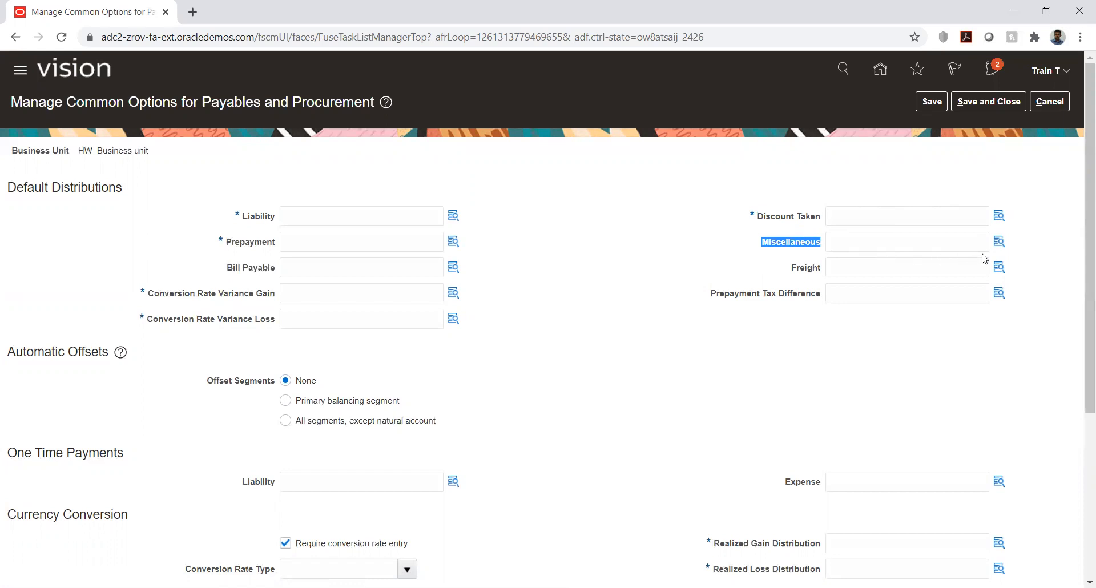
left_click(998, 242)
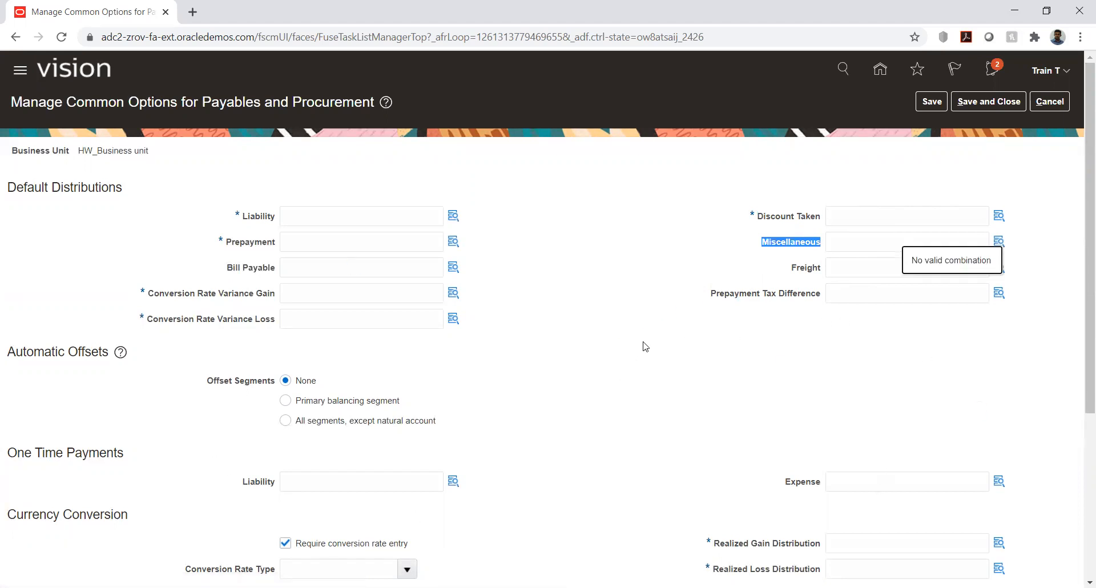
left_click(807, 371)
left_click(878, 275)
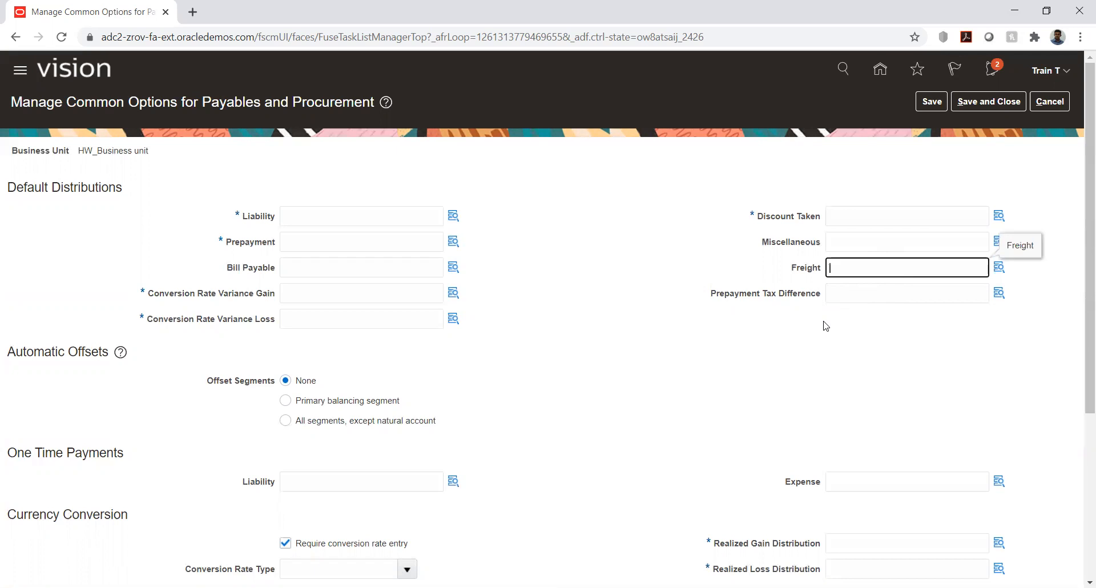
left_click(825, 337)
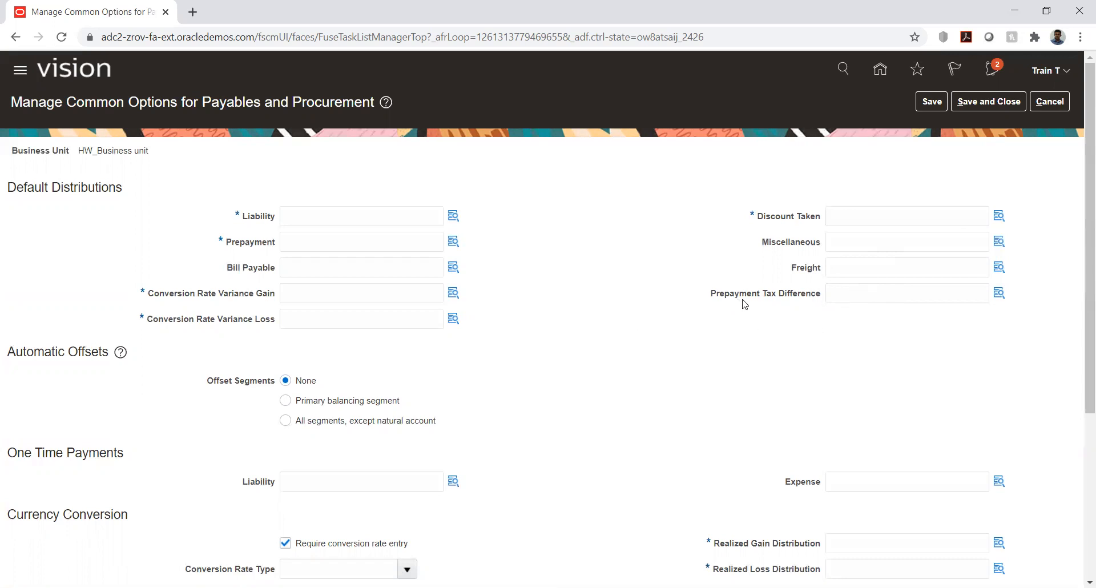
left_click_drag(712, 296, 826, 308)
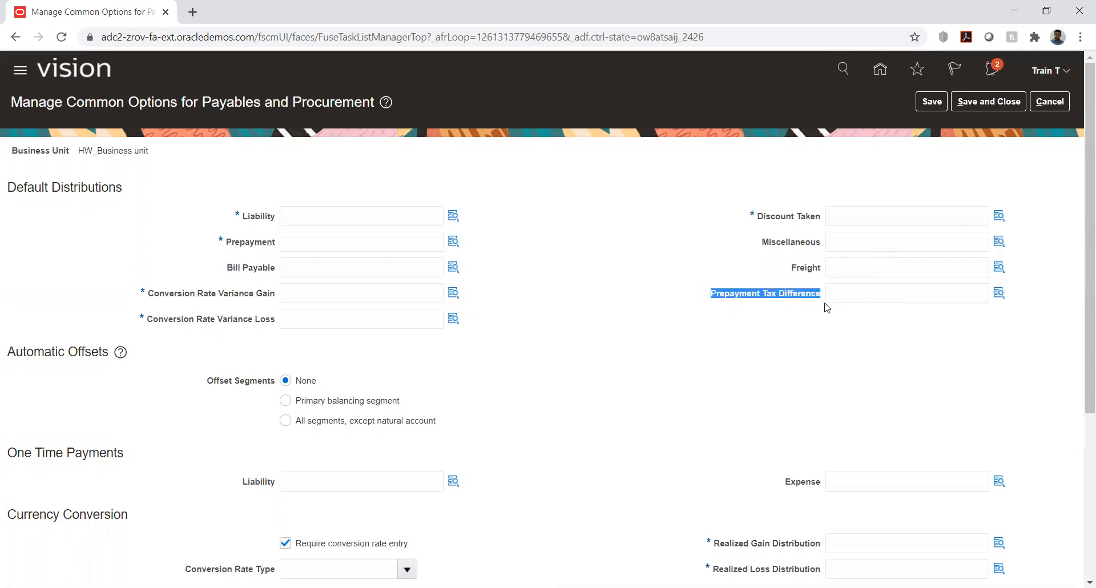
left_click(734, 343)
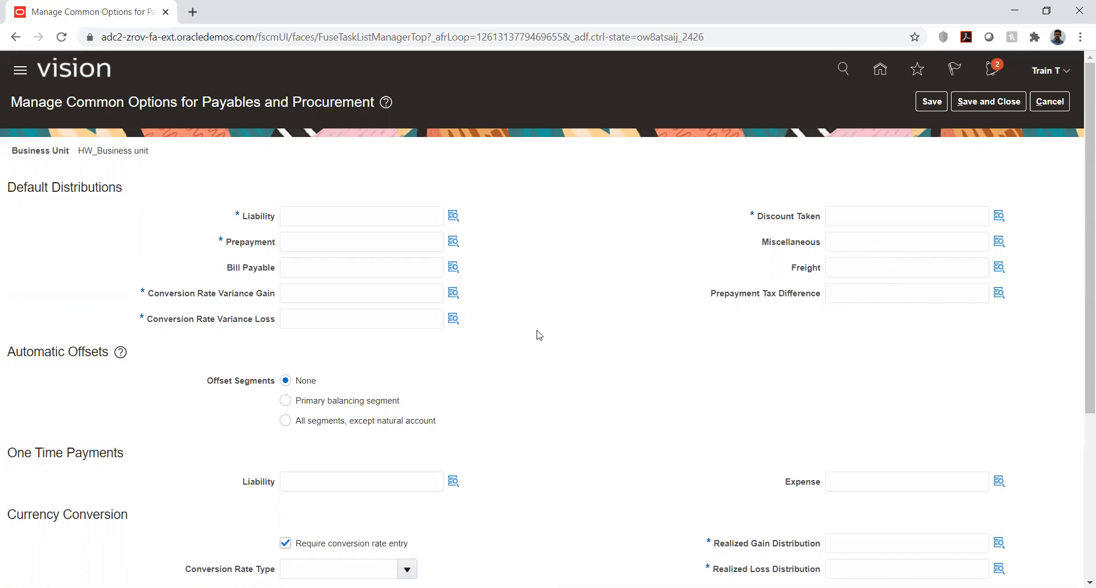
Step: Review the One Time Payments and Currency Conversion options, including the choices available for Conversion Rate Type
scroll(538, 334, "down", 5)
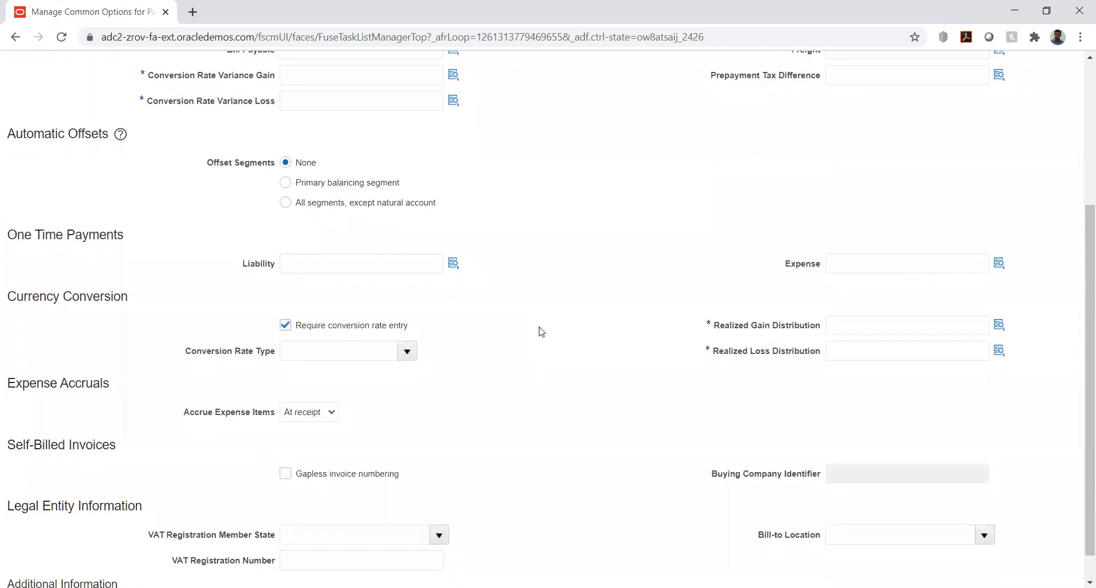
scroll(541, 332, "down", 1)
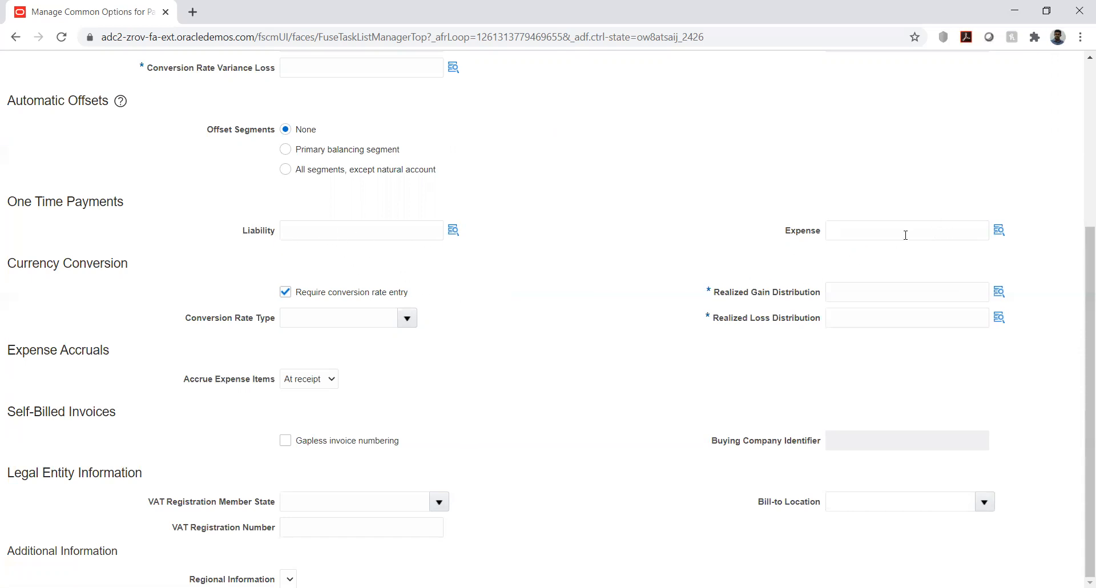
double_click(538, 328)
left_click(555, 348)
left_click(406, 318)
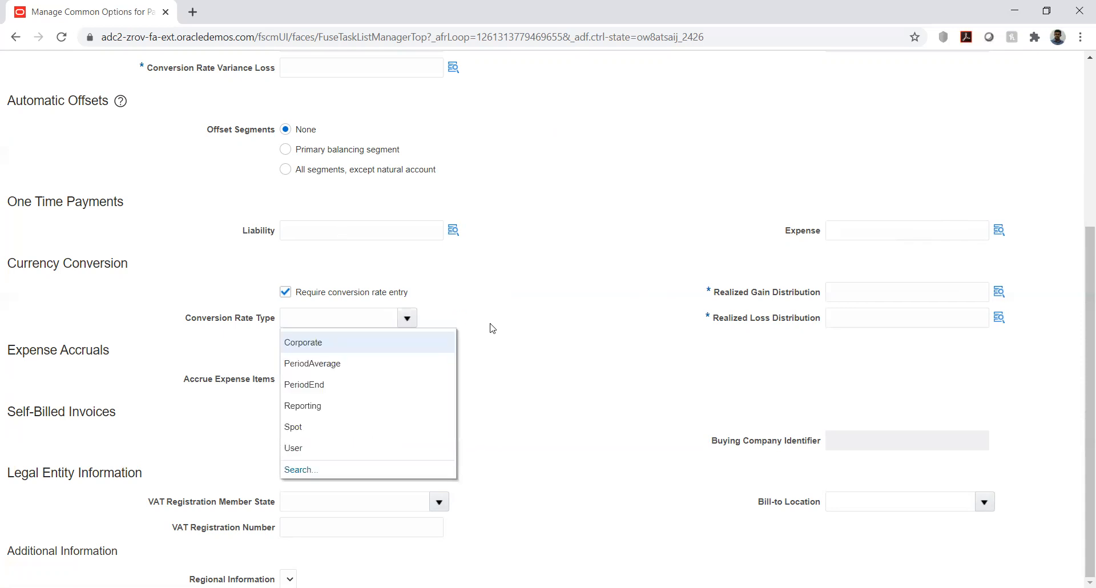
left_click(568, 326)
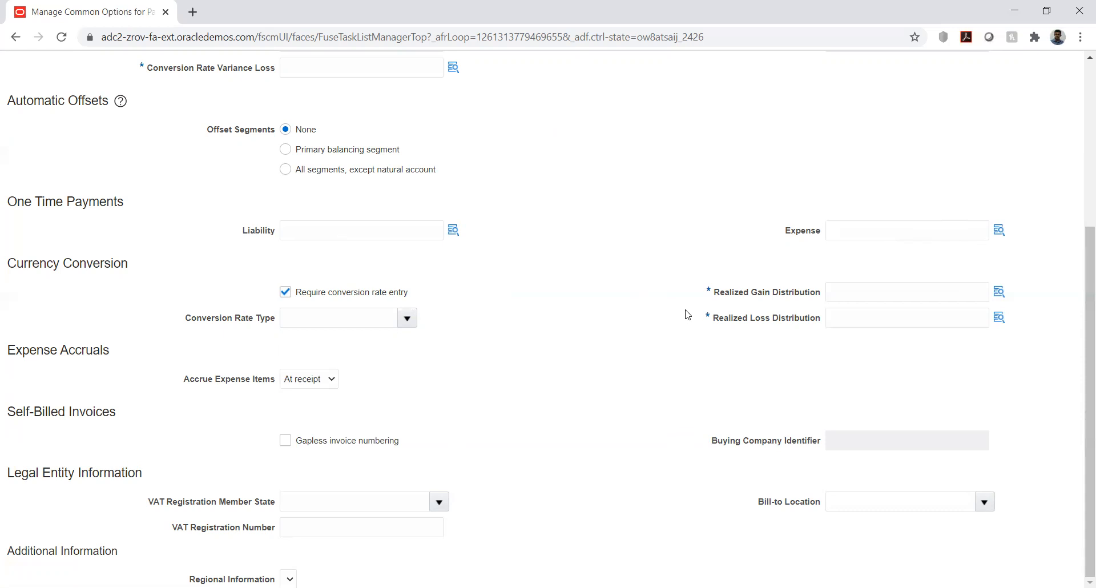
Step: Examine the Realized Gain and Realized Loss Distribution fields, then view the choices for Accrue Expense Items
left_click_drag(719, 293, 808, 294)
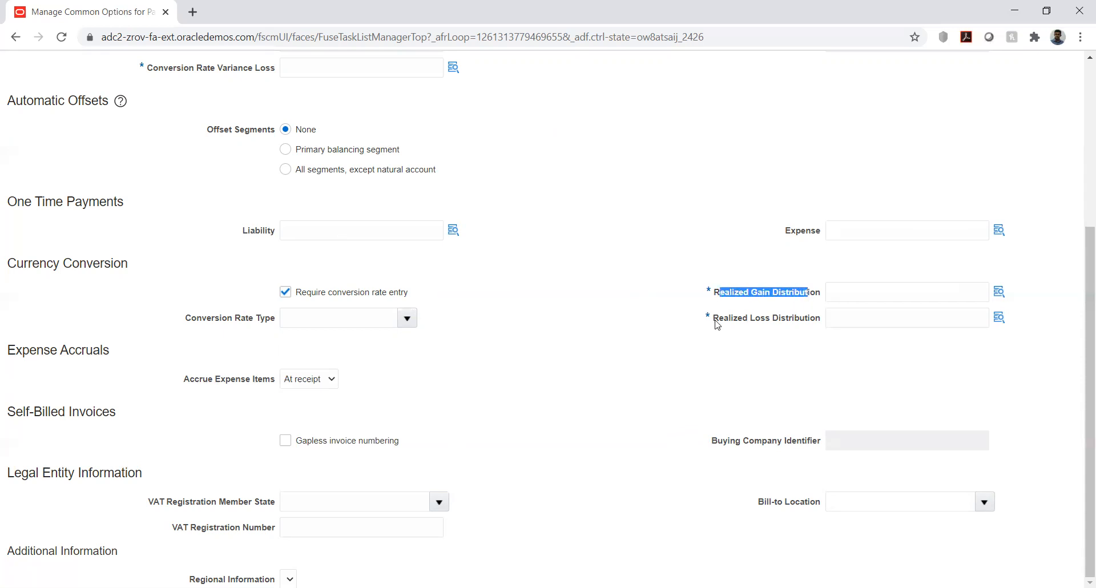
left_click(669, 370)
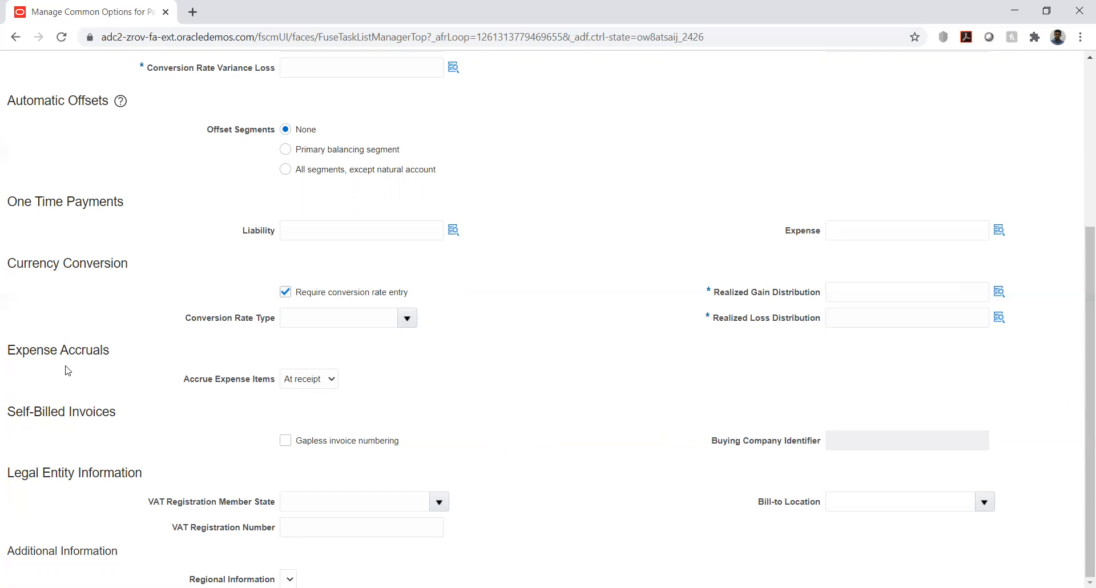
left_click(305, 383)
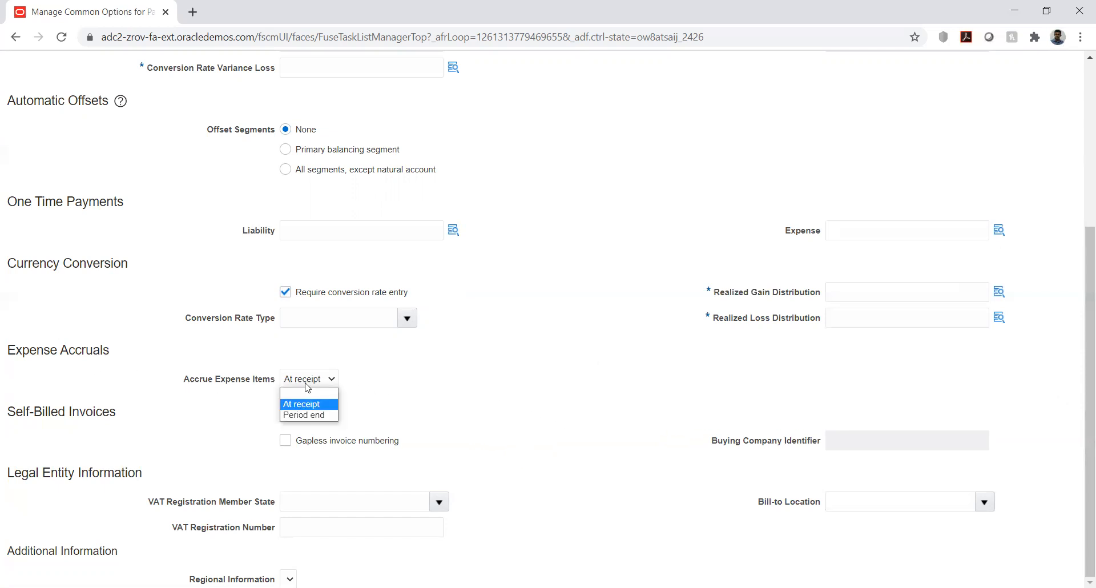
left_click(396, 368)
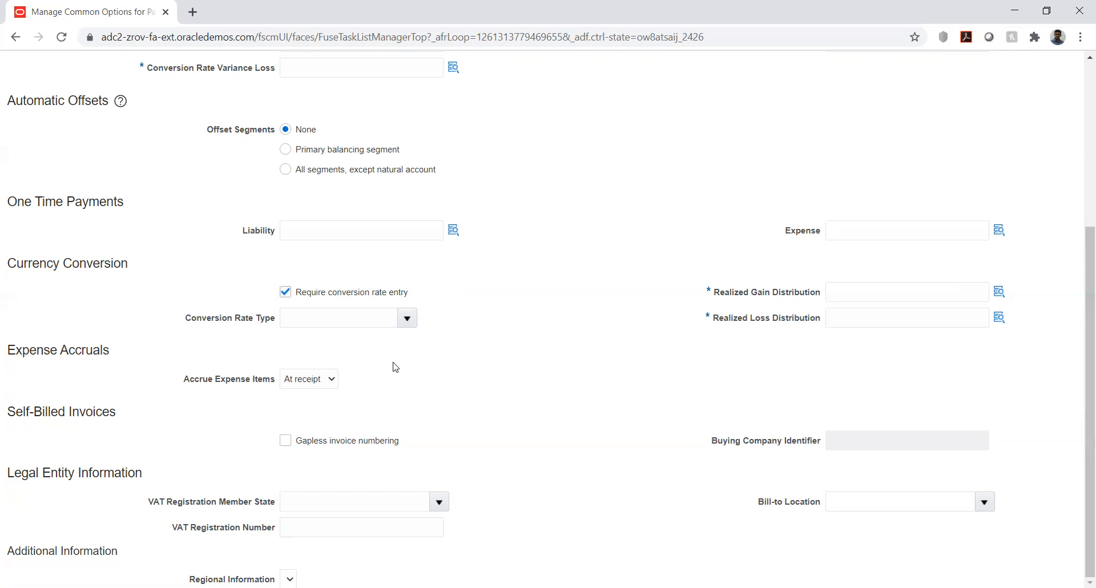
Step: Compare the Conversion Rate Variance Gain default distribution with the Realized Gain Distribution under Currency Conversion
scroll(510, 358, "up", 3)
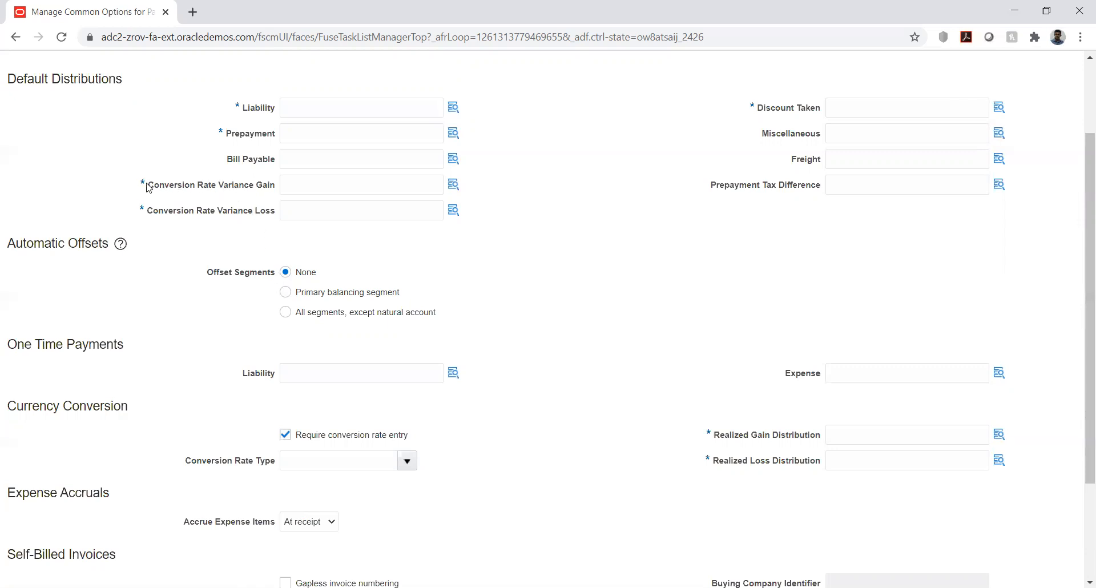
left_click_drag(148, 188, 275, 192)
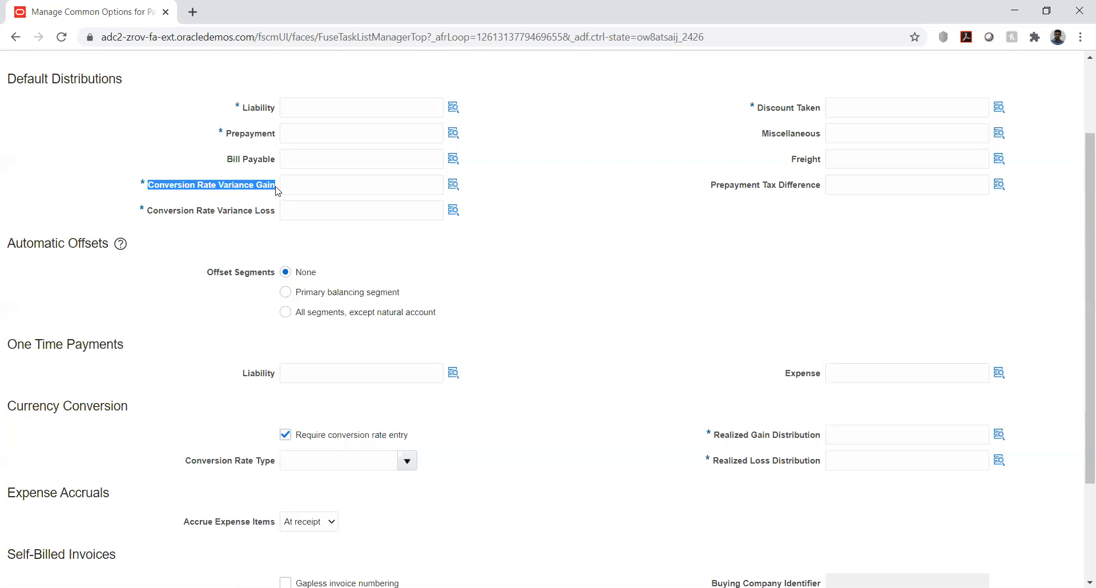
left_click(717, 440)
left_click_drag(715, 437, 822, 433)
left_click(821, 433)
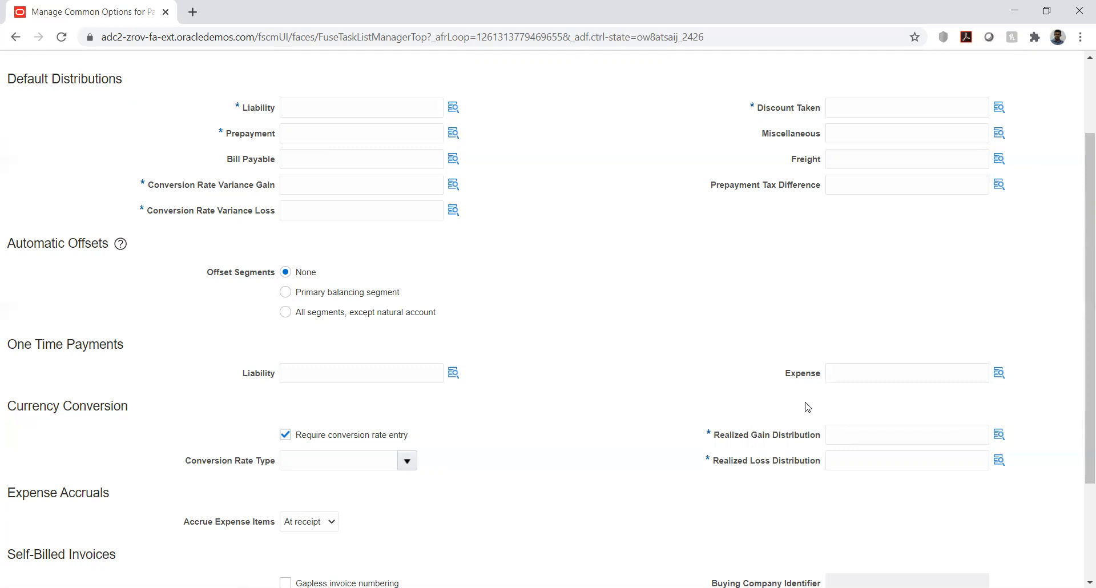
left_click_drag(713, 439, 821, 435)
left_click(740, 489)
Step: Return to Expense Accruals and view the Accrue Expense Items choices again
scroll(532, 381, "down", 3)
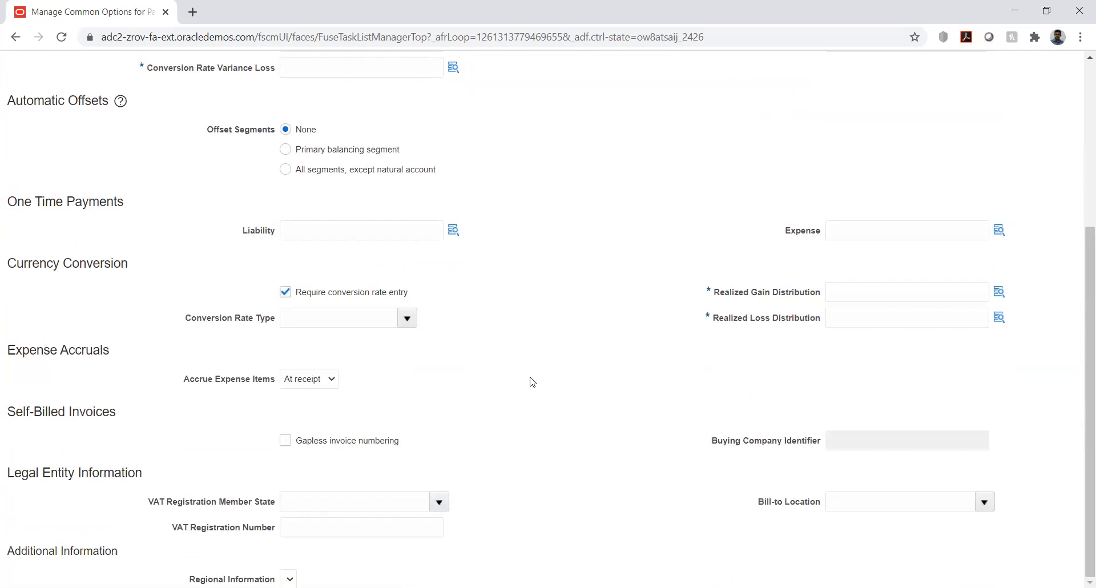
left_click(310, 381)
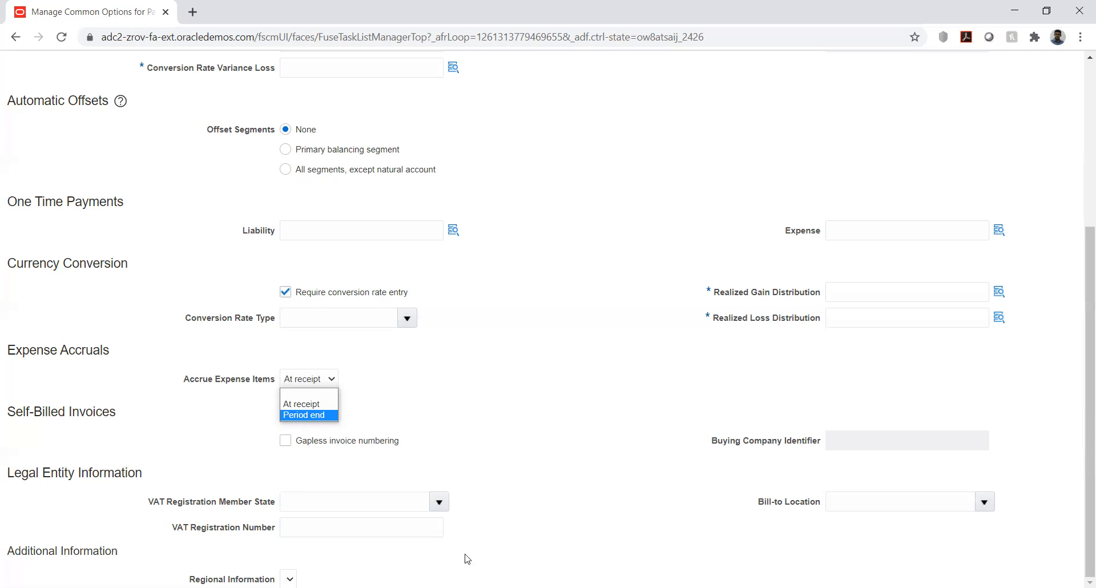
Step: Review the Legal Entity Information section, including the VAT Registration Member State choices and the VAT Registration Number field
left_click(482, 368)
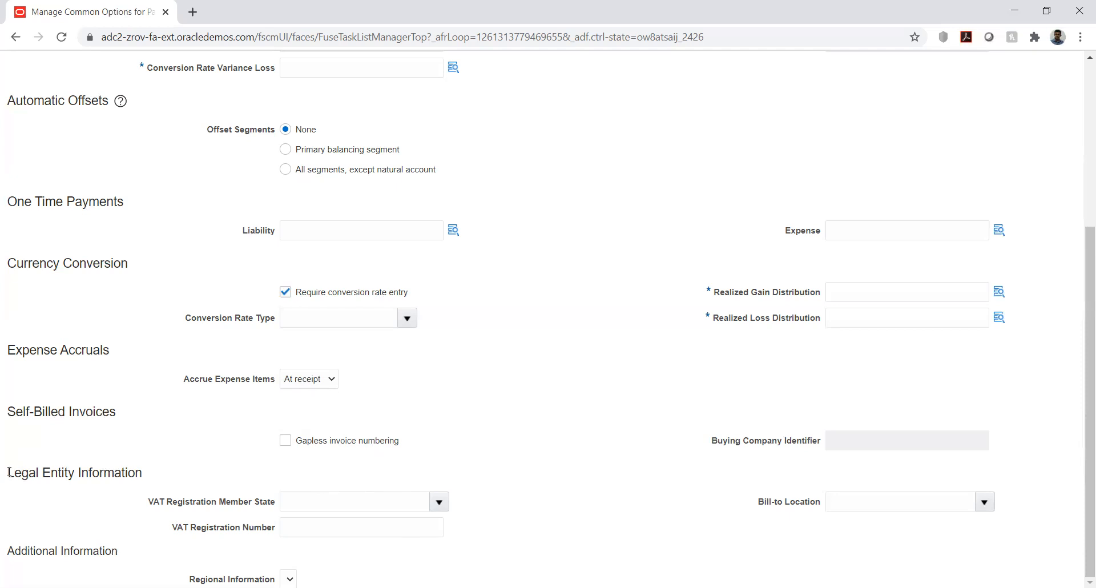
left_click_drag(9, 472, 83, 472)
left_click(124, 466)
left_click(439, 503)
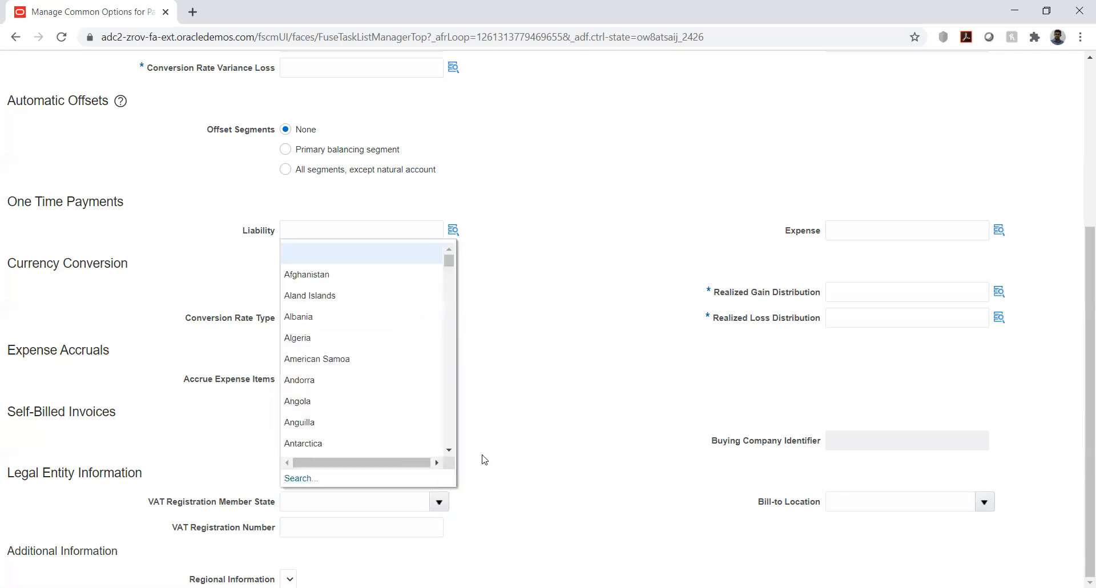
left_click(504, 487)
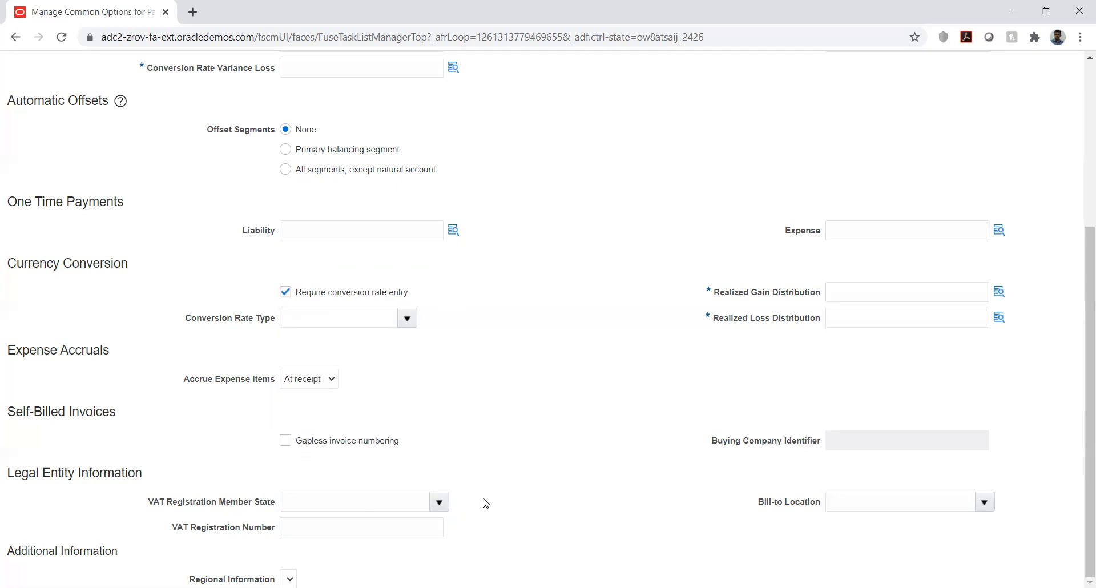
left_click(382, 534)
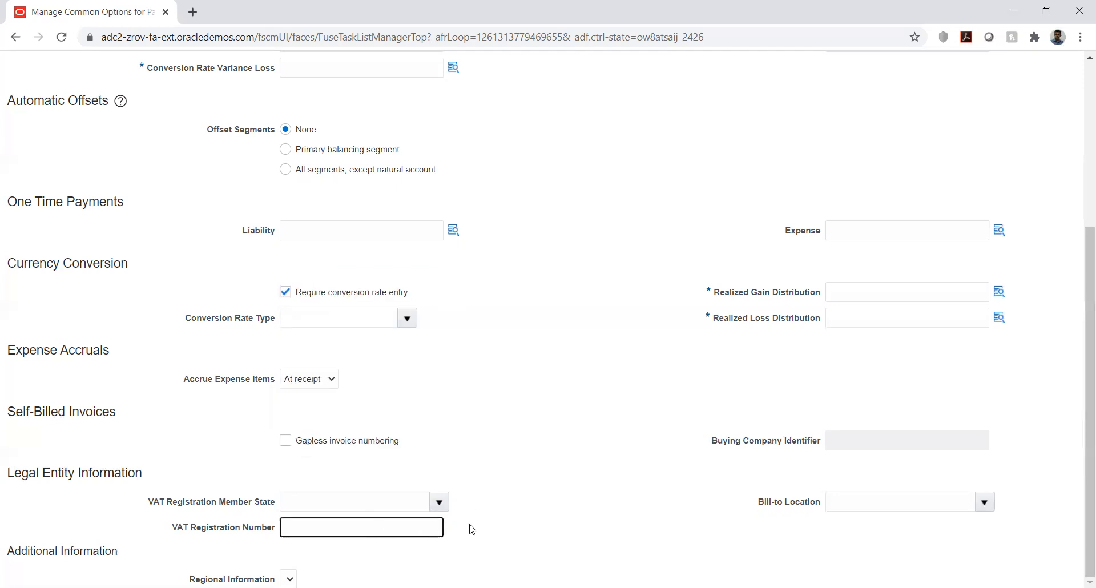
left_click(524, 479)
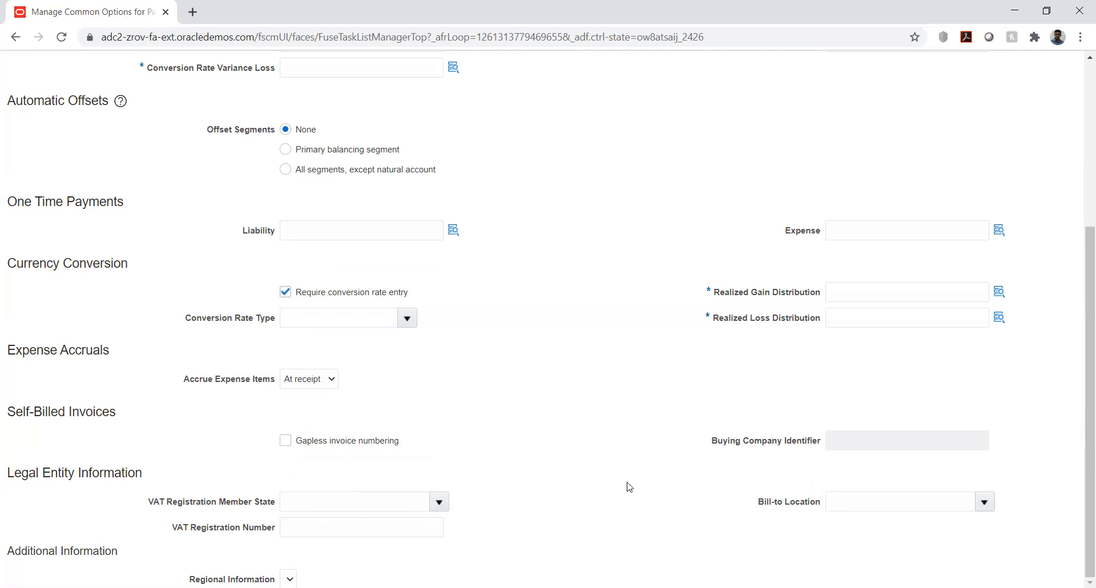
scroll(592, 471, "up", 2)
scroll(592, 471, "up", 3)
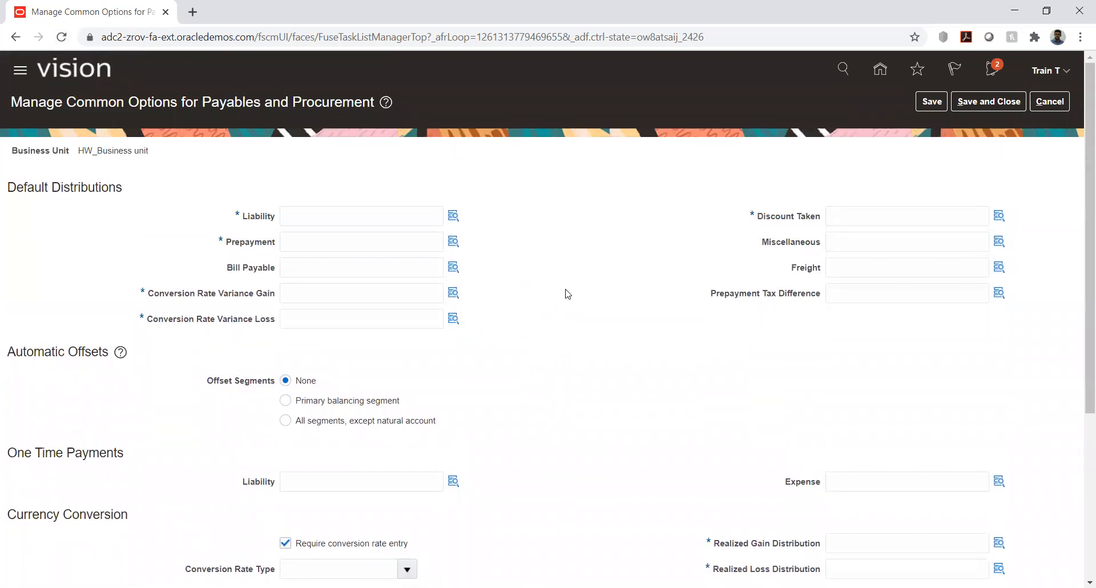
scroll(564, 280, "down", 5)
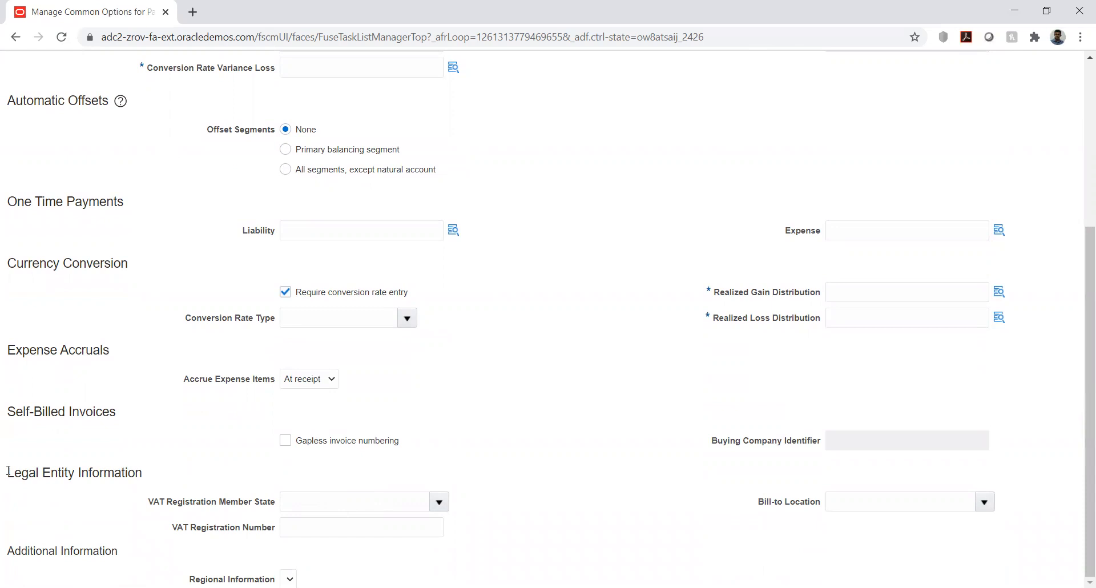
left_click_drag(9, 470, 144, 479)
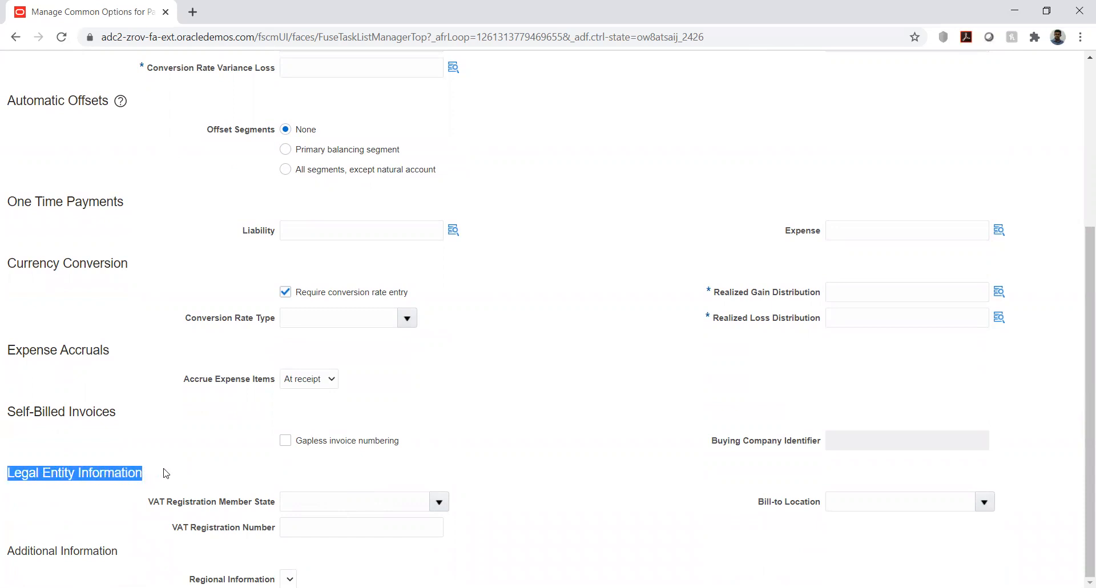
left_click(165, 473)
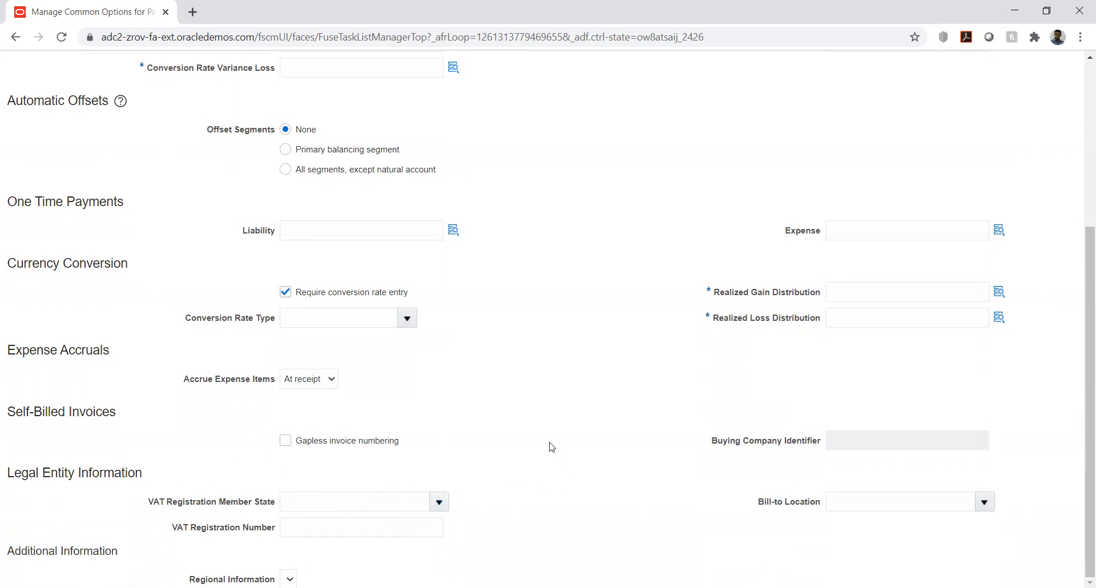
Step: Open the account segments of the Liability default distribution and view the choices for HW_DEPT
scroll(552, 447, "up", 5)
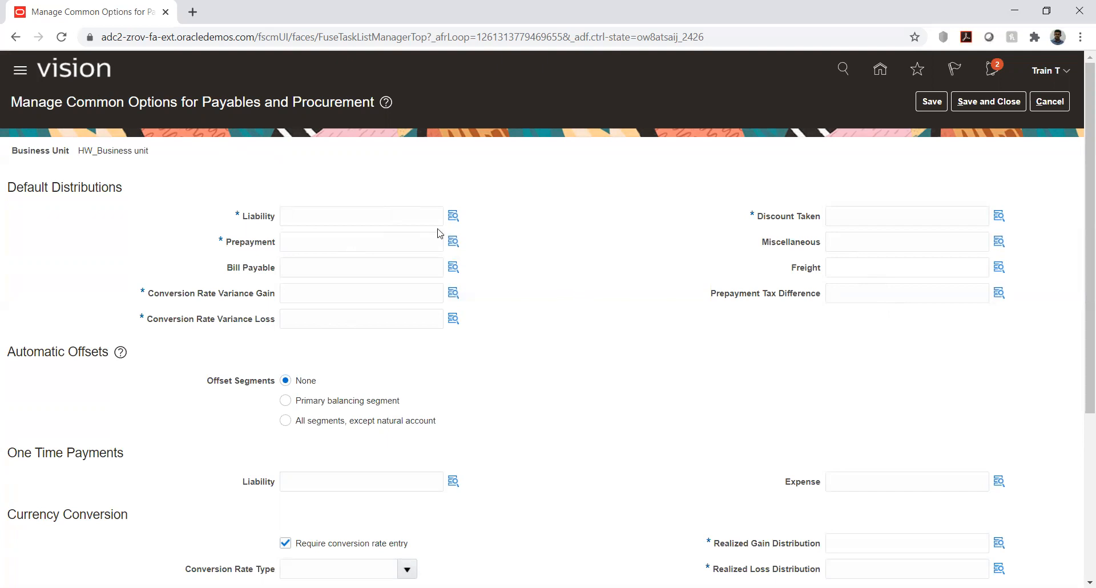
left_click(453, 217)
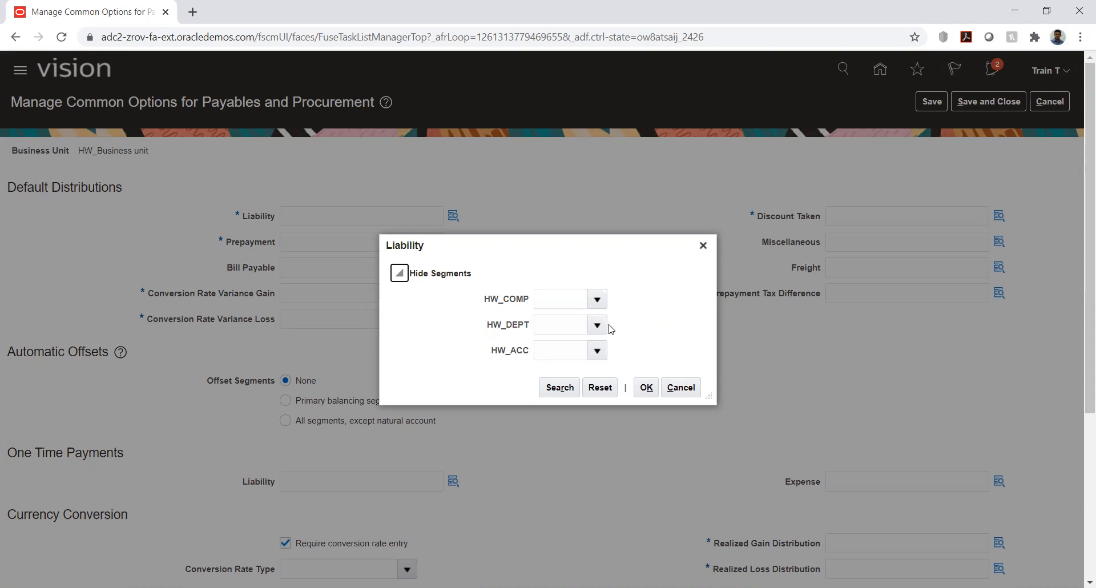
left_click(591, 318)
left_click(632, 324)
Step: Search the HW_ACC values for descriptions matching %liab% and choose 2373 Current Liabilities for the Liability distribution
left_click(597, 352)
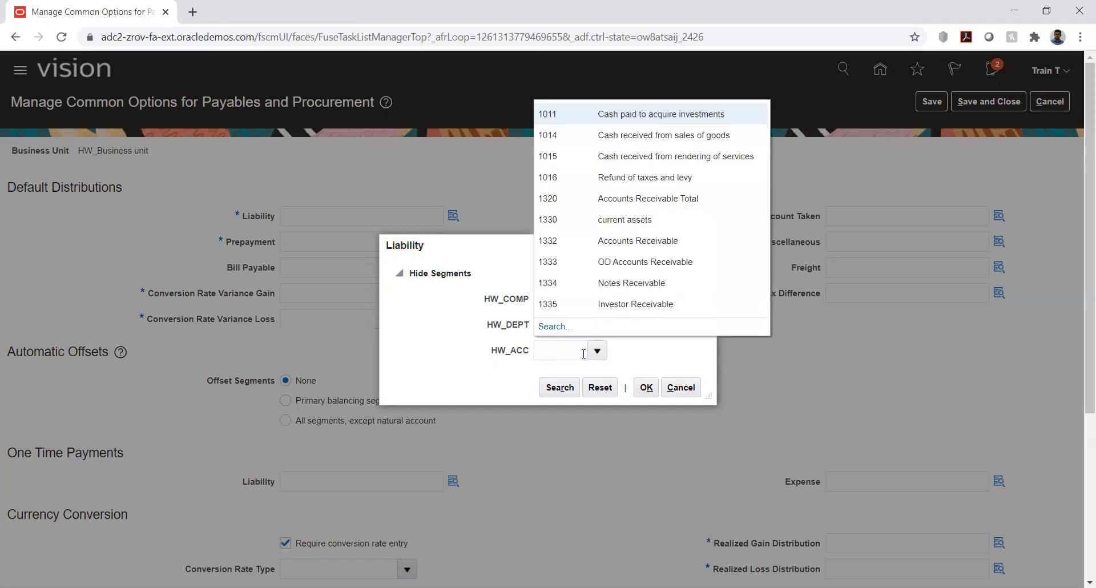
left_click(557, 326)
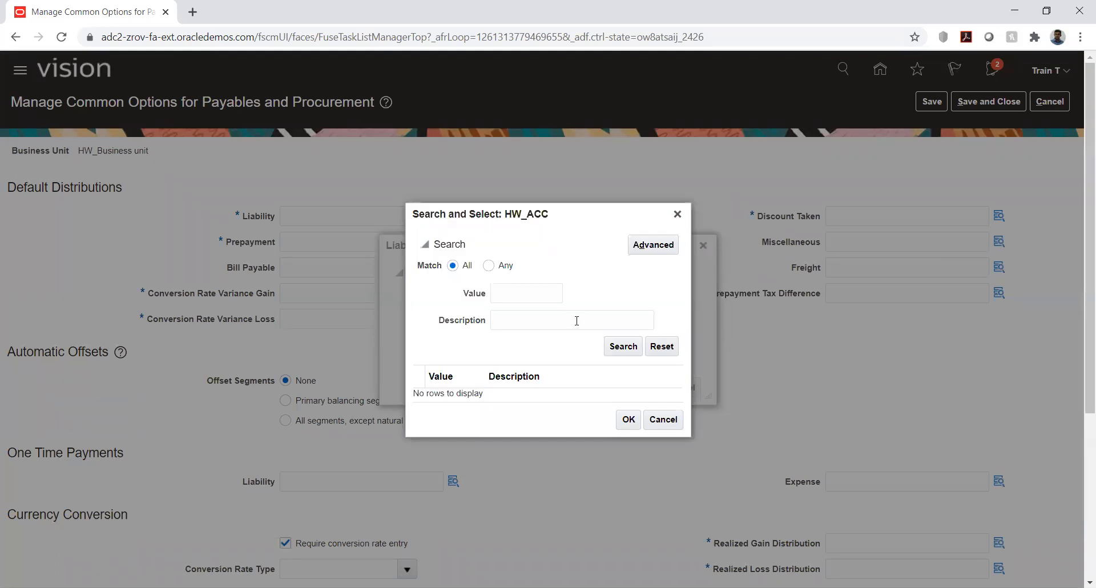
left_click(576, 321)
type("%liab%")
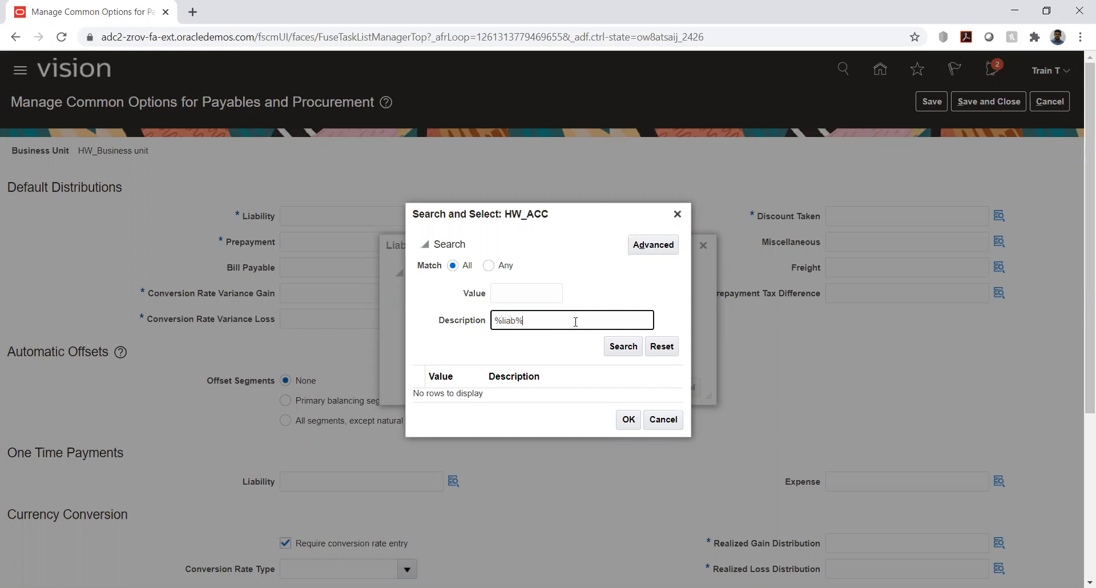
key("Return")
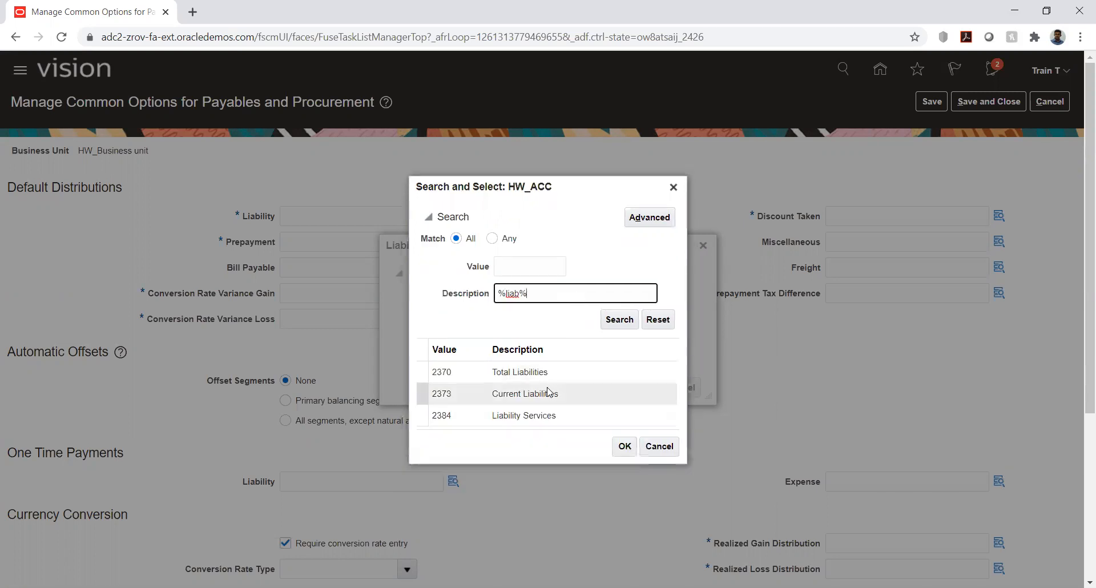
left_click(549, 392)
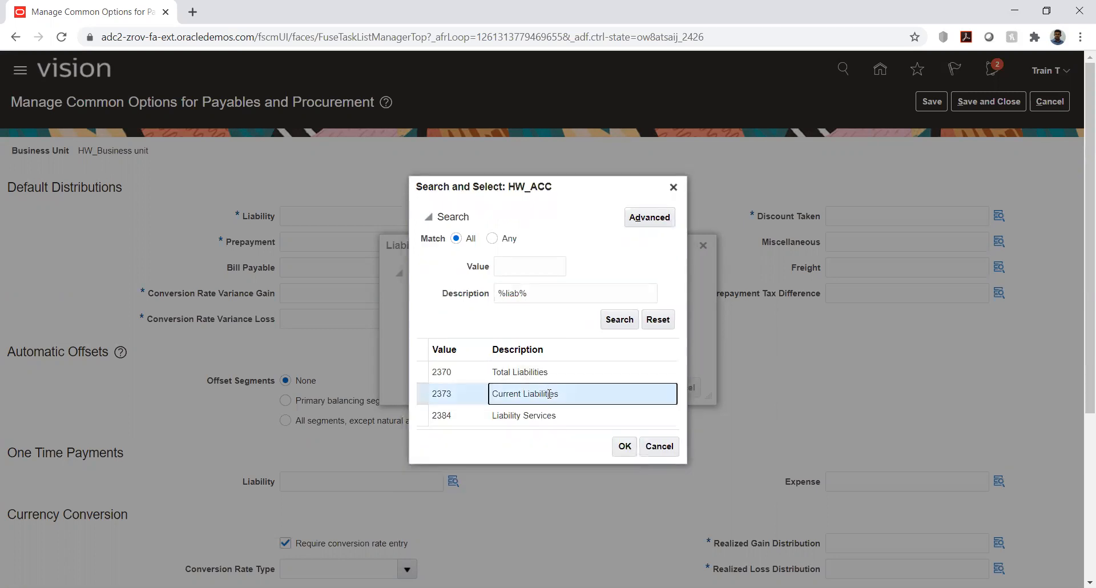
double_click(548, 393)
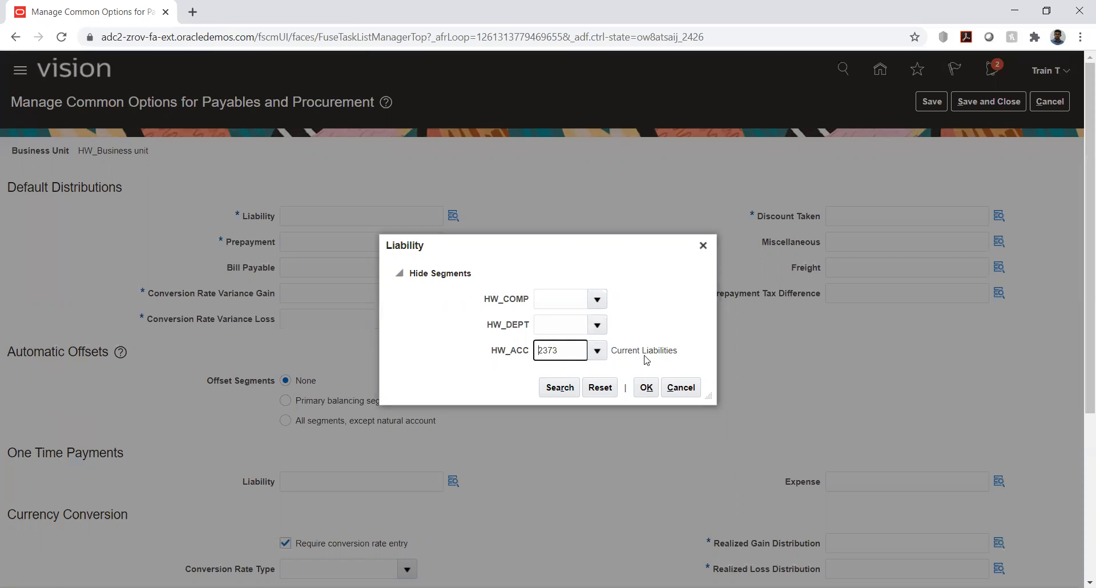
Step: Set HW_COMP to 1000 Default company, search for HW_DEPT values, and cancel the Liability distribution entry
left_click(595, 299)
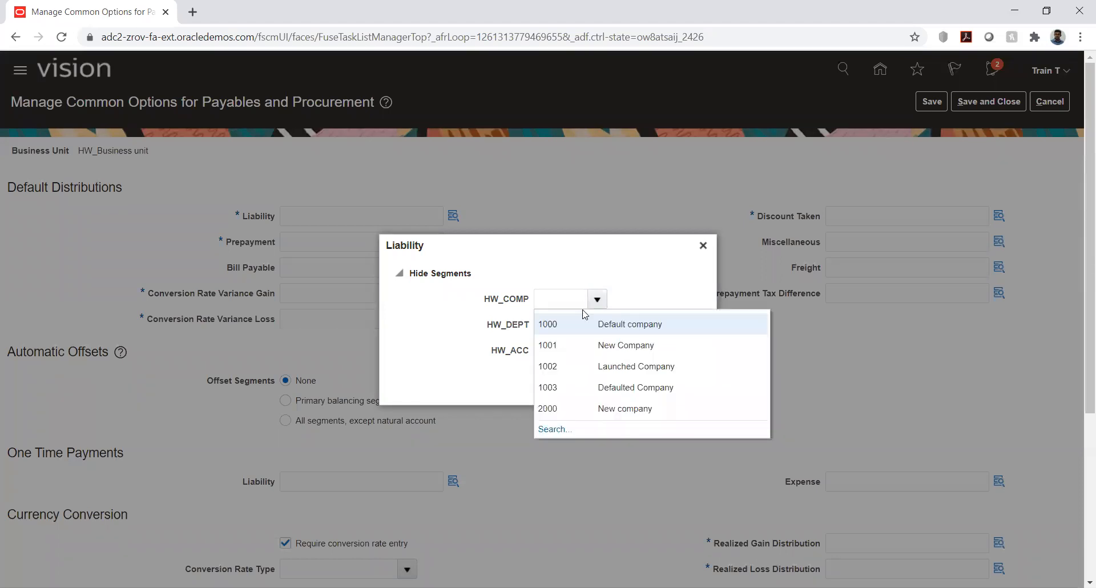
left_click(597, 324)
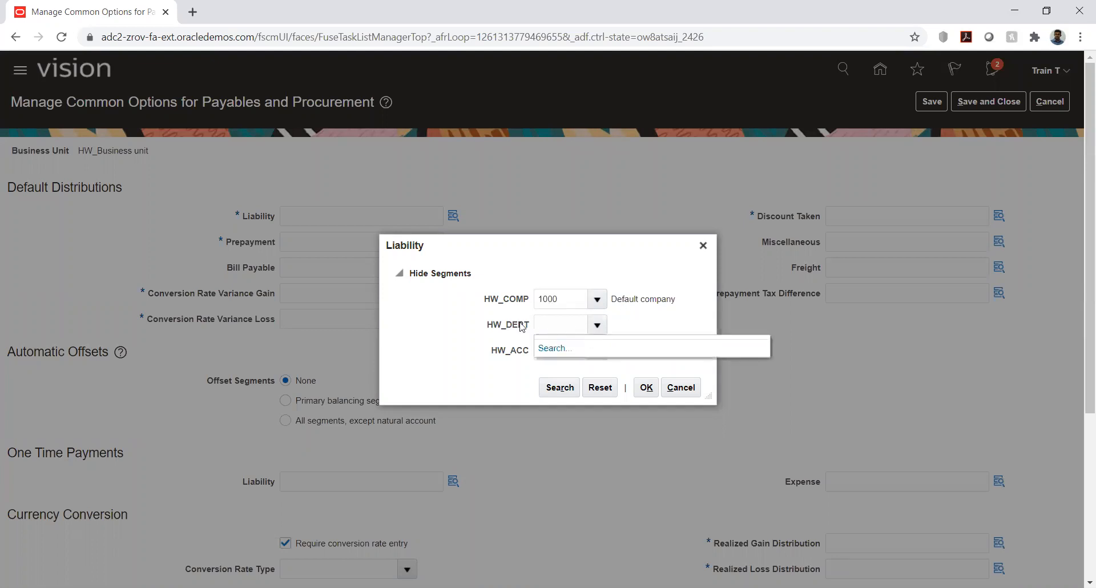
left_click(552, 348)
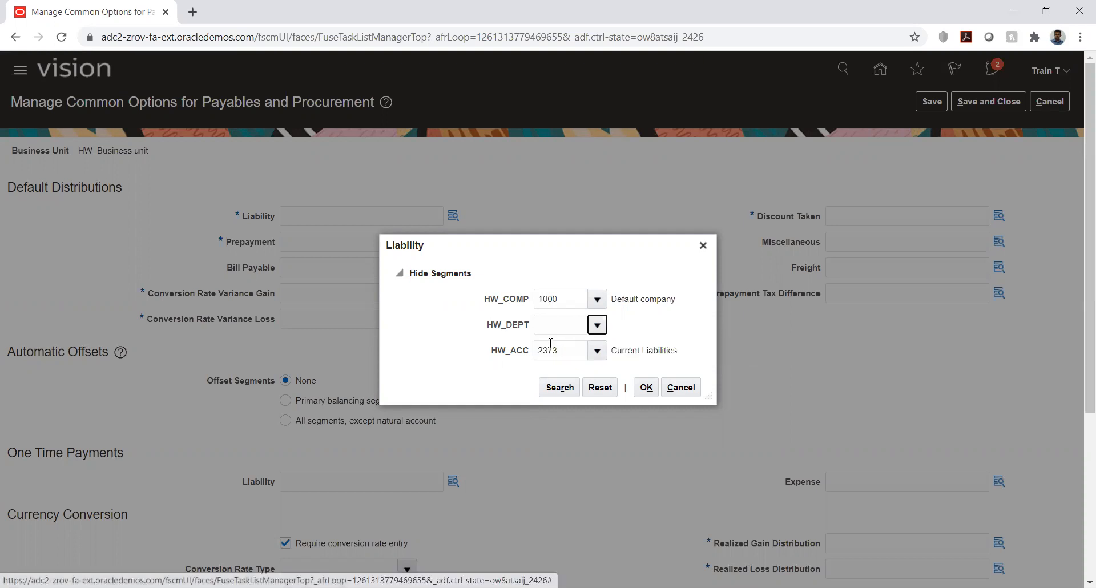
left_click(626, 347)
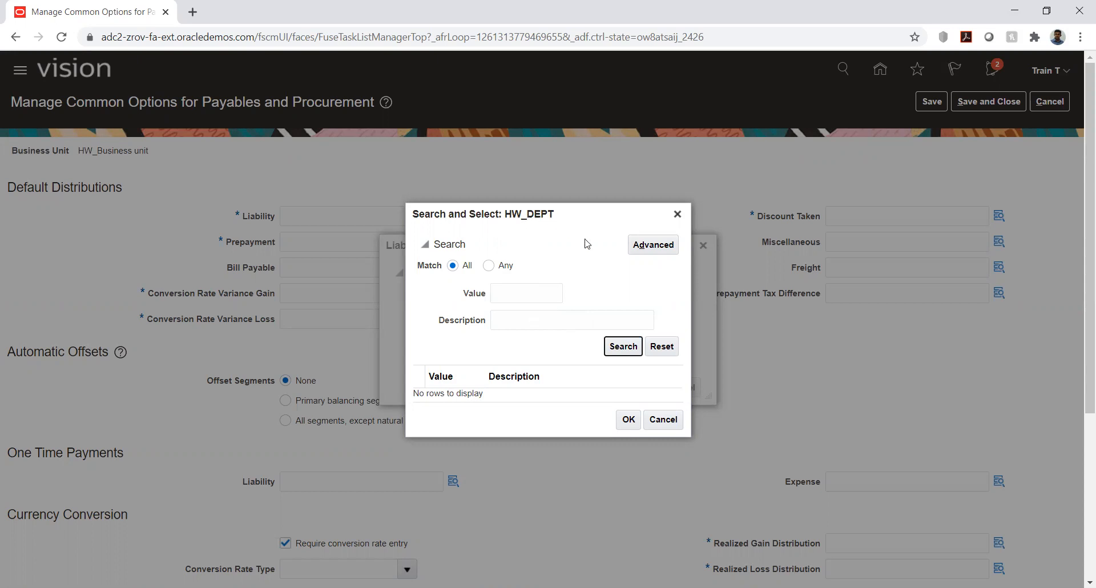
left_click(614, 350)
left_click(677, 214)
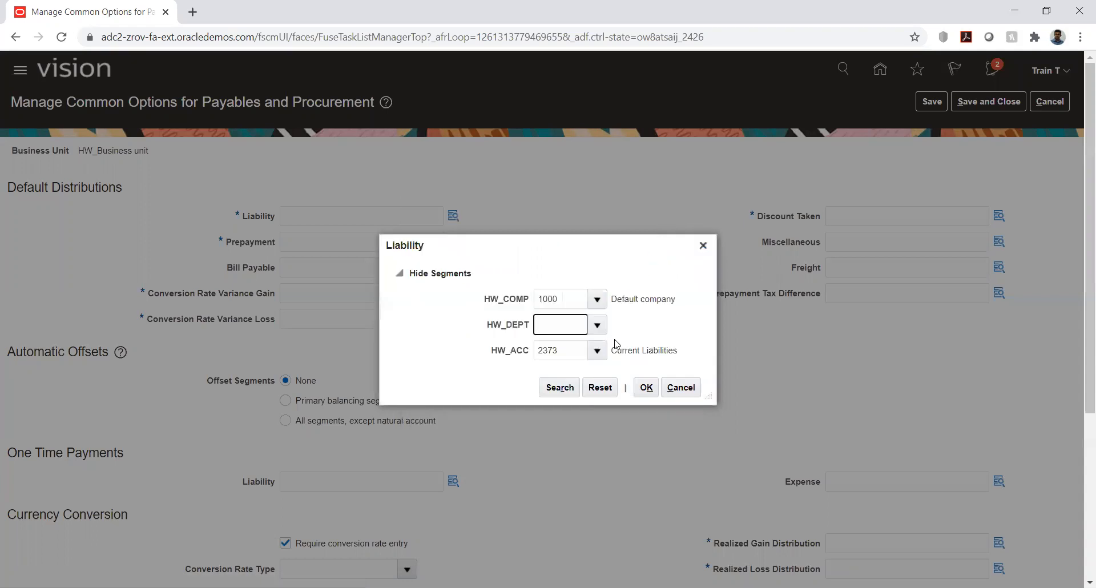
left_click(682, 387)
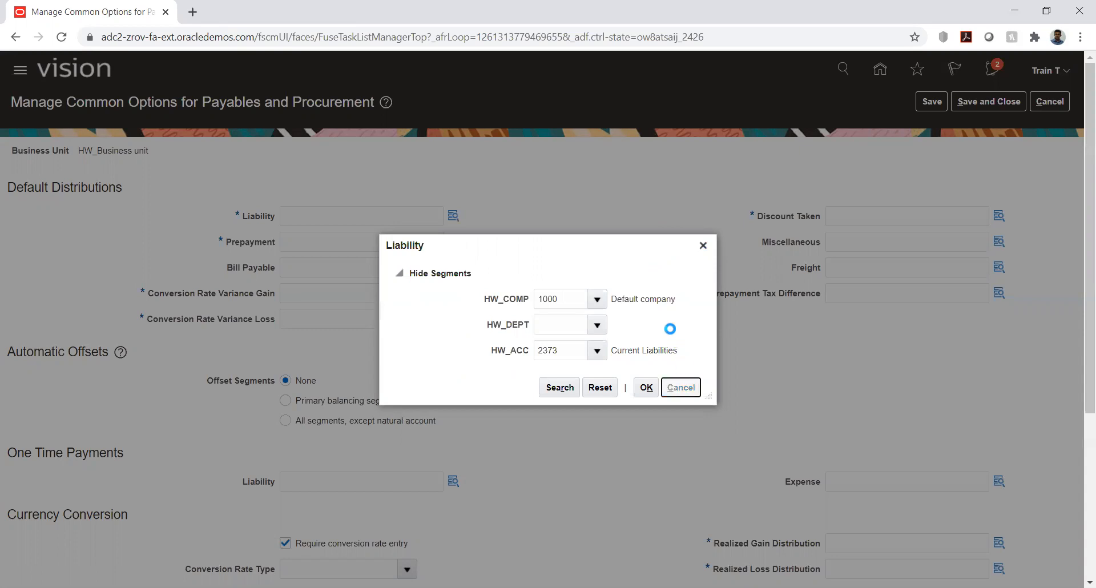
left_click(518, 148)
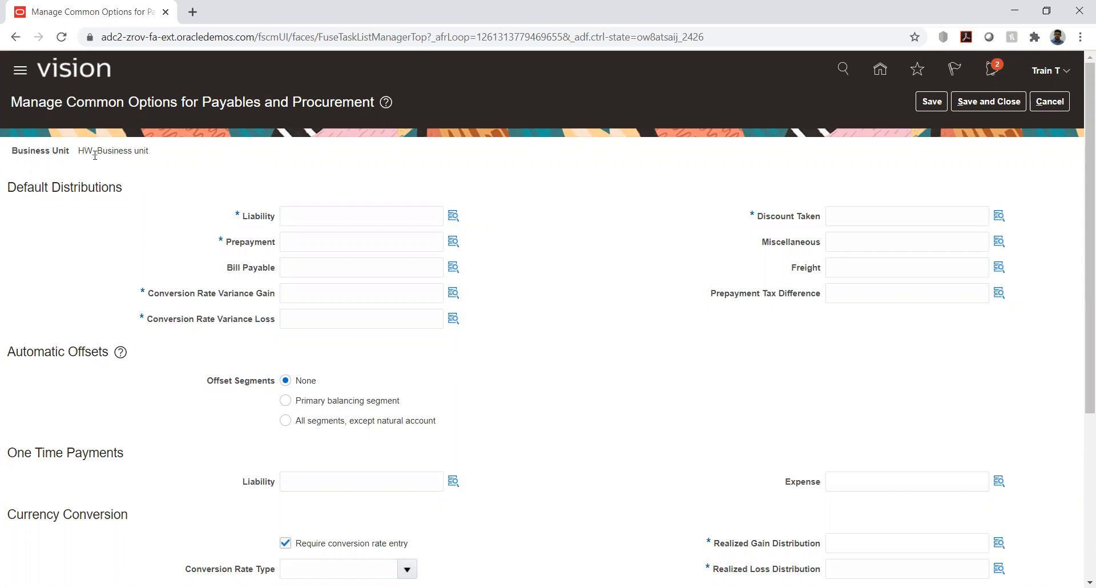
Step: Check which business unit the common options for Payables and Procurement apply to
left_click_drag(79, 153, 160, 156)
left_click(229, 164)
key("alt+Tab")
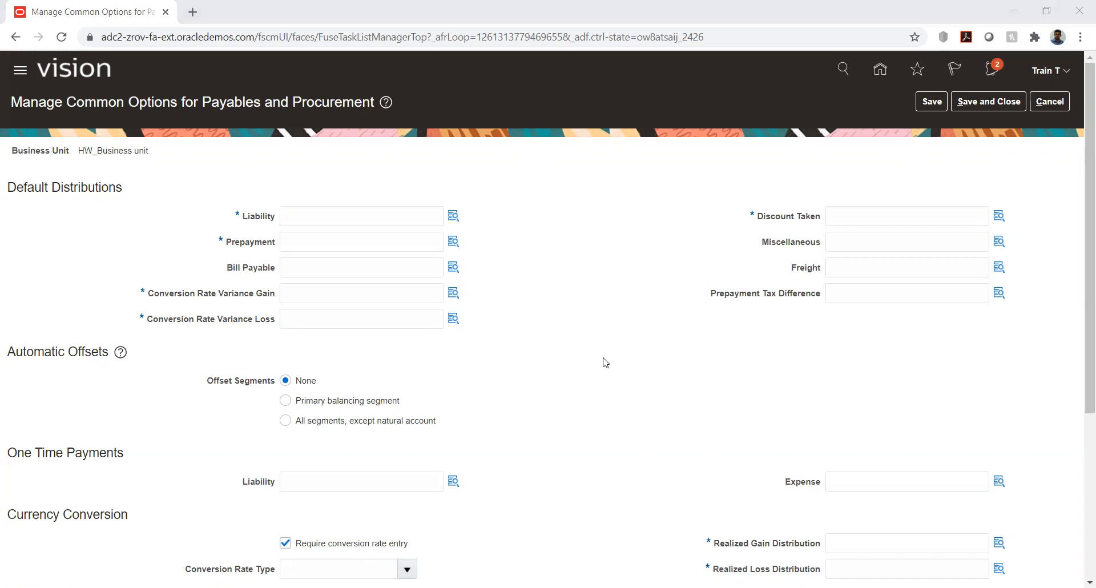
left_click(578, 253)
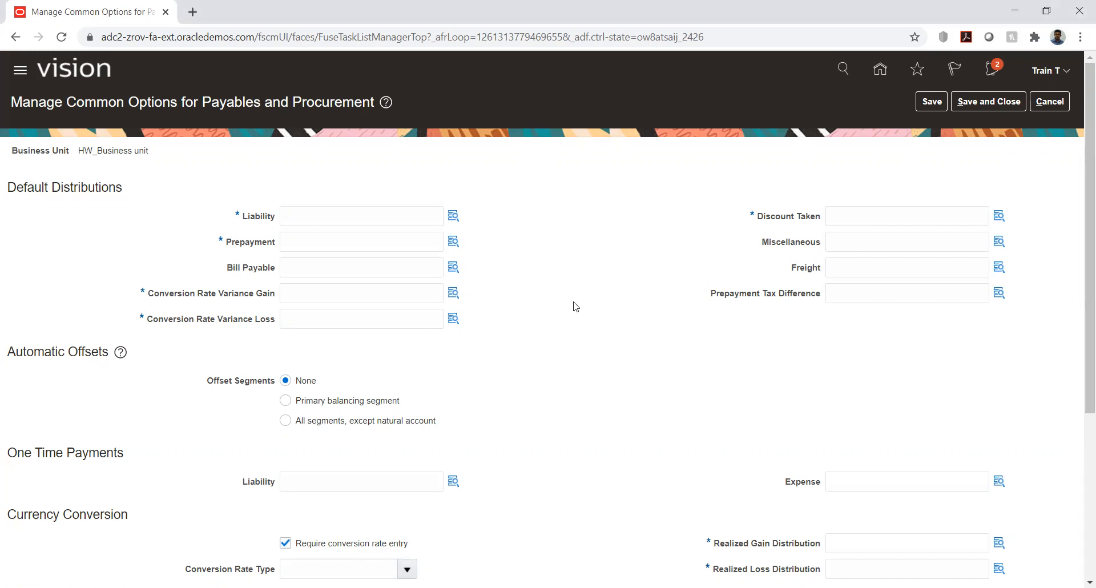